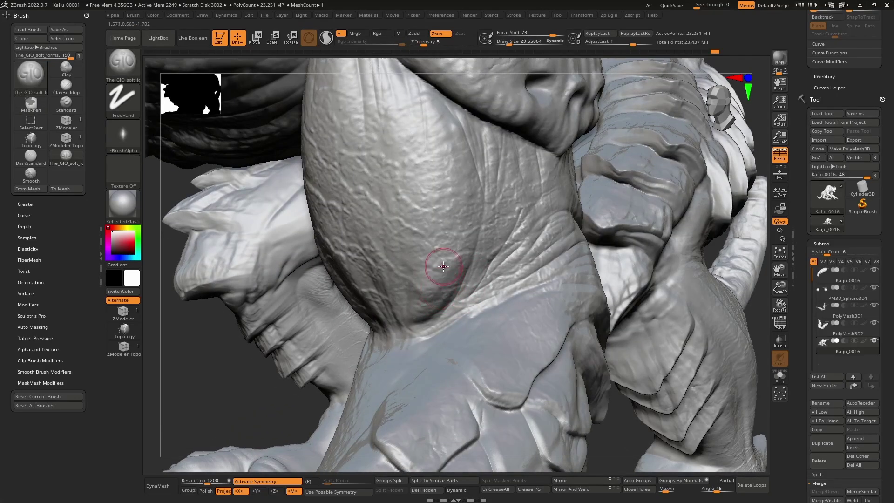
# Carve soft skin folds at the base of the upper arm above the elbow, undoing unwanted strokes
pyautogui.moveTo(443, 267); pyautogui.dragTo(415, 313, button='right')
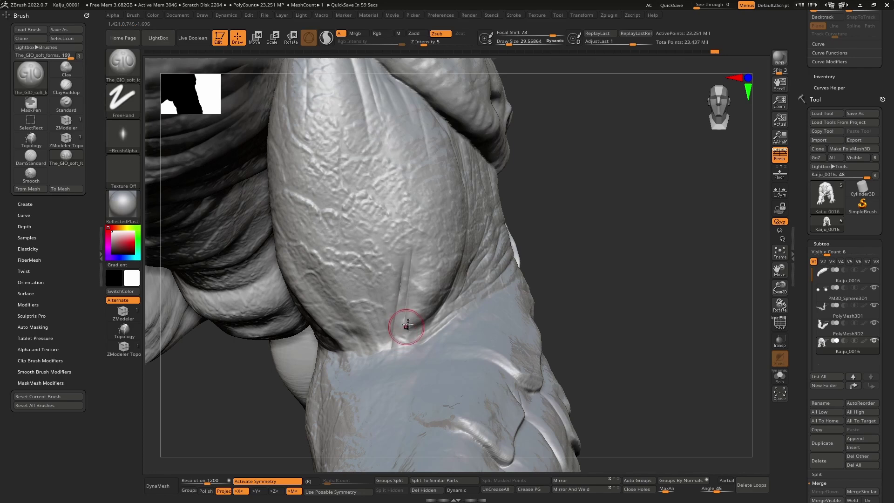
pyautogui.moveTo(412, 306); pyautogui.dragTo(416, 304, button='right')
pyautogui.press('ctrl')
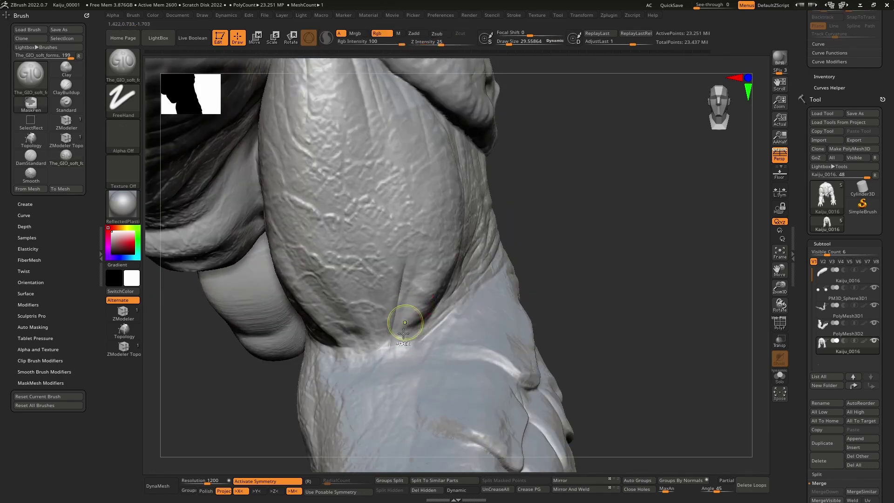
pyautogui.hotkey('ctrl', 'z')
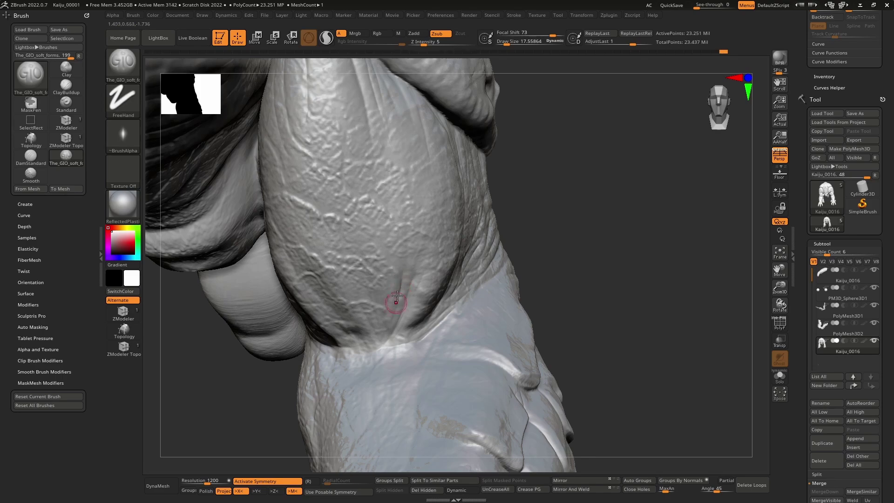
pyautogui.moveTo(465, 274); pyautogui.dragTo(451, 284, button='right')
pyautogui.moveTo(425, 324)
pyautogui.mouseDown(button='right')
pyautogui.moveTo(413, 309)
pyautogui.moveTo(442, 315)
pyautogui.moveTo(438, 323)
pyautogui.mouseUp(button='right')
pyautogui.moveTo(475, 344)
pyautogui.keyDown('alt'); pyautogui.mouseDown(button='right')
pyautogui.moveTo(369, 273)
pyautogui.moveTo(359, 290)
pyautogui.moveTo(363, 261)
pyautogui.moveTo(377, 263)
pyautogui.moveTo(346, 319)
pyautogui.moveTo(354, 305)
pyautogui.moveTo(329, 280)
pyautogui.moveTo(344, 284)
pyautogui.mouseUp(button='right'); pyautogui.keyUp('alt')
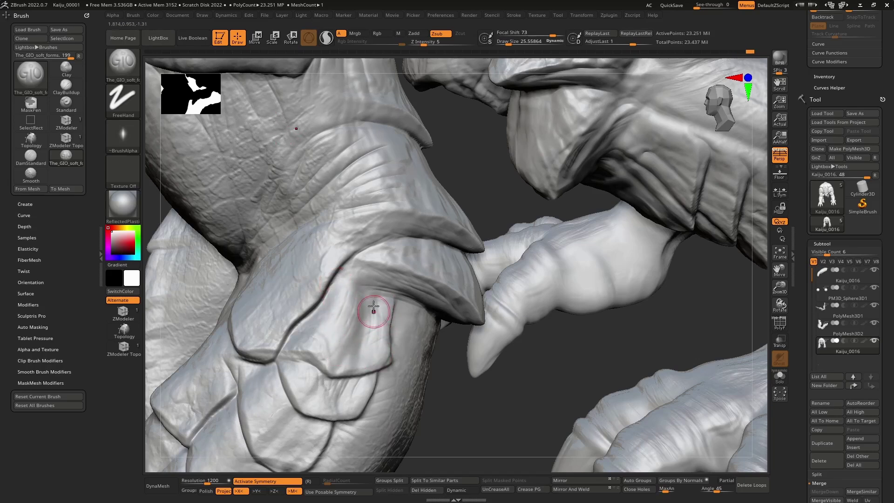
# Deepen the seams around the upper forearm scales below the elbow spikes with a draw size of about 21.6
pyautogui.moveTo(345, 339); pyautogui.dragTo(376, 298, button='right')
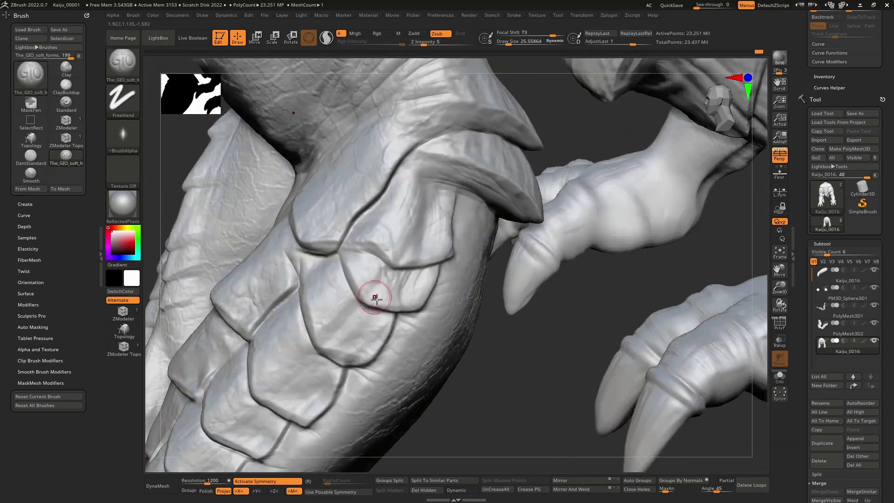
pyautogui.moveTo(369, 256)
pyautogui.mouseDown(button='right')
pyautogui.moveTo(356, 269)
pyautogui.moveTo(363, 253)
pyautogui.mouseUp(button='right')
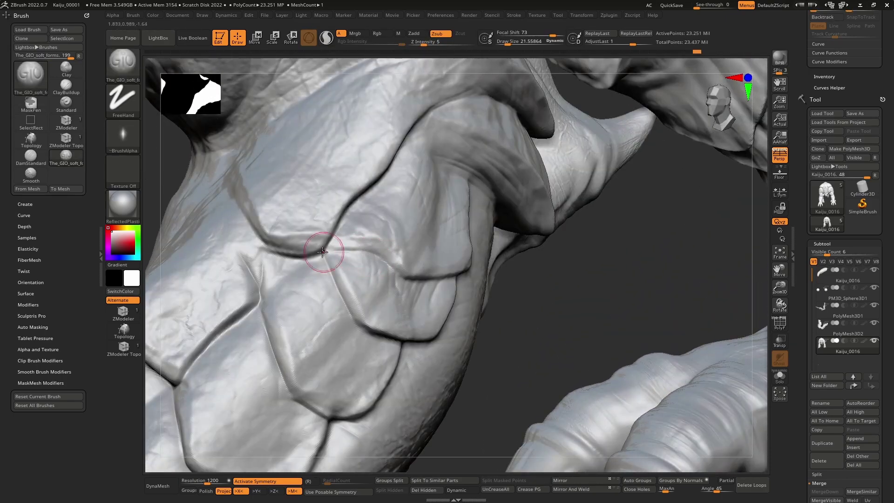
pyautogui.moveTo(363, 252); pyautogui.dragTo(399, 275)
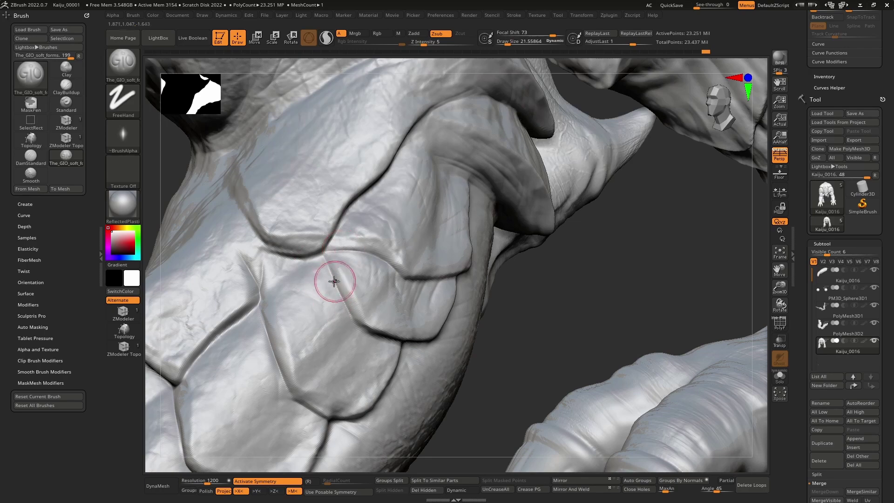
pyautogui.moveTo(329, 294)
pyautogui.mouseDown(button='right')
pyautogui.moveTo(345, 299)
pyautogui.moveTo(375, 281)
pyautogui.moveTo(399, 298)
pyautogui.mouseUp(button='right')
pyautogui.press('[')
pyautogui.moveTo(396, 301); pyautogui.dragTo(381, 279)
pyautogui.moveTo(381, 278); pyautogui.dragTo(477, 299, button='right')
pyautogui.moveTo(477, 299)
pyautogui.mouseDown()
pyautogui.moveTo(447, 329)
pyautogui.moveTo(488, 280)
pyautogui.mouseUp()
# Carve the seams along the edges of the mid-forearm scales, where they meet the bare skin
pyautogui.moveTo(410, 349)
pyautogui.mouseDown(button='right')
pyautogui.moveTo(433, 309)
pyautogui.moveTo(417, 311)
pyautogui.mouseUp(button='right')
pyautogui.moveTo(416, 312)
pyautogui.mouseDown()
pyautogui.moveTo(391, 318)
pyautogui.moveTo(385, 341)
pyautogui.mouseUp()
pyautogui.moveTo(386, 343); pyautogui.dragTo(373, 343, button='right')
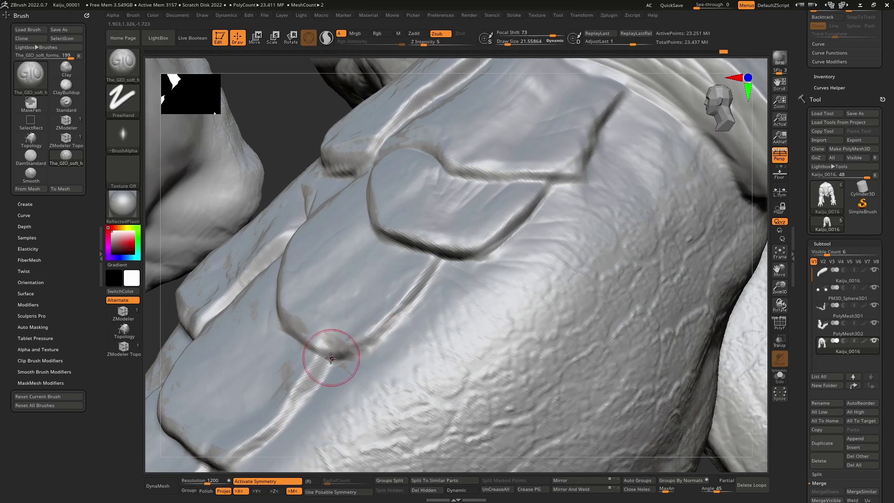
pyautogui.moveTo(431, 271); pyautogui.dragTo(351, 359)
pyautogui.keyDown('alt'); pyautogui.moveTo(351, 359); pyautogui.dragTo(408, 297, button='right'); pyautogui.keyUp('alt')
pyautogui.moveTo(408, 275); pyautogui.dragTo(307, 376)
# Sharpen the grooves along the side edges of the lower overlapping forearm scales
pyautogui.moveTo(335, 335); pyautogui.dragTo(443, 295, button='right')
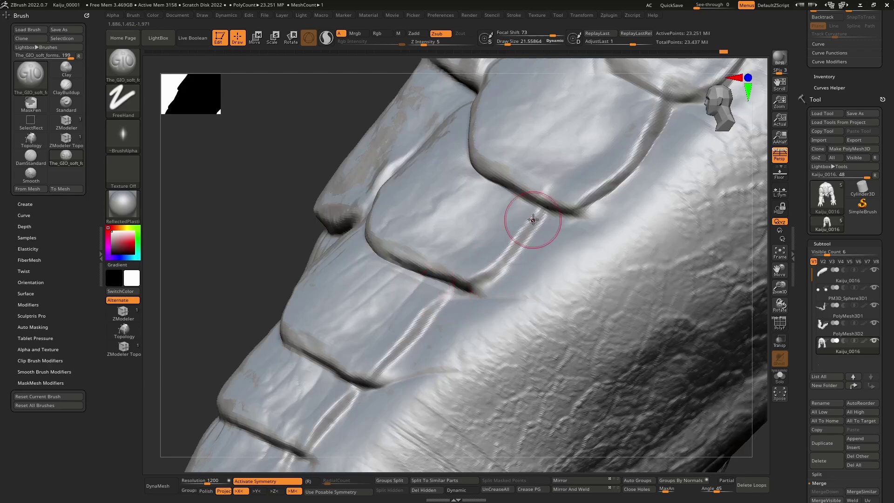
pyautogui.moveTo(461, 286); pyautogui.dragTo(442, 304)
pyautogui.moveTo(442, 304); pyautogui.dragTo(427, 325, button='right')
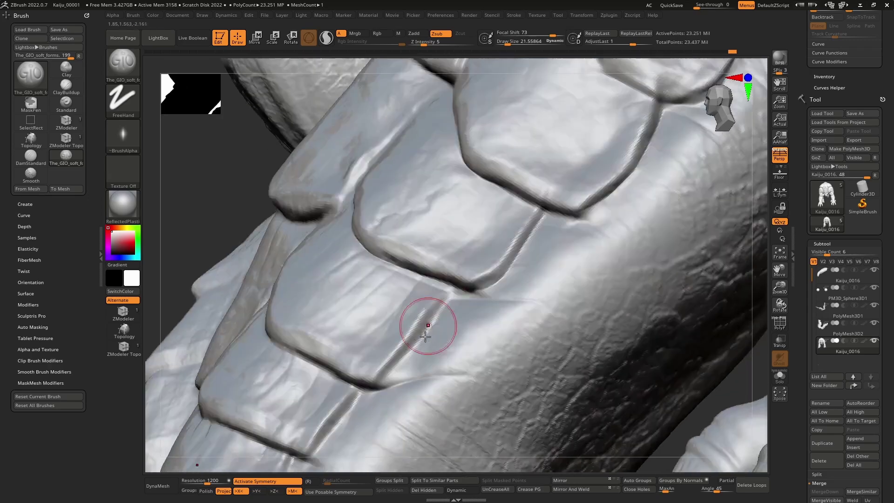
pyautogui.moveTo(456, 293); pyautogui.dragTo(383, 376)
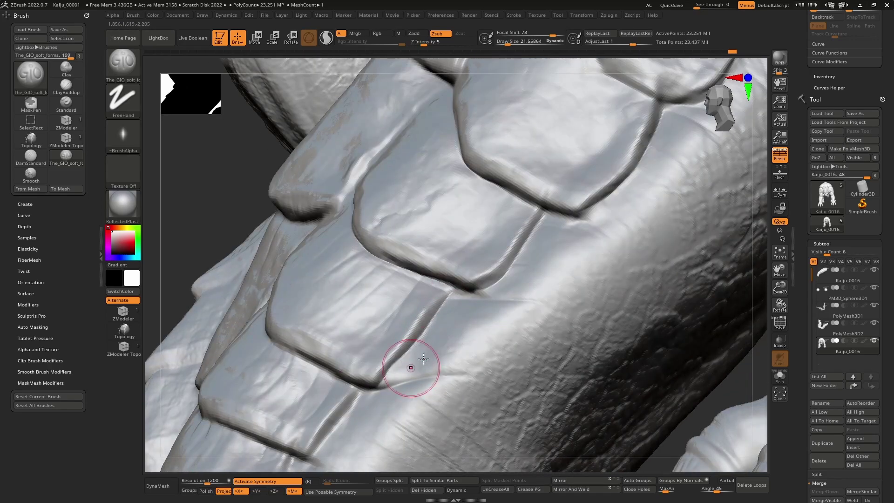
pyautogui.moveTo(423, 359)
pyautogui.mouseDown(button='right')
pyautogui.moveTo(442, 363)
pyautogui.moveTo(425, 331)
pyautogui.moveTo(440, 320)
pyautogui.mouseUp(button='right')
# Carve fine wrinkles into the skin beside the lower forearm scales with draw sizes of about 13.6 and 17.6
pyautogui.press('[')
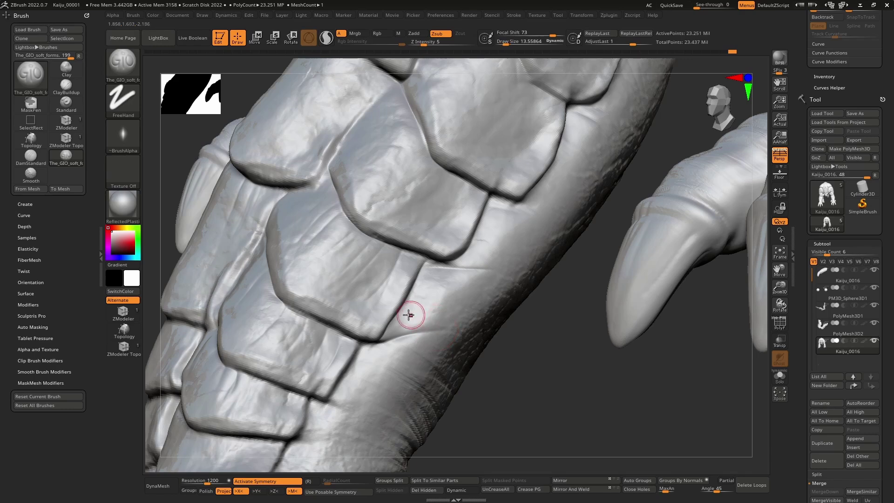
pyautogui.press(']')
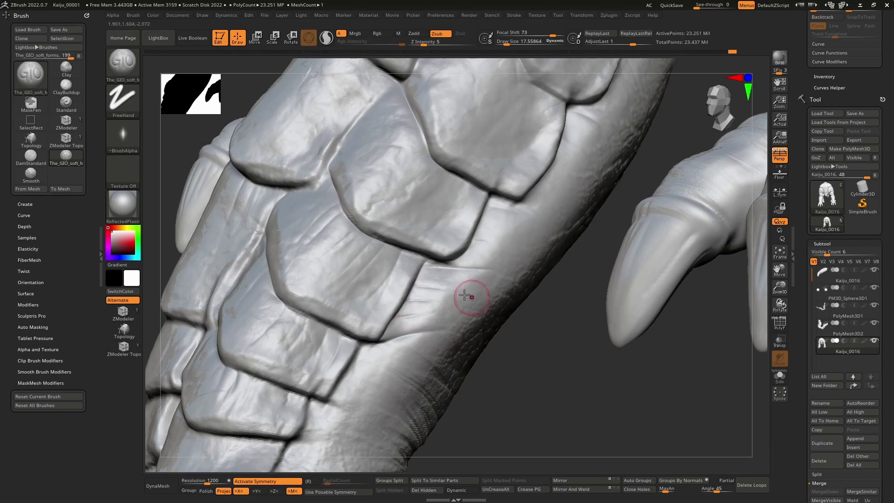
pyautogui.moveTo(461, 282); pyautogui.dragTo(435, 279, button='right')
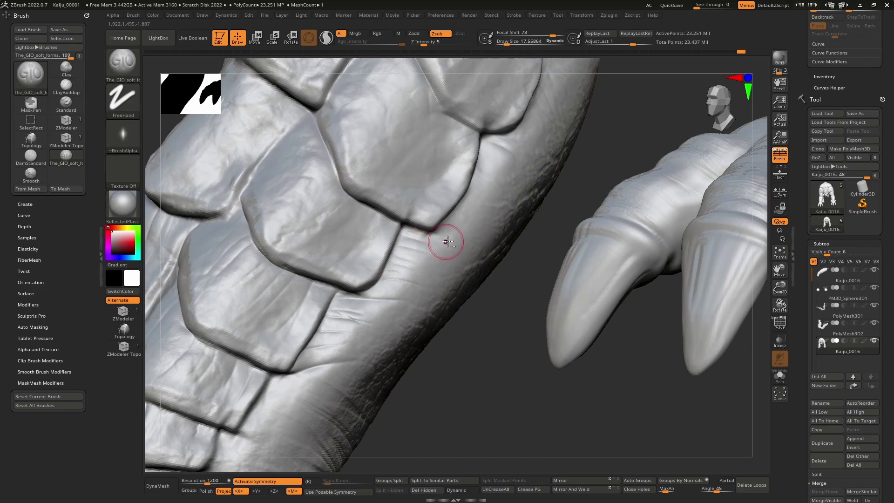
pyautogui.moveTo(447, 240)
pyautogui.mouseDown(button='right')
pyautogui.moveTo(385, 250)
pyautogui.moveTo(399, 251)
pyautogui.moveTo(393, 256)
pyautogui.mouseUp(button='right')
# Carve broader wrinkles from the scale corners across the adjoining forearm skin with a draw size of about 29.6
pyautogui.press(']')
pyautogui.press(']')
pyautogui.press(']')
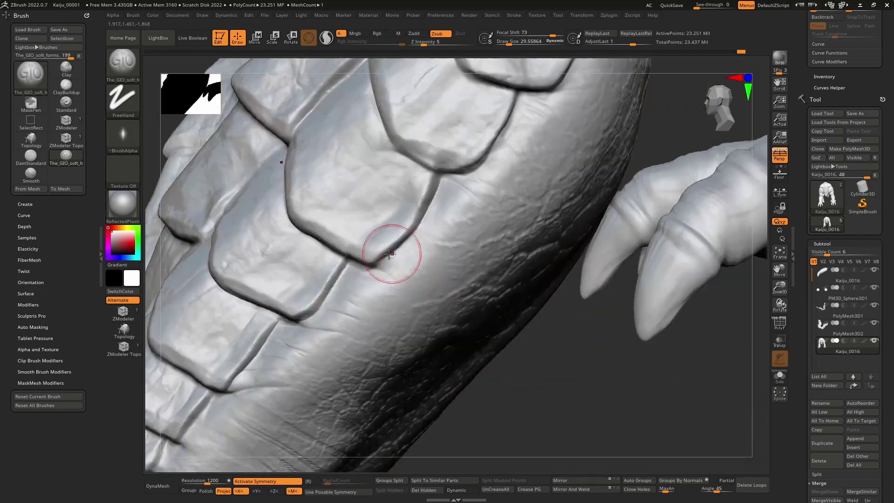
pyautogui.moveTo(434, 193); pyautogui.dragTo(467, 226)
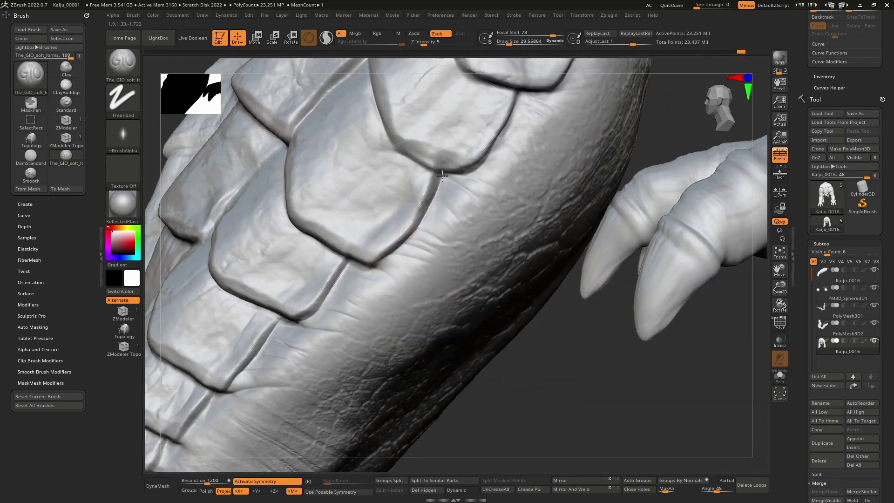
pyautogui.moveTo(443, 176)
pyautogui.mouseDown()
pyautogui.moveTo(480, 214)
pyautogui.moveTo(506, 195)
pyautogui.mouseUp()
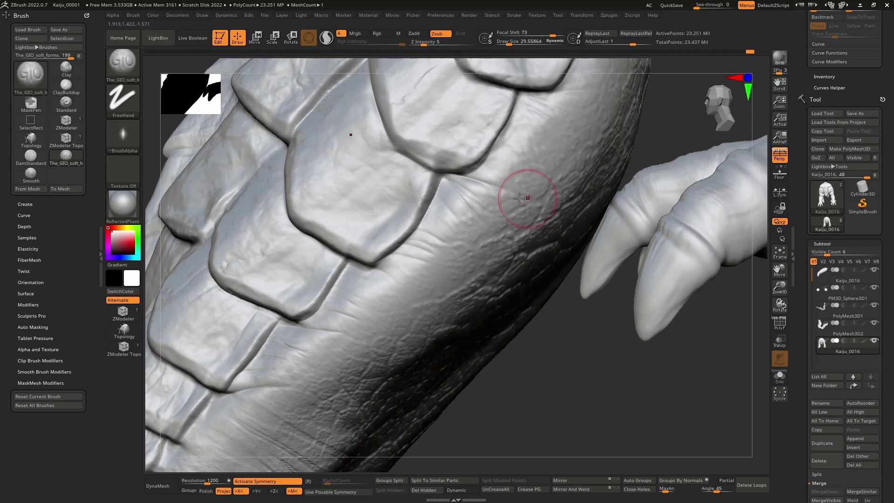
pyautogui.moveTo(523, 194); pyautogui.dragTo(475, 204, button='right')
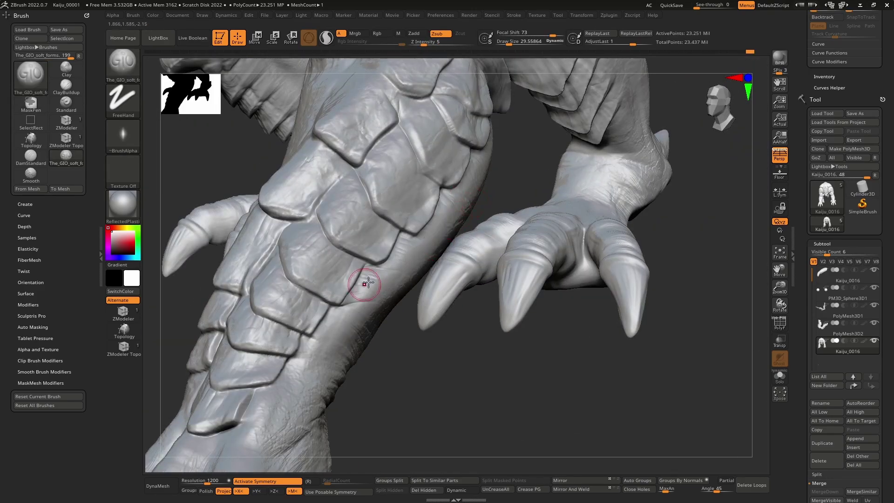
pyautogui.moveTo(368, 277); pyautogui.dragTo(410, 288)
pyautogui.moveTo(410, 288); pyautogui.dragTo(353, 295, button='right')
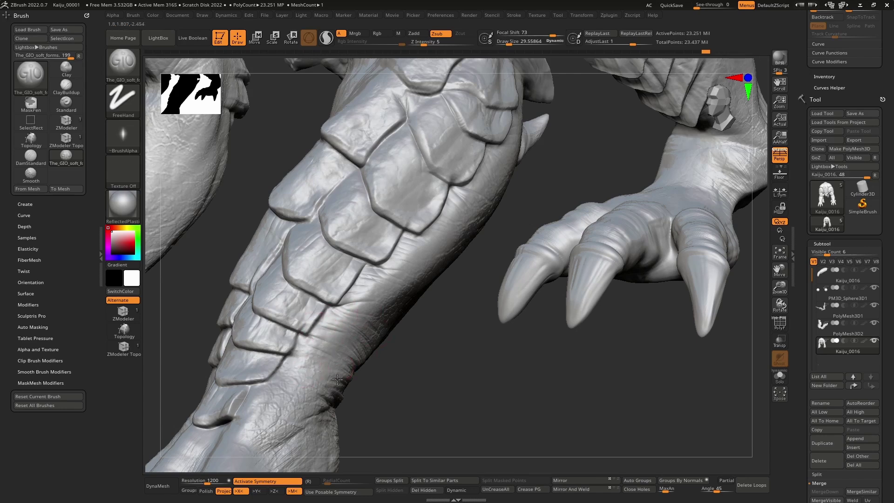
# Sculpt soft wrinkles beside the lowest forearm scales and around the wrist
pyautogui.keyDown('alt'); pyautogui.moveTo(323, 376); pyautogui.dragTo(313, 313, button='right'); pyautogui.keyUp('alt')
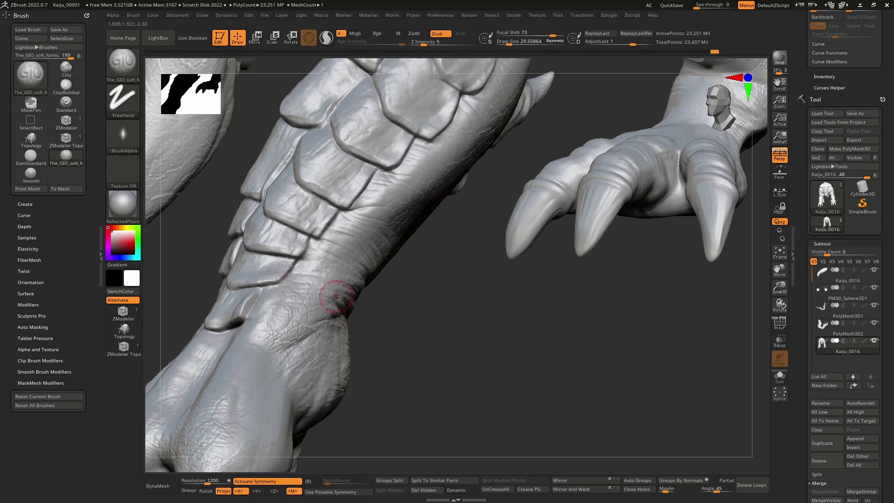
pyautogui.moveTo(338, 299)
pyautogui.mouseDown(button='right')
pyautogui.moveTo(296, 301)
pyautogui.moveTo(320, 321)
pyautogui.moveTo(308, 288)
pyautogui.mouseUp(button='right')
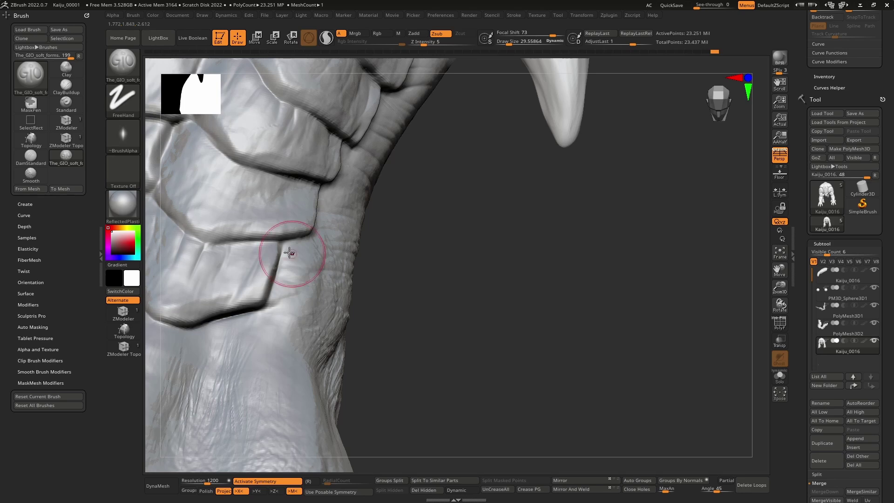
pyautogui.moveTo(308, 257); pyautogui.dragTo(285, 250, button='right')
pyautogui.keyDown('ctrl'); pyautogui.moveTo(350, 267); pyautogui.dragTo(350, 295, button='right'); pyautogui.keyUp('ctrl')
pyautogui.moveTo(384, 256)
pyautogui.mouseDown(button='right')
pyautogui.moveTo(377, 229)
pyautogui.moveTo(381, 322)
pyautogui.moveTo(347, 317)
pyautogui.moveTo(369, 373)
pyautogui.mouseUp(button='right')
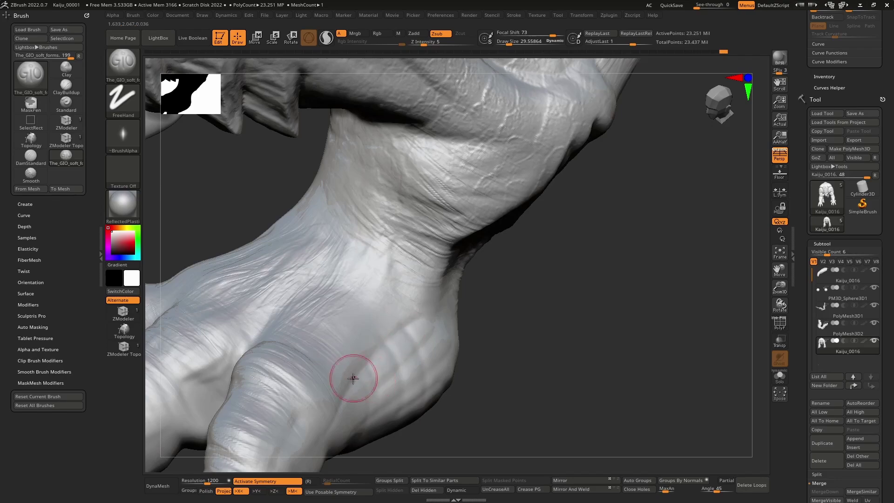
# Quick-save the project with the whole creature in view
pyautogui.keyDown('ctrl'); pyautogui.moveTo(419, 288); pyautogui.dragTo(517, 272, button='right'); pyautogui.keyUp('ctrl')
pyautogui.keyDown('ctrl'); pyautogui.moveTo(594, 261); pyautogui.dragTo(625, 247, button='right'); pyautogui.keyUp('ctrl')
pyautogui.click(671, 6)
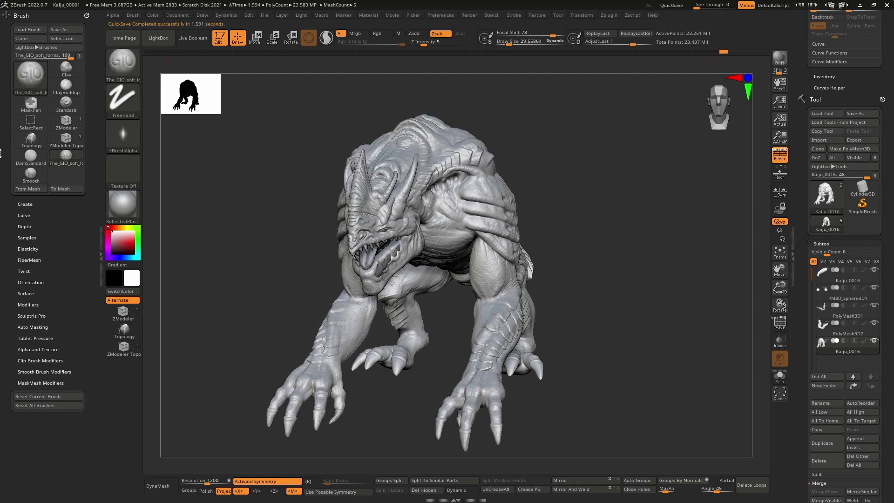
# Dock the Zplugin palette in the side tray above the Brush palette
pyautogui.click(152, 15)
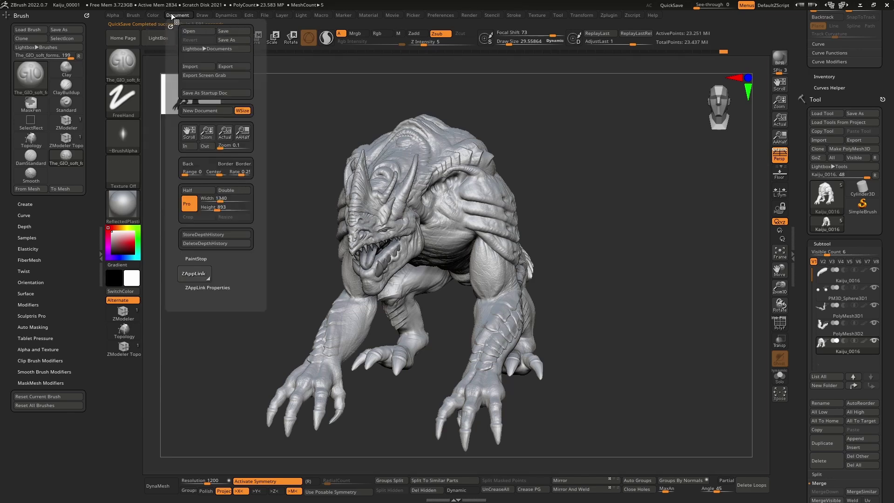
pyautogui.click(135, 15)
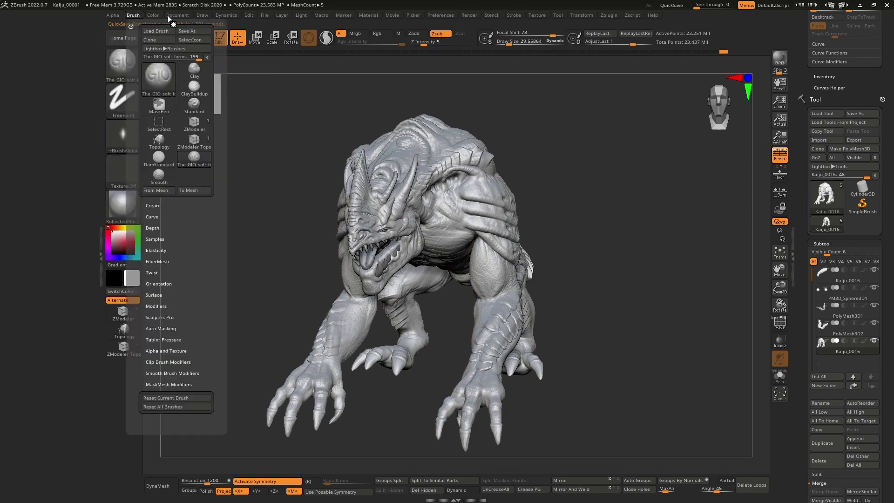
pyautogui.click(607, 15)
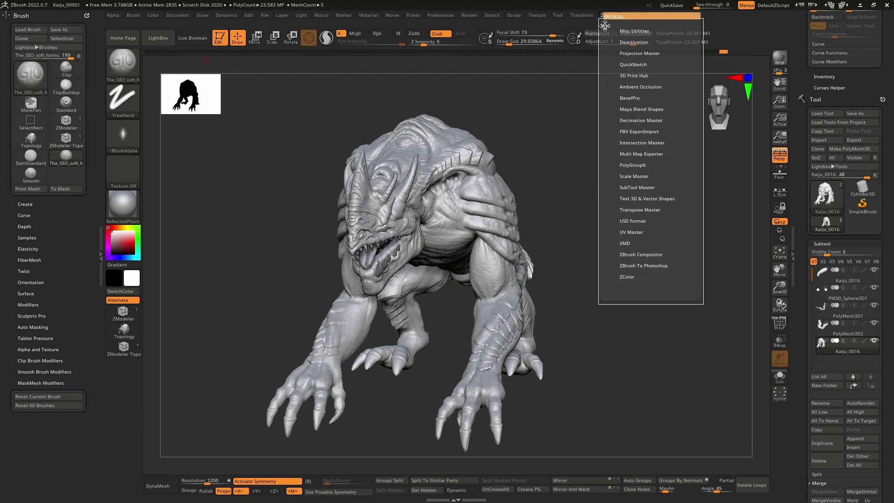
pyautogui.moveTo(605, 27); pyautogui.dragTo(38, 32)
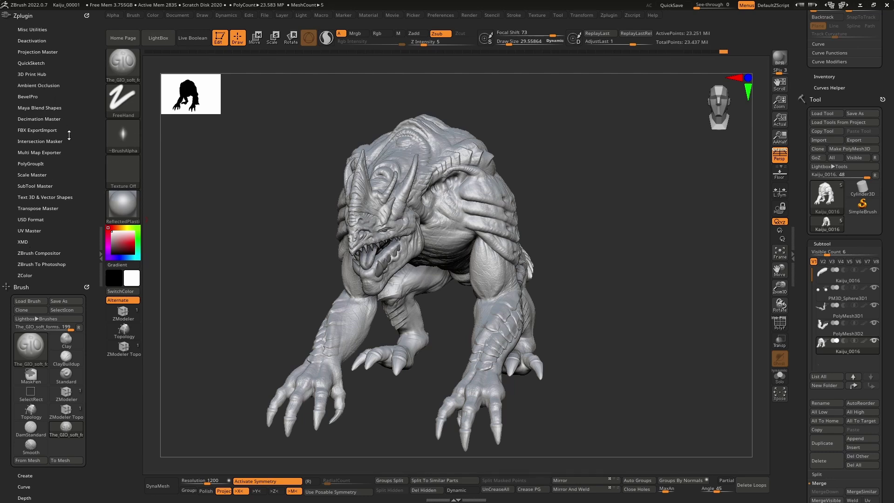
# Open the ZColor plugin, place its window clear of the creature and browse its saved swatches
pyautogui.click(28, 275)
pyautogui.click(27, 289)
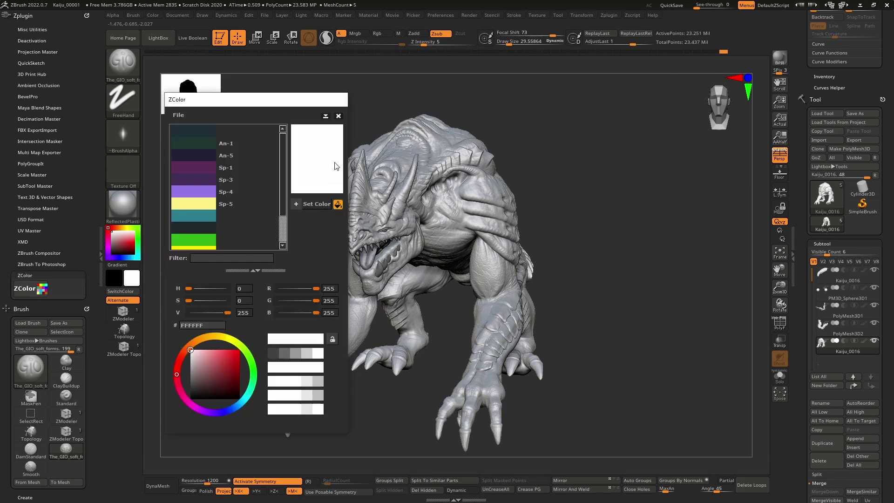
pyautogui.moveTo(250, 105); pyautogui.dragTo(624, 116)
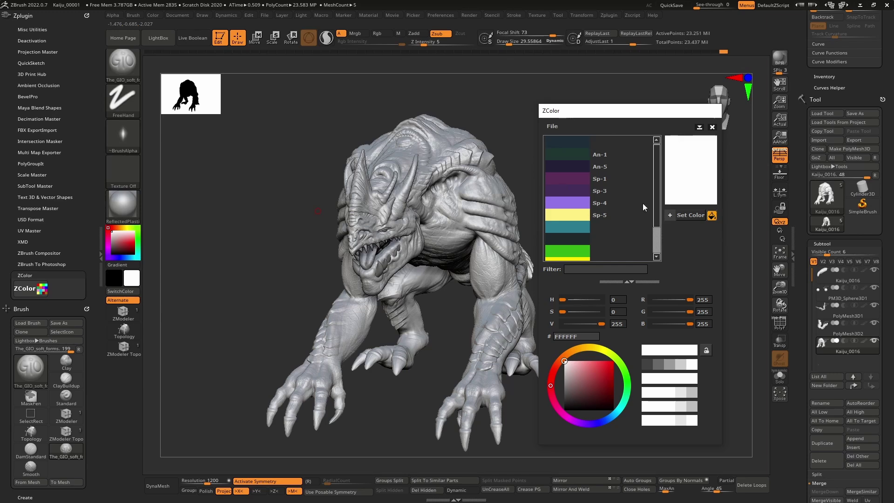
pyautogui.scroll(-1, 655, 175)
pyautogui.scroll(1, 658, 202)
pyautogui.scroll(-1, 660, 233)
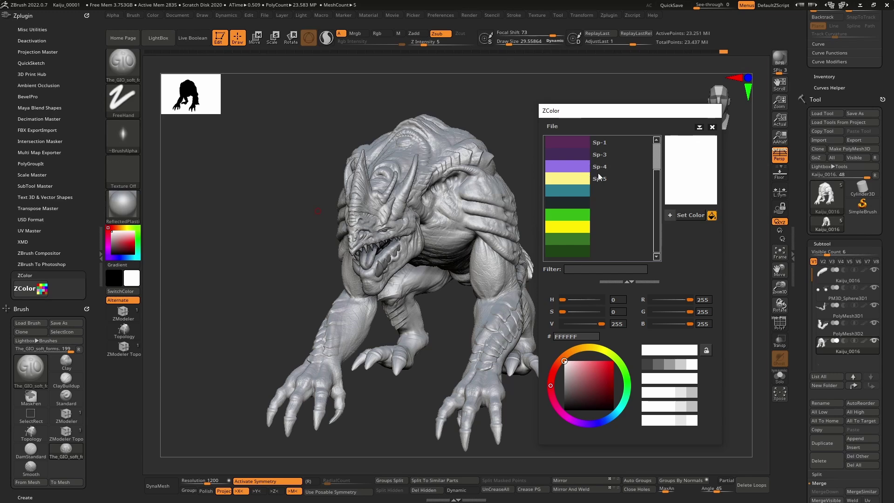
pyautogui.moveTo(611, 114); pyautogui.dragTo(654, 136)
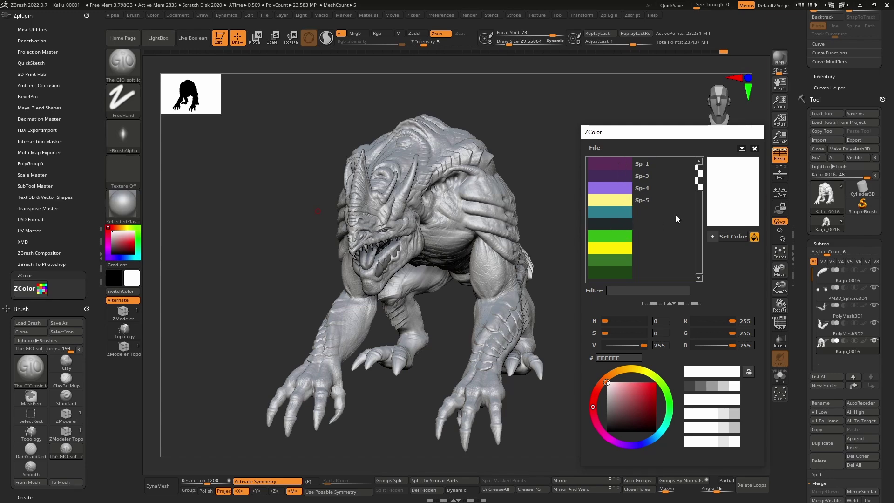
pyautogui.moveTo(676, 133); pyautogui.dragTo(654, 126)
# Fill the creature with dark purple swatch Sp-3 as a trial, and replace it with lighter purple swatch Sp-4 (9275E6)
pyautogui.click(588, 166)
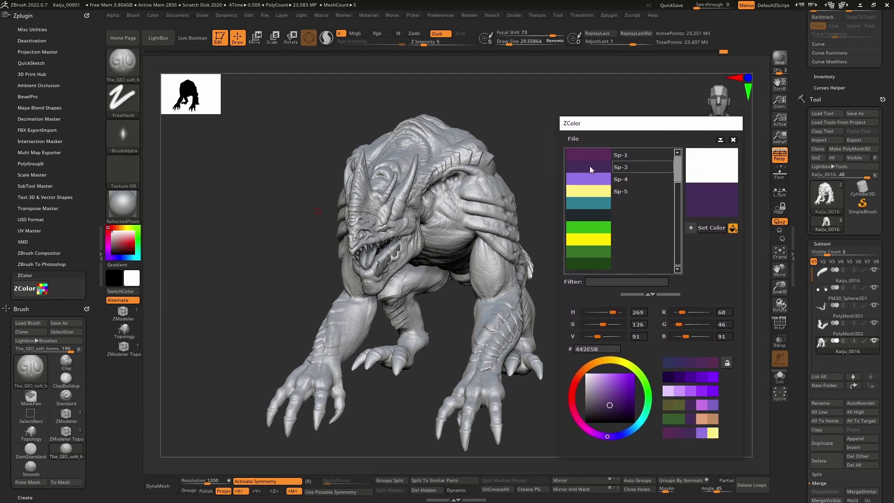
pyautogui.click(717, 228)
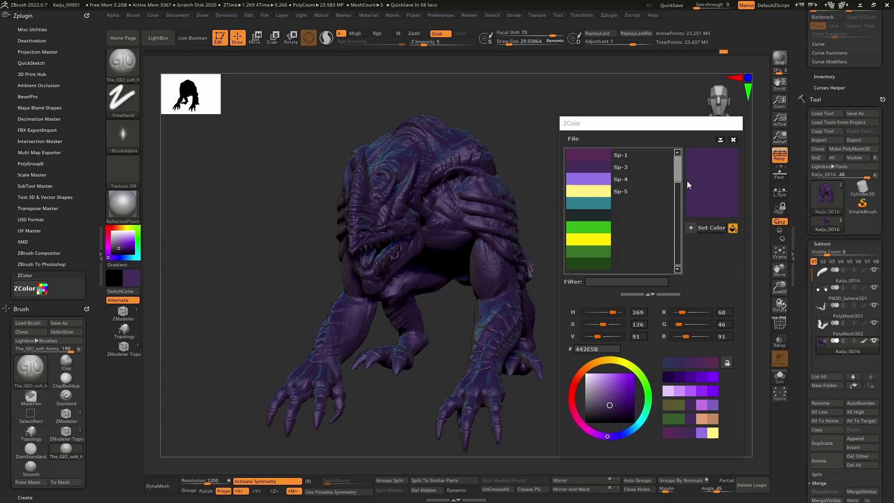
pyautogui.moveTo(648, 121); pyautogui.dragTo(893, 126)
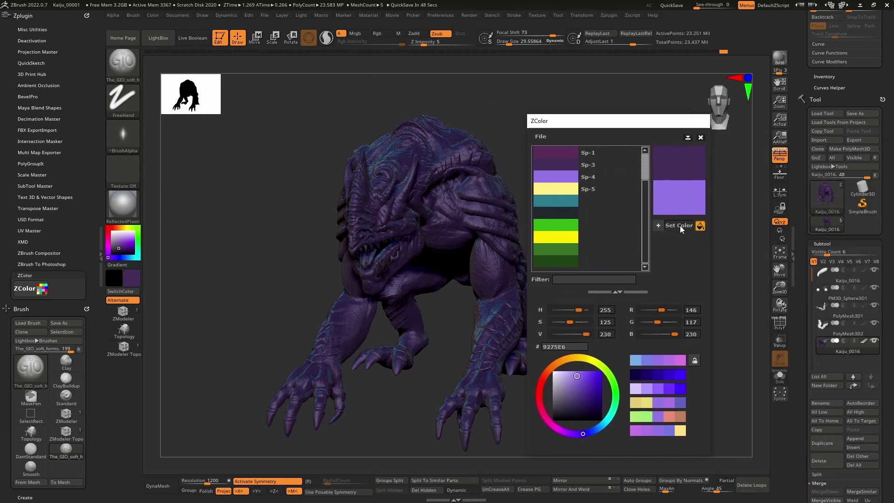
pyautogui.click(680, 225)
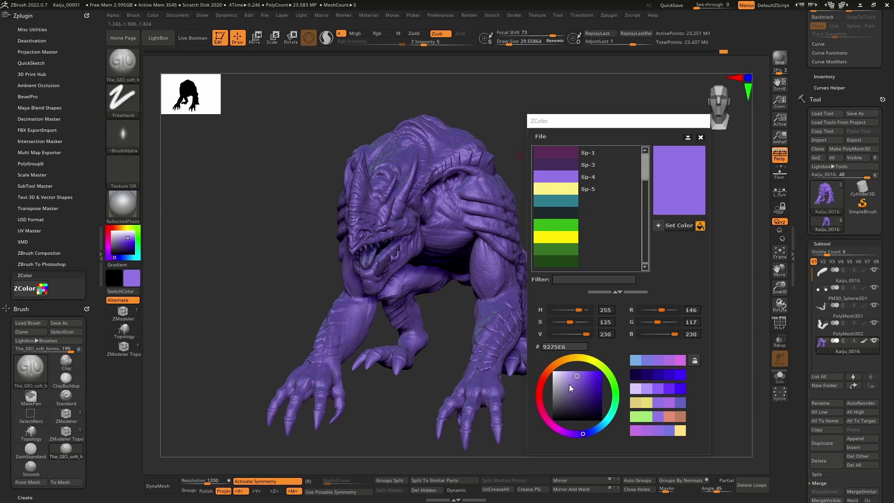
# Lighten the creature's colour to pale lavender CFC3F1 in ZColor, apply it, and move the ZColor window away from the creature
pyautogui.moveTo(576, 376); pyautogui.dragTo(562, 374)
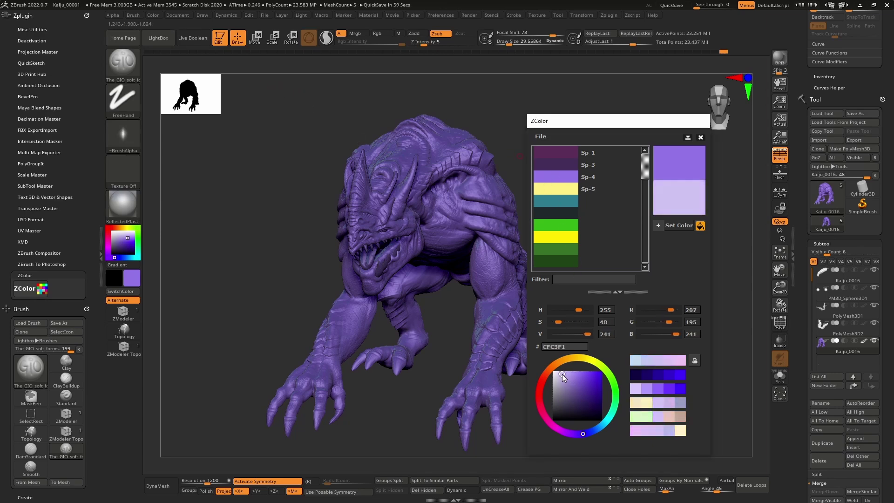
pyautogui.click(679, 225)
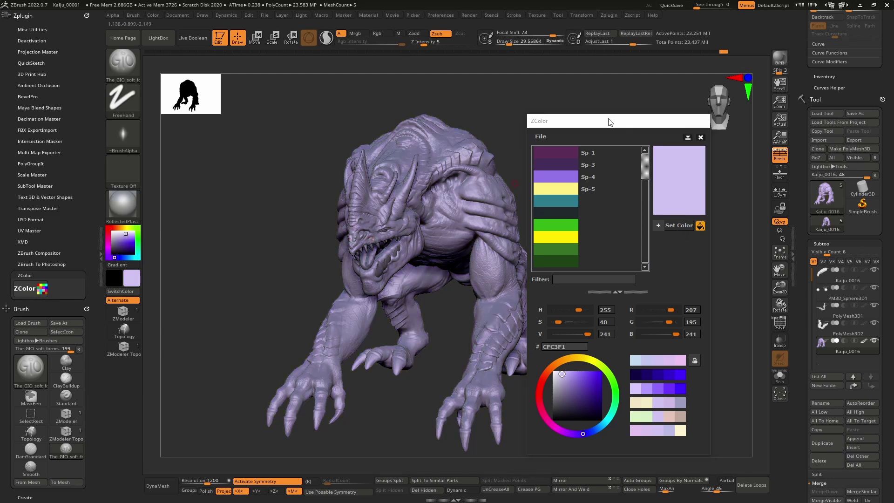
pyautogui.moveTo(609, 122); pyautogui.dragTo(646, 138)
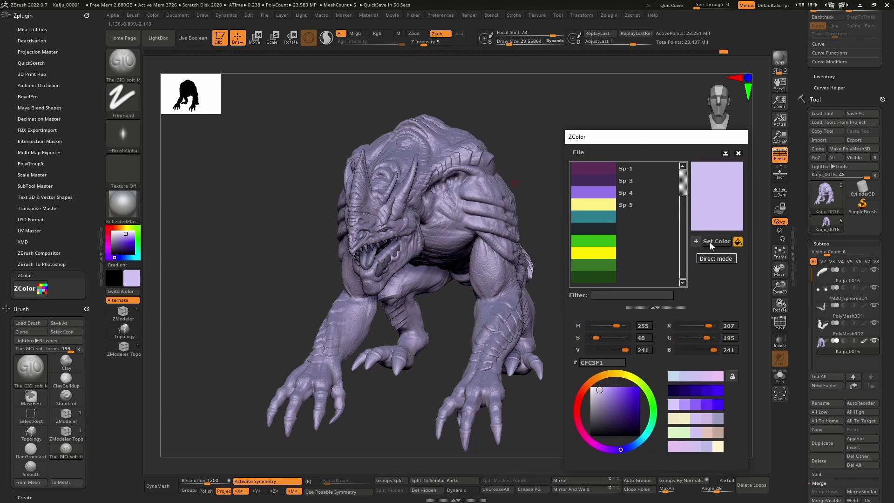
# Minimize the ZColor window, restore it, and reposition it beside the creature
pyautogui.click(725, 153)
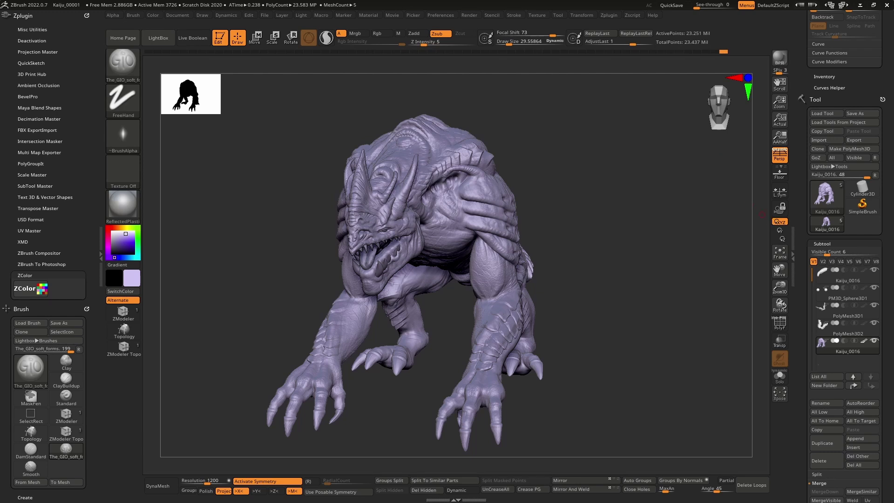
pyautogui.hotkey('alt', 'Tab')
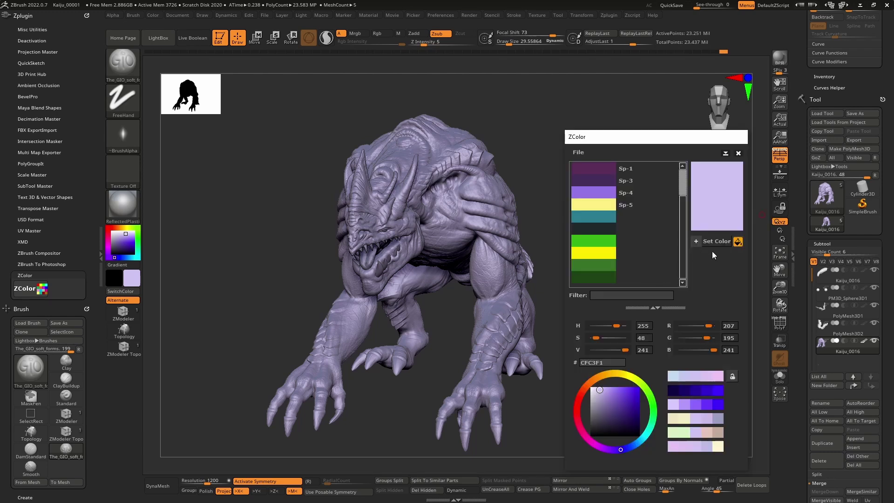
pyautogui.moveTo(690, 141); pyautogui.dragTo(652, 109)
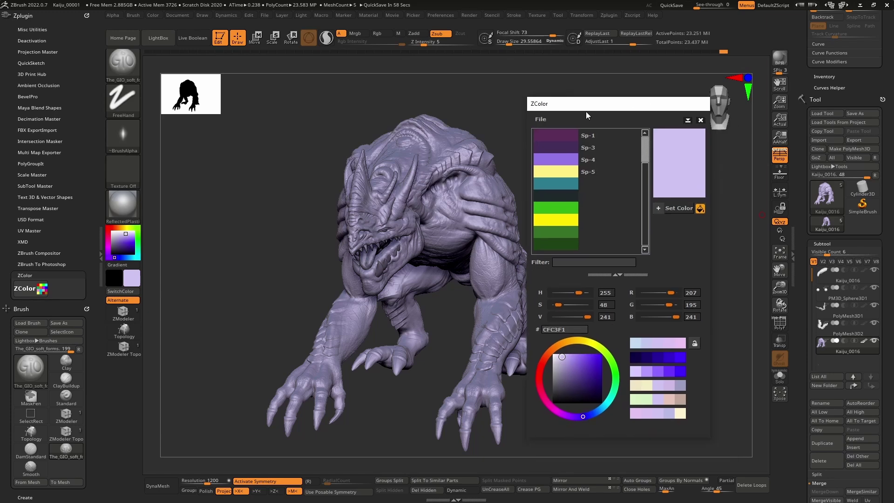
pyautogui.click(541, 120)
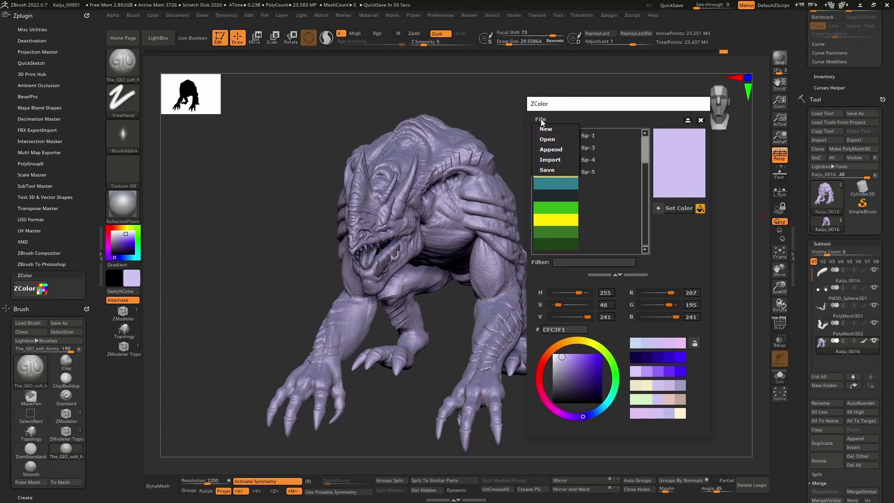
pyautogui.click(553, 150)
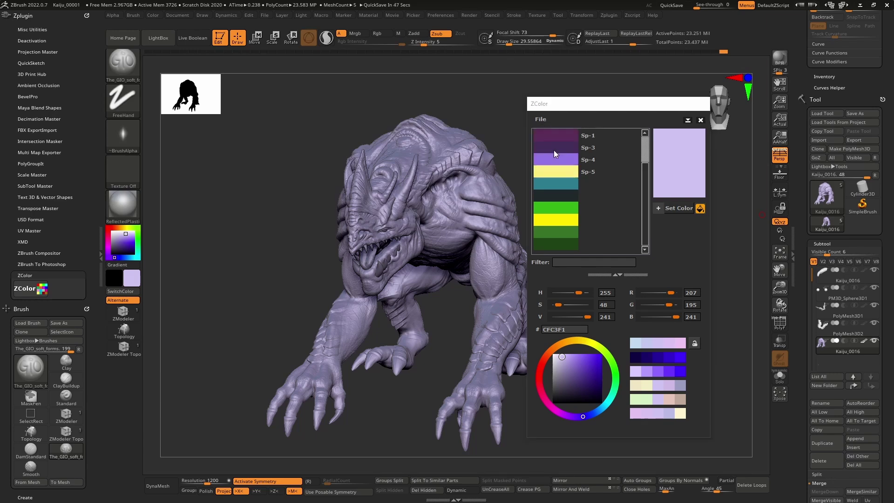
pyautogui.moveTo(869, 119); pyautogui.dragTo(652, 127)
pyautogui.click(723, 357)
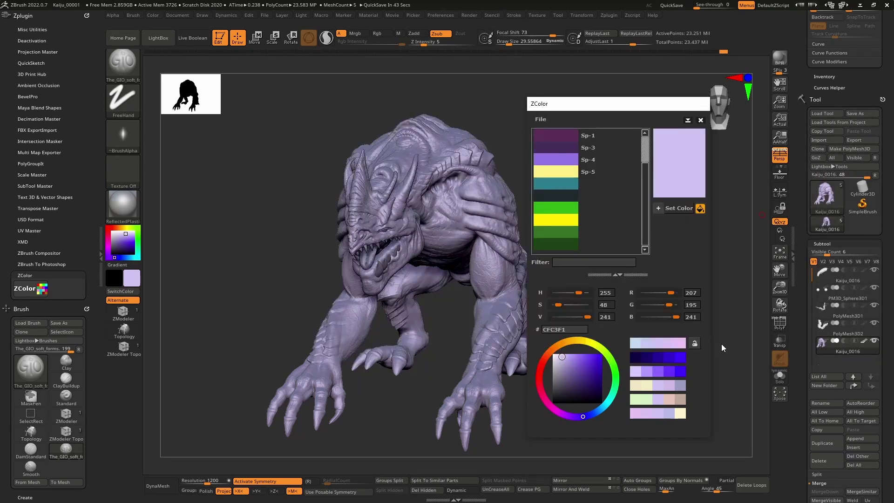
pyautogui.click(541, 120)
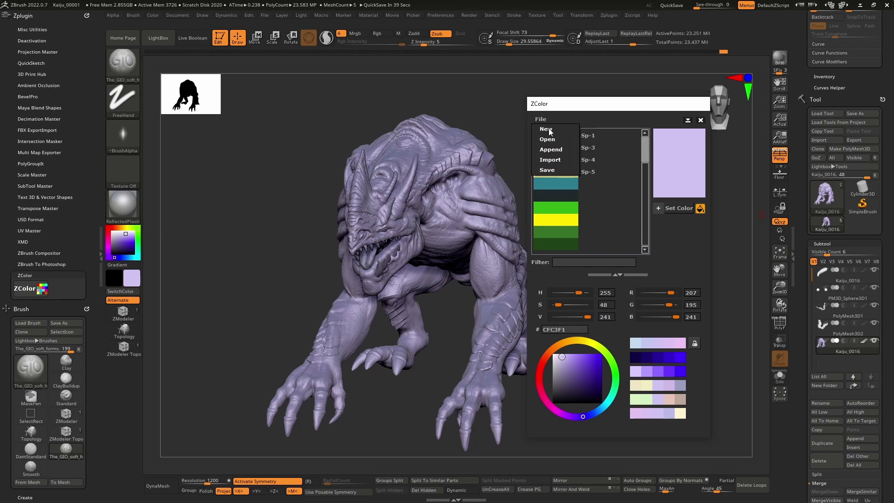
pyautogui.click(636, 118)
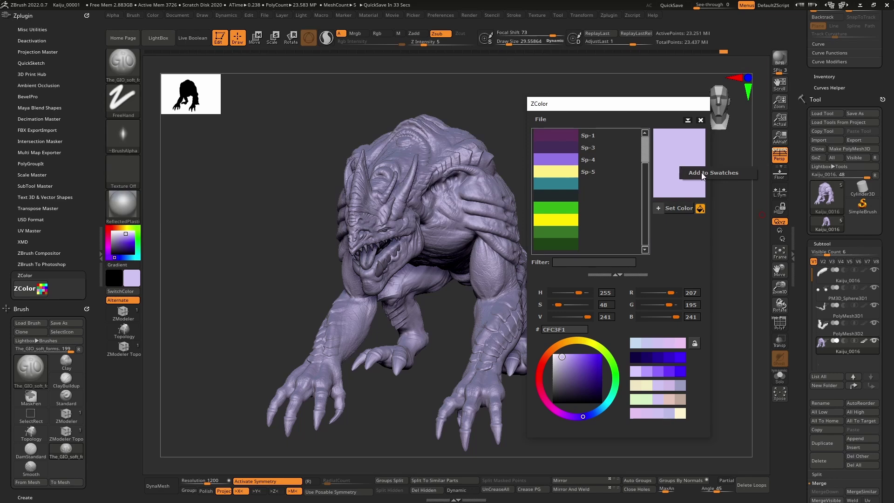
# Add pale lavender CFC3F1 to the ZColor swatches and look through the saved swatch list
pyautogui.click(702, 172)
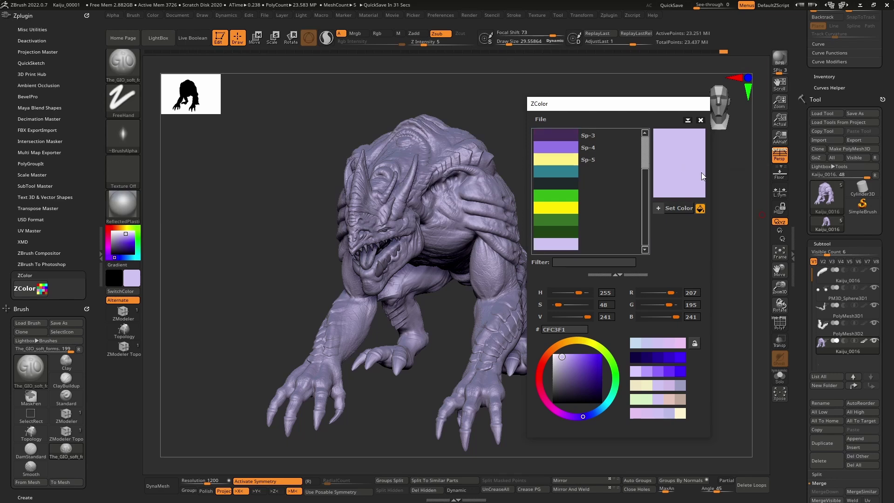
pyautogui.click(645, 147)
pyautogui.scroll(-3, 649, 229)
pyautogui.click(646, 167)
pyautogui.click(646, 219)
pyautogui.scroll(2, 620, 147)
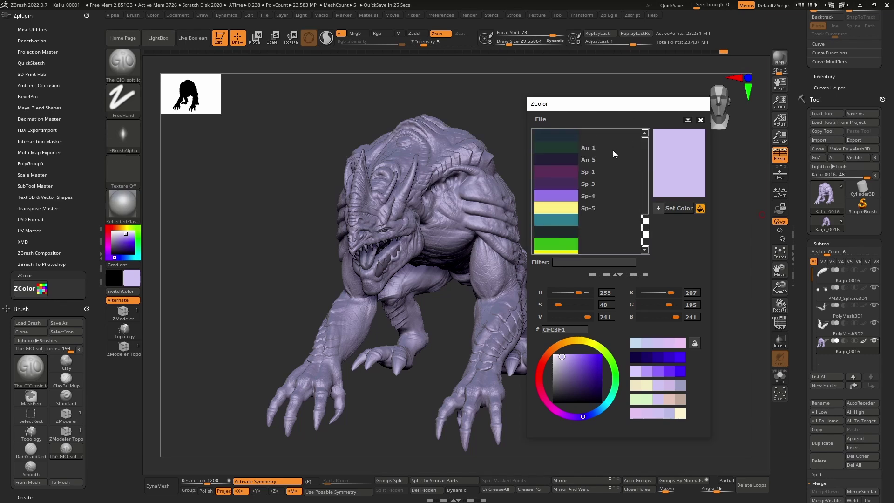
# Move the ZColor window out of the workspace and switch to the Paint brush
pyautogui.moveTo(605, 105); pyautogui.dragTo(667, 123)
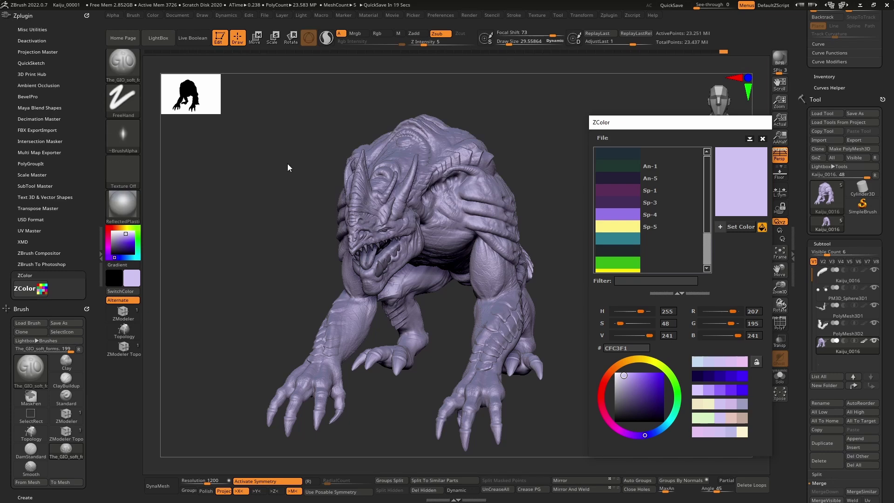
pyautogui.click(123, 61)
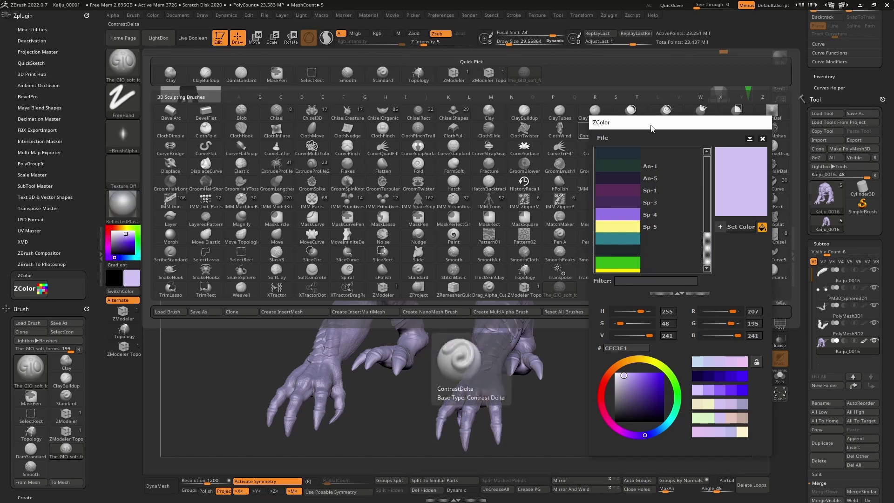
pyautogui.moveTo(651, 123)
pyautogui.mouseDown()
pyautogui.moveTo(703, 136)
pyautogui.moveTo(893, 130)
pyautogui.mouseUp()
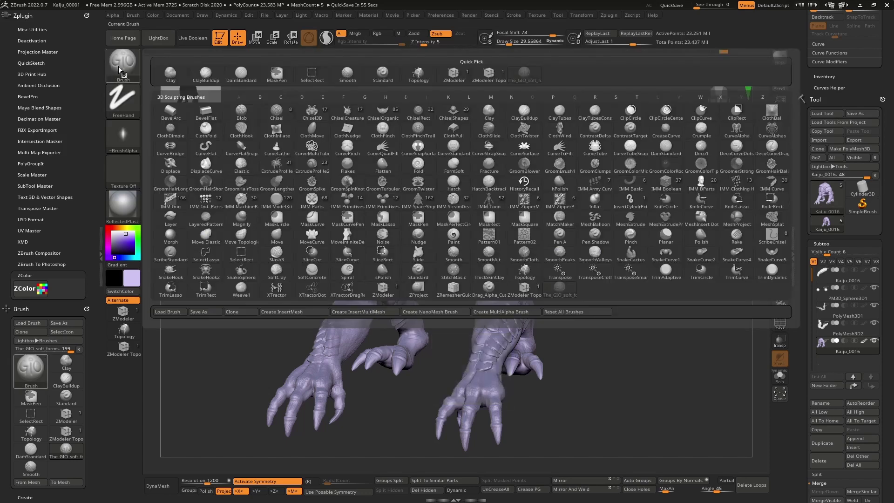
pyautogui.press('p')
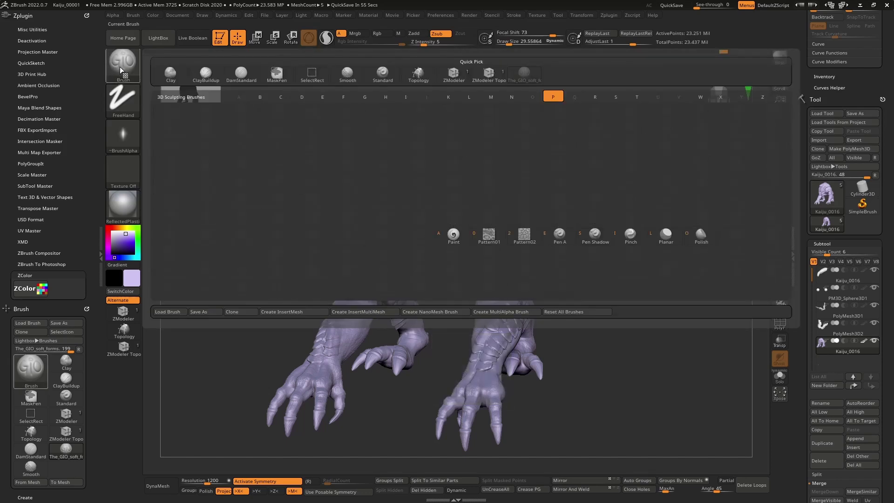
pyautogui.click(452, 238)
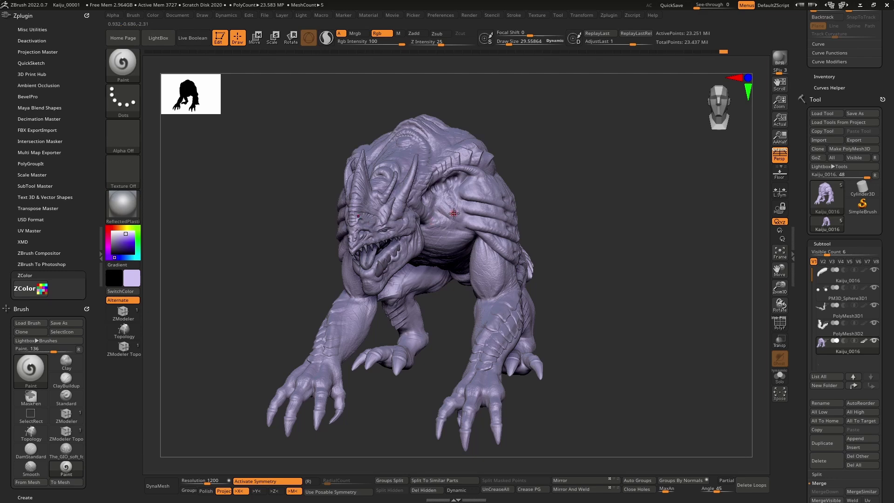
# Fill the Kaiju_0016 body subtool with pale lavender (RGB 207, 195, 241) using FillObject
pyautogui.moveTo(450, 212)
pyautogui.mouseDown(button='right')
pyautogui.moveTo(473, 221)
pyautogui.moveTo(447, 224)
pyautogui.moveTo(483, 218)
pyautogui.mouseUp(button='right')
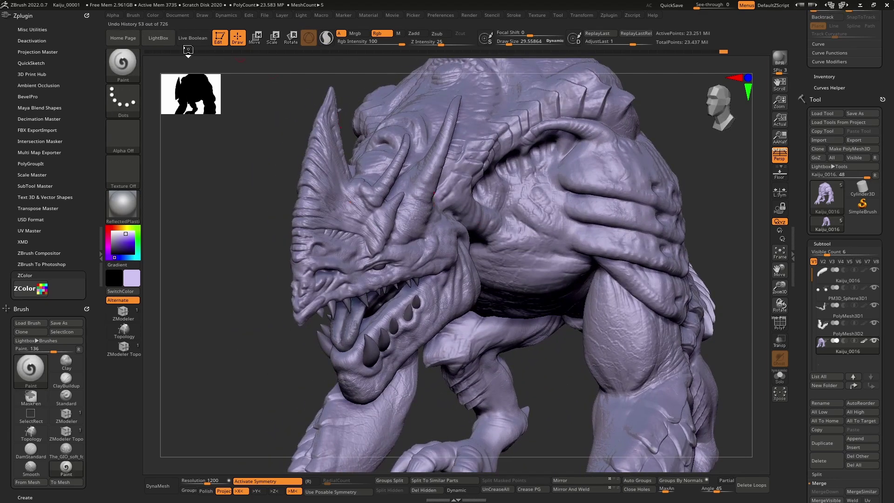
pyautogui.click(160, 13)
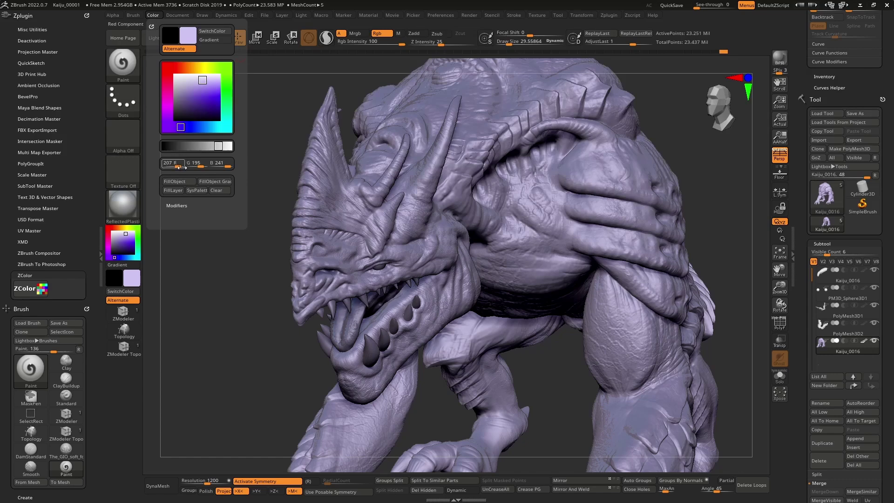
pyautogui.click(180, 181)
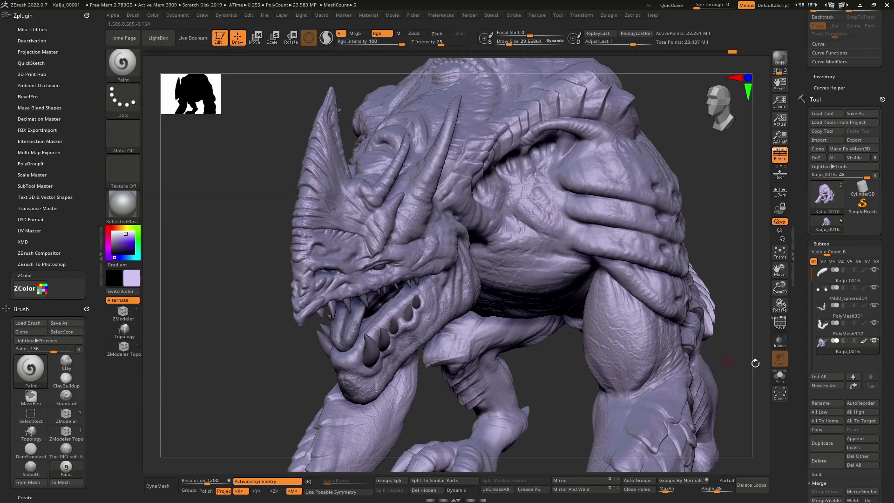
# With white as the main colour, turn off the body subtool's polypaint to inspect the unpainted sculpt, and turn it back on
pyautogui.moveTo(863, 347)
pyautogui.moveTo(122, 234); pyautogui.dragTo(110, 224)
pyautogui.moveTo(240, 232); pyautogui.dragTo(276, 249)
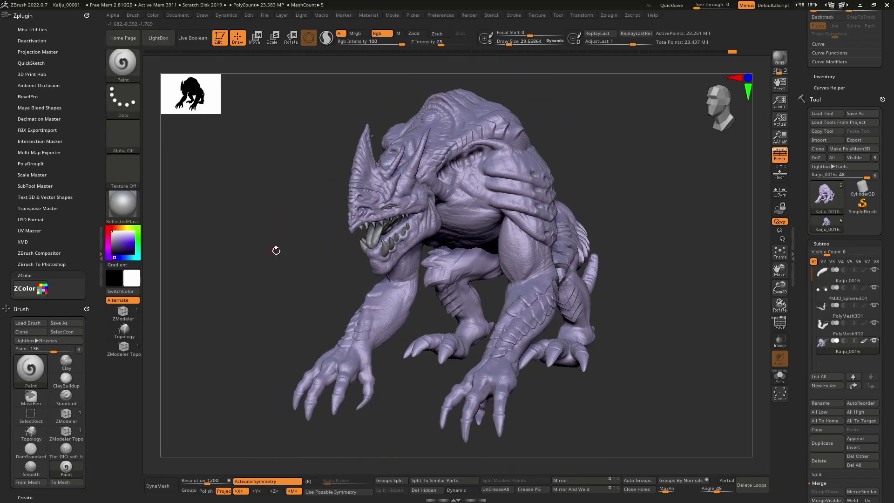
pyautogui.click(861, 342)
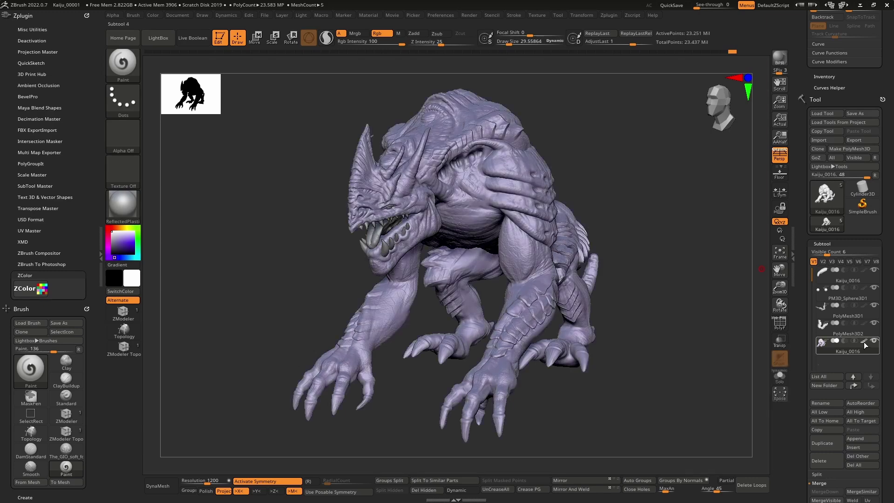
pyautogui.click(863, 341)
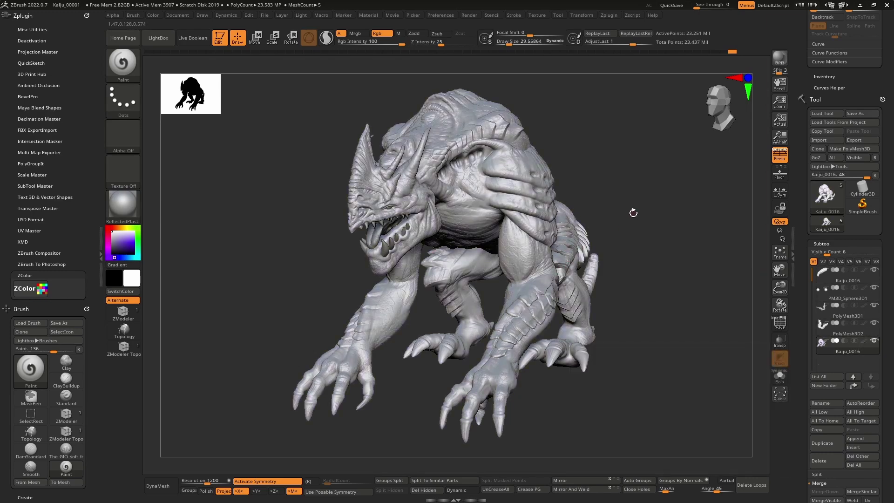
pyautogui.moveTo(631, 212); pyautogui.dragTo(642, 213)
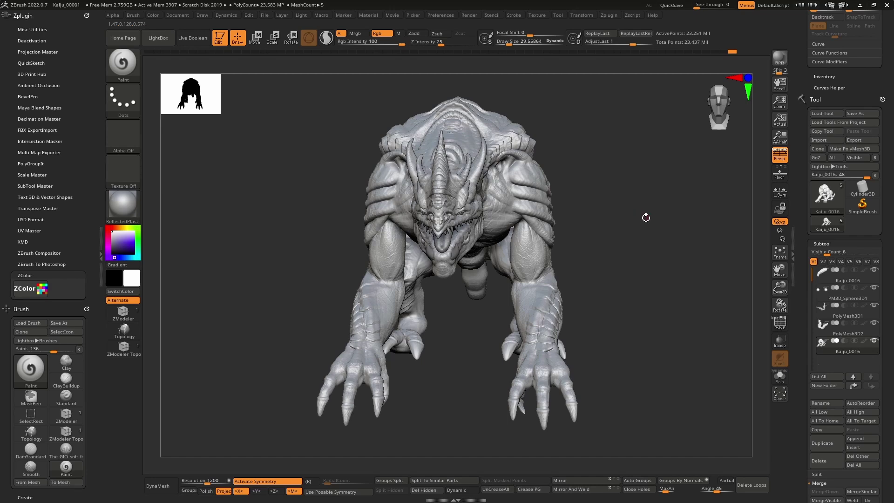
pyautogui.moveTo(644, 217); pyautogui.dragTo(495, 243, button='right')
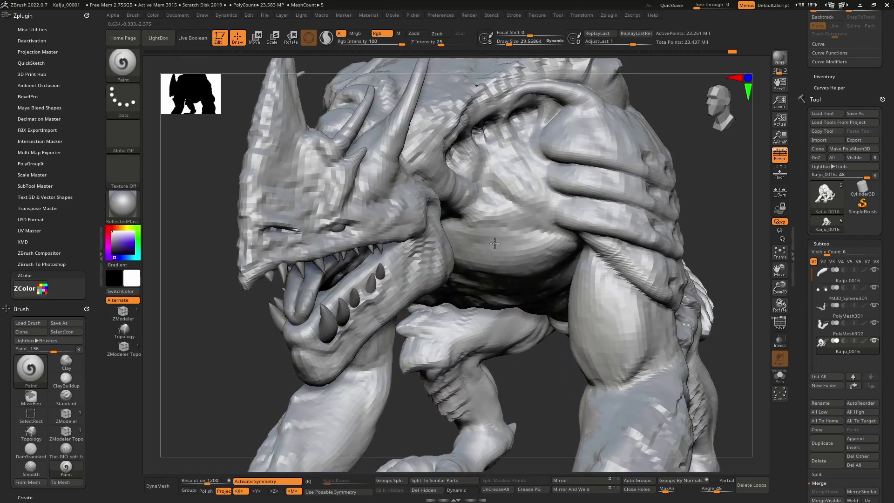
pyautogui.click(864, 342)
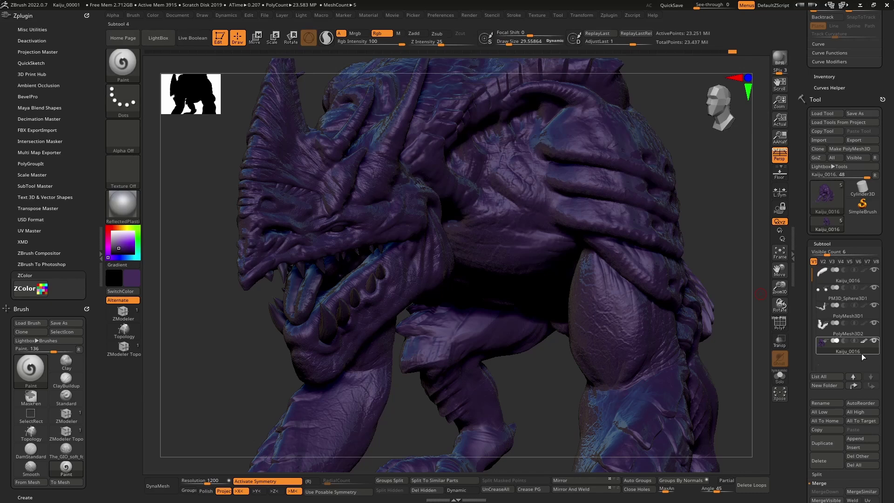
pyautogui.moveTo(866, 347)
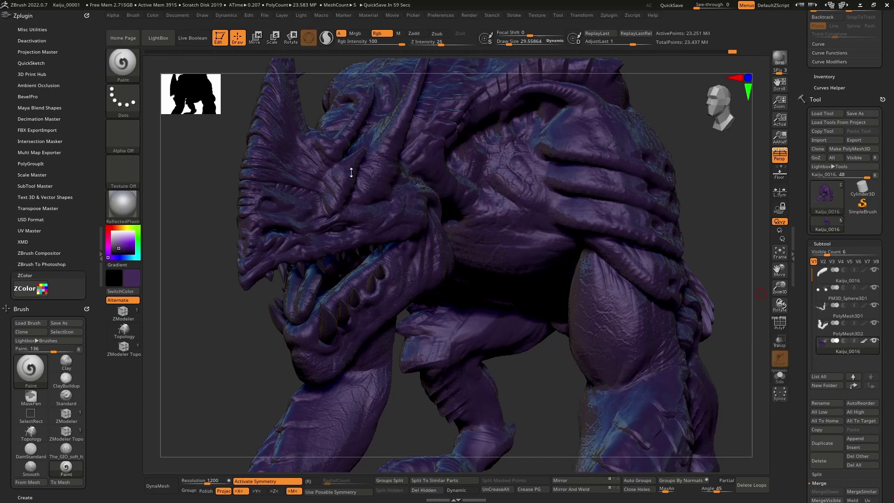
# In Mrgb mode, fill the body with dark purple (RGB 68, 46, 91) as a trial and replace it with lighter purple (RGB 146, 117, 230)
pyautogui.click(355, 33)
pyautogui.click(156, 17)
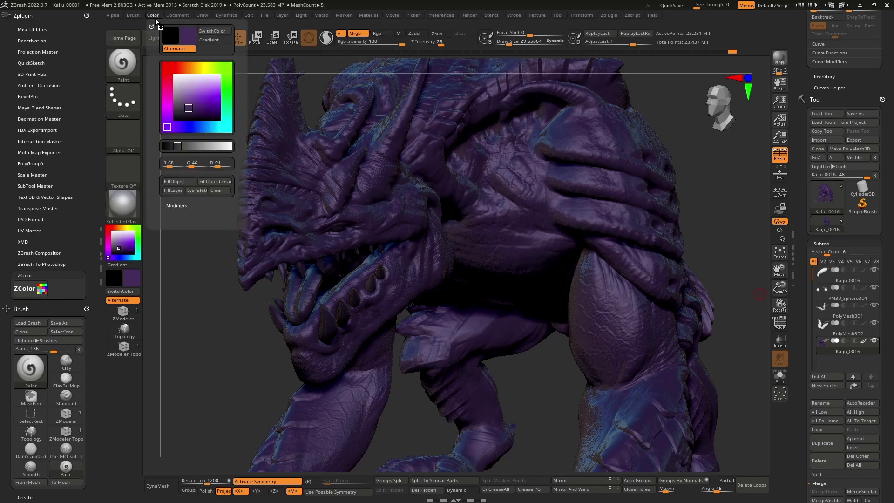
pyautogui.click(179, 185)
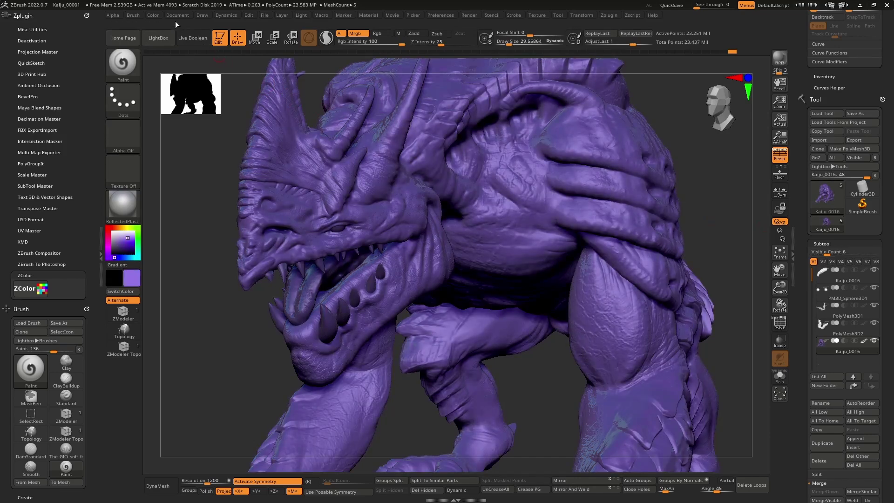
pyautogui.click(153, 15)
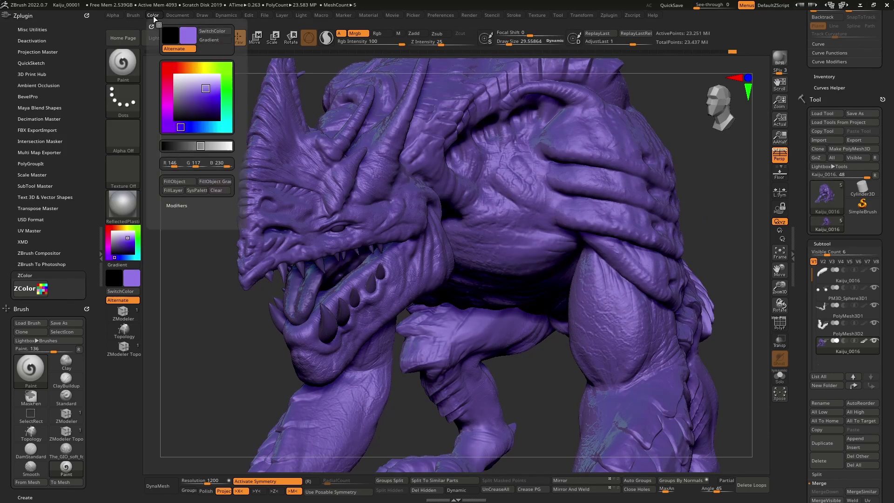
pyautogui.click(178, 185)
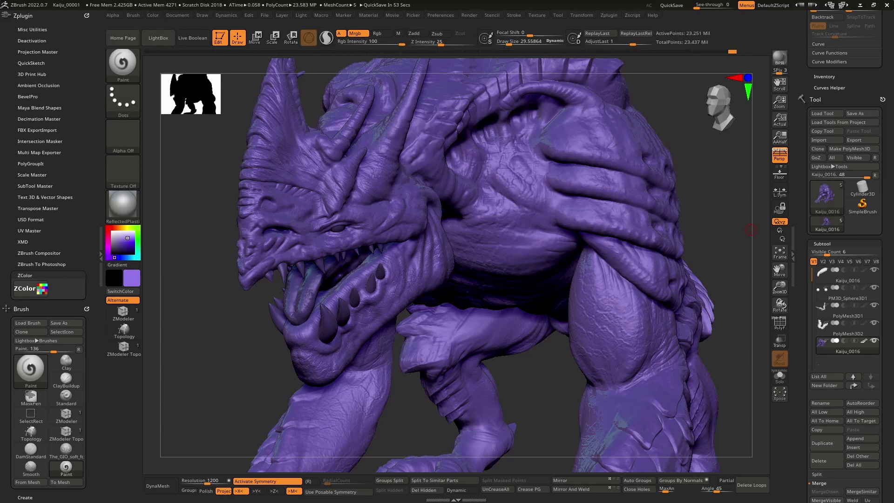
# Sample dark purple as the paint colour, set the Paint brush's draw size to about 38, and choose the Color Spray stroke
pyautogui.press('c')
pyautogui.press(']')
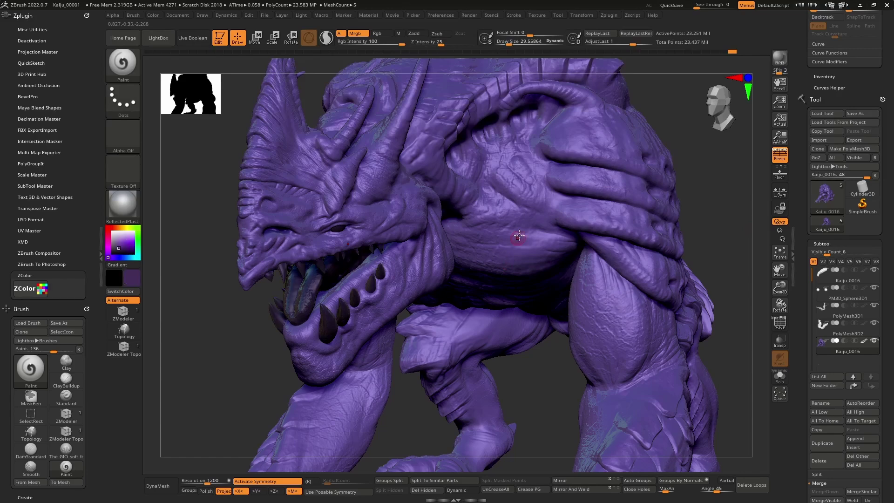
pyautogui.moveTo(343, 207)
pyautogui.mouseDown(button='right')
pyautogui.moveTo(313, 208)
pyautogui.moveTo(321, 209)
pyautogui.mouseUp(button='right')
pyautogui.press('[')
pyautogui.press('[')
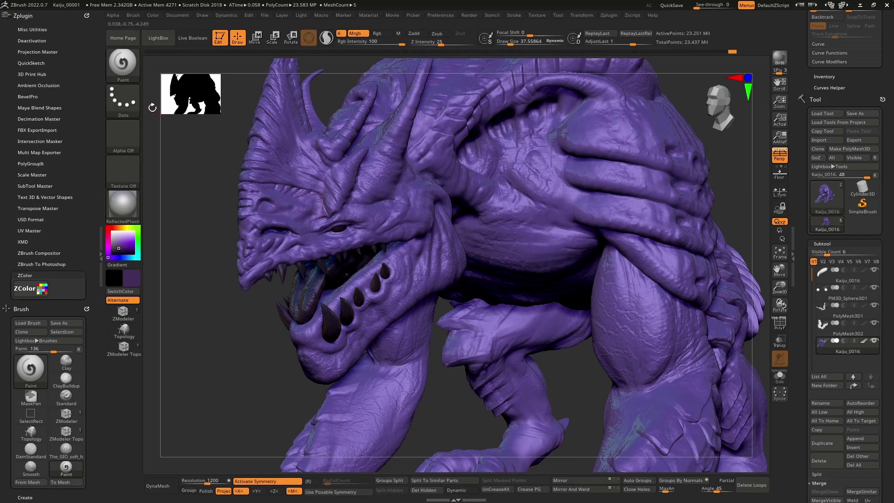
pyautogui.click(123, 105)
pyautogui.click(284, 105)
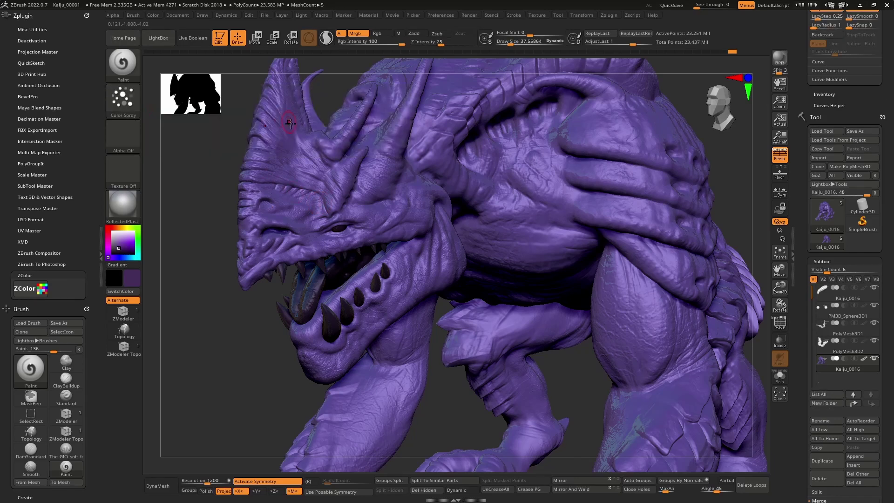
# Reduce the Paint brush's RGB Intensity to 41 and its draw size to about 14
pyautogui.press('[')
pyautogui.moveTo(273, 176)
pyautogui.keyDown('ctrl'); pyautogui.mouseDown(button='right')
pyautogui.moveTo(289, 218)
pyautogui.moveTo(348, 206)
pyautogui.moveTo(396, 210)
pyautogui.mouseUp(button='right'); pyautogui.keyUp('ctrl')
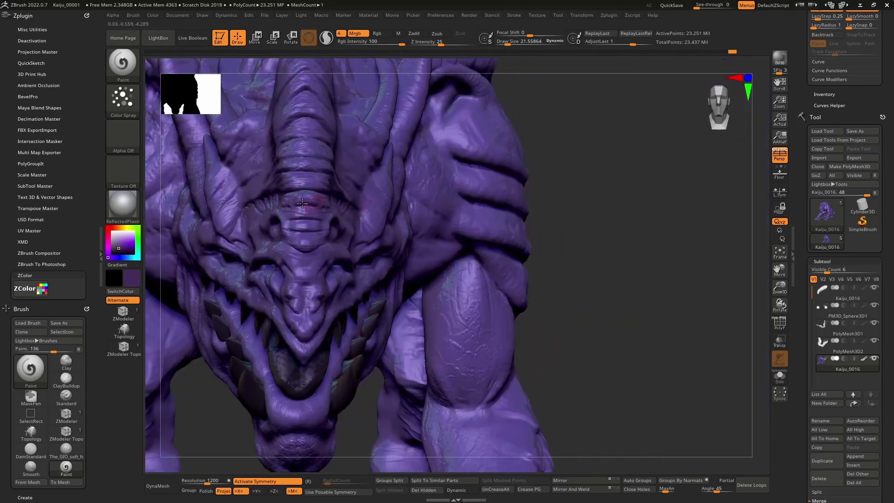
pyautogui.moveTo(329, 200); pyautogui.dragTo(313, 200, button='right')
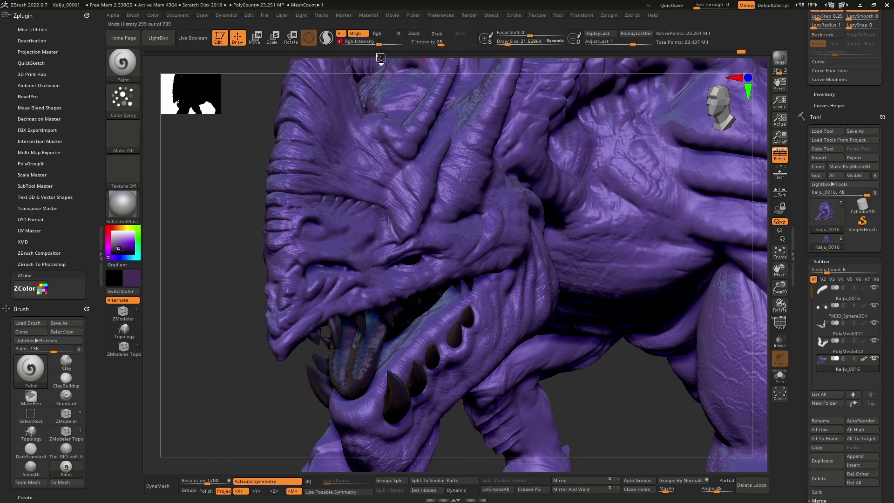
pyautogui.keyDown('alt'); pyautogui.moveTo(337, 218); pyautogui.dragTo(362, 298, button='right'); pyautogui.keyUp('alt')
pyautogui.moveTo(333, 245); pyautogui.dragTo(313, 258, button='right')
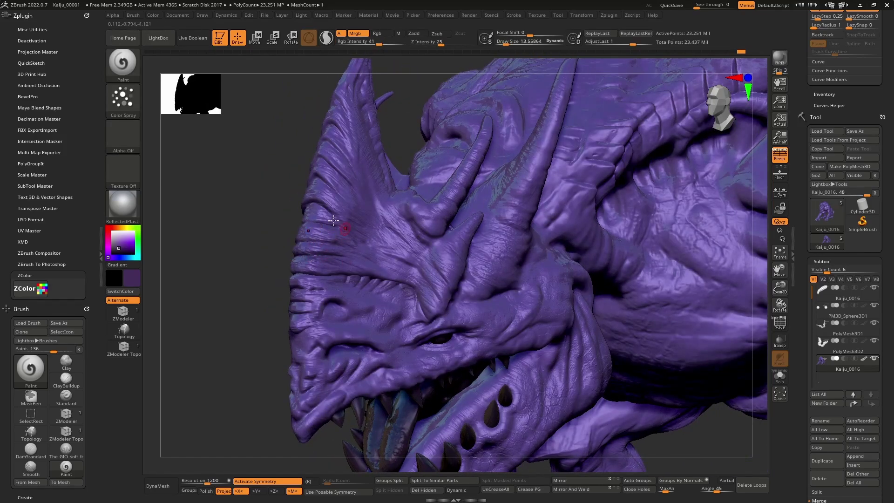
# Spray dark purple over the ridges and back of the head crest, varying the draw size between about 14 and 30
pyautogui.moveTo(334, 221)
pyautogui.mouseDown()
pyautogui.moveTo(319, 212)
pyautogui.moveTo(323, 177)
pyautogui.moveTo(328, 184)
pyautogui.moveTo(340, 171)
pyautogui.moveTo(359, 192)
pyautogui.moveTo(322, 157)
pyautogui.moveTo(343, 110)
pyautogui.mouseUp()
pyautogui.moveTo(343, 111); pyautogui.dragTo(322, 150, button='right')
pyautogui.moveTo(321, 159)
pyautogui.mouseDown()
pyautogui.moveTo(319, 149)
pyautogui.moveTo(334, 240)
pyautogui.moveTo(335, 230)
pyautogui.mouseUp()
pyautogui.press(']')
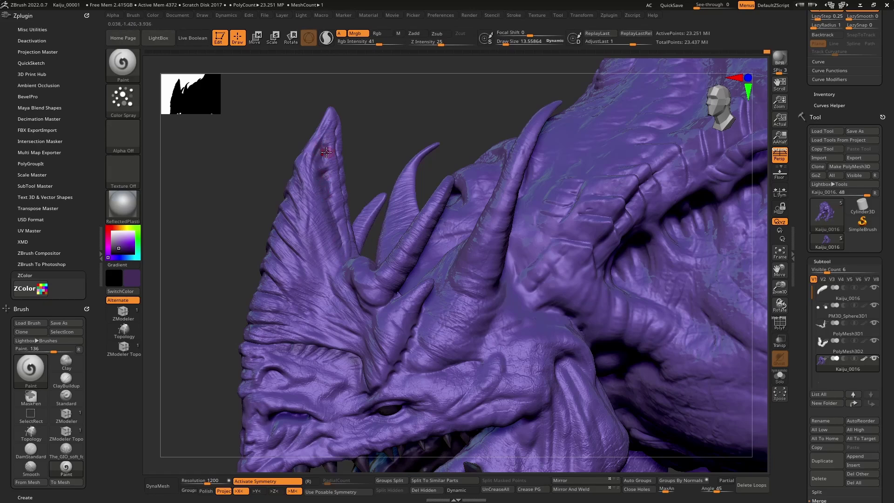
pyautogui.moveTo(326, 153); pyautogui.dragTo(336, 160, button='right')
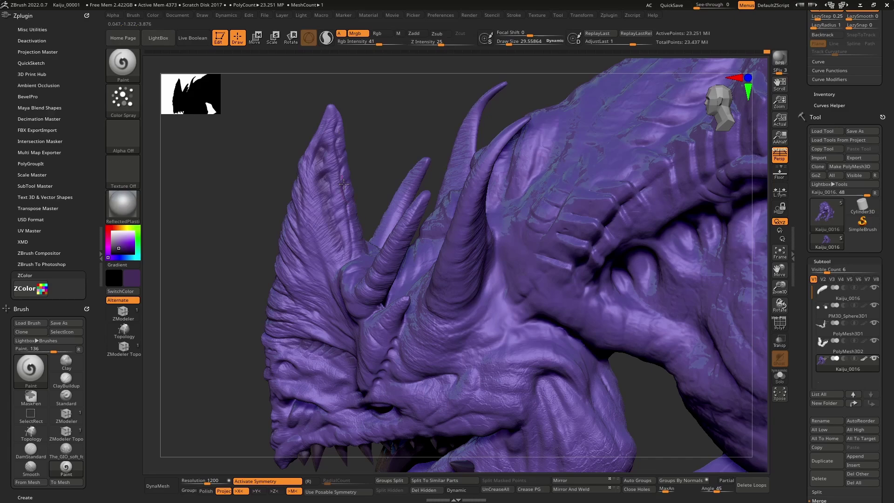
pyautogui.moveTo(344, 184); pyautogui.dragTo(351, 264)
pyautogui.moveTo(351, 265)
pyautogui.mouseDown(button='right')
pyautogui.moveTo(361, 290)
pyautogui.moveTo(389, 279)
pyautogui.mouseUp(button='right')
pyautogui.press('[')
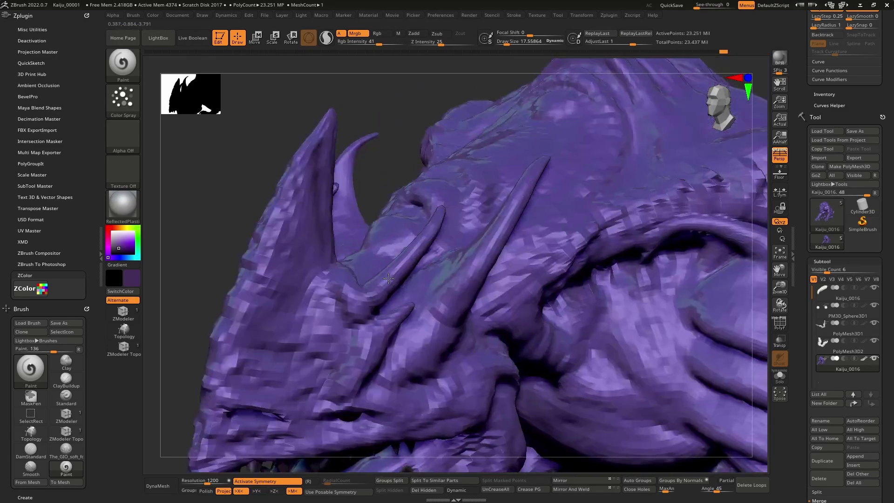
# Switch the paint colour to pale yellow, lower RGB Intensity to 19, and spray the head horns at a draw size of about 38 to 42
pyautogui.keyDown('alt'); pyautogui.moveTo(358, 308); pyautogui.dragTo(386, 278, button='right'); pyautogui.keyUp('alt')
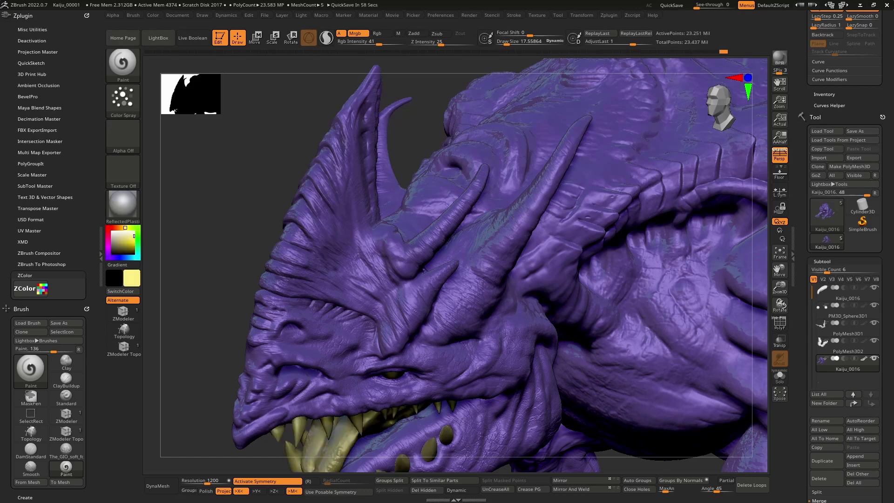
pyautogui.moveTo(893, 125)
pyautogui.mouseDown()
pyautogui.moveTo(589, 121)
pyautogui.moveTo(892, 125)
pyautogui.mouseUp()
pyautogui.moveTo(379, 44); pyautogui.dragTo(366, 44)
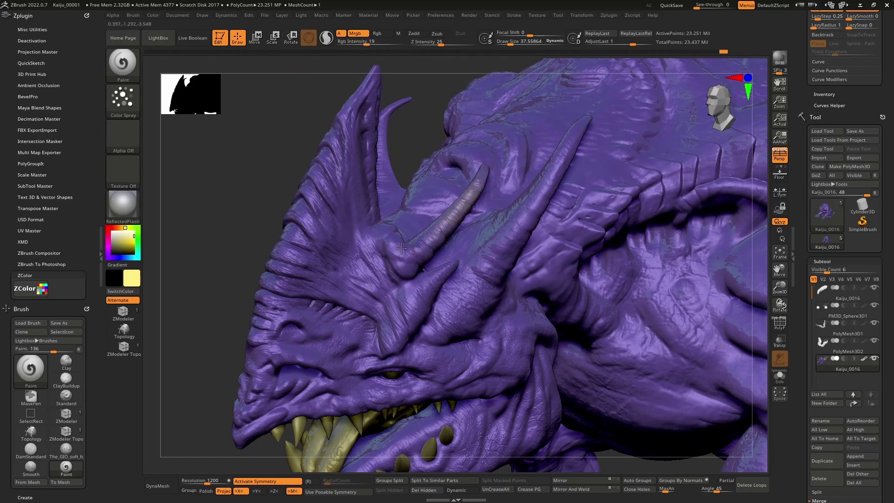
pyautogui.moveTo(583, 126); pyautogui.dragTo(539, 198)
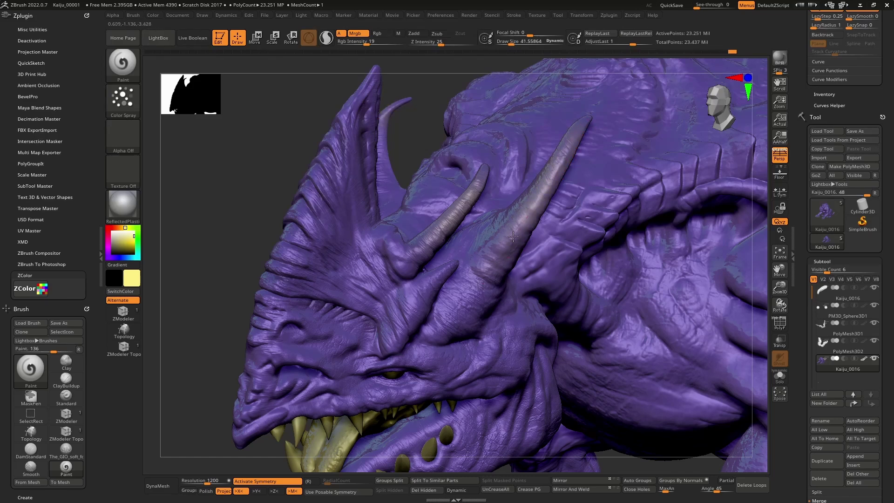
pyautogui.moveTo(437, 285); pyautogui.dragTo(451, 275)
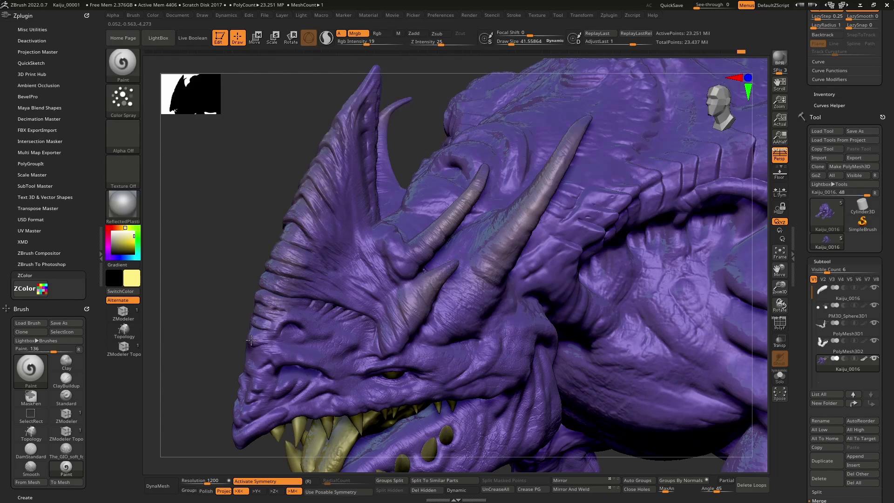
# Reduce the draw size to about 26 and spray pale yellow along the ridged front edge of the head crest up to its tip
pyautogui.press('[')
pyautogui.moveTo(270, 311)
pyautogui.mouseDown()
pyautogui.moveTo(280, 317)
pyautogui.moveTo(278, 299)
pyautogui.mouseUp()
pyautogui.moveTo(304, 262); pyautogui.dragTo(294, 239)
pyautogui.moveTo(338, 147); pyautogui.dragTo(363, 88)
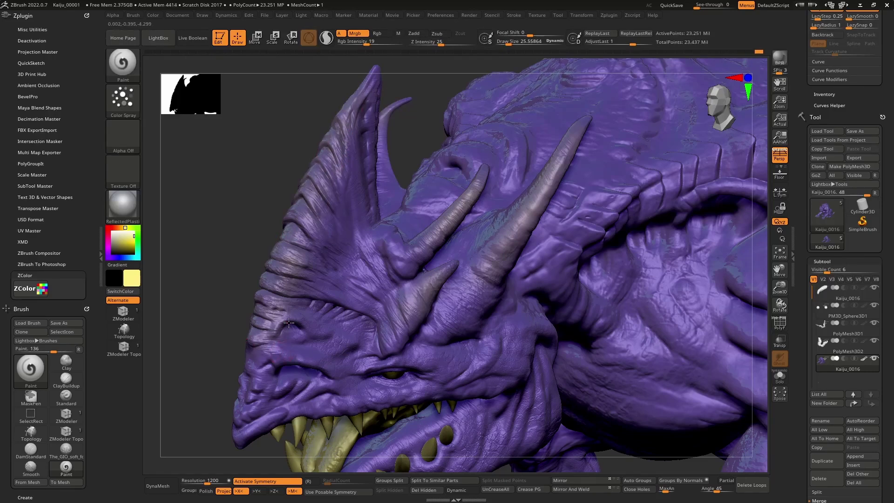
# Spray pale yellow over the brow and snout ridges and the back of the crest, varying the draw size between about 22 and 42
pyautogui.moveTo(286, 361)
pyautogui.mouseDown(button='right')
pyautogui.moveTo(329, 298)
pyautogui.moveTo(294, 302)
pyautogui.mouseUp(button='right')
pyautogui.moveTo(300, 324)
pyautogui.mouseDown()
pyautogui.moveTo(339, 294)
pyautogui.moveTo(293, 323)
pyautogui.mouseUp()
pyautogui.moveTo(294, 323)
pyautogui.mouseDown(button='right')
pyautogui.moveTo(318, 297)
pyautogui.moveTo(288, 319)
pyautogui.moveTo(291, 289)
pyautogui.moveTo(285, 298)
pyautogui.mouseUp(button='right')
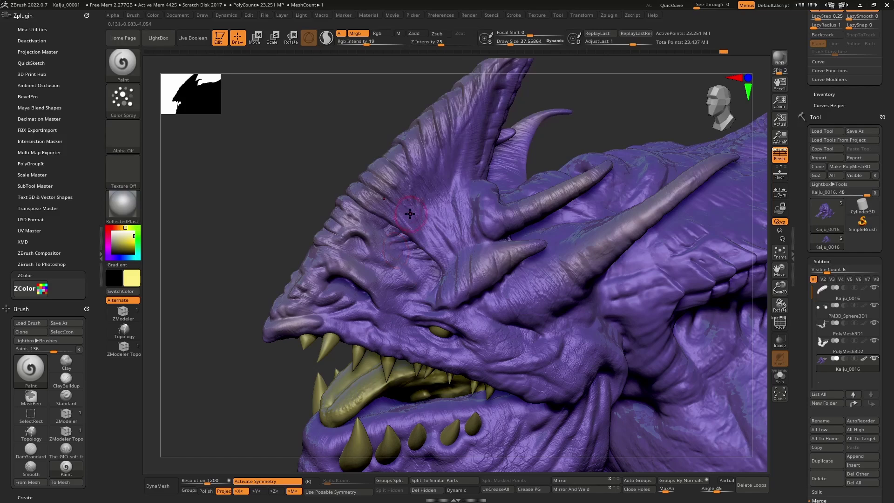
pyautogui.press('[')
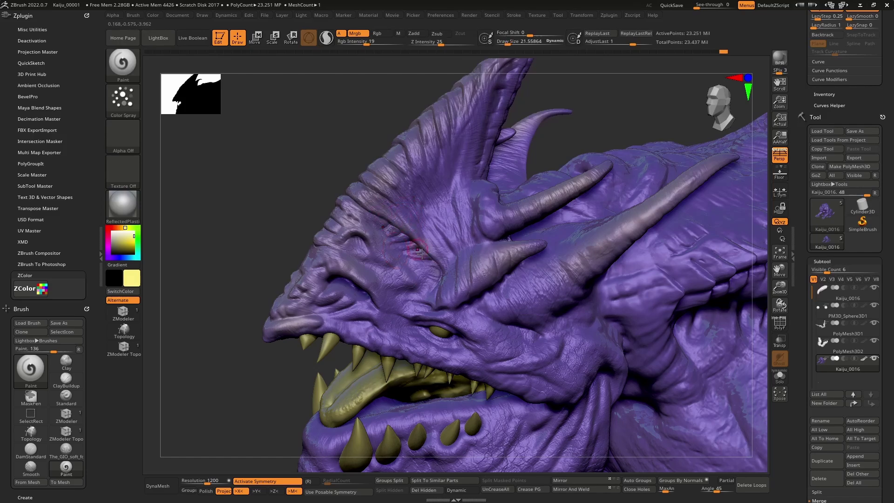
pyautogui.moveTo(375, 224)
pyautogui.mouseDown(button='right')
pyautogui.moveTo(408, 284)
pyautogui.moveTo(368, 252)
pyautogui.moveTo(340, 244)
pyautogui.mouseUp(button='right')
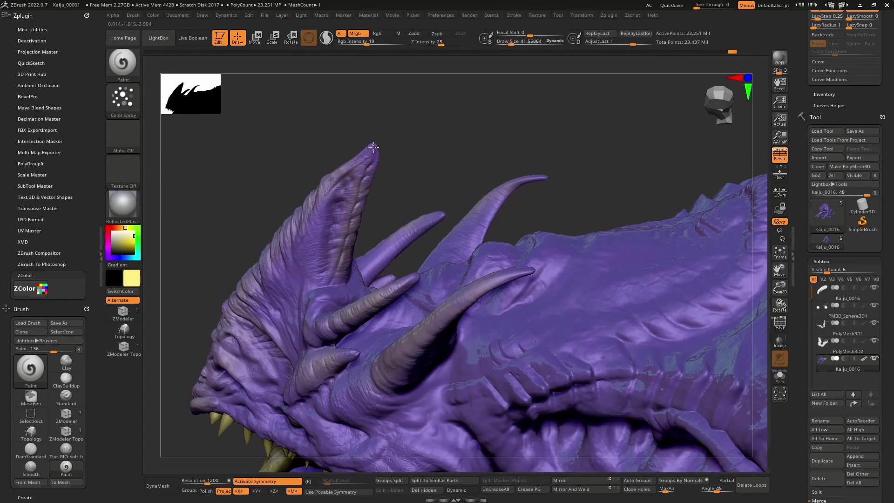
pyautogui.moveTo(321, 230); pyautogui.dragTo(386, 286, button='right')
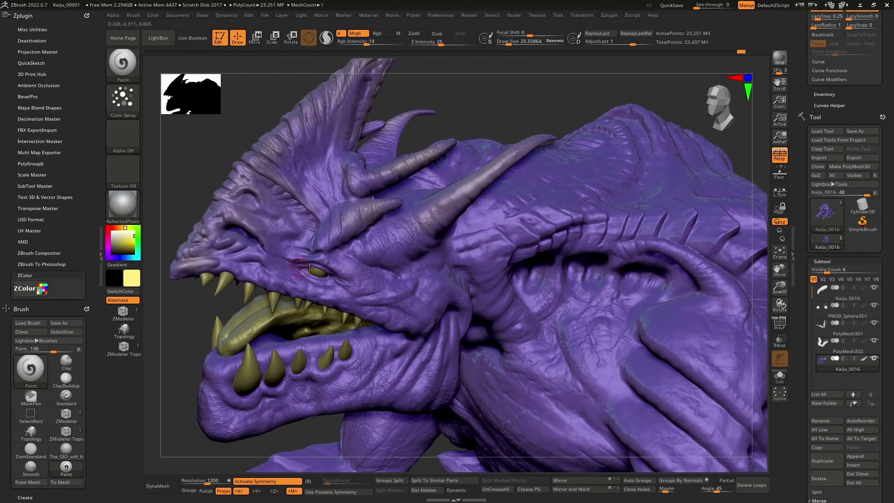
# Spray pale yellow along the lip edges at a draw size of about 38, checking them with transparency briefly turned on
pyautogui.press(']')
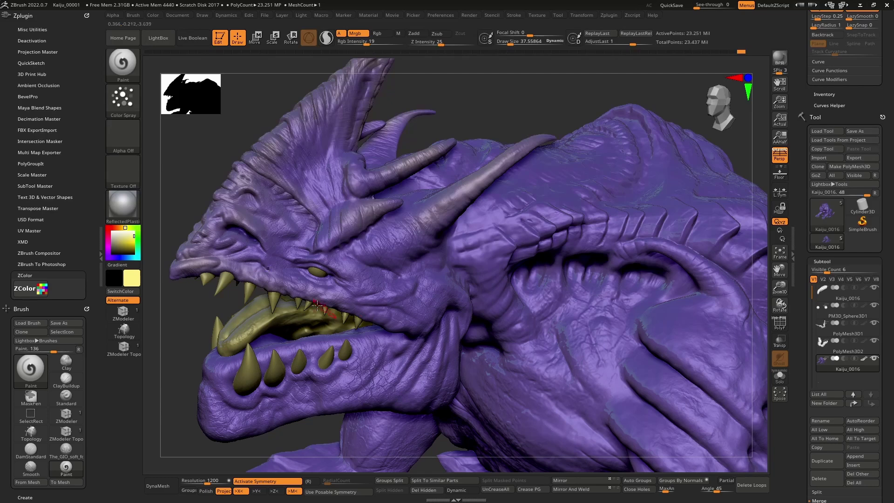
pyautogui.moveTo(369, 316); pyautogui.dragTo(235, 342, button='right')
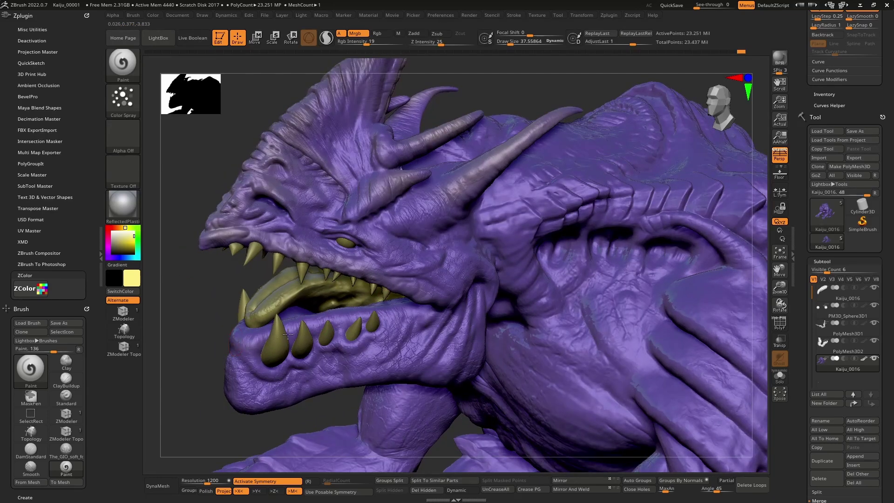
pyautogui.moveTo(288, 334)
pyautogui.mouseDown()
pyautogui.moveTo(425, 314)
pyautogui.moveTo(242, 339)
pyautogui.moveTo(382, 312)
pyautogui.moveTo(368, 317)
pyautogui.mouseUp()
pyautogui.hotkey('shift', 't')
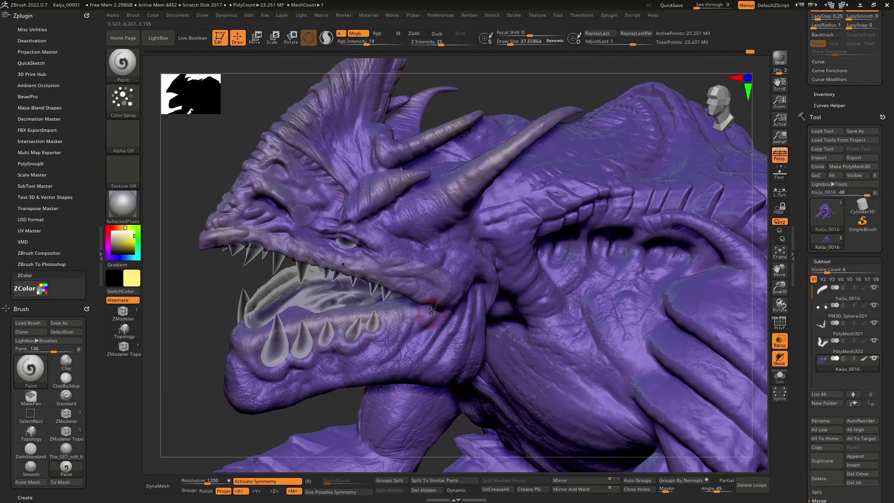
pyautogui.hotkey('shift', 't')
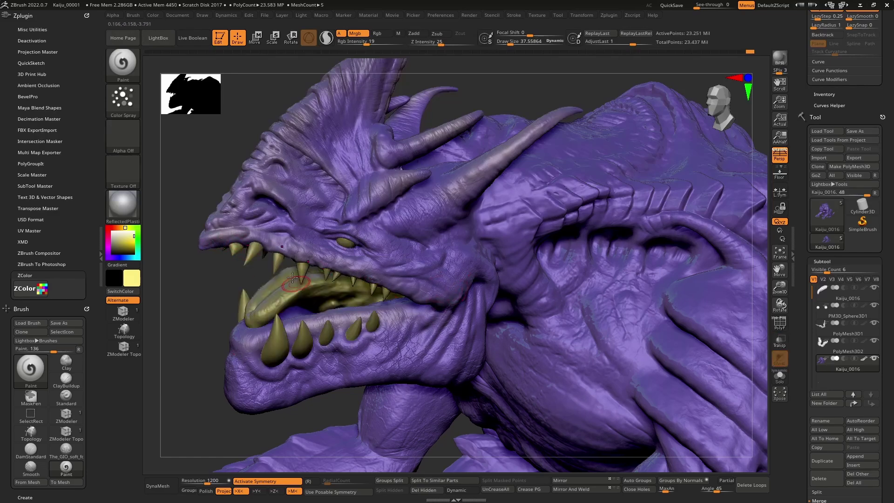
# Spray pale yellow along the row of bony plates from neck to shoulder, enlarging the draw size in stages from about 54 to 99
pyautogui.moveTo(506, 281); pyautogui.dragTo(404, 270, button='right')
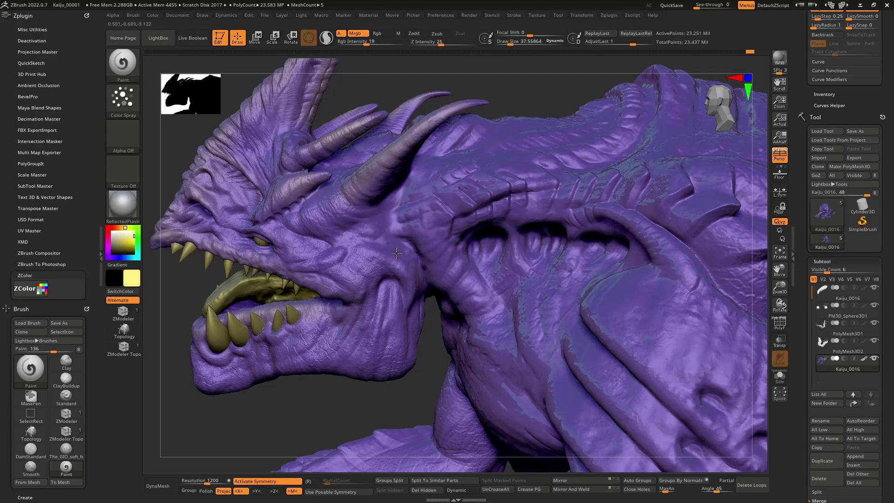
pyautogui.keyDown('alt'); pyautogui.moveTo(449, 204); pyautogui.dragTo(392, 248, button='right'); pyautogui.keyUp('alt')
pyautogui.press(']')
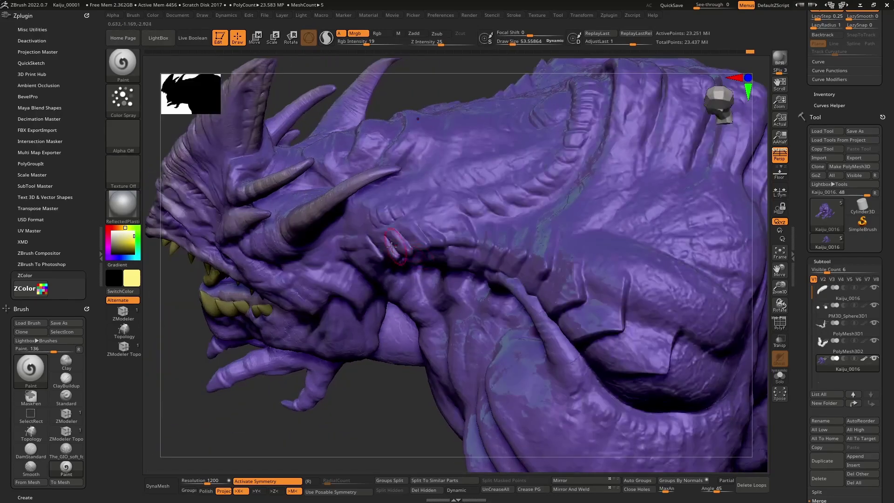
pyautogui.moveTo(391, 247)
pyautogui.mouseDown()
pyautogui.moveTo(376, 248)
pyautogui.moveTo(408, 256)
pyautogui.moveTo(390, 259)
pyautogui.moveTo(427, 261)
pyautogui.mouseUp()
pyautogui.press(']')
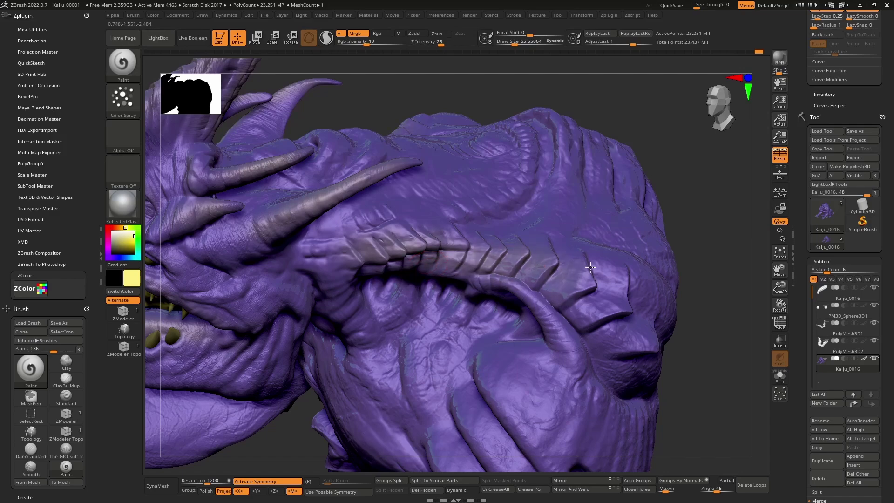
pyautogui.moveTo(626, 331); pyautogui.dragTo(537, 326, button='right')
pyautogui.press('space')
pyautogui.moveTo(534, 316)
pyautogui.mouseDown()
pyautogui.moveTo(547, 318)
pyautogui.moveTo(561, 301)
pyautogui.moveTo(507, 327)
pyautogui.mouseUp()
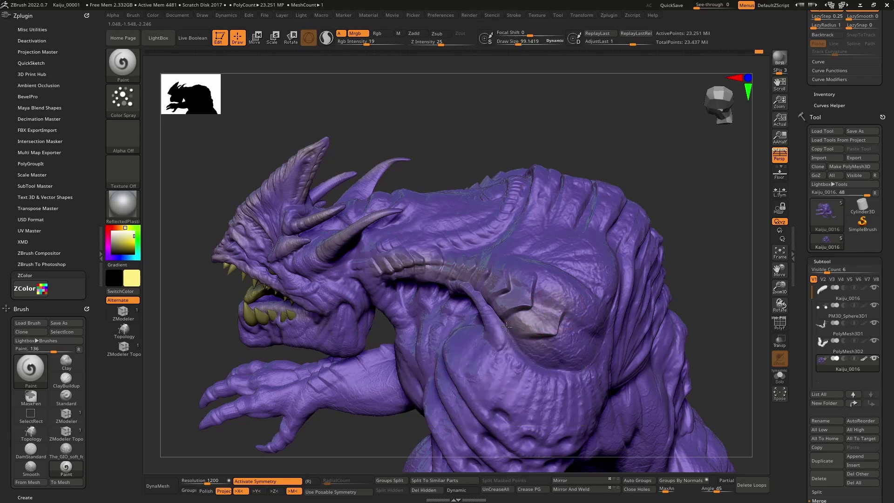
# Spray pale yellow over the curved neck ridge, the nape and the upper back folds at a draw size of about 99
pyautogui.keyDown('alt'); pyautogui.moveTo(484, 233); pyautogui.dragTo(368, 268, button='right'); pyautogui.keyUp('alt')
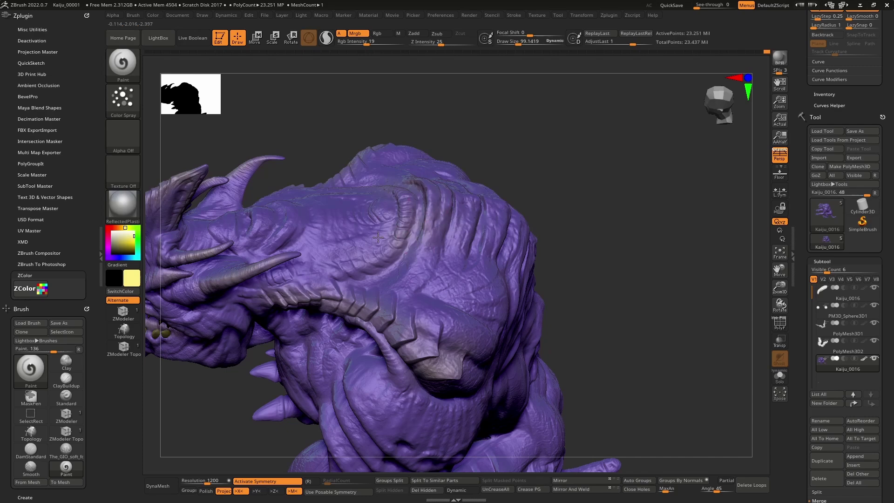
pyautogui.moveTo(288, 210)
pyautogui.mouseDown()
pyautogui.moveTo(269, 250)
pyautogui.moveTo(287, 208)
pyautogui.moveTo(247, 233)
pyautogui.moveTo(200, 244)
pyautogui.moveTo(209, 230)
pyautogui.mouseUp()
pyautogui.moveTo(209, 230); pyautogui.dragTo(190, 243, button='right')
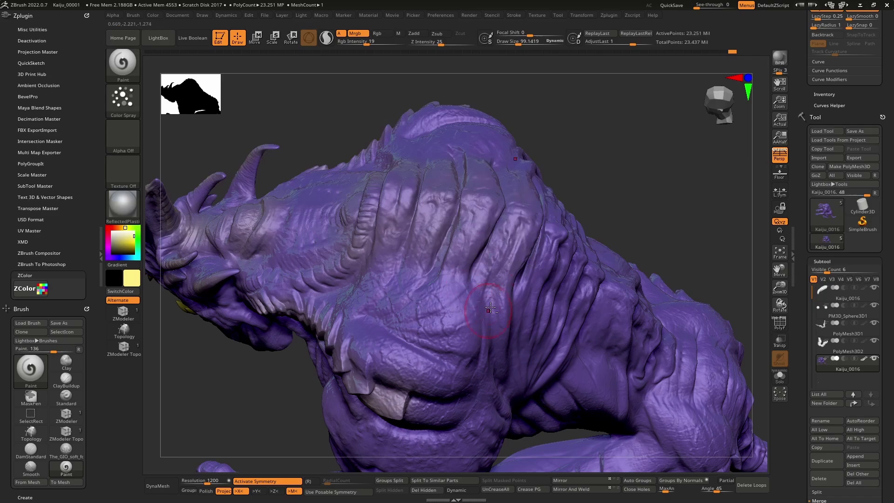
pyautogui.moveTo(486, 309); pyautogui.dragTo(415, 282, button='right')
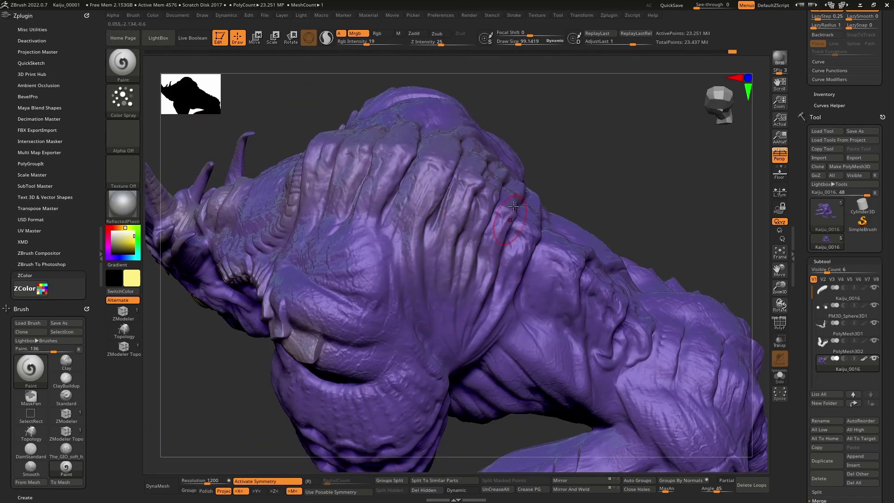
# Set the draw size to about 90 and spray pale yellow down the back folds and along the lower spine to the hips
pyautogui.moveTo(518, 273); pyautogui.dragTo(512, 252, button='right')
pyautogui.press('space')
pyautogui.moveTo(520, 250); pyautogui.dragTo(543, 229)
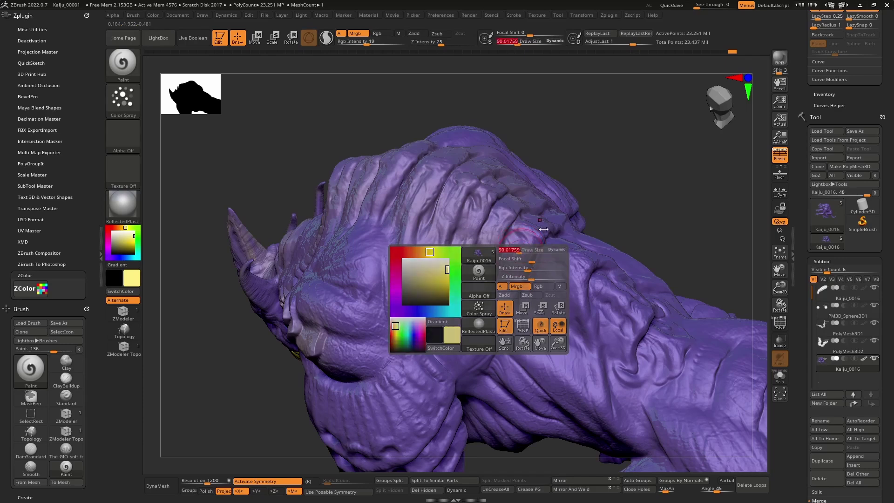
pyautogui.keyDown('alt'); pyautogui.moveTo(493, 328); pyautogui.dragTo(373, 302, button='right'); pyautogui.keyUp('alt')
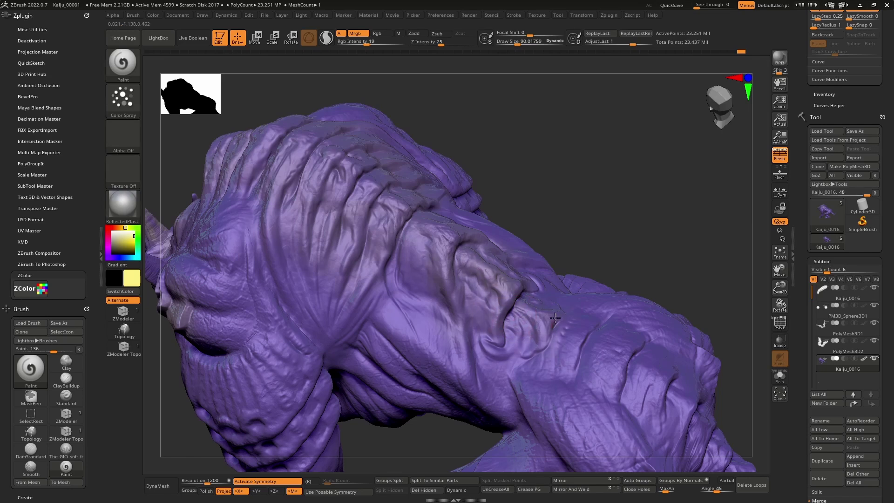
pyautogui.moveTo(556, 317); pyautogui.dragTo(579, 379)
pyautogui.keyDown('alt'); pyautogui.moveTo(604, 373); pyautogui.dragTo(494, 338, button='right'); pyautogui.keyUp('alt')
pyautogui.moveTo(484, 305); pyautogui.dragTo(479, 333)
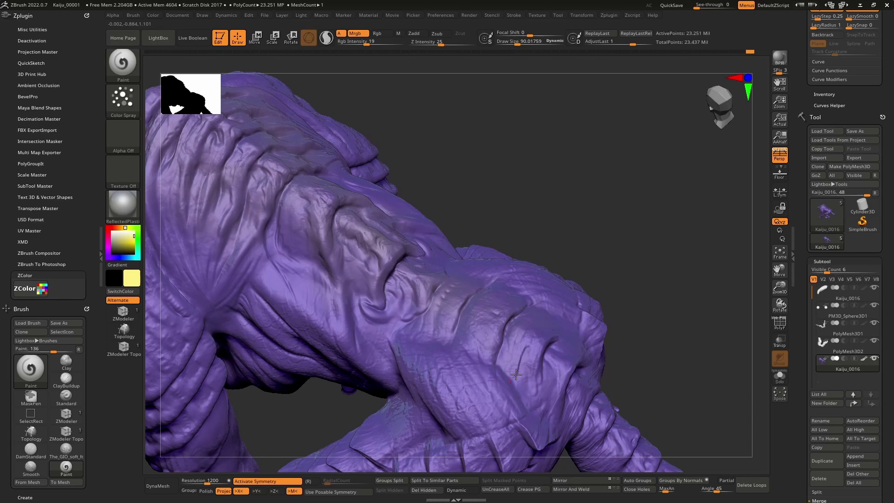
pyautogui.moveTo(536, 338)
pyautogui.mouseDown()
pyautogui.moveTo(564, 375)
pyautogui.moveTo(552, 405)
pyautogui.mouseUp()
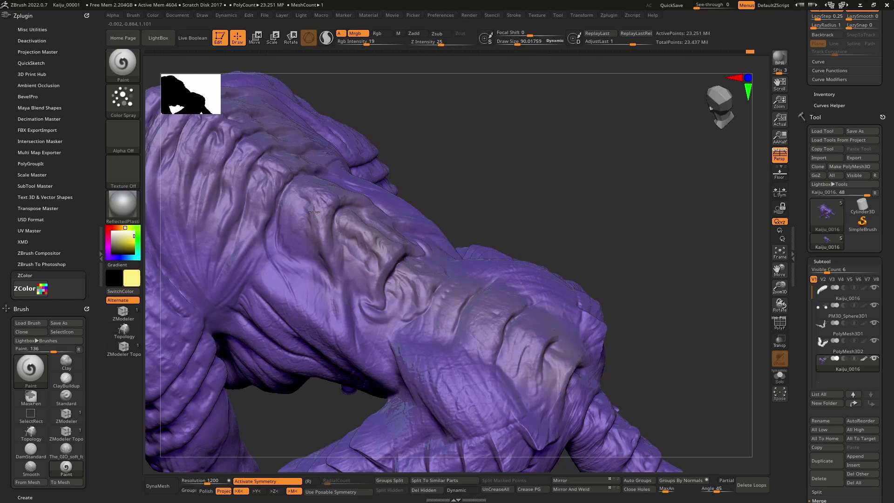
# Enlarge the draw size to about 243 and spray pale yellow along the top of the tail
pyautogui.moveTo(318, 224)
pyautogui.keyDown('alt'); pyautogui.mouseDown(button='right')
pyautogui.moveTo(466, 305)
pyautogui.moveTo(447, 307)
pyautogui.moveTo(436, 276)
pyautogui.moveTo(396, 265)
pyautogui.mouseUp(button='right'); pyautogui.keyUp('alt')
pyautogui.press('space')
pyautogui.click(429, 290)
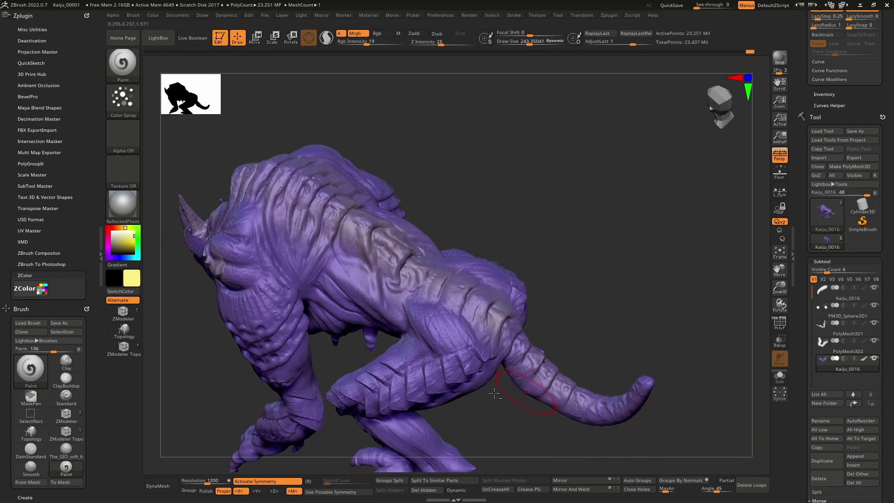
# Reduce the draw size to about 157 and spray pale yellow over the hips and the upper thigh plates
pyautogui.moveTo(494, 394); pyautogui.dragTo(484, 298, button='right')
pyautogui.press('space')
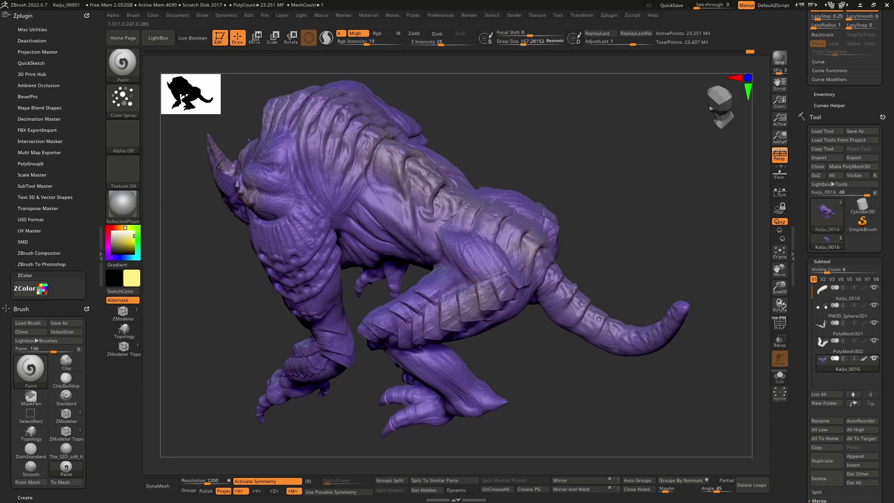
pyautogui.moveTo(525, 267)
pyautogui.mouseDown()
pyautogui.moveTo(531, 259)
pyautogui.moveTo(479, 305)
pyautogui.mouseUp()
pyautogui.moveTo(480, 305)
pyautogui.mouseDown(button='right')
pyautogui.moveTo(382, 326)
pyautogui.moveTo(381, 372)
pyautogui.mouseUp(button='right')
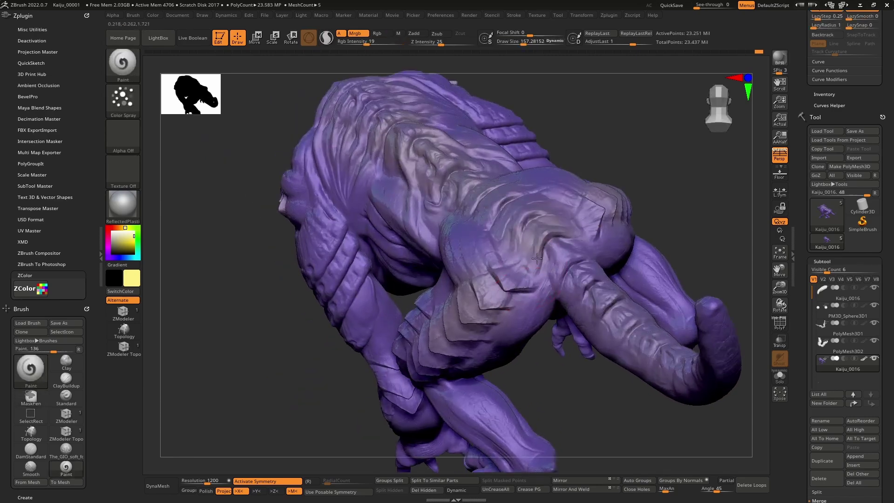
pyautogui.moveTo(410, 335); pyautogui.dragTo(526, 298, button='right')
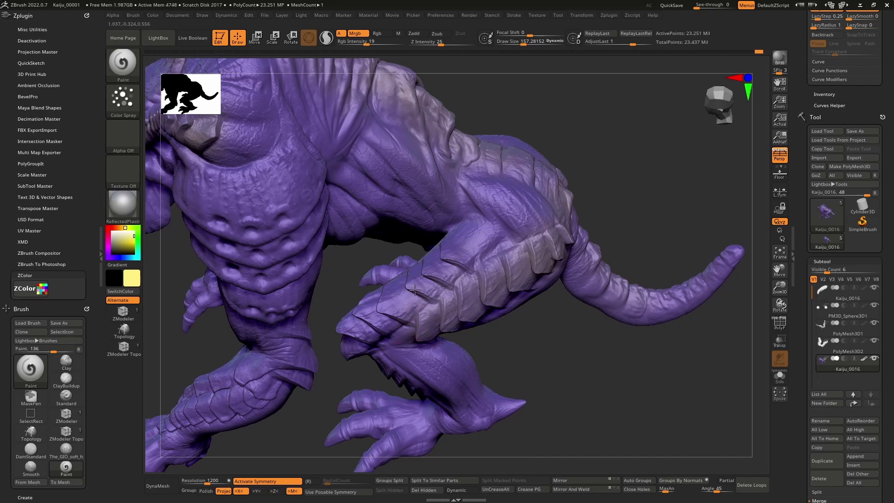
# Set the draw size to about 104 and spray pale yellow along the thigh plates down to the knee
pyautogui.press('space')
pyautogui.moveTo(403, 309); pyautogui.dragTo(398, 310)
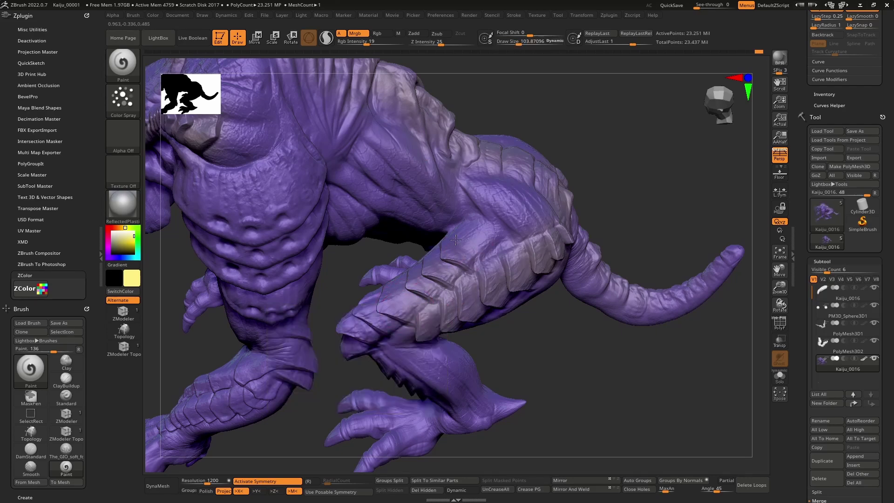
pyautogui.keyDown('alt'); pyautogui.moveTo(403, 300); pyautogui.dragTo(445, 268, button='right'); pyautogui.keyUp('alt')
pyautogui.moveTo(417, 268)
pyautogui.mouseDown()
pyautogui.moveTo(402, 286)
pyautogui.moveTo(413, 275)
pyautogui.mouseUp()
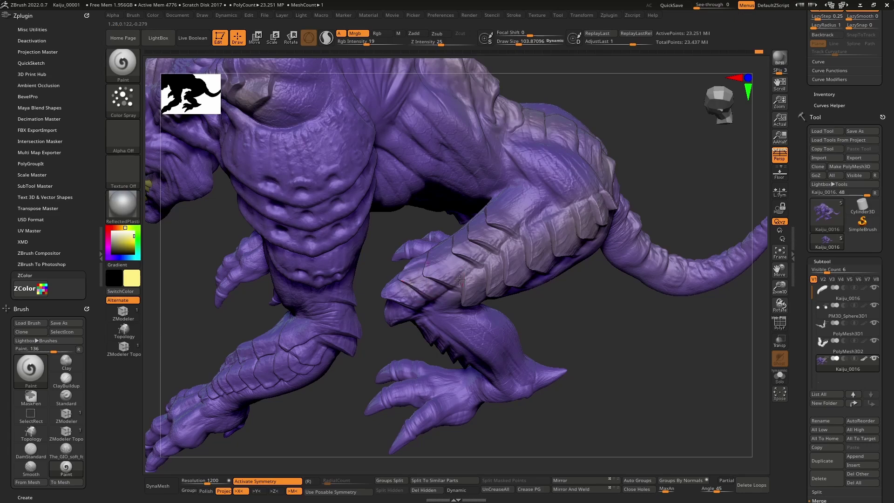
pyautogui.moveTo(398, 317); pyautogui.dragTo(405, 299)
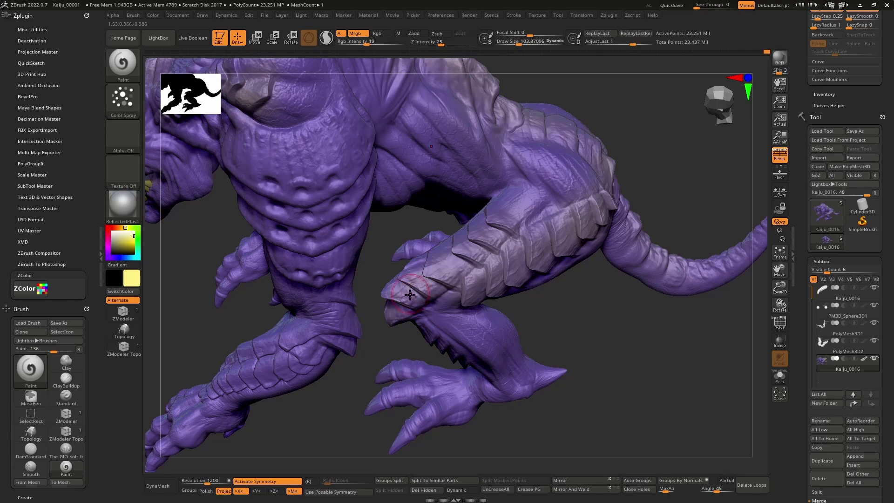
pyautogui.moveTo(406, 298); pyautogui.dragTo(452, 300, button='right')
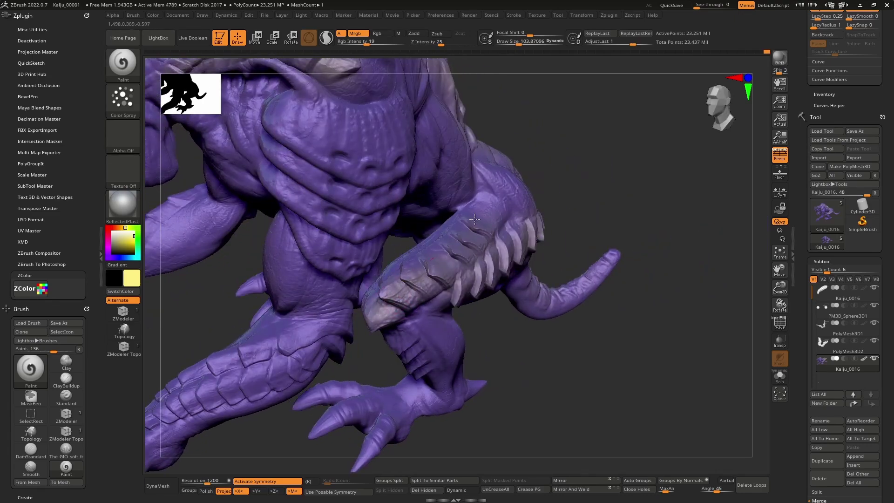
pyautogui.moveTo(475, 219); pyautogui.dragTo(448, 257, button='right')
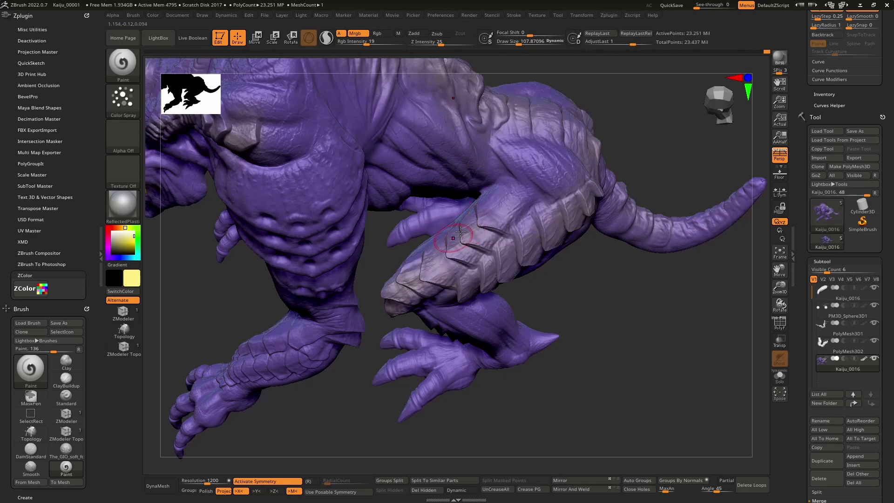
# Enlarge the draw size to about 128, spray pale yellow over the armored upper-arm plates and quick-save the project
pyautogui.moveTo(514, 232); pyautogui.dragTo(319, 200, button='right')
pyautogui.press(']')
pyautogui.moveTo(316, 177)
pyautogui.mouseDown()
pyautogui.moveTo(308, 207)
pyautogui.moveTo(319, 244)
pyautogui.moveTo(376, 264)
pyautogui.mouseUp()
pyautogui.hotkey('ctrl', 'z')
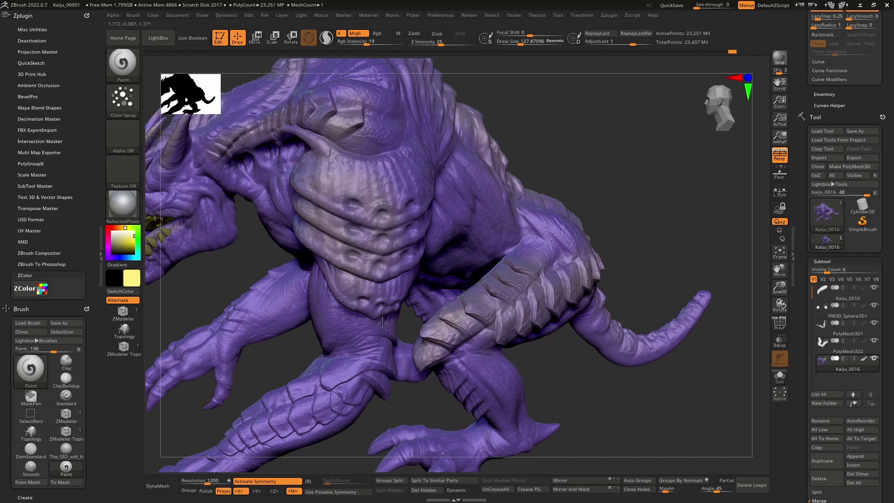
pyautogui.moveTo(391, 300); pyautogui.dragTo(401, 274, button='right')
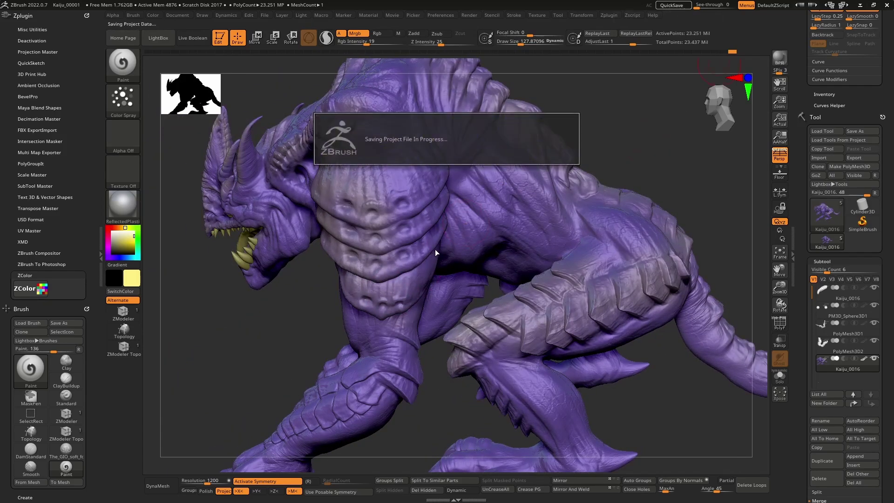
# Extend the pale yellow spray around the rear and front sides of the upper-arm plates at a draw size of about 128
pyautogui.moveTo(412, 279)
pyautogui.mouseDown(button='right')
pyautogui.moveTo(406, 273)
pyautogui.moveTo(438, 259)
pyautogui.mouseUp(button='right')
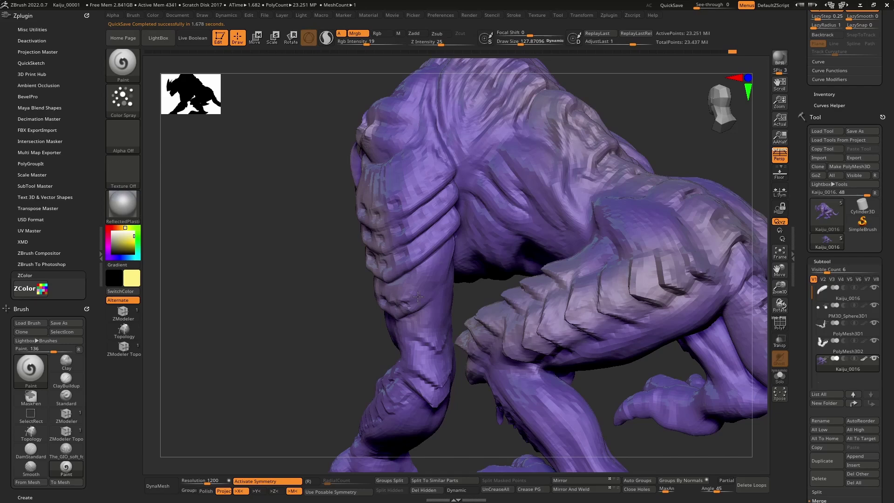
pyautogui.moveTo(418, 297); pyautogui.dragTo(448, 250, button='right')
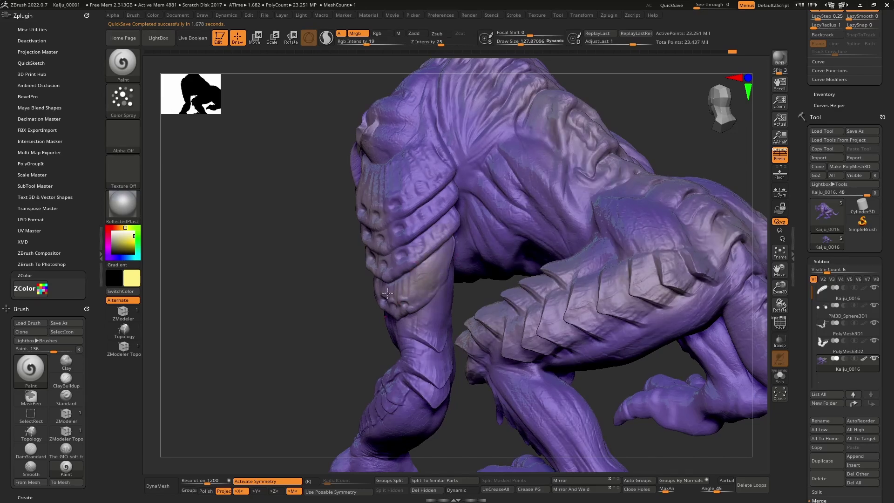
pyautogui.moveTo(387, 294)
pyautogui.mouseDown()
pyautogui.moveTo(427, 222)
pyautogui.moveTo(428, 184)
pyautogui.moveTo(412, 205)
pyautogui.moveTo(440, 157)
pyautogui.moveTo(410, 174)
pyautogui.moveTo(416, 150)
pyautogui.moveTo(393, 186)
pyautogui.mouseUp()
pyautogui.moveTo(375, 254)
pyautogui.mouseDown(button='right')
pyautogui.moveTo(433, 254)
pyautogui.moveTo(399, 232)
pyautogui.mouseUp(button='right')
pyautogui.keyDown('alt'); pyautogui.moveTo(349, 250); pyautogui.dragTo(423, 255, button='right'); pyautogui.keyUp('alt')
pyautogui.moveTo(423, 256)
pyautogui.mouseDown()
pyautogui.moveTo(424, 224)
pyautogui.moveTo(403, 205)
pyautogui.mouseUp()
pyautogui.moveTo(406, 229); pyautogui.dragTo(448, 237, button='right')
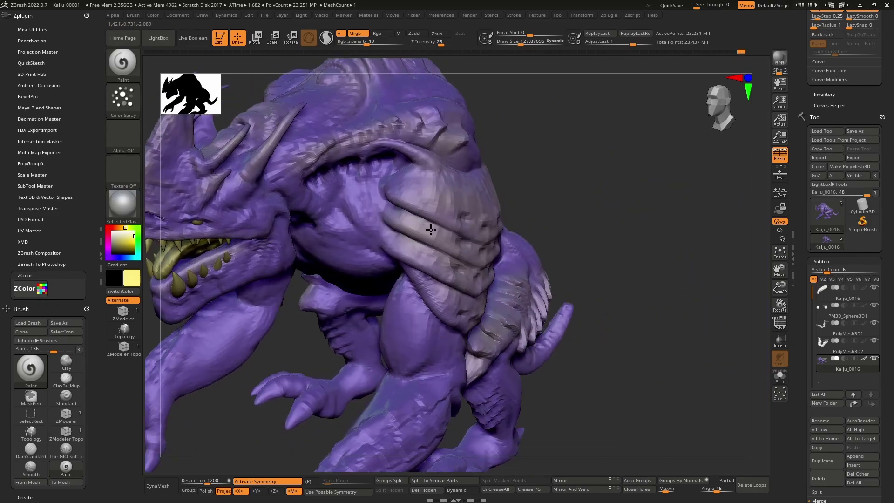
# Reduce the draw size to about 77 and spray pale yellow along the inner edges of the lower upper-arm plates
pyautogui.press('space')
pyautogui.moveTo(426, 285); pyautogui.dragTo(418, 284)
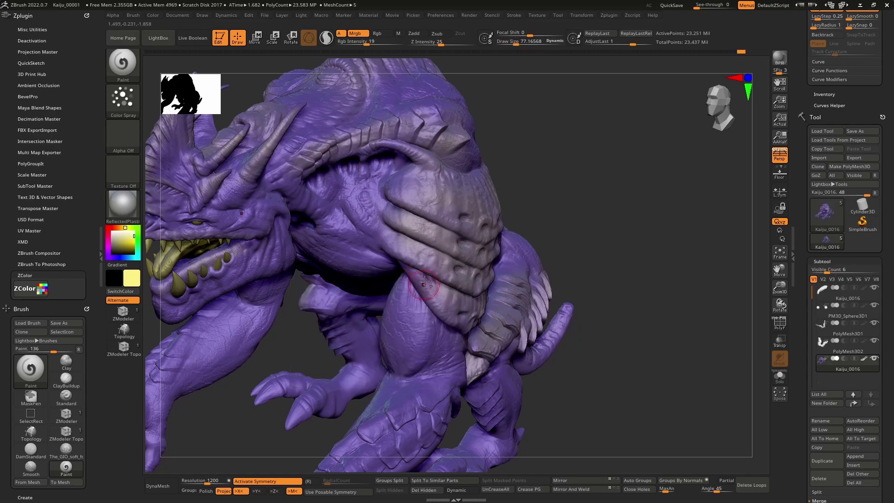
pyautogui.keyDown('alt'); pyautogui.moveTo(419, 285); pyautogui.dragTo(413, 245, button='right'); pyautogui.keyUp('alt')
pyautogui.moveTo(461, 274)
pyautogui.mouseDown(button='right')
pyautogui.moveTo(445, 259)
pyautogui.moveTo(446, 266)
pyautogui.moveTo(523, 252)
pyautogui.mouseUp(button='right')
pyautogui.moveTo(511, 294); pyautogui.dragTo(526, 284, button='right')
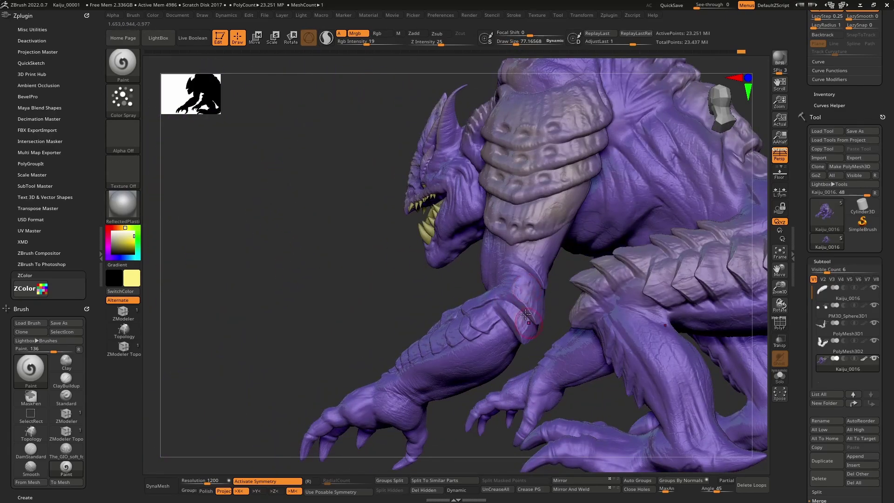
# Spray pale yellow over the elbow plate, trying a draw size of about 208 before setting it to about 146
pyautogui.press('space')
pyautogui.moveTo(522, 313); pyautogui.dragTo(561, 312)
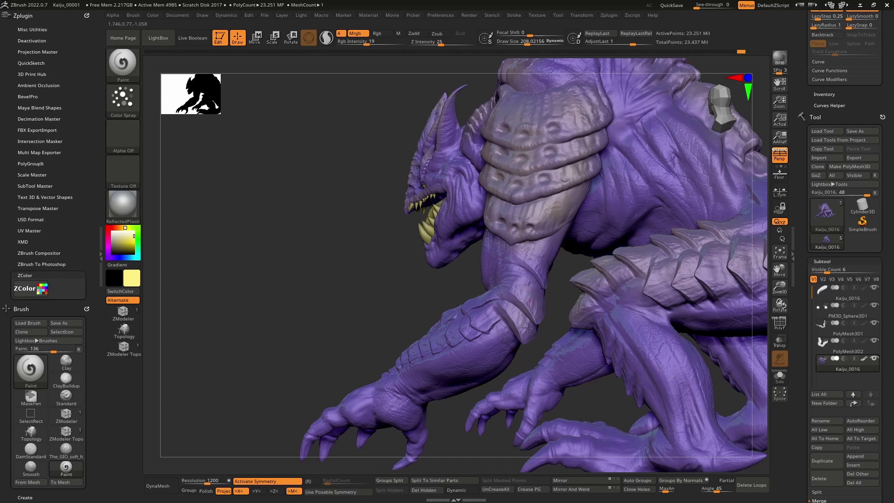
pyautogui.moveTo(531, 328); pyautogui.dragTo(478, 357, button='right')
pyautogui.press('space')
pyautogui.moveTo(532, 309); pyautogui.dragTo(524, 308)
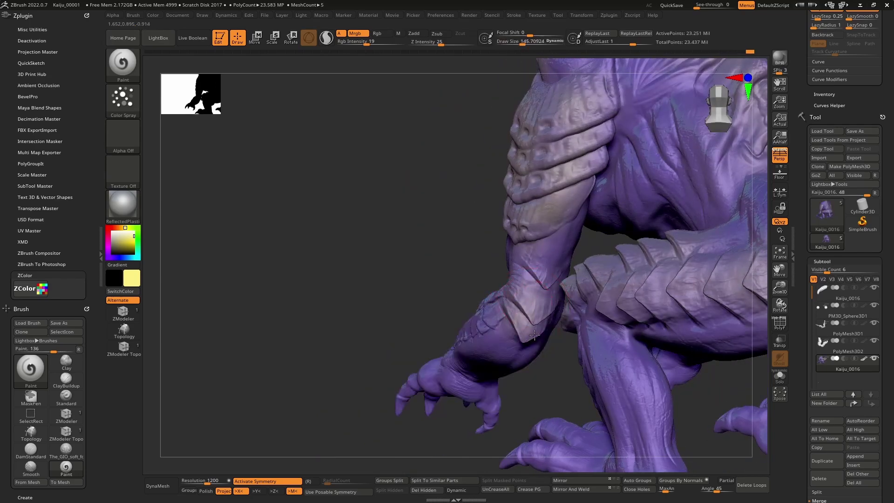
# Spray pale yellow along the forearm scales from elbow to wrist at a draw size of about 146
pyautogui.moveTo(536, 279)
pyautogui.mouseDown(button='right')
pyautogui.moveTo(441, 289)
pyautogui.moveTo(447, 302)
pyautogui.mouseUp(button='right')
pyautogui.moveTo(472, 322); pyautogui.dragTo(382, 341)
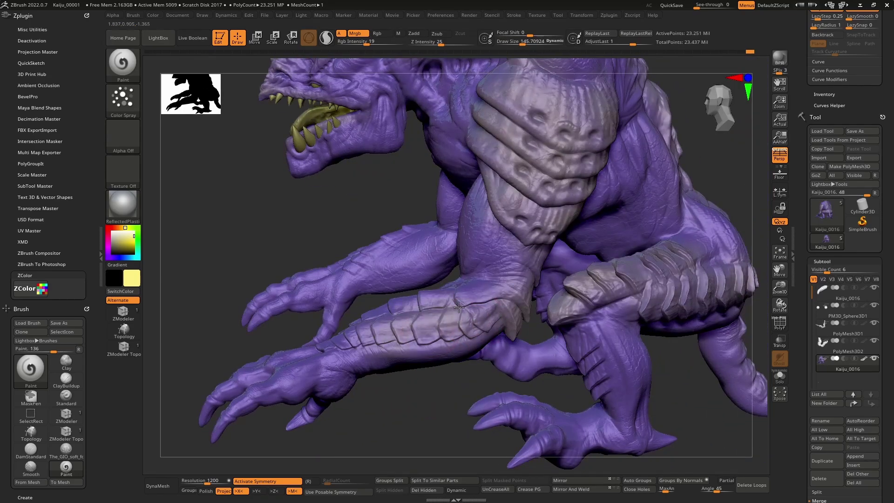
pyautogui.moveTo(458, 310)
pyautogui.mouseDown(button='right')
pyautogui.moveTo(421, 327)
pyautogui.moveTo(432, 335)
pyautogui.mouseUp(button='right')
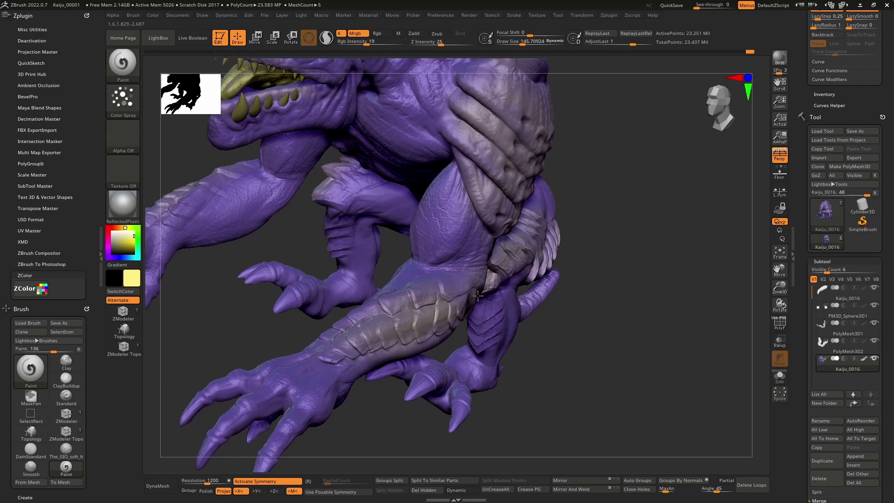
pyautogui.moveTo(322, 357); pyautogui.dragTo(468, 289)
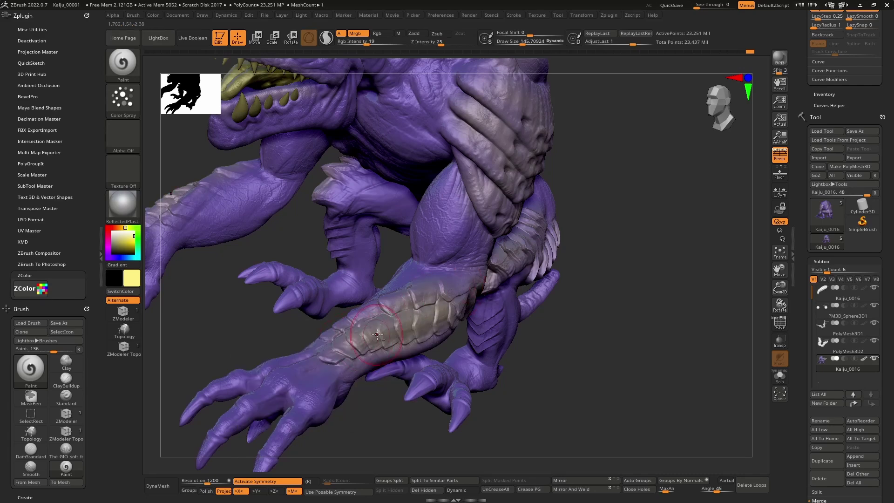
# Spray pale yellow on the hand claws, starting at a draw size of about 54 and enlarging it to about 86
pyautogui.keyDown('alt'); pyautogui.moveTo(325, 369); pyautogui.dragTo(449, 284, button='right'); pyautogui.keyUp('alt')
pyautogui.press('space')
pyautogui.moveTo(431, 319); pyautogui.dragTo(422, 319)
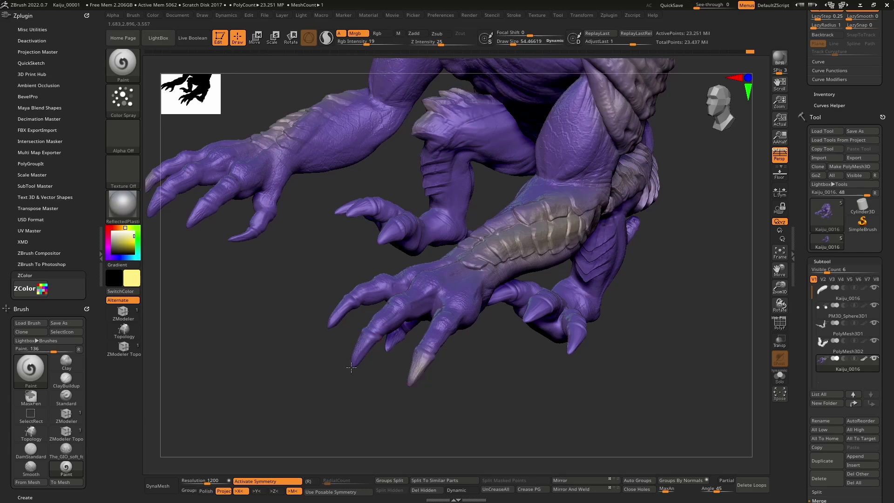
pyautogui.moveTo(351, 367)
pyautogui.mouseDown()
pyautogui.moveTo(360, 345)
pyautogui.moveTo(344, 309)
pyautogui.moveTo(362, 313)
pyautogui.moveTo(340, 320)
pyautogui.mouseUp()
pyautogui.press(']')
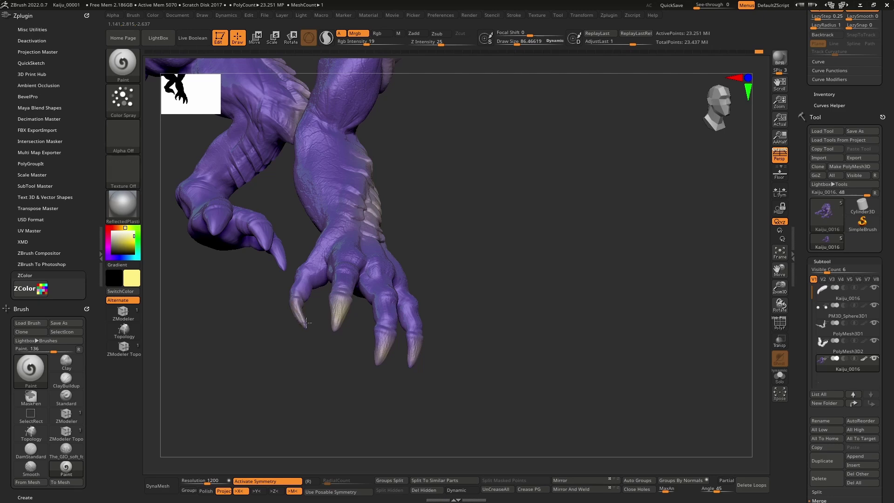
pyautogui.moveTo(306, 322); pyautogui.dragTo(390, 347)
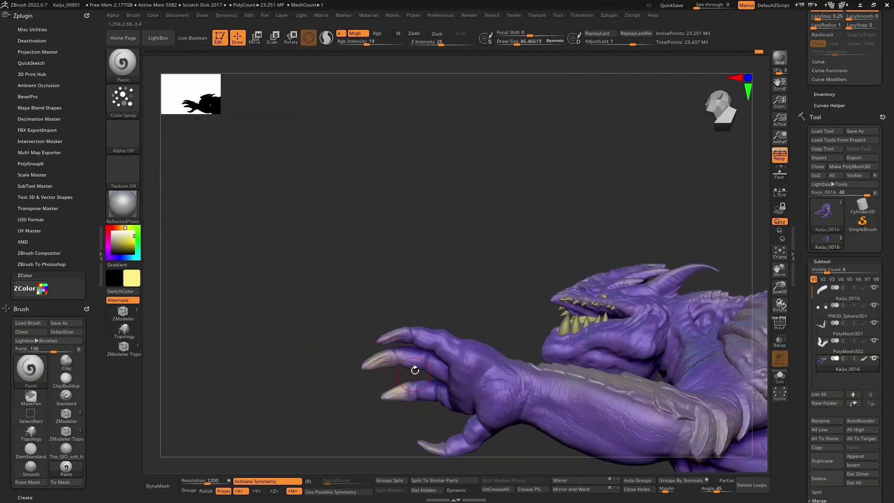
pyautogui.moveTo(415, 370); pyautogui.dragTo(382, 341)
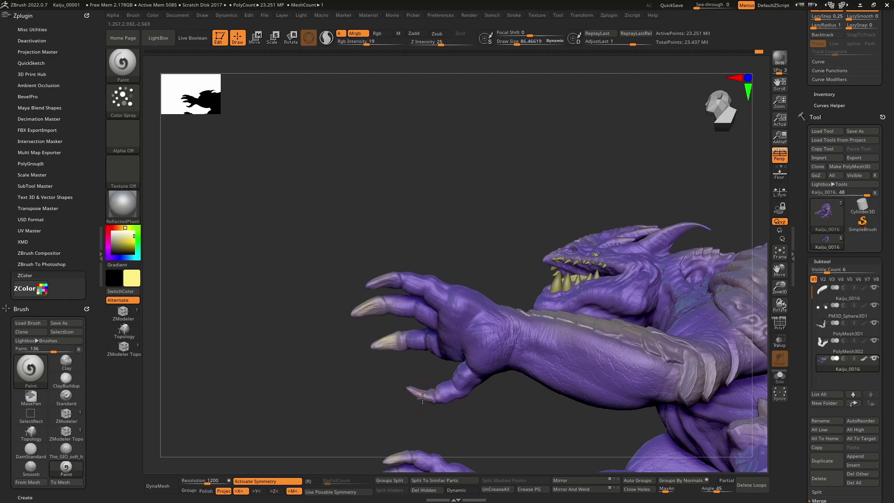
pyautogui.moveTo(450, 342)
pyautogui.mouseDown(button='right')
pyautogui.moveTo(487, 400)
pyautogui.moveTo(353, 247)
pyautogui.moveTo(410, 305)
pyautogui.mouseUp(button='right')
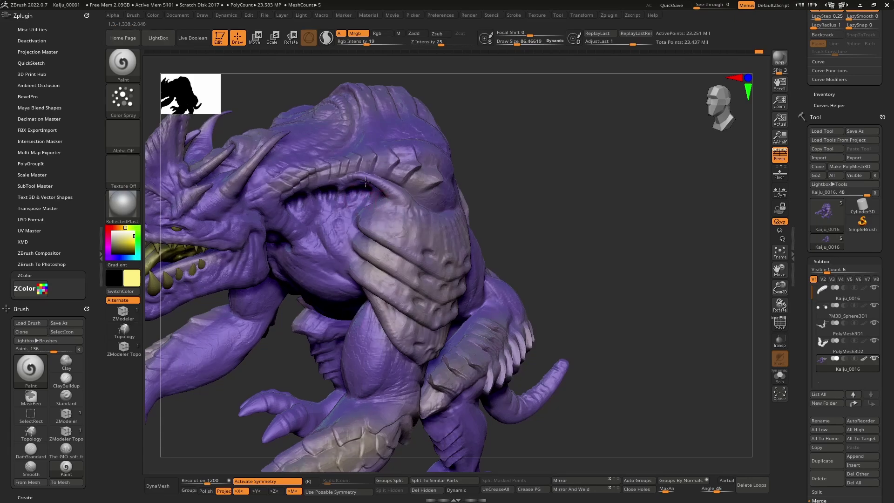
# Spray pale yellow over the front shin plates below the knee, enlarging the draw size from about 86 to 114
pyautogui.moveTo(361, 185); pyautogui.dragTo(371, 175, button='right')
pyautogui.keyDown('alt'); pyautogui.moveTo(440, 419); pyautogui.dragTo(403, 258, button='right'); pyautogui.keyUp('alt')
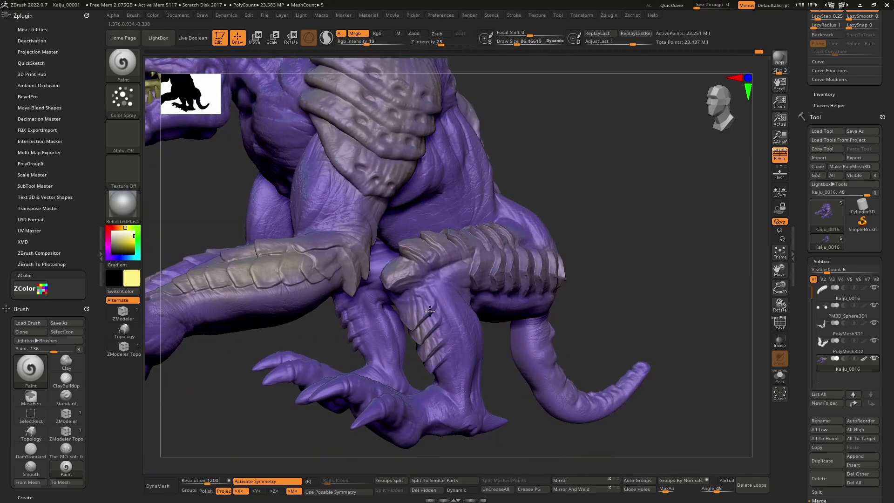
pyautogui.moveTo(419, 300); pyautogui.dragTo(397, 320, button='right')
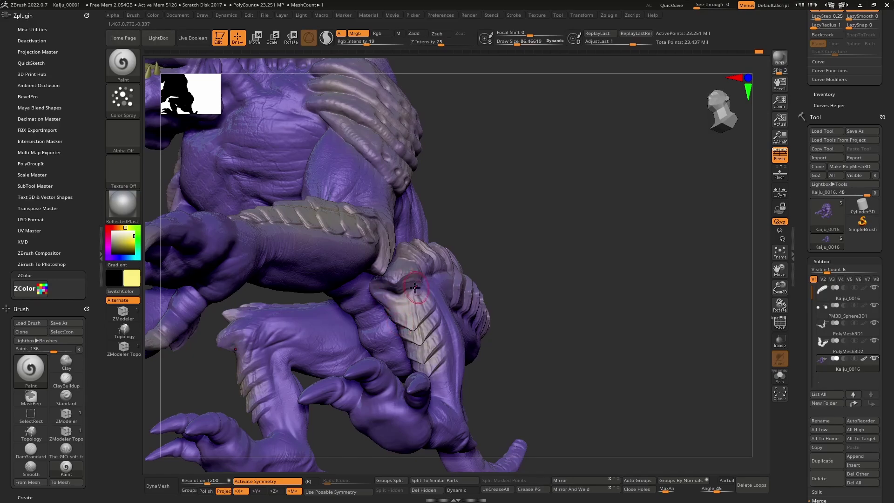
pyautogui.moveTo(415, 288); pyautogui.dragTo(377, 284, button='right')
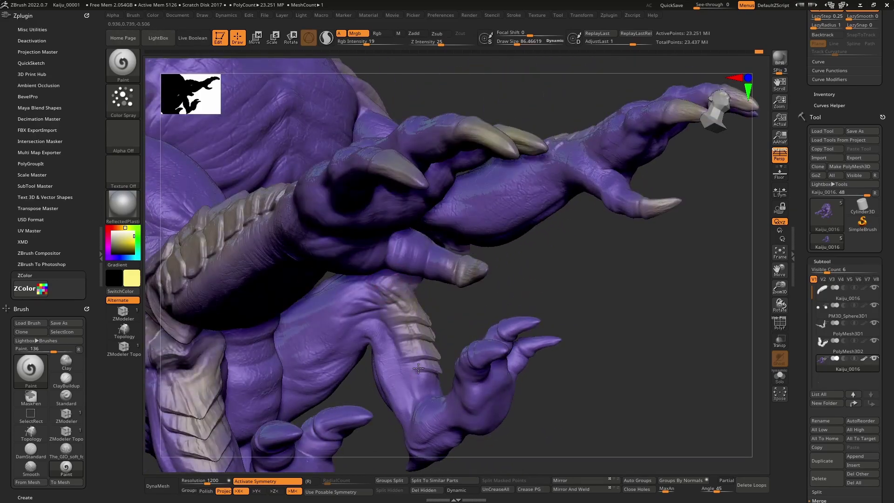
pyautogui.moveTo(405, 328); pyautogui.dragTo(424, 259, button='right')
pyautogui.press(']')
pyautogui.press(']')
pyautogui.moveTo(430, 255); pyautogui.dragTo(376, 229)
# Reduce the draw size to about 81 and spray pale yellow on the heel spur and the outer toe claw
pyautogui.moveTo(447, 265); pyautogui.dragTo(449, 331, button='right')
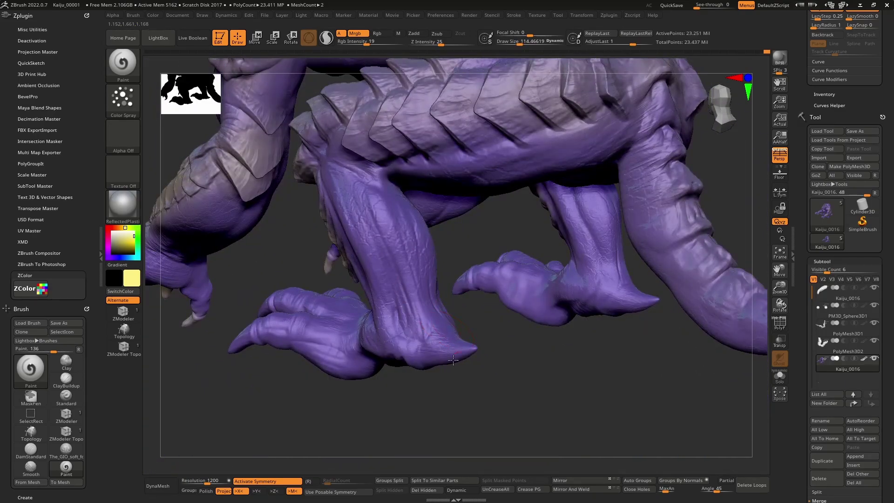
pyautogui.press('space')
pyautogui.moveTo(615, 294)
pyautogui.mouseDown()
pyautogui.moveTo(604, 295)
pyautogui.moveTo(614, 307)
pyautogui.mouseUp()
pyautogui.moveTo(501, 329); pyautogui.dragTo(403, 318, button='right')
pyautogui.moveTo(370, 298)
pyautogui.mouseDown()
pyautogui.moveTo(327, 330)
pyautogui.moveTo(365, 296)
pyautogui.mouseUp()
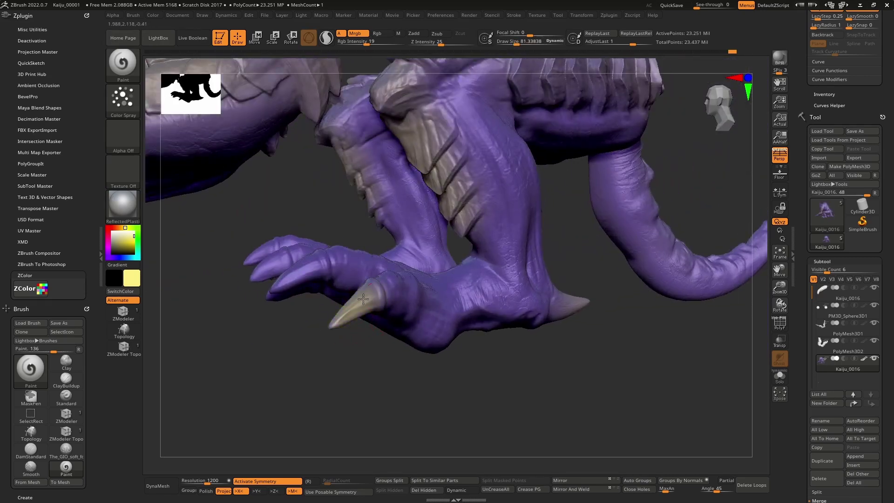
# Spray pale yellow on the remaining toe claws, including their undersides, at a draw size of about 81
pyautogui.moveTo(338, 290); pyautogui.dragTo(431, 282, button='right')
pyautogui.moveTo(391, 278)
pyautogui.mouseDown()
pyautogui.moveTo(413, 267)
pyautogui.moveTo(375, 291)
pyautogui.moveTo(394, 287)
pyautogui.mouseUp()
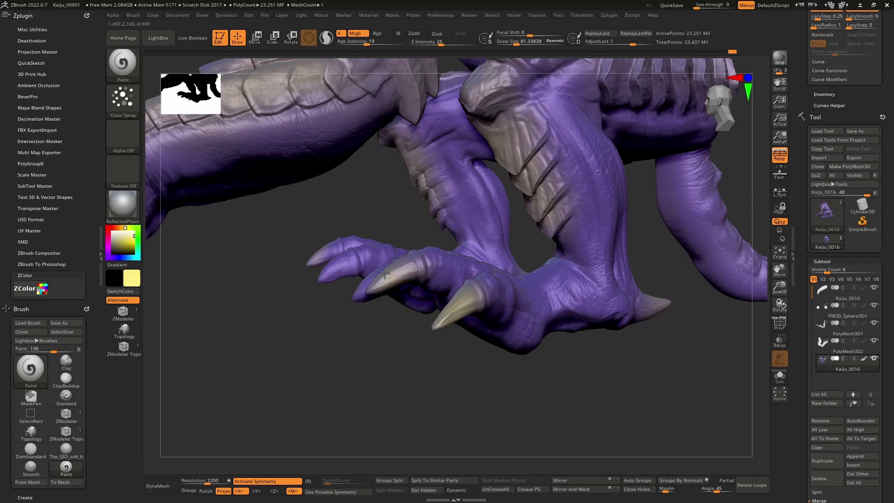
pyautogui.moveTo(394, 288)
pyautogui.mouseDown(button='right')
pyautogui.moveTo(314, 286)
pyautogui.moveTo(401, 291)
pyautogui.mouseUp(button='right')
pyautogui.moveTo(321, 301); pyautogui.dragTo(349, 303)
pyautogui.moveTo(355, 291); pyautogui.dragTo(371, 290, button='right')
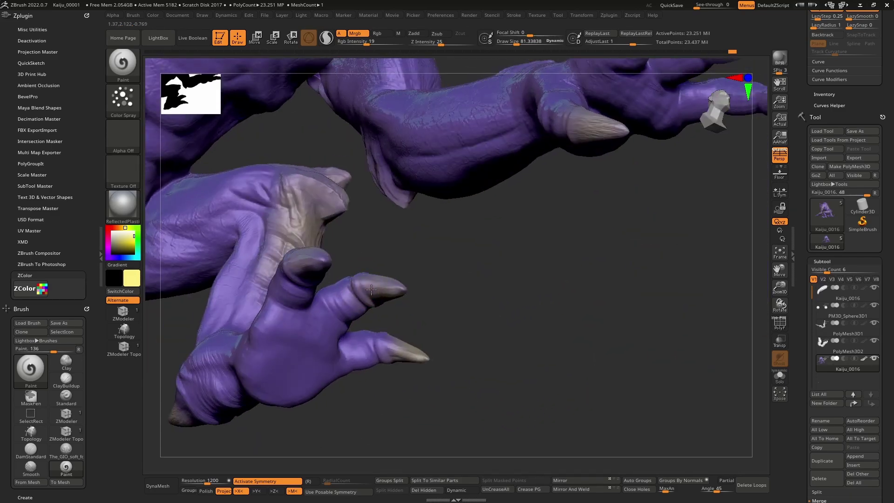
pyautogui.moveTo(341, 264); pyautogui.dragTo(316, 243, button='right')
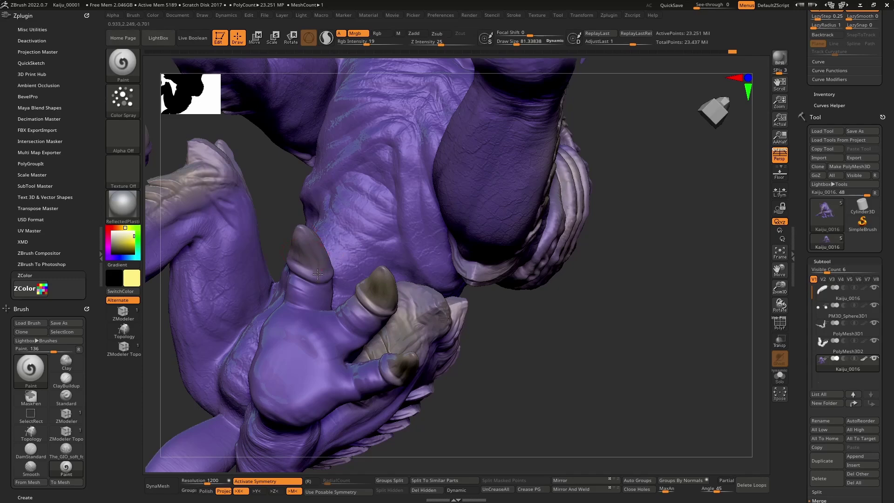
pyautogui.moveTo(318, 275)
pyautogui.mouseDown()
pyautogui.moveTo(305, 267)
pyautogui.moveTo(317, 270)
pyautogui.mouseUp()
pyautogui.moveTo(387, 357)
pyautogui.mouseDown(button='right')
pyautogui.moveTo(423, 355)
pyautogui.moveTo(418, 270)
pyautogui.mouseUp(button='right')
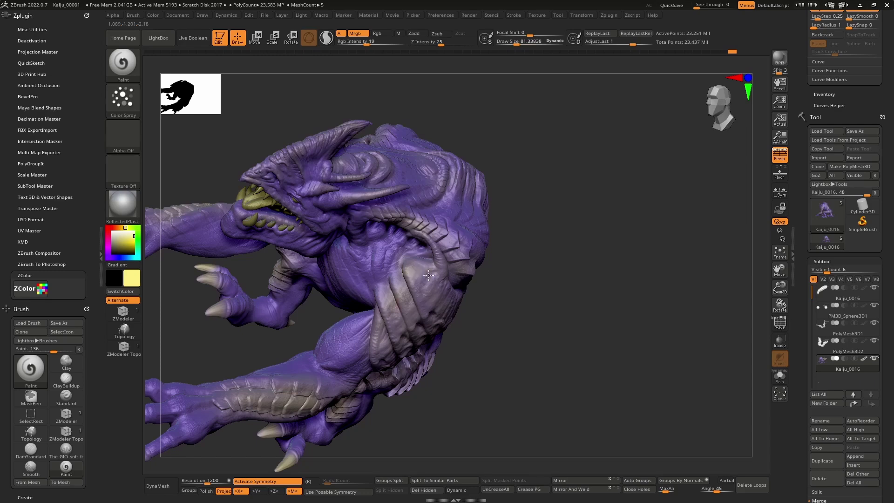
pyautogui.moveTo(453, 317); pyautogui.dragTo(460, 293, button='right')
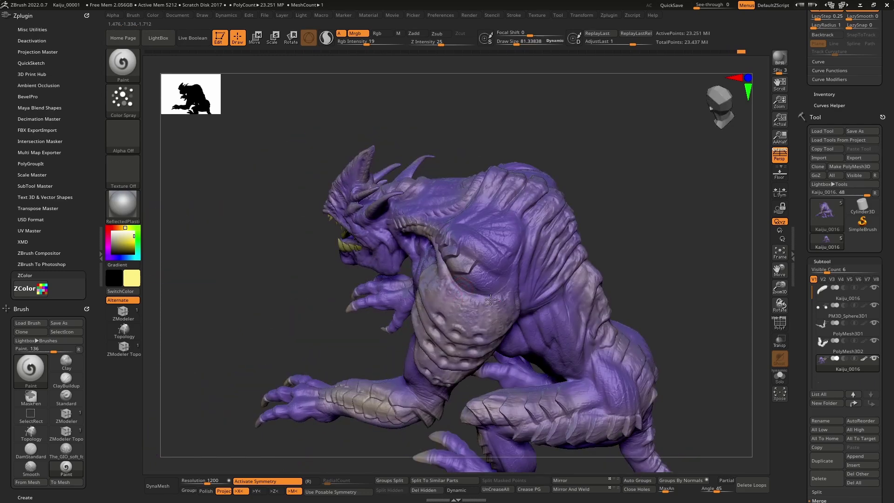
# Select the upper teeth subtool, choose a pale grey-beige (195, 193, 175) with Mrgb enabled, and fill the object
pyautogui.press(']')
pyautogui.moveTo(440, 239); pyautogui.dragTo(510, 278, button='right')
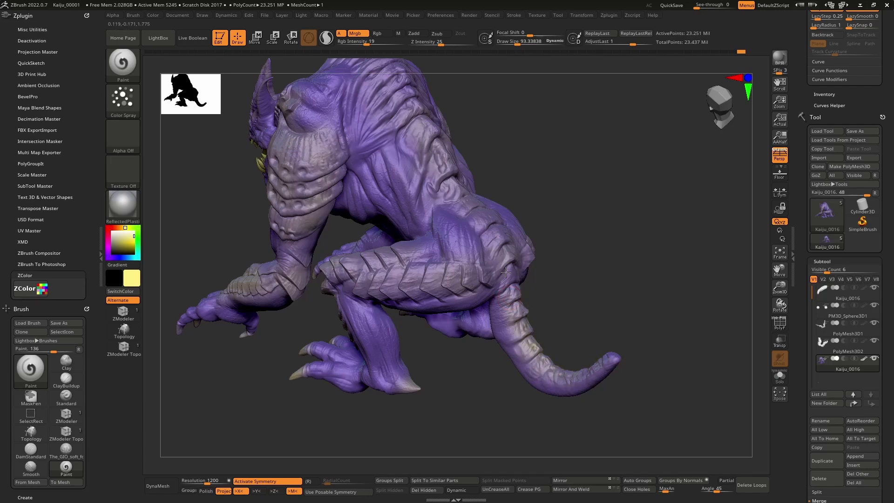
pyautogui.moveTo(527, 370); pyautogui.dragTo(415, 205, button='right')
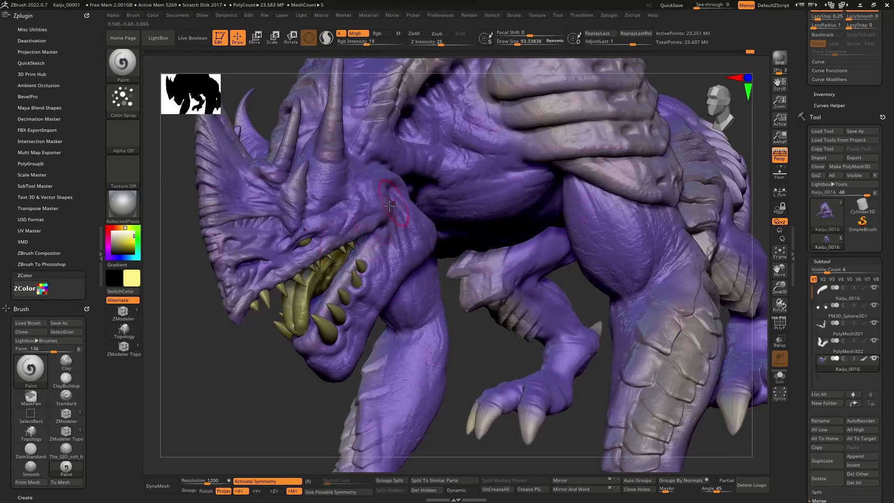
pyautogui.click(859, 335)
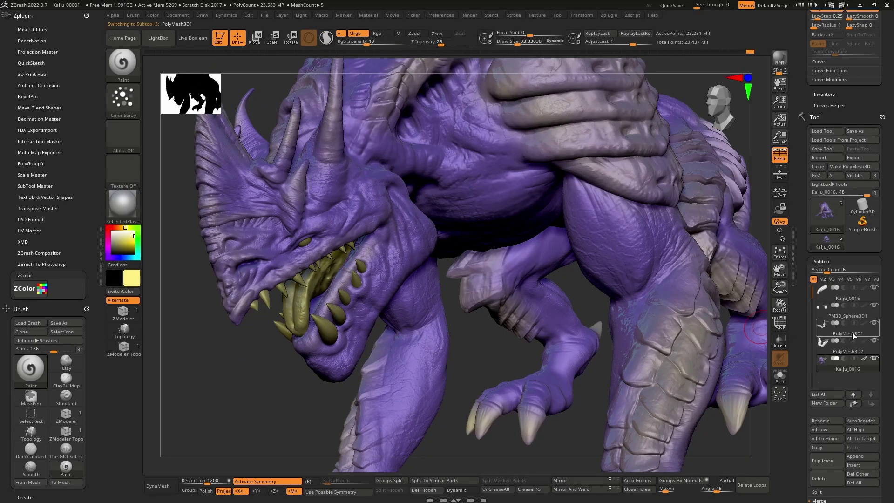
pyautogui.click(119, 242)
pyautogui.moveTo(120, 242); pyautogui.dragTo(114, 238)
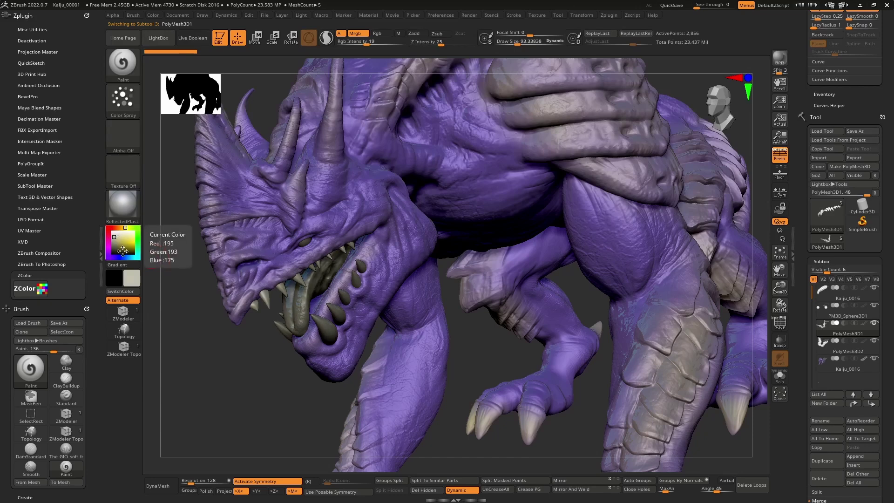
pyautogui.click(375, 35)
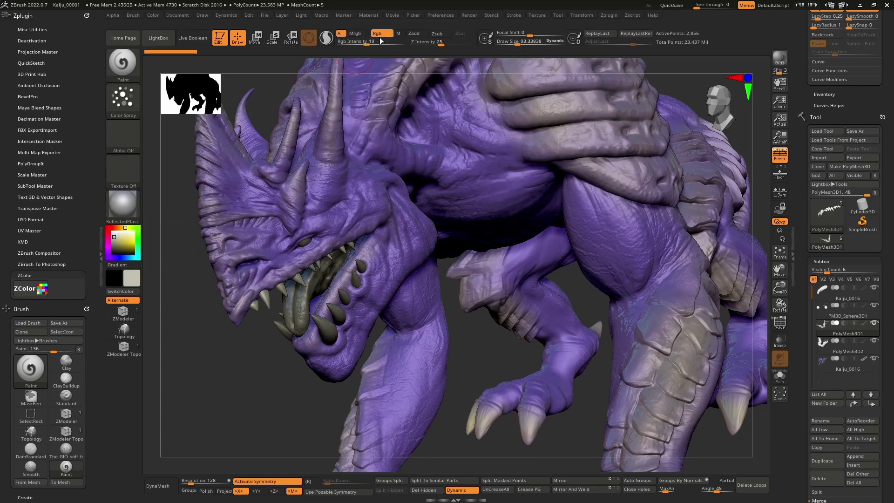
pyautogui.click(356, 34)
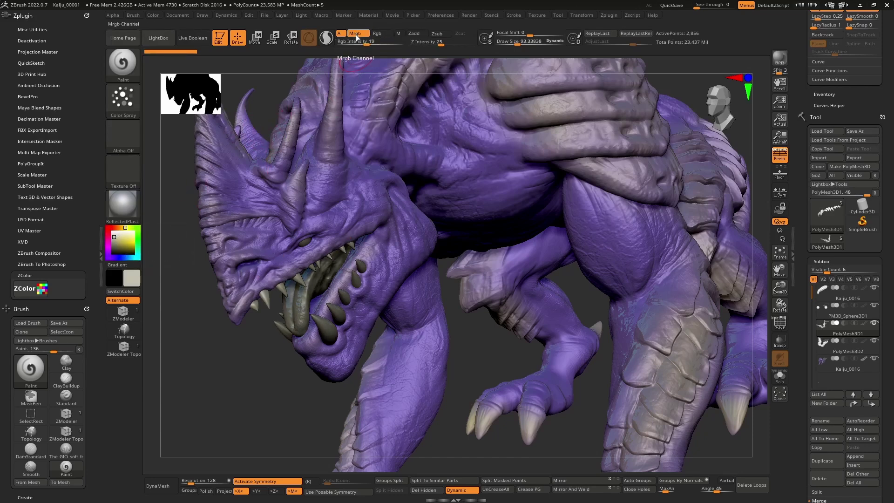
pyautogui.click(154, 16)
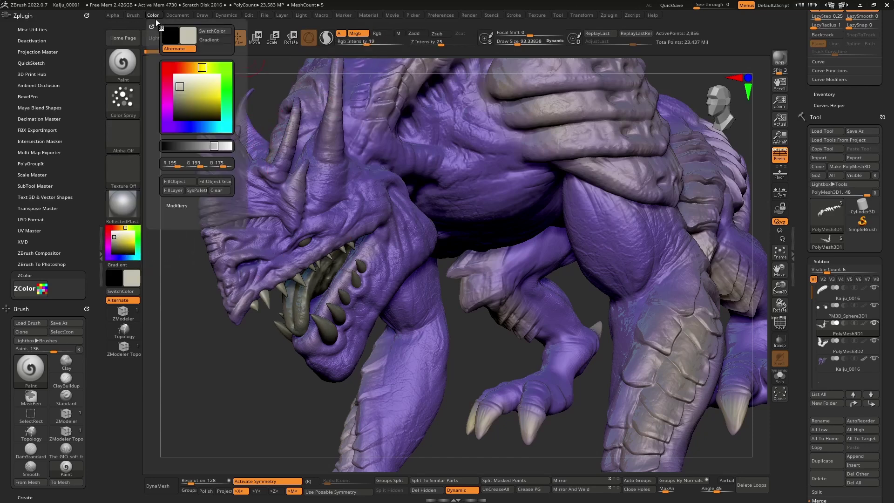
pyautogui.click(183, 182)
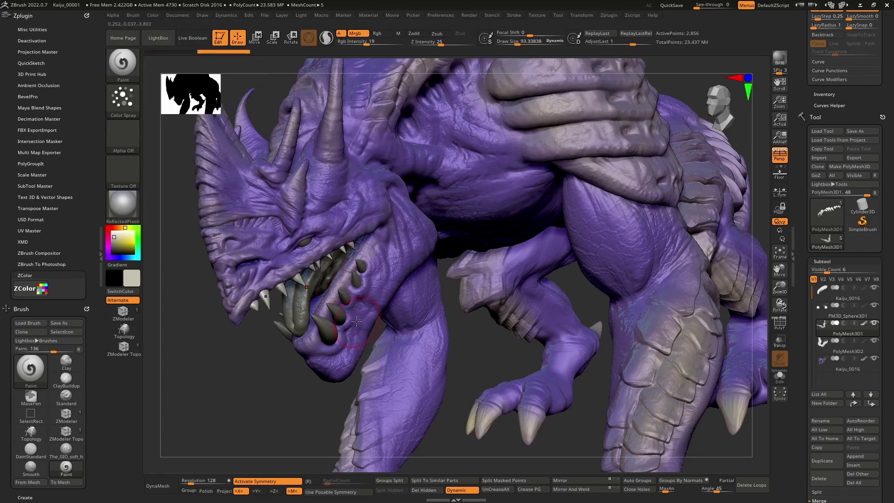
# Set Rgb Intensity to 100 and fill the lower and upper teeth subtools with the pale grey-beige
pyautogui.keyDown('alt'); pyautogui.click(328, 329); pyautogui.keyUp('alt')
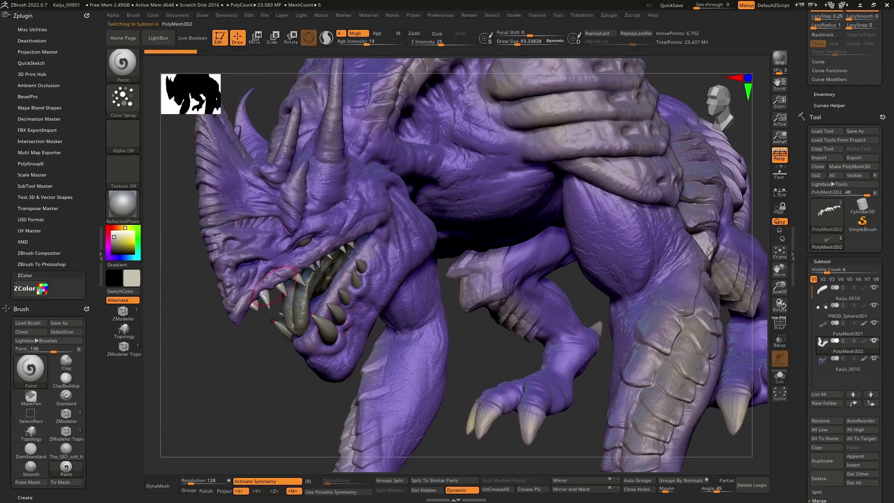
pyautogui.click(150, 15)
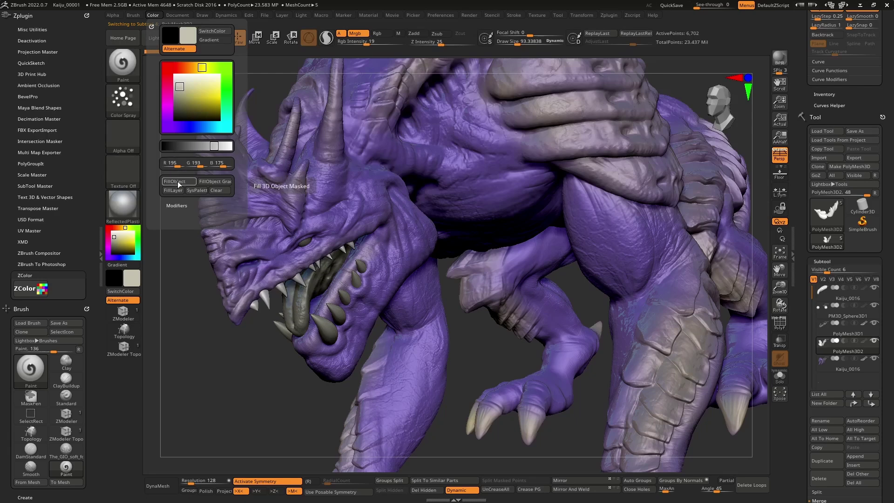
pyautogui.click(178, 181)
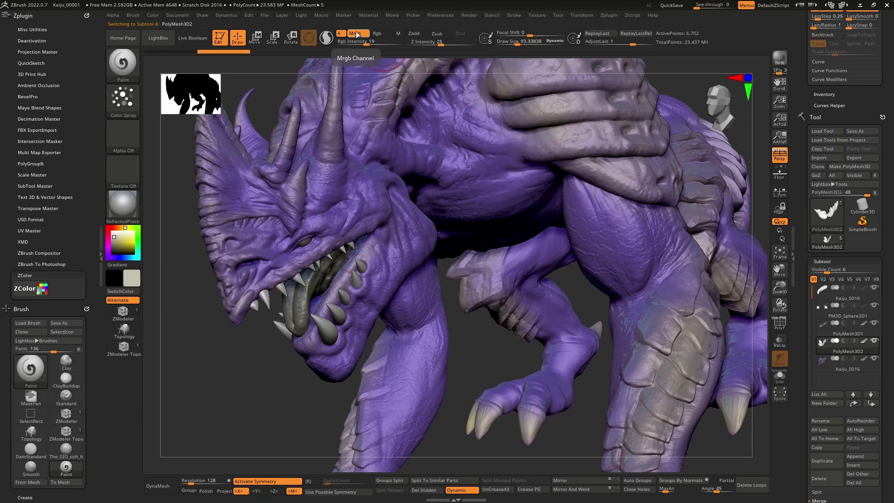
pyautogui.click(120, 205)
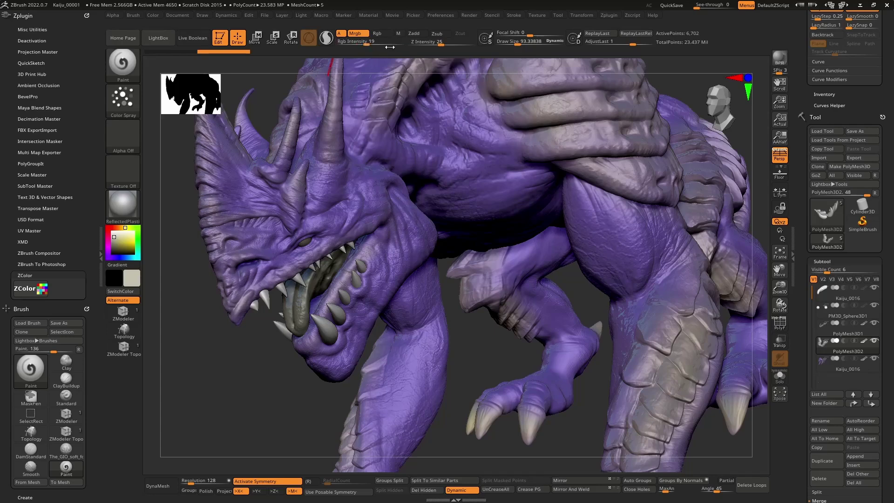
pyautogui.moveTo(389, 47); pyautogui.dragTo(376, 43)
pyautogui.click(153, 16)
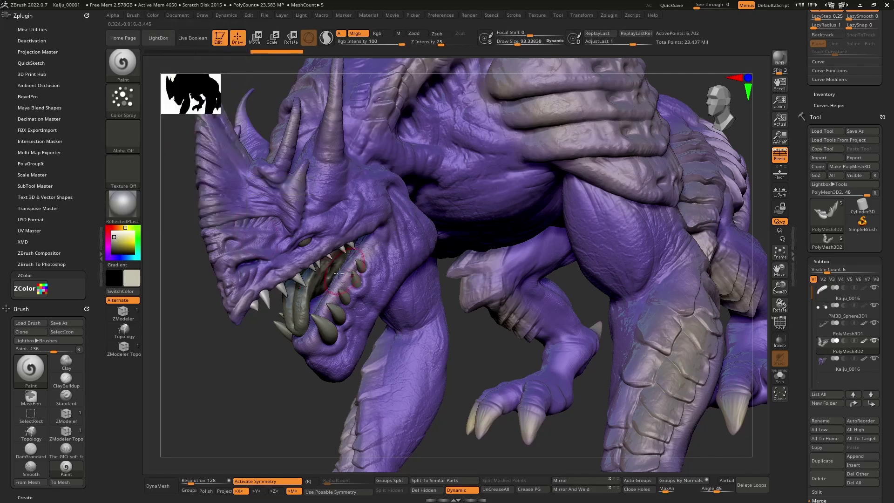
pyautogui.keyDown('alt'); pyautogui.click(299, 278); pyautogui.keyUp('alt')
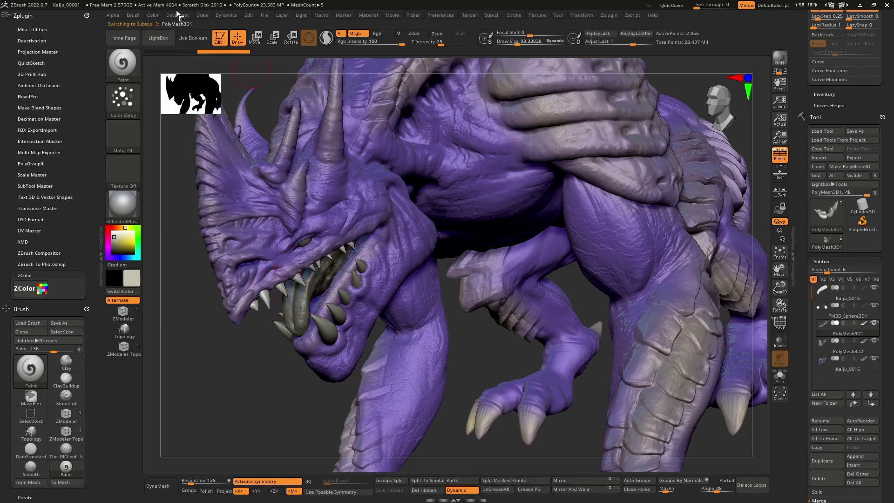
pyautogui.click(154, 16)
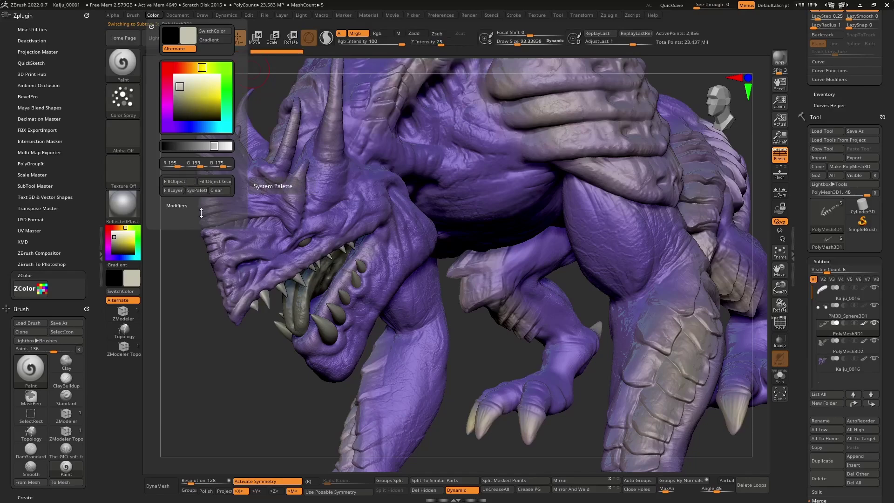
# Select the eyes subtool, choose the Chrome C material, and fill the eyes with it
pyautogui.moveTo(319, 295); pyautogui.dragTo(313, 254, button='right')
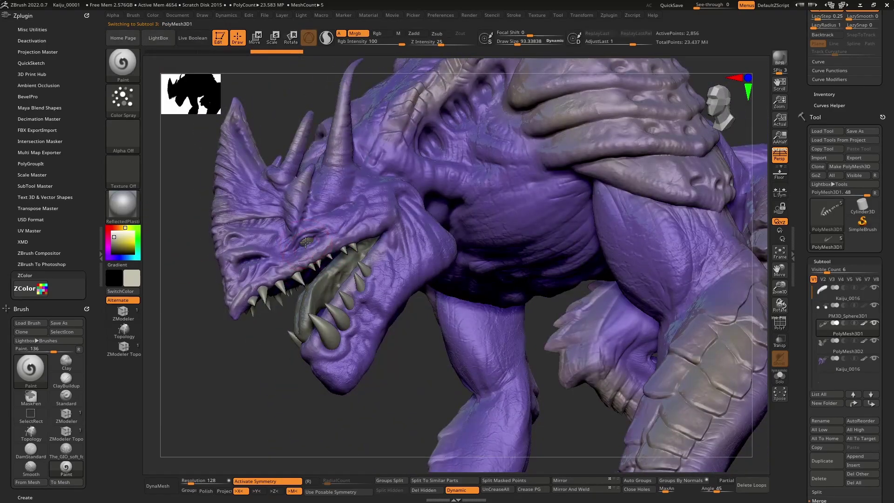
pyautogui.keyDown('alt'); pyautogui.click(306, 241); pyautogui.keyUp('alt')
pyautogui.click(127, 198)
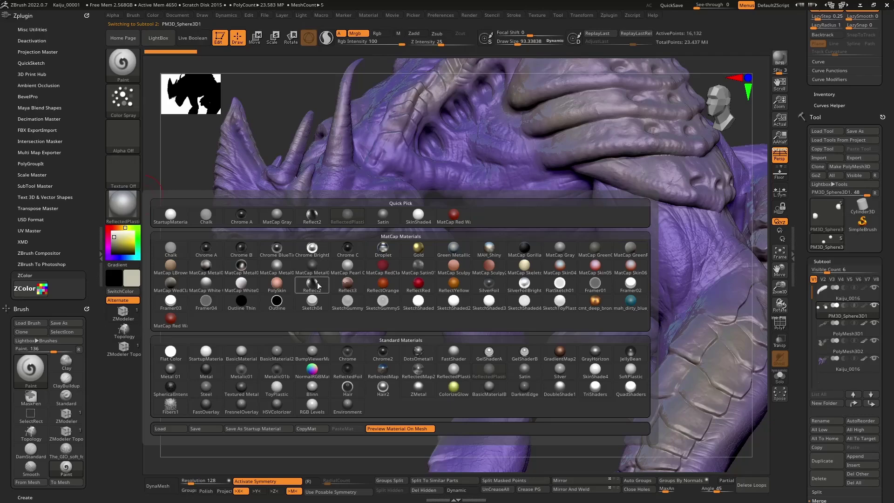
pyautogui.click(348, 247)
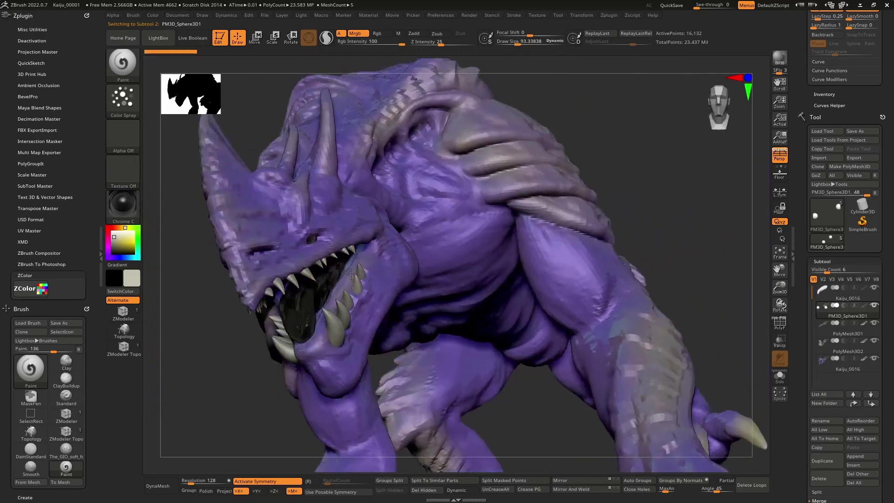
pyautogui.moveTo(350, 274); pyautogui.dragTo(313, 260, button='right')
pyautogui.click(153, 16)
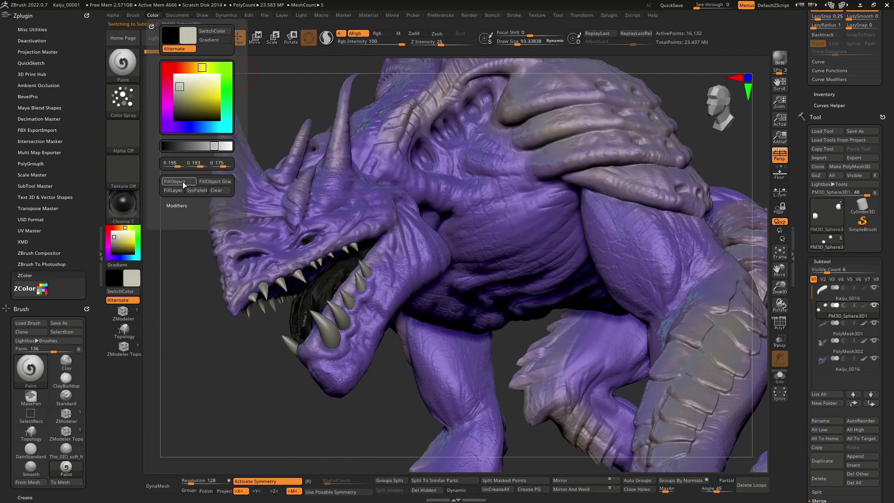
pyautogui.click(183, 182)
# Select the tongue and inner mouth subtool and fill it with pinkish purple (166, 104, 149) and a reflected plastic material
pyautogui.keyDown('alt'); pyautogui.click(324, 280); pyautogui.keyUp('alt')
pyautogui.moveTo(236, 252); pyautogui.dragTo(205, 230, button='right')
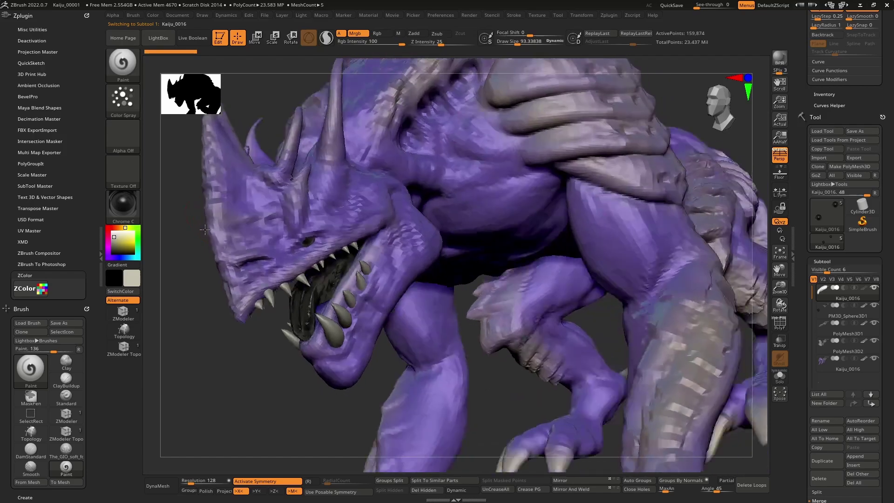
pyautogui.moveTo(205, 229); pyautogui.dragTo(117, 242)
pyautogui.click(116, 243)
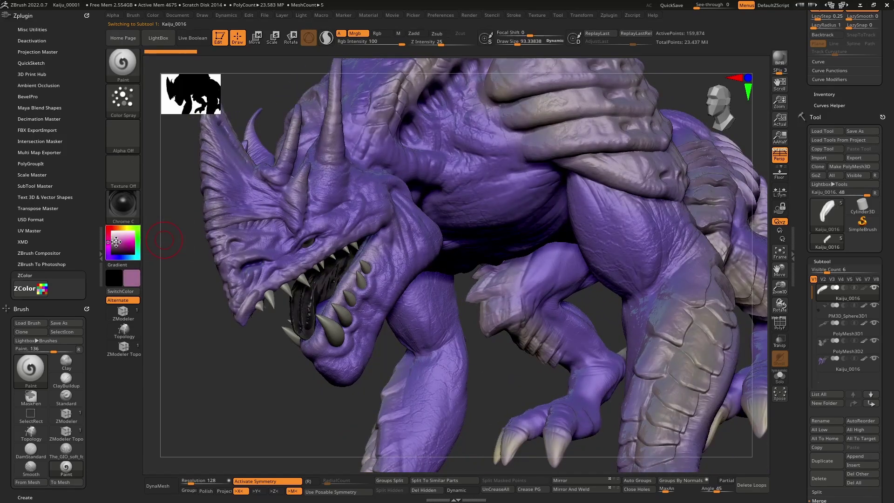
pyautogui.click(123, 205)
pyautogui.click(495, 372)
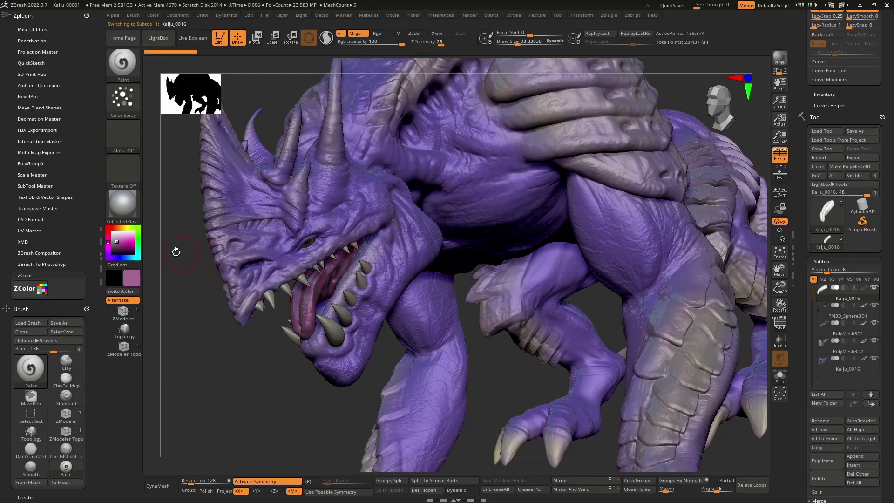
pyautogui.click(154, 16)
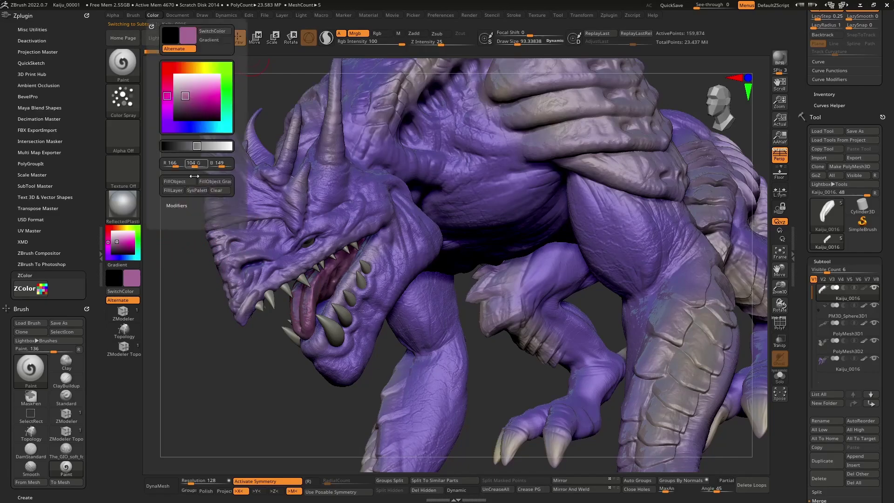
pyautogui.click(180, 180)
# Reduce the draw size to about 17, pick a very pale lavender, and make the kaiju body the active subtool
pyautogui.moveTo(347, 300); pyautogui.dragTo(382, 245, button='right')
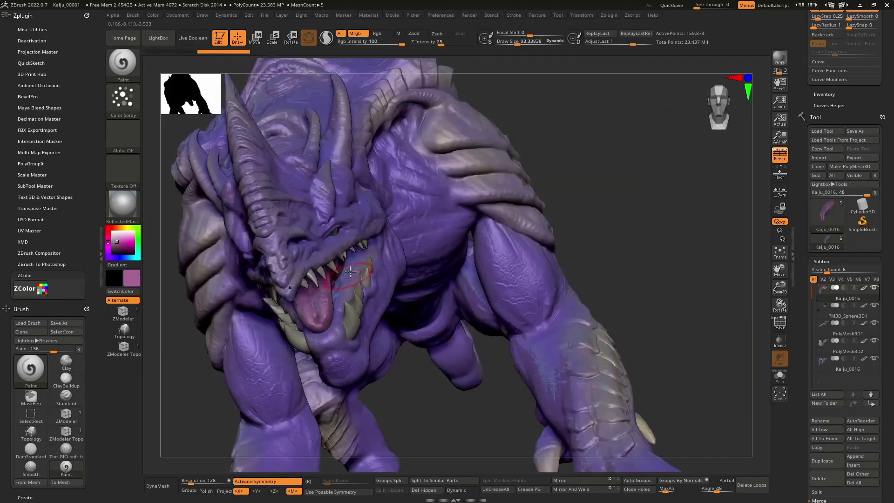
pyautogui.moveTo(355, 272); pyautogui.dragTo(326, 322, button='right')
pyautogui.keyDown('alt'); pyautogui.moveTo(261, 256); pyautogui.dragTo(400, 252, button='right'); pyautogui.keyUp('alt')
pyautogui.press('space')
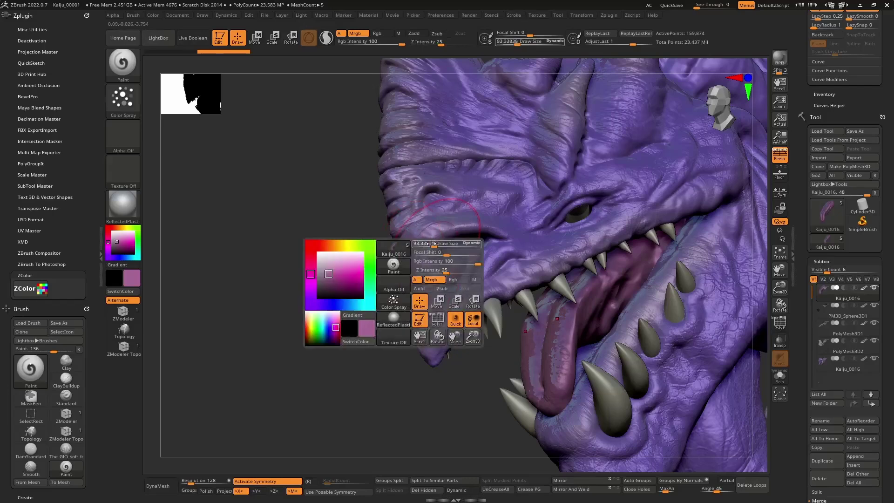
pyautogui.moveTo(436, 244); pyautogui.dragTo(421, 244)
pyautogui.keyDown('alt'); pyautogui.moveTo(419, 247); pyautogui.dragTo(387, 277, button='right'); pyautogui.keyUp('alt')
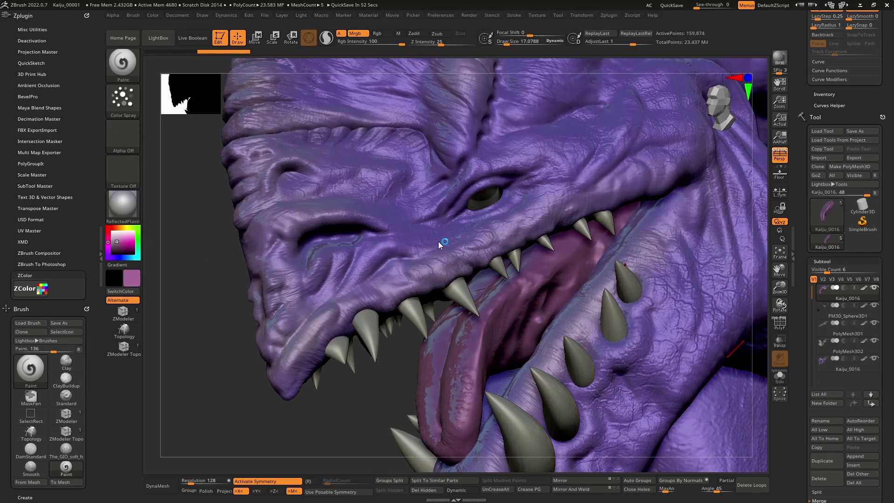
pyautogui.click(133, 232)
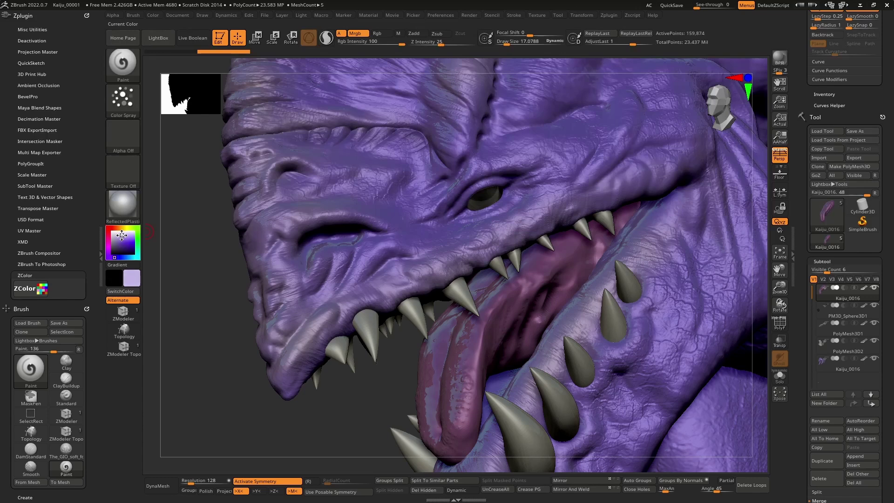
pyautogui.moveTo(123, 235); pyautogui.dragTo(118, 234)
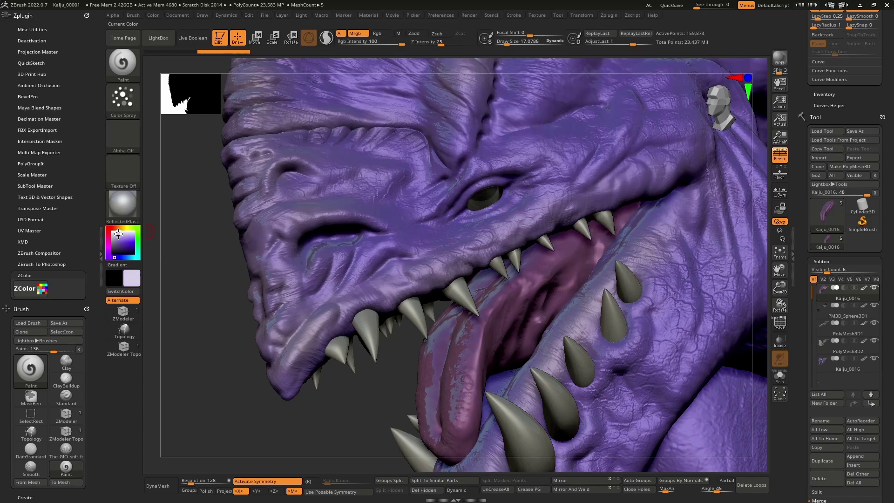
pyautogui.keyDown('alt'); pyautogui.click(387, 240); pyautogui.keyUp('alt')
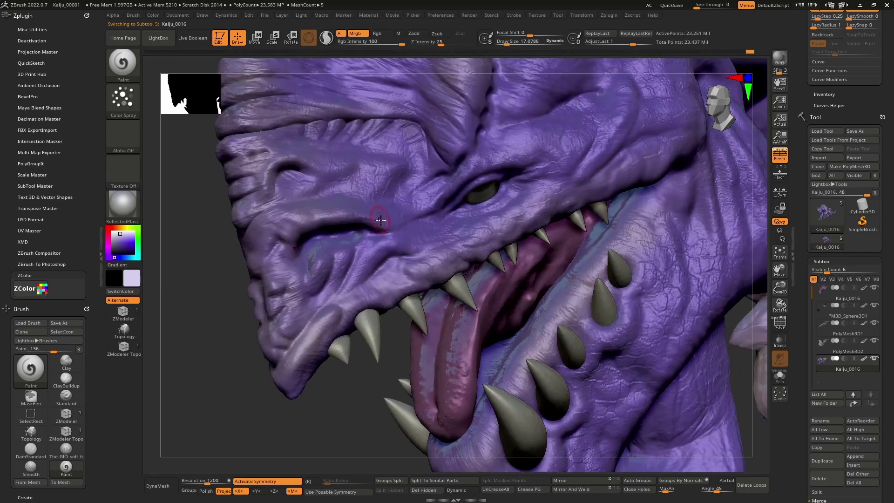
# Spray pale lavender along the ridge above the nostril, using Rgb only at intensity 21 and a draw size of 10
pyautogui.moveTo(383, 219); pyautogui.dragTo(273, 242)
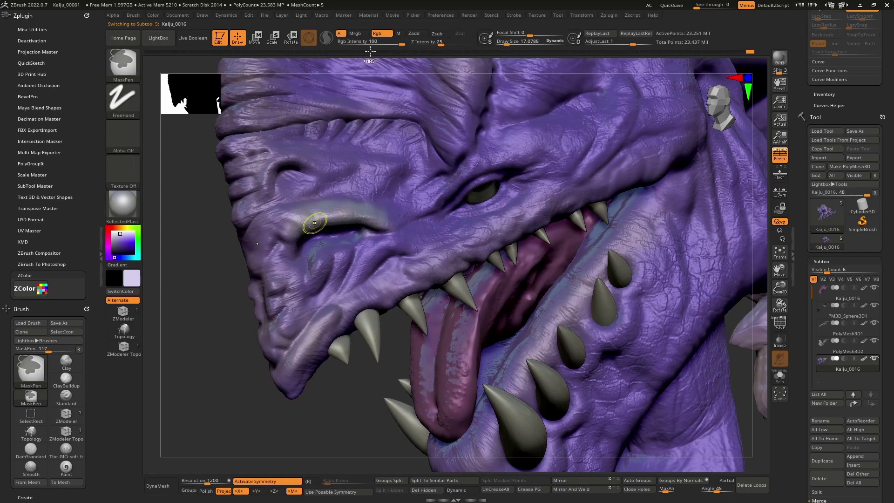
pyautogui.hotkey('ctrl', 'z')
pyautogui.click(377, 34)
pyautogui.moveTo(402, 43); pyautogui.dragTo(369, 43)
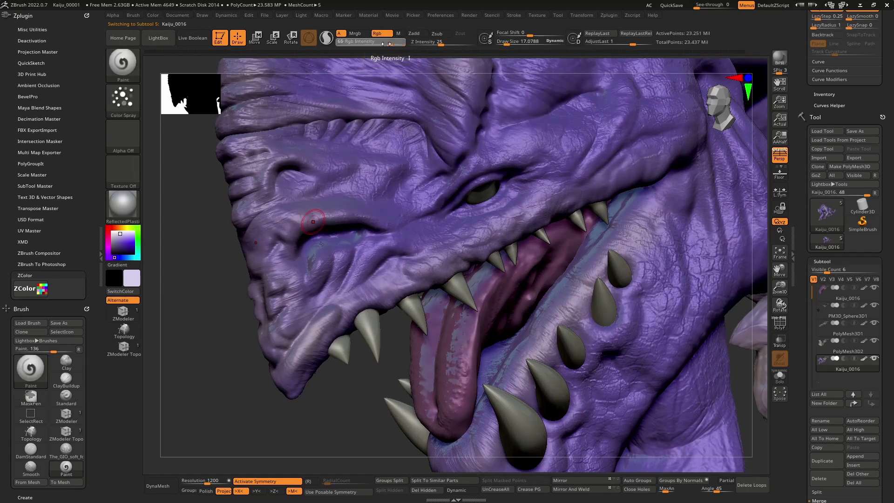
pyautogui.press('[')
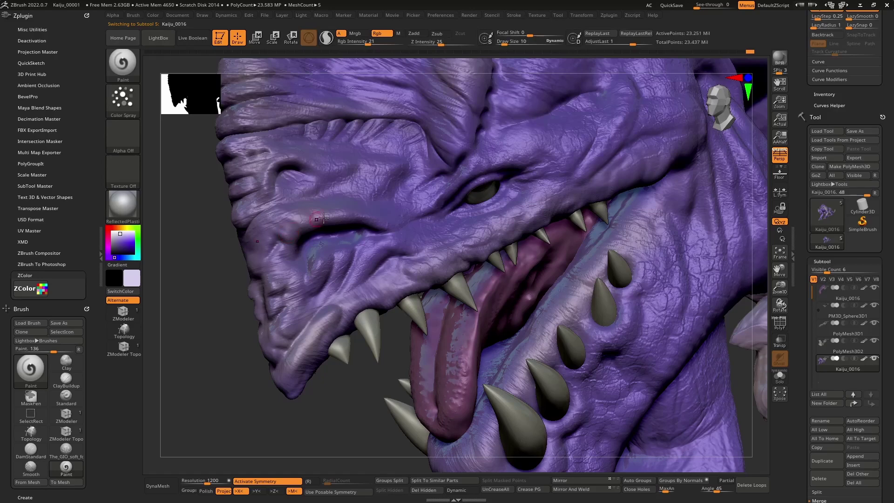
pyautogui.moveTo(322, 216); pyautogui.dragTo(357, 212)
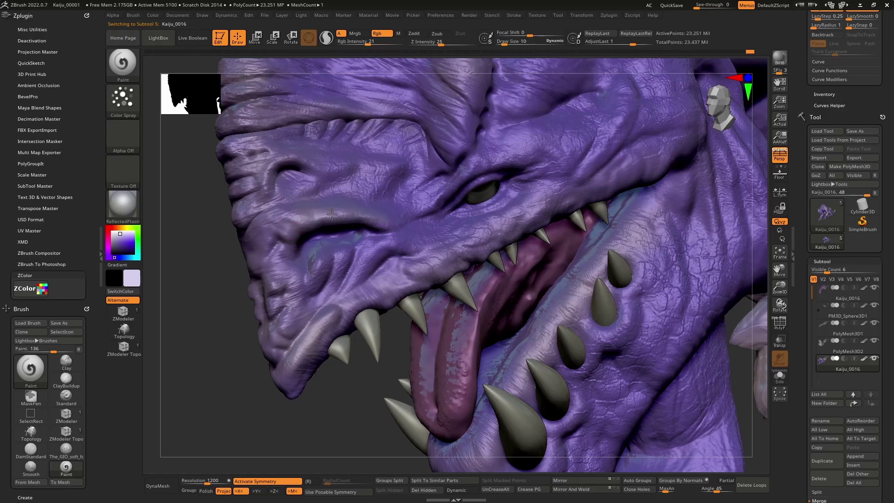
pyautogui.moveTo(255, 214); pyautogui.dragTo(260, 202)
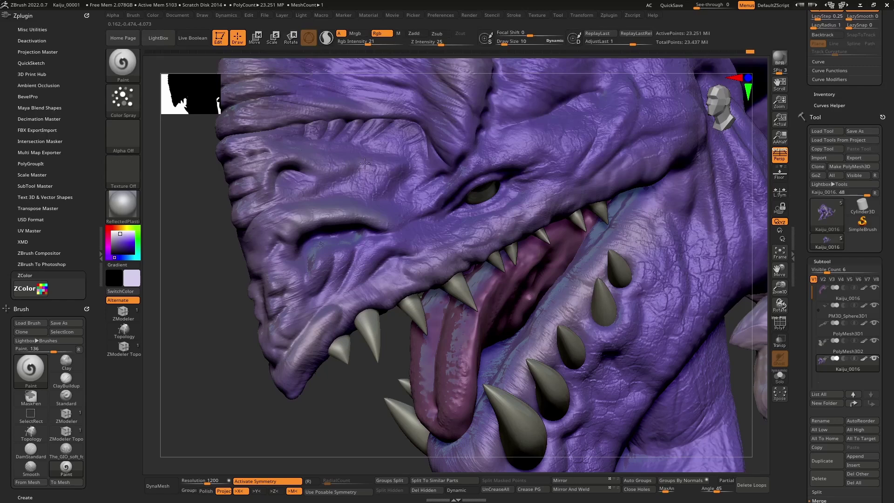
# Spray greyish tan over the snout, nostril folds and brow ridge, using a draw size of 22
pyautogui.press(']')
pyautogui.press(']')
pyautogui.press(']')
pyautogui.keyDown('alt'); pyautogui.moveTo(301, 171); pyautogui.dragTo(409, 176, button='right'); pyautogui.keyUp('alt')
pyautogui.moveTo(114, 229); pyautogui.dragTo(114, 241)
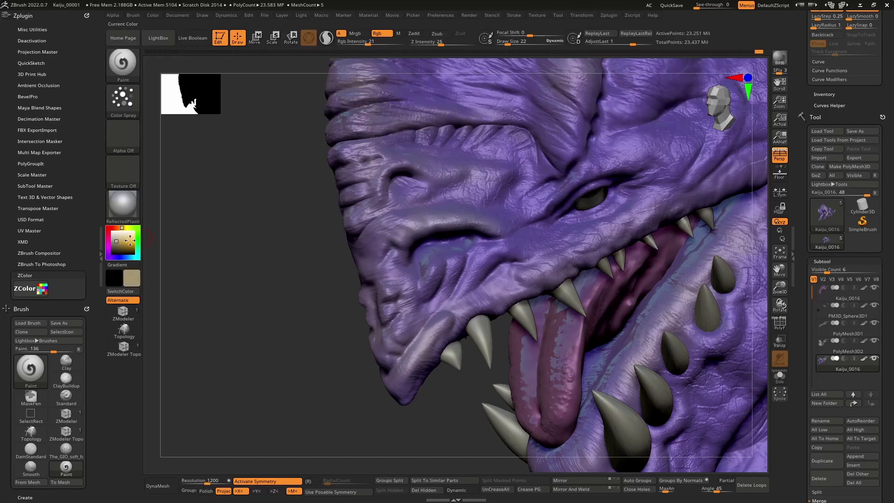
pyautogui.keyDown('alt'); pyautogui.moveTo(456, 193); pyautogui.dragTo(375, 233, button='right'); pyautogui.keyUp('alt')
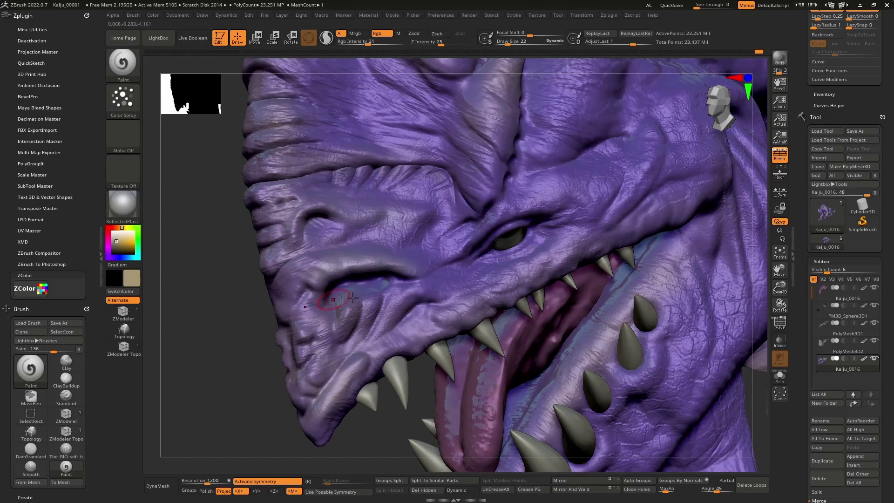
pyautogui.keyDown('alt'); pyautogui.moveTo(353, 297); pyautogui.dragTo(415, 315, button='right'); pyautogui.keyUp('alt')
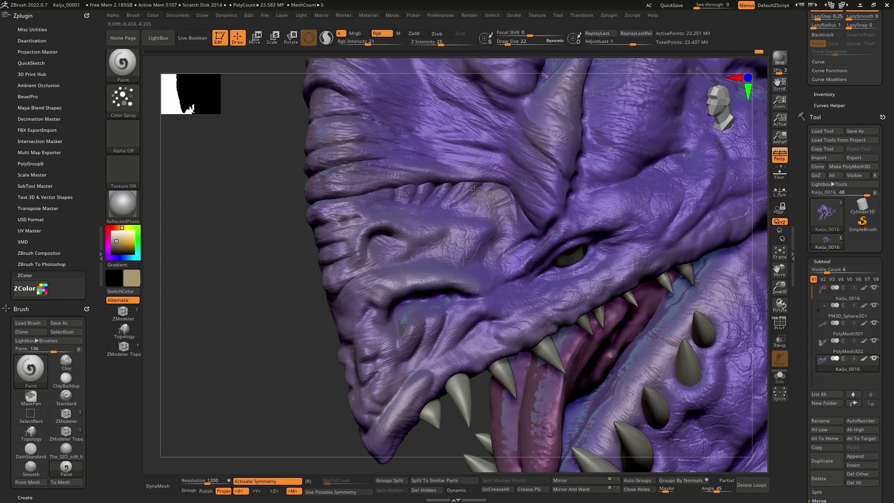
pyautogui.keyDown('alt'); pyautogui.moveTo(526, 226); pyautogui.dragTo(405, 205, button='right'); pyautogui.keyUp('alt')
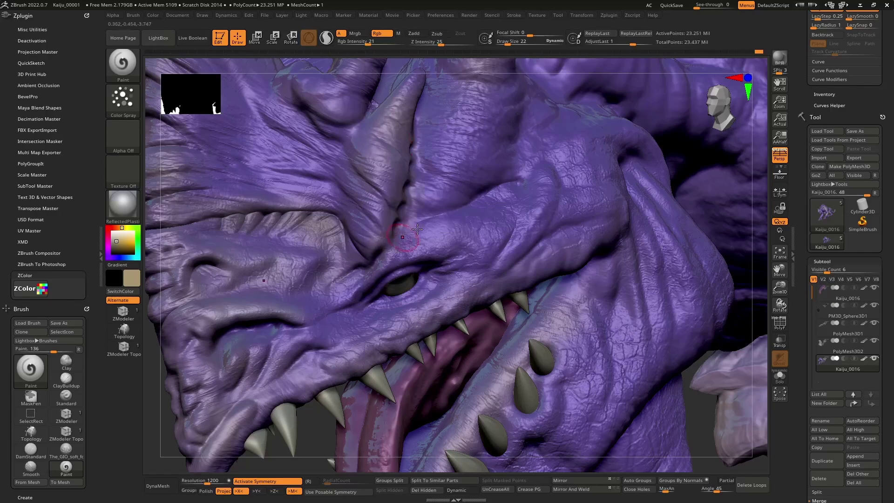
# Change the paint colour to pinkish purple and spray it around the kaiju's eye with a slightly smaller brush
pyautogui.moveTo(116, 243); pyautogui.dragTo(108, 244)
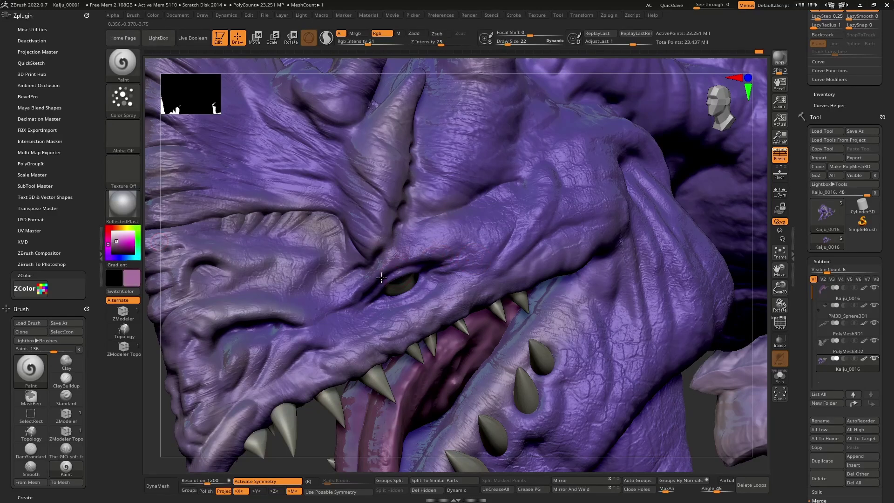
pyautogui.moveTo(438, 277); pyautogui.dragTo(432, 279)
pyautogui.press('[')
pyautogui.moveTo(520, 261)
pyautogui.mouseDown(button='right')
pyautogui.moveTo(579, 244)
pyautogui.moveTo(576, 233)
pyautogui.mouseUp(button='right')
# Spray pinkish purple across the snout, nostril folds and head crest, reducing the draw size from 38 to about 17
pyautogui.press(']')
pyautogui.press(']')
pyautogui.press(']')
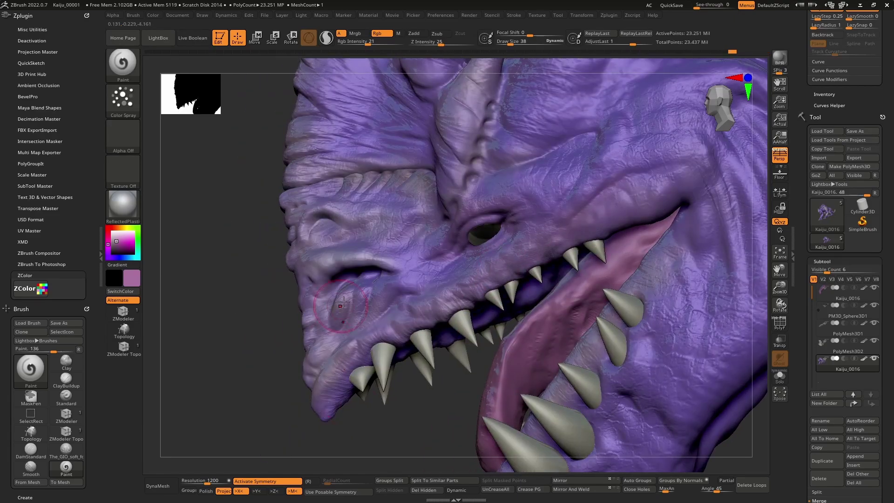
pyautogui.moveTo(345, 303); pyautogui.dragTo(356, 301, button='right')
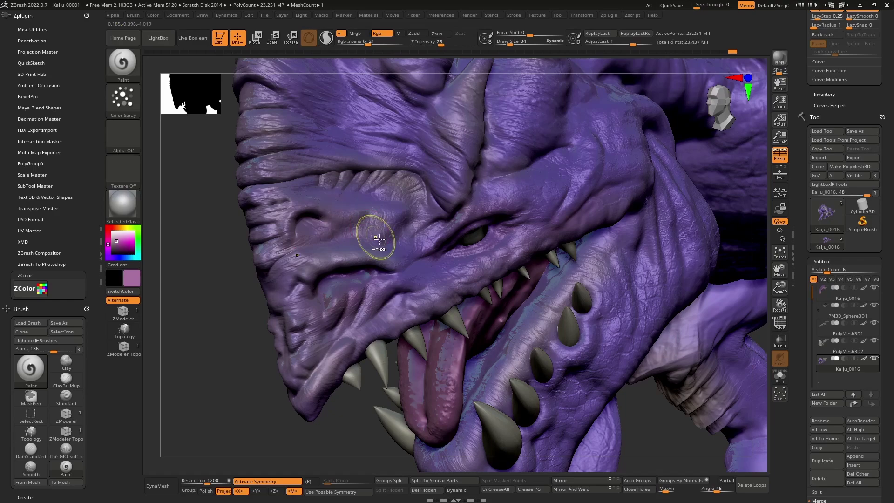
pyautogui.moveTo(371, 232); pyautogui.dragTo(373, 265, button='right')
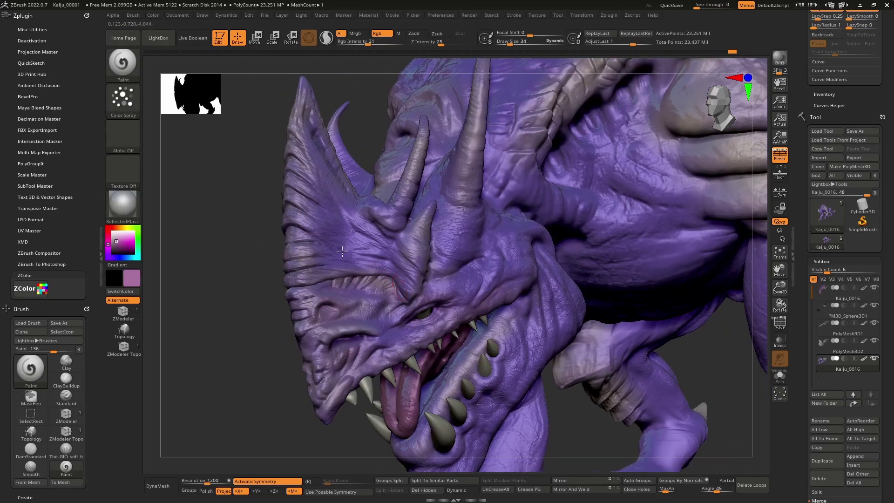
pyautogui.rightClick(375, 259)
pyautogui.moveTo(376, 260); pyautogui.dragTo(370, 260)
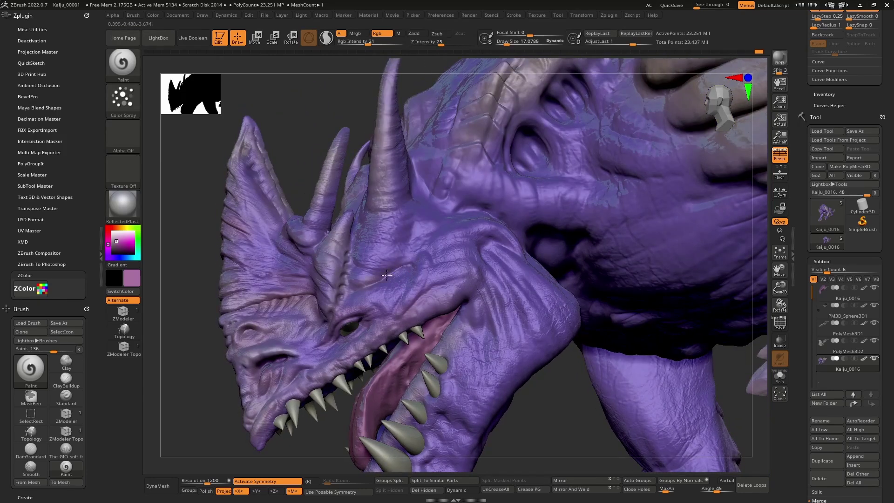
# Raise the draw size to about 37 and spray pinkish purple into the three hollows between the neck and shoulder plates
pyautogui.press(']')
pyautogui.press(']')
pyautogui.press(']')
pyautogui.press(']')
pyautogui.press(']')
pyautogui.keyDown('alt'); pyautogui.moveTo(519, 230); pyautogui.dragTo(500, 250, button='right'); pyautogui.keyUp('alt')
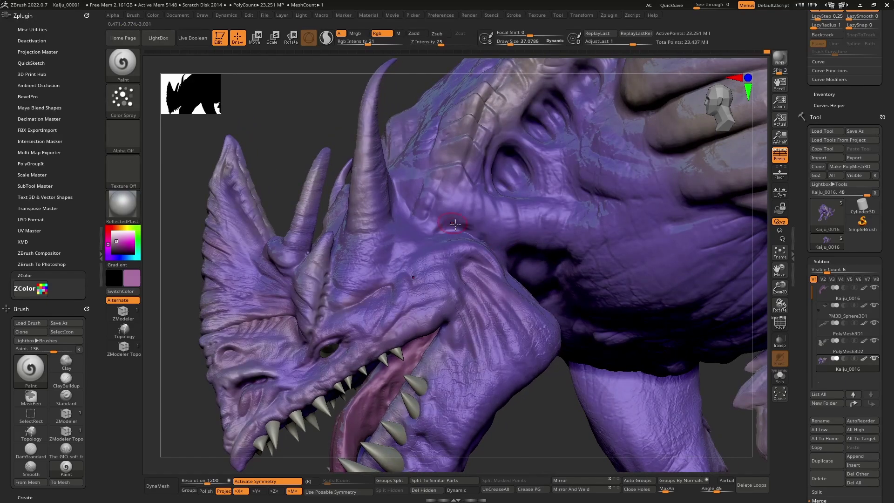
pyautogui.scroll(3, 456, 224)
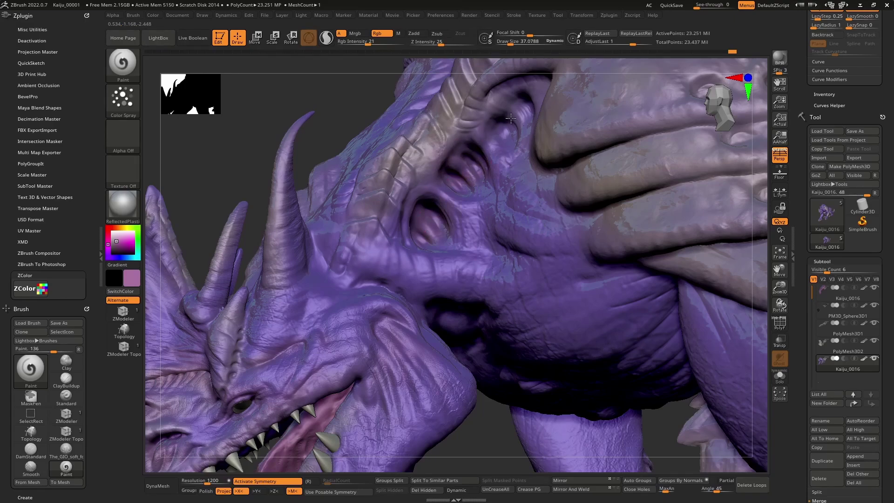
pyautogui.moveTo(502, 94); pyautogui.dragTo(507, 121, button='right')
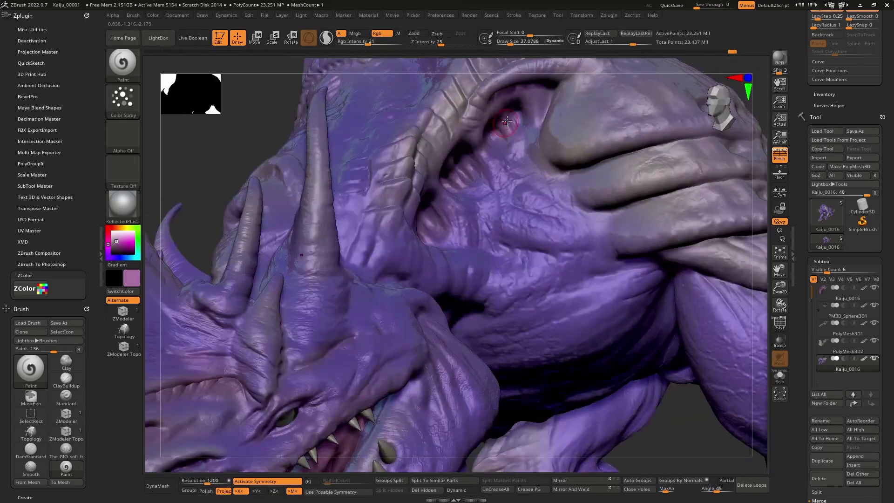
pyautogui.scroll(-2, 516, 127)
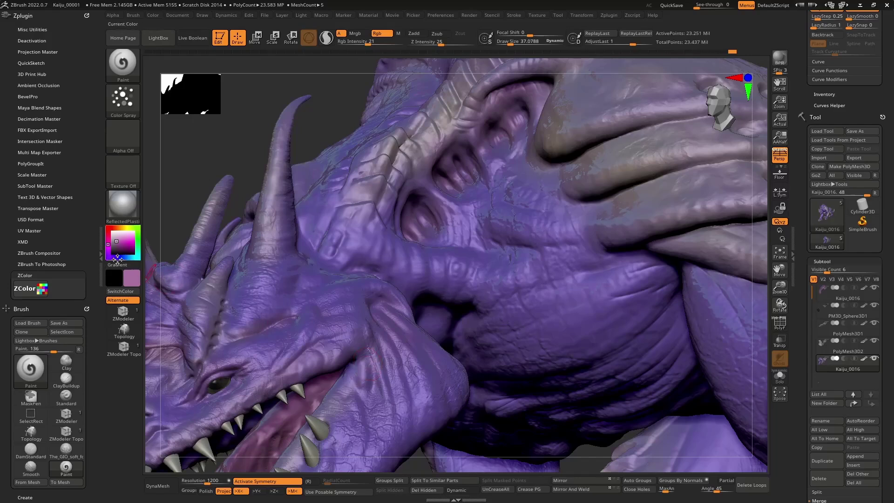
# Highlight the shoulder hollows and the neck plates beside them with a lighter pink, using draw sizes of about 21 and 41
pyautogui.moveTo(118, 240); pyautogui.dragTo(119, 237)
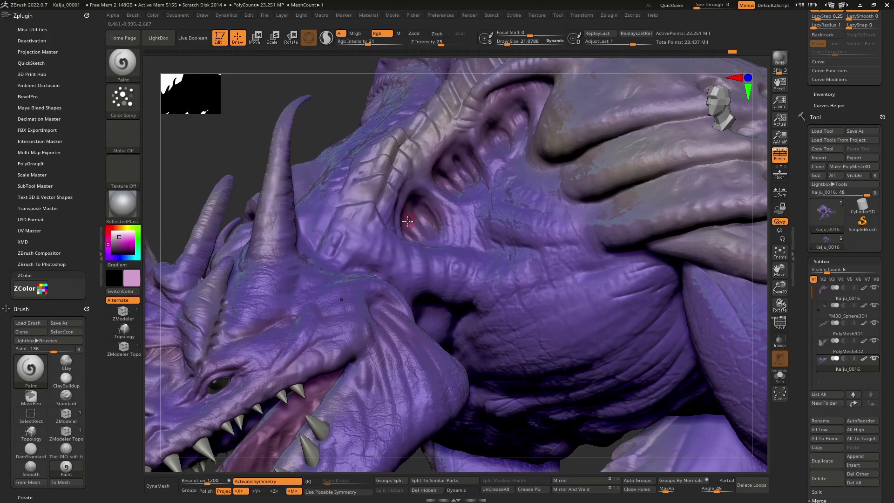
pyautogui.click(484, 146)
pyautogui.moveTo(515, 108); pyautogui.dragTo(522, 136)
pyautogui.moveTo(512, 122)
pyautogui.mouseDown(button='right')
pyautogui.moveTo(542, 101)
pyautogui.moveTo(452, 171)
pyautogui.mouseUp(button='right')
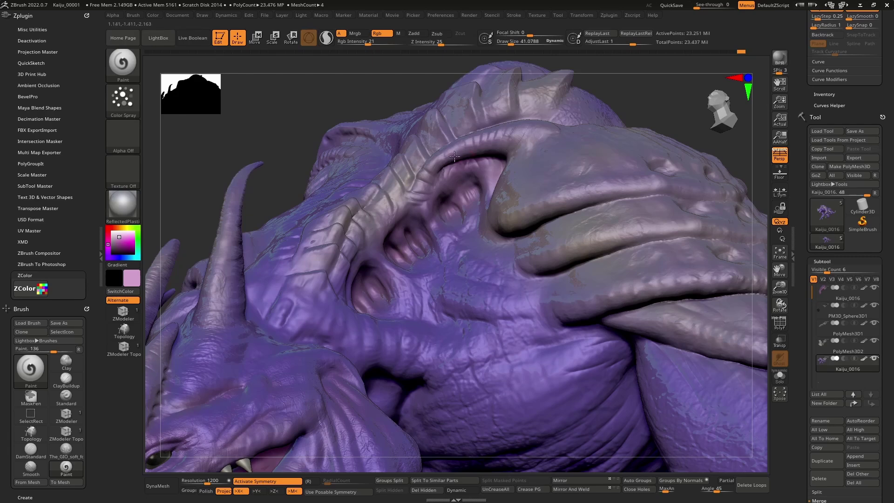
pyautogui.moveTo(430, 181); pyautogui.dragTo(357, 241)
pyautogui.moveTo(336, 292); pyautogui.dragTo(329, 288, button='right')
pyautogui.moveTo(358, 326); pyautogui.dragTo(368, 324, button='right')
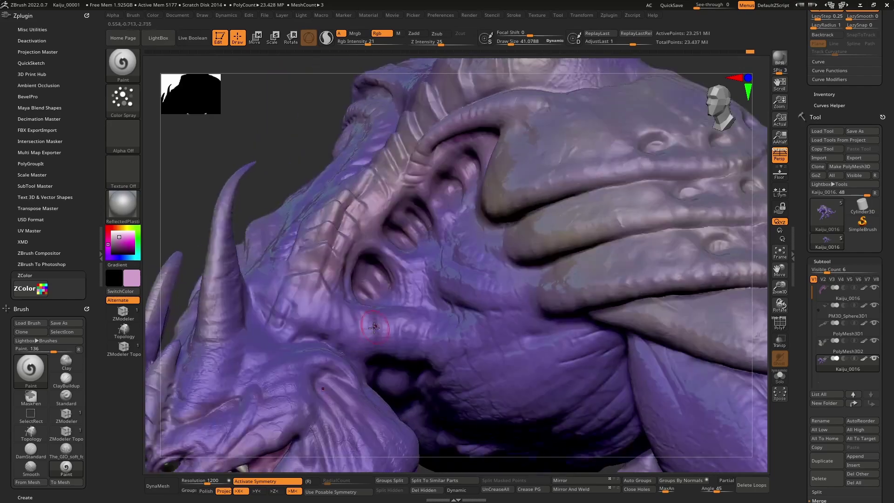
# Enlarge the brush to about 95 and 157 and spray light pink over the neck fold and the wrinkled chest
pyautogui.press('space')
pyautogui.moveTo(367, 327)
pyautogui.mouseDown()
pyautogui.moveTo(377, 327)
pyautogui.moveTo(354, 318)
pyautogui.mouseUp()
pyautogui.press('space')
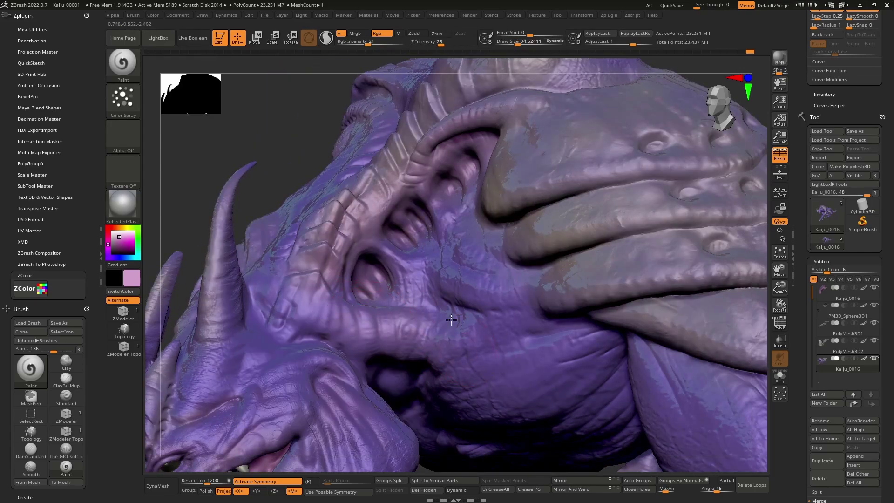
pyautogui.moveTo(451, 320)
pyautogui.keyDown('ctrl'); pyautogui.mouseDown(button='right')
pyautogui.moveTo(431, 300)
pyautogui.moveTo(410, 323)
pyautogui.mouseUp(button='right'); pyautogui.keyUp('ctrl')
pyautogui.press('space')
pyautogui.moveTo(443, 280); pyautogui.dragTo(453, 280)
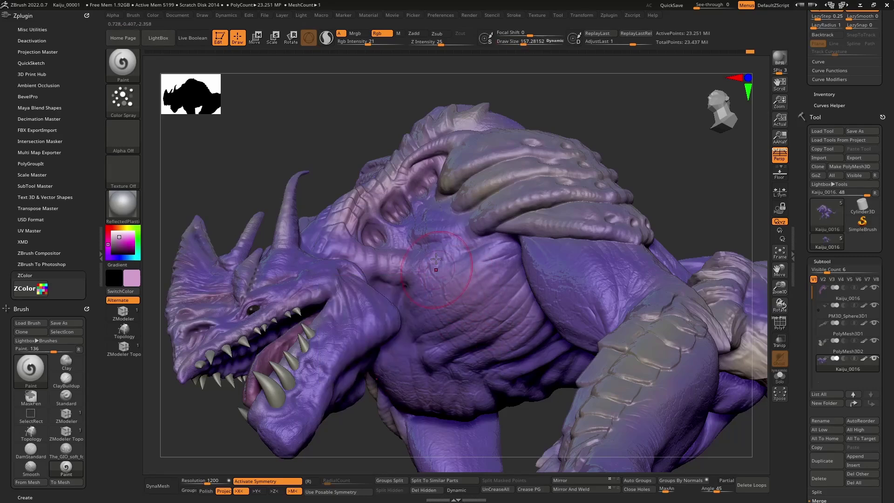
pyautogui.moveTo(497, 351); pyautogui.dragTo(453, 319, button='right')
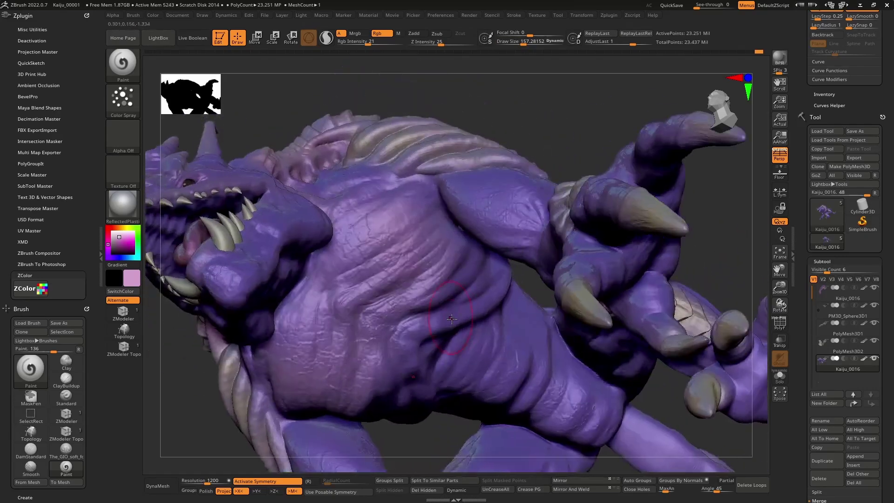
# Reduce the draw size to about 86 and extend the light pink along the belly and the underside of the tail
pyautogui.press('space')
pyautogui.moveTo(453, 319); pyautogui.dragTo(441, 320)
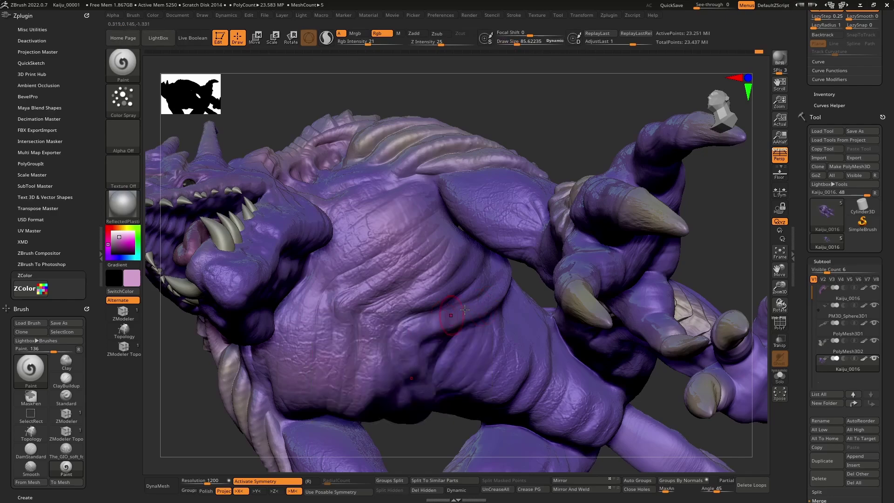
pyautogui.moveTo(456, 282); pyautogui.dragTo(399, 291, button='right')
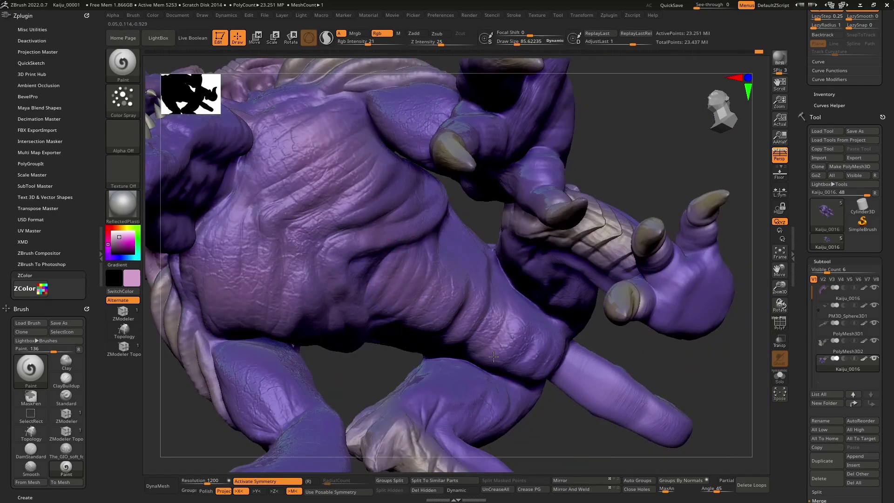
pyautogui.moveTo(497, 305); pyautogui.dragTo(495, 262, button='right')
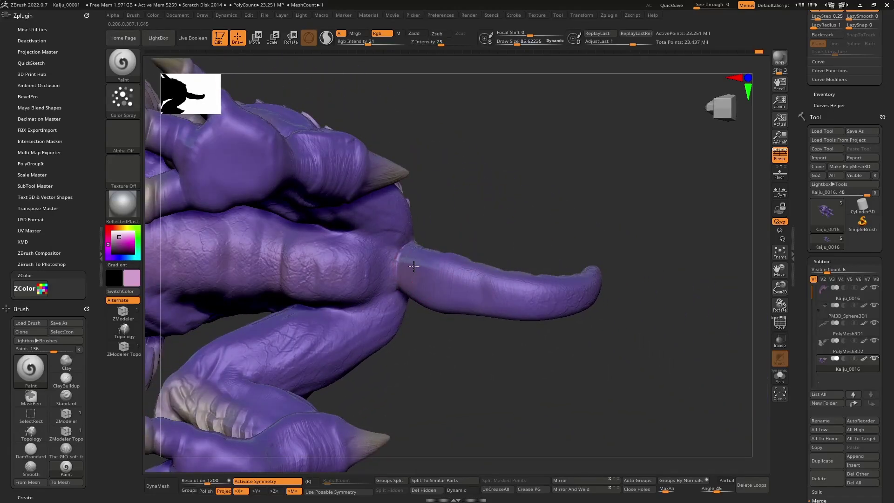
pyautogui.moveTo(598, 289); pyautogui.dragTo(499, 218, button='right')
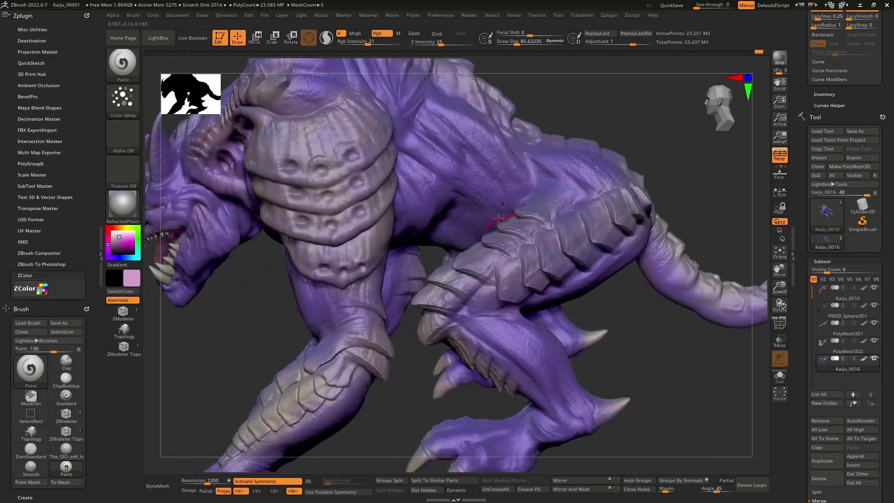
# Sample colours from the kaiju's flank and armour plates to get a soft light purple as the paint colour
pyautogui.press('c')
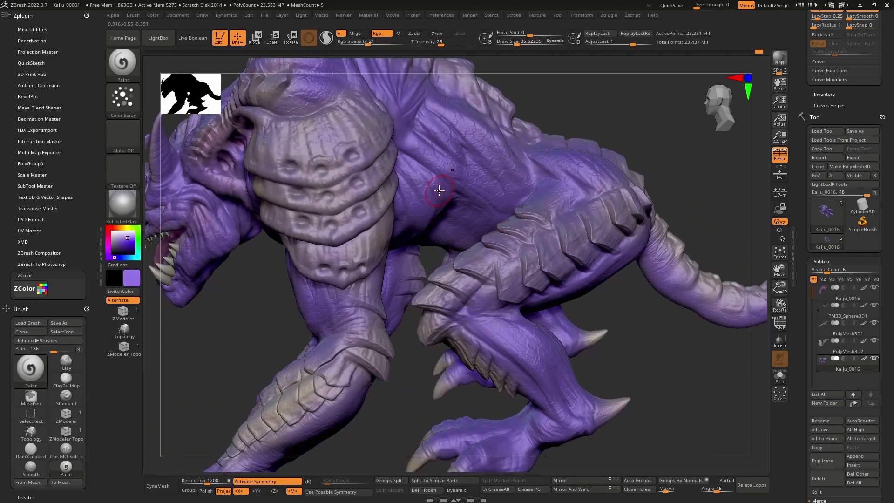
pyautogui.press('c')
pyautogui.press('c')
pyautogui.press('c')
pyautogui.press('c')
pyautogui.press('c')
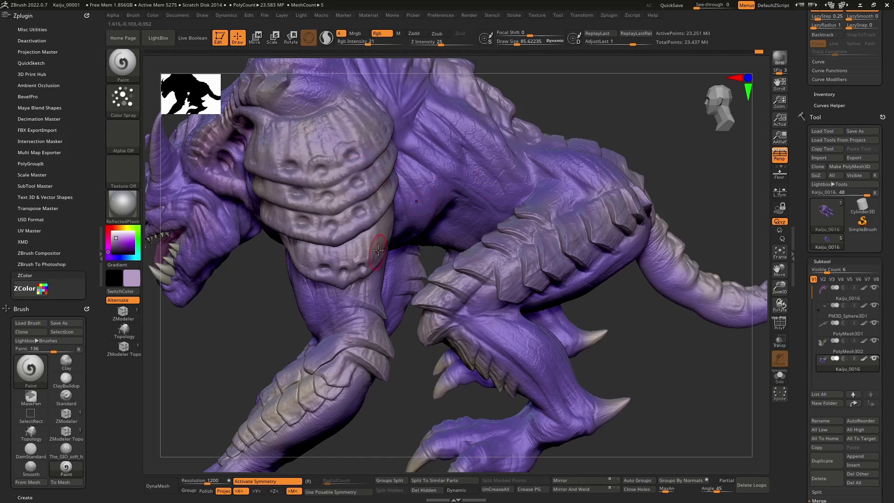
pyautogui.moveTo(238, 259); pyautogui.dragTo(348, 220, button='right')
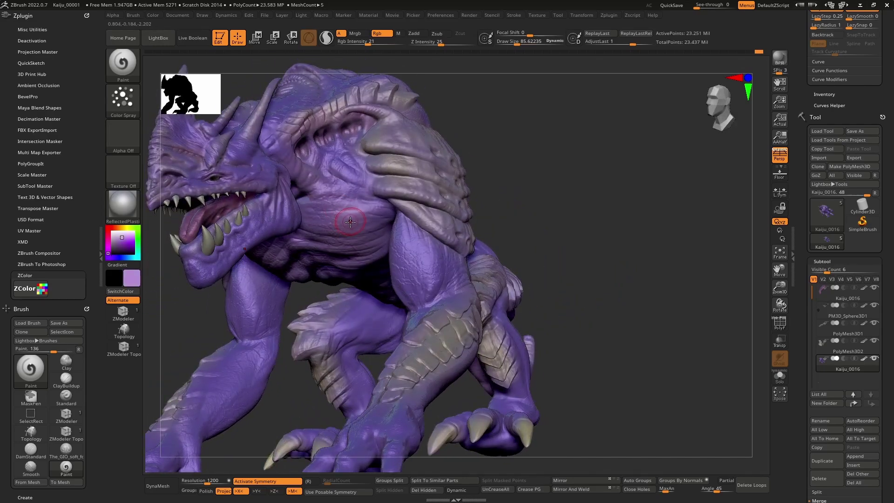
# Spray soft light purple on the inner forearms, palms and foot soles, using a draw size of about 106
pyautogui.moveTo(493, 273)
pyautogui.mouseDown(button='right')
pyautogui.moveTo(464, 229)
pyautogui.moveTo(461, 274)
pyautogui.moveTo(419, 302)
pyautogui.moveTo(370, 246)
pyautogui.mouseUp(button='right')
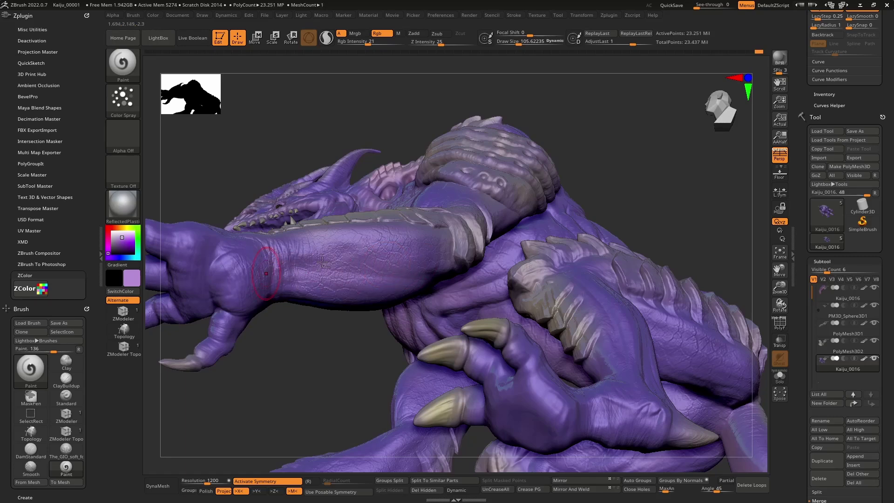
pyautogui.moveTo(323, 262); pyautogui.dragTo(388, 255, button='right')
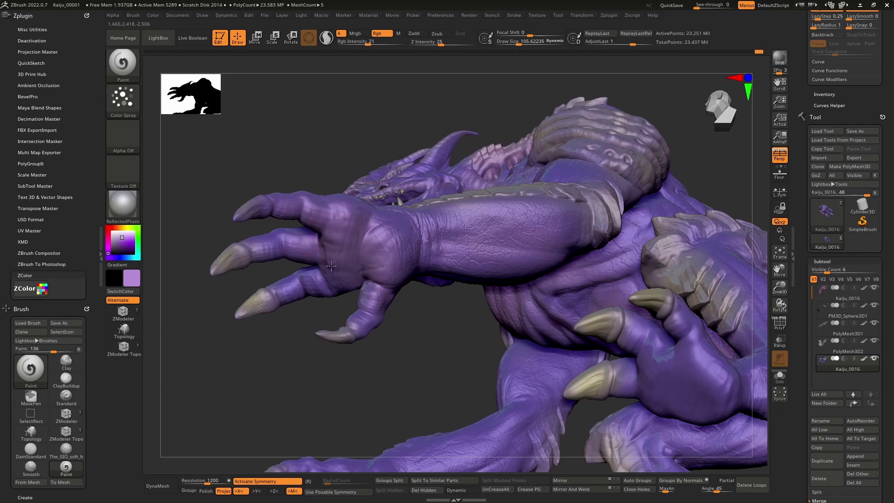
pyautogui.moveTo(308, 291)
pyautogui.mouseDown(button='right')
pyautogui.moveTo(407, 235)
pyautogui.moveTo(597, 312)
pyautogui.mouseUp(button='right')
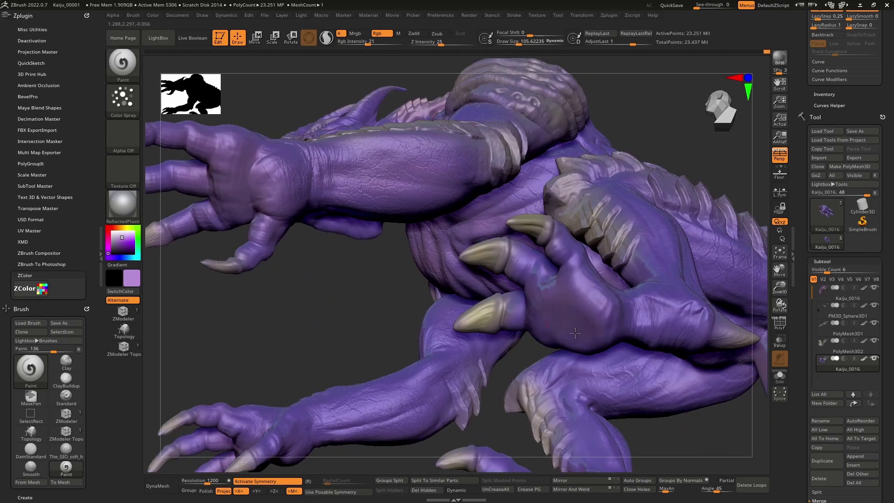
pyautogui.moveTo(546, 336)
pyautogui.mouseDown(button='right')
pyautogui.moveTo(444, 314)
pyautogui.moveTo(453, 167)
pyautogui.moveTo(470, 216)
pyautogui.moveTo(436, 228)
pyautogui.moveTo(451, 234)
pyautogui.mouseUp(button='right')
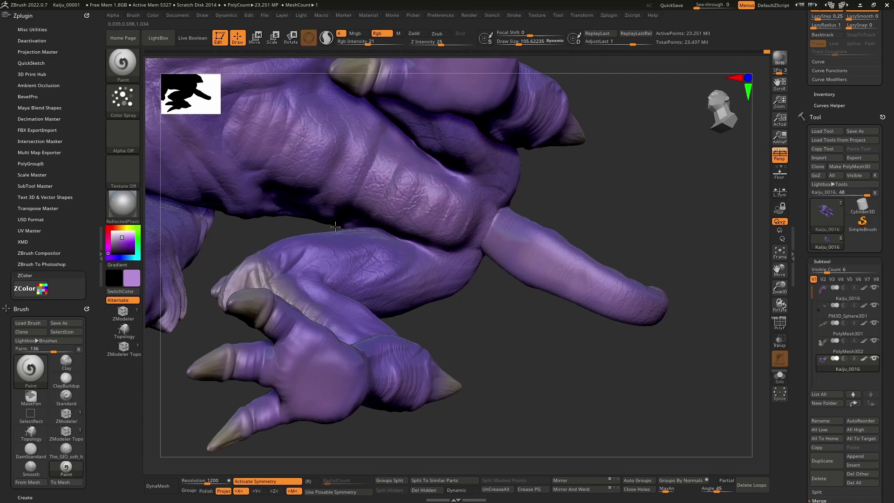
pyautogui.moveTo(409, 342); pyautogui.dragTo(346, 387, button='right')
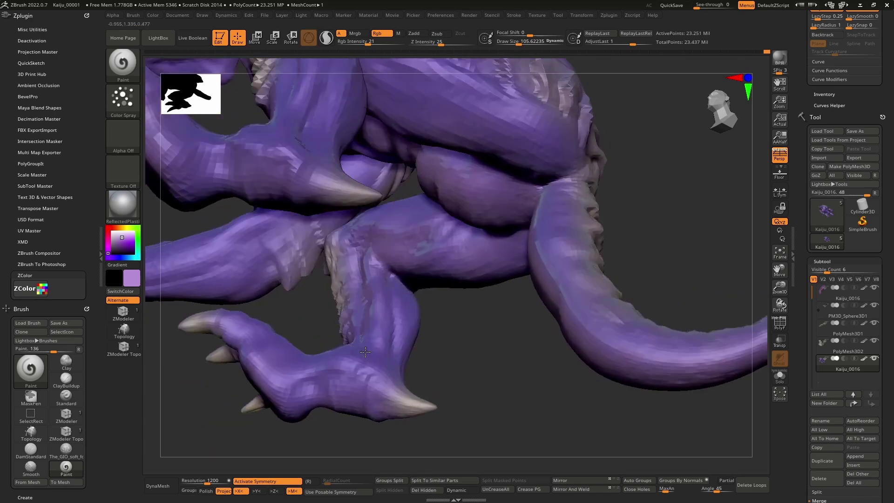
# Frame the whole kaiju and render it with BPR
pyautogui.moveTo(382, 275)
pyautogui.keyDown('ctrl'); pyautogui.mouseDown(button='right')
pyautogui.moveTo(387, 233)
pyautogui.moveTo(473, 301)
pyautogui.moveTo(582, 272)
pyautogui.moveTo(638, 241)
pyautogui.moveTo(601, 237)
pyautogui.moveTo(651, 232)
pyautogui.mouseUp(button='right'); pyautogui.keyUp('ctrl')
pyautogui.click(777, 59)
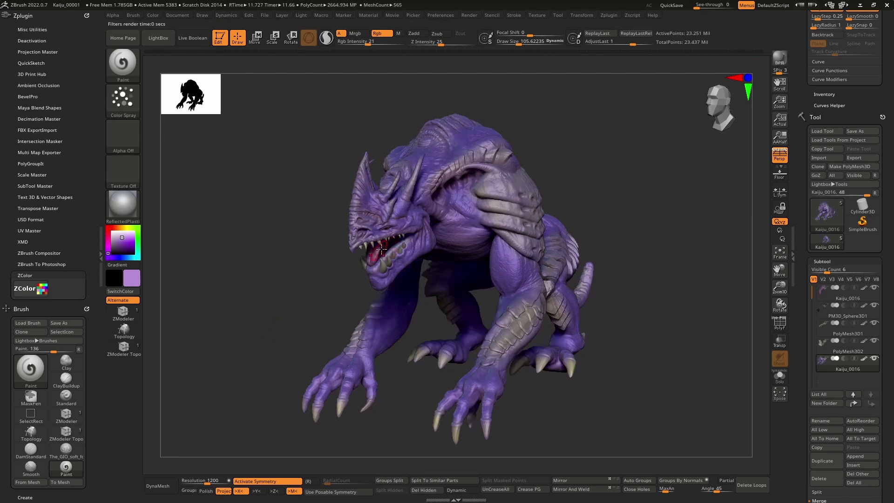
# Reduce the draw size to about 23 and pick the saved teal 2B7C8E in ZColor as the paint colour
pyautogui.moveTo(396, 416)
pyautogui.keyDown('ctrl'); pyautogui.mouseDown(button='right')
pyautogui.moveTo(503, 114)
pyautogui.moveTo(449, 223)
pyautogui.mouseUp(button='right'); pyautogui.keyUp('ctrl')
pyautogui.press('space')
pyautogui.moveTo(428, 236); pyautogui.dragTo(414, 235)
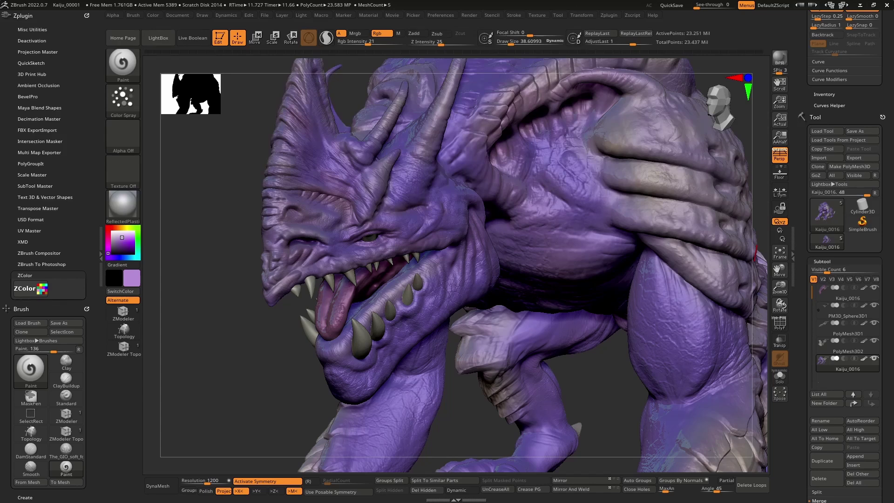
pyautogui.press('c')
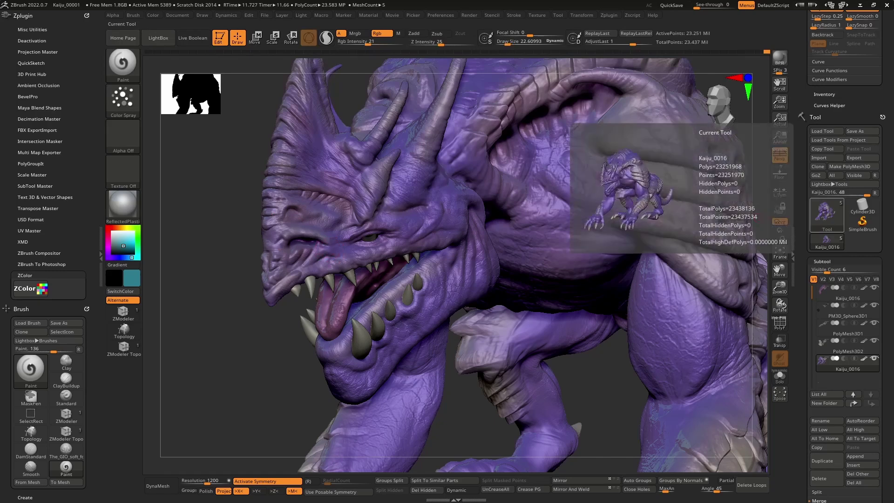
pyautogui.moveTo(893, 156); pyautogui.dragTo(450, 131)
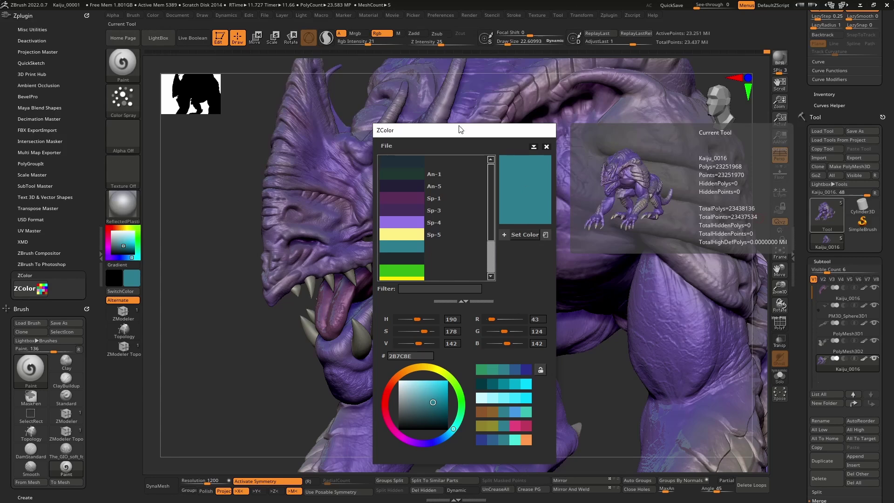
pyautogui.moveTo(473, 140); pyautogui.dragTo(893, 135)
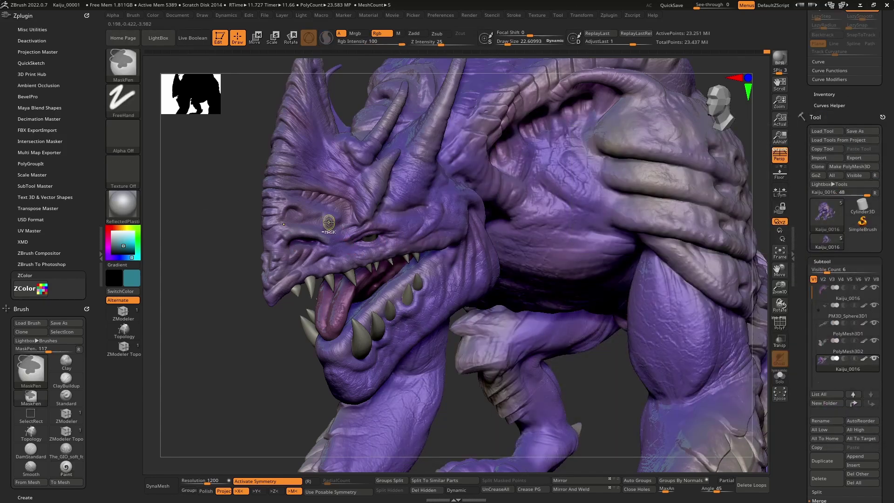
# Lower the RGB intensity to 13 and spray faint teal over the kaiju's crest, brow and face with a draw size of about 63
pyautogui.moveTo(329, 224)
pyautogui.keyDown('ctrl'); pyautogui.mouseDown(button='right')
pyautogui.moveTo(311, 254)
pyautogui.moveTo(321, 271)
pyautogui.moveTo(358, 250)
pyautogui.moveTo(348, 251)
pyautogui.mouseUp(button='right'); pyautogui.keyUp('ctrl')
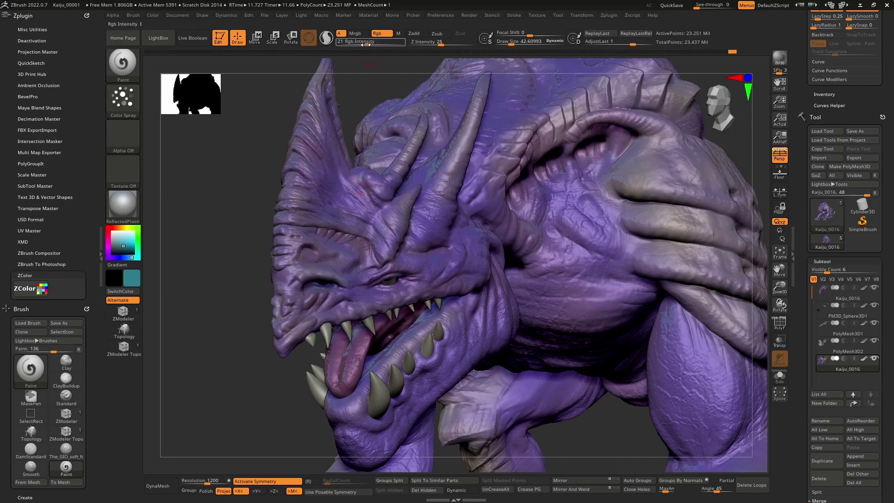
pyautogui.moveTo(366, 45); pyautogui.dragTo(360, 44)
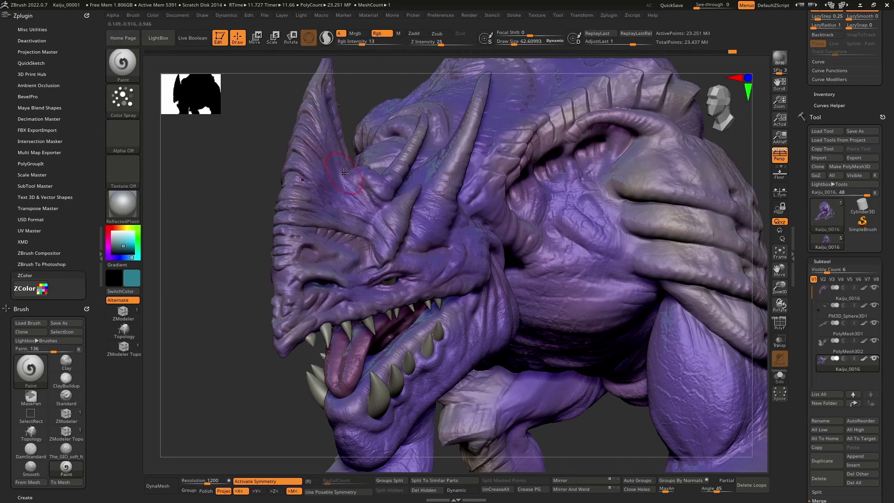
pyautogui.moveTo(360, 199)
pyautogui.mouseDown()
pyautogui.moveTo(335, 144)
pyautogui.moveTo(355, 275)
pyautogui.mouseUp()
pyautogui.moveTo(410, 343); pyautogui.dragTo(484, 347, button='right')
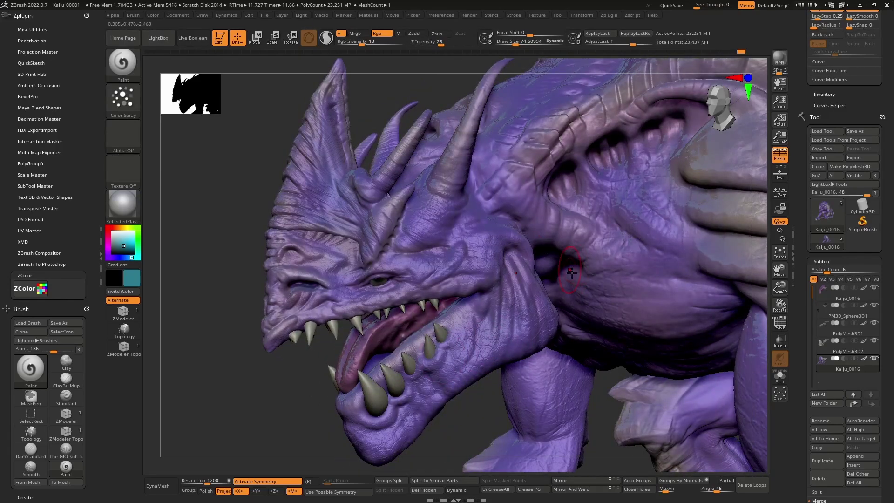
# Spray faint teal over the neck, shoulder hollows and armoured forearms, using a draw size of about 75
pyautogui.keyDown('ctrl'); pyautogui.moveTo(571, 289); pyautogui.dragTo(396, 263, button='right'); pyautogui.keyUp('ctrl')
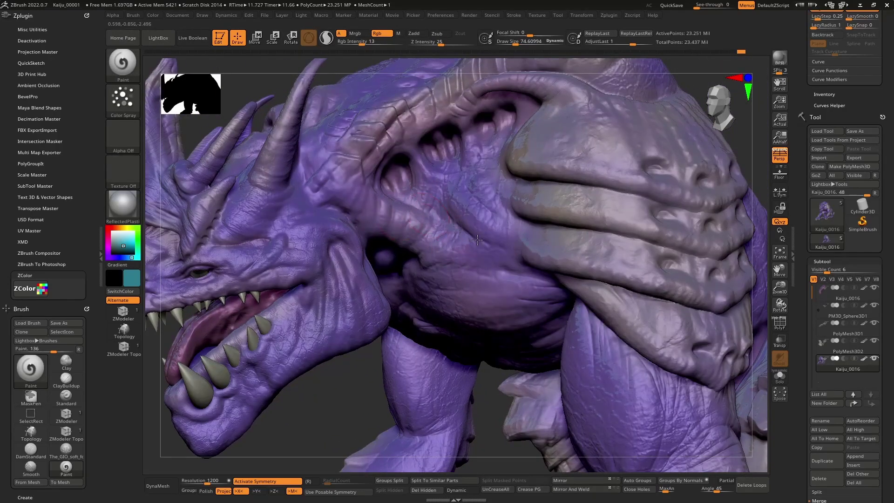
pyautogui.keyDown('ctrl'); pyautogui.moveTo(569, 330); pyautogui.dragTo(491, 237, button='right'); pyautogui.keyUp('ctrl')
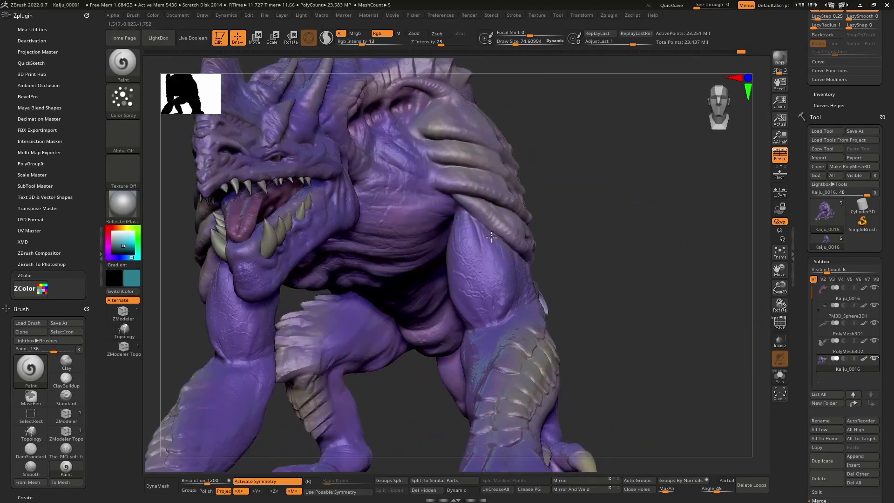
pyautogui.moveTo(454, 283); pyautogui.dragTo(448, 283, button='right')
pyautogui.moveTo(426, 259); pyautogui.dragTo(418, 285, button='right')
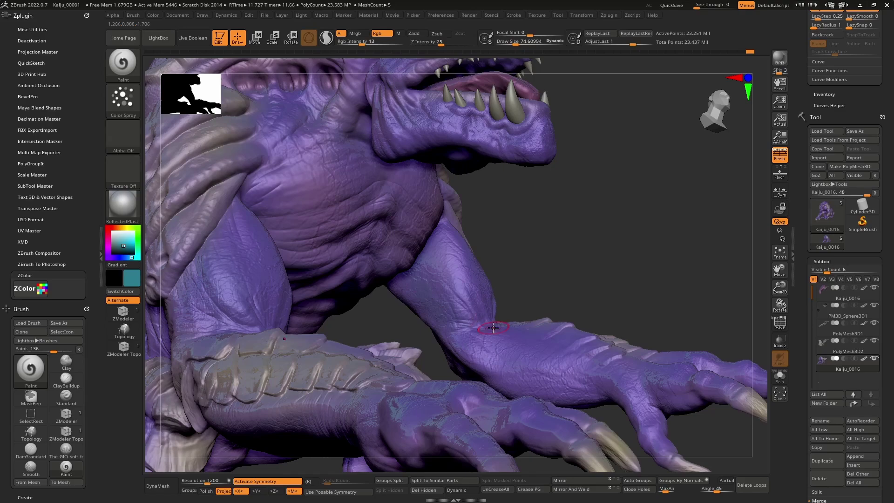
pyautogui.moveTo(493, 328); pyautogui.dragTo(449, 323, button='right')
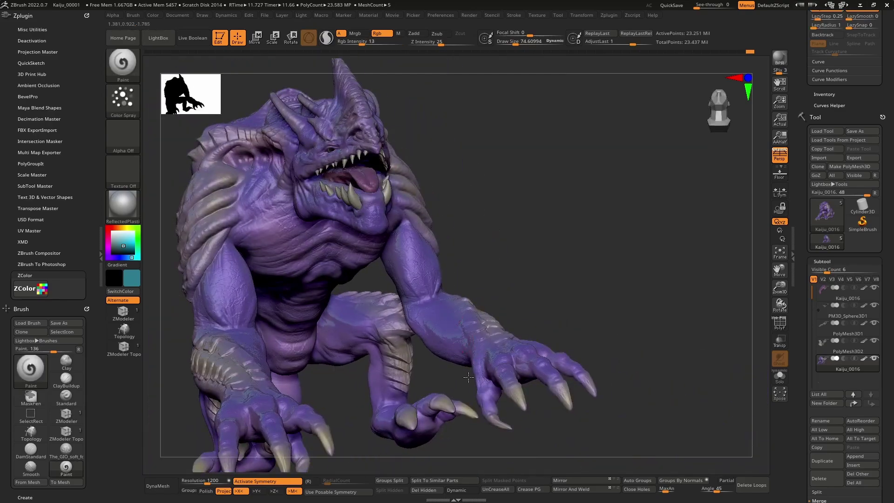
# Increase the draw size to about 87 and continue the faint teal tint over the hands, outer arms and flank
pyautogui.moveTo(484, 356)
pyautogui.mouseDown(button='right')
pyautogui.moveTo(470, 366)
pyautogui.moveTo(494, 375)
pyautogui.moveTo(498, 366)
pyautogui.moveTo(523, 368)
pyautogui.mouseUp(button='right')
pyautogui.press(']')
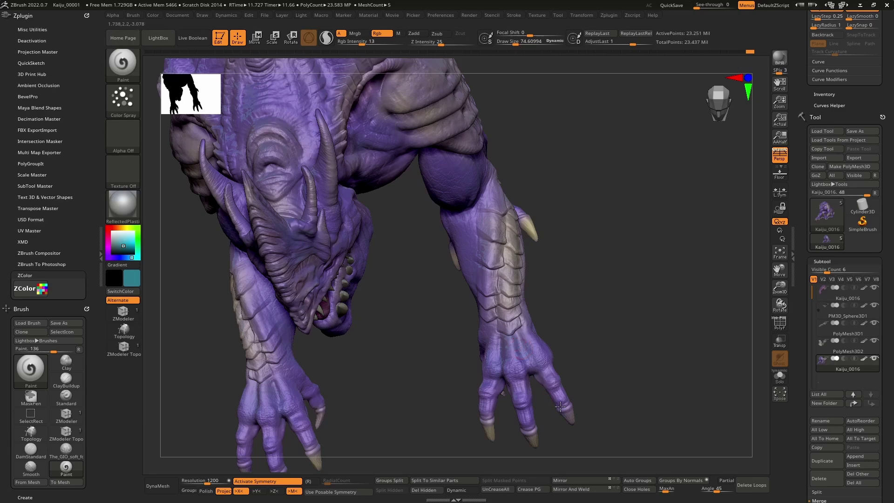
pyautogui.moveTo(510, 398); pyautogui.dragTo(575, 360, button='right')
pyautogui.moveTo(580, 301); pyautogui.dragTo(568, 309, button='right')
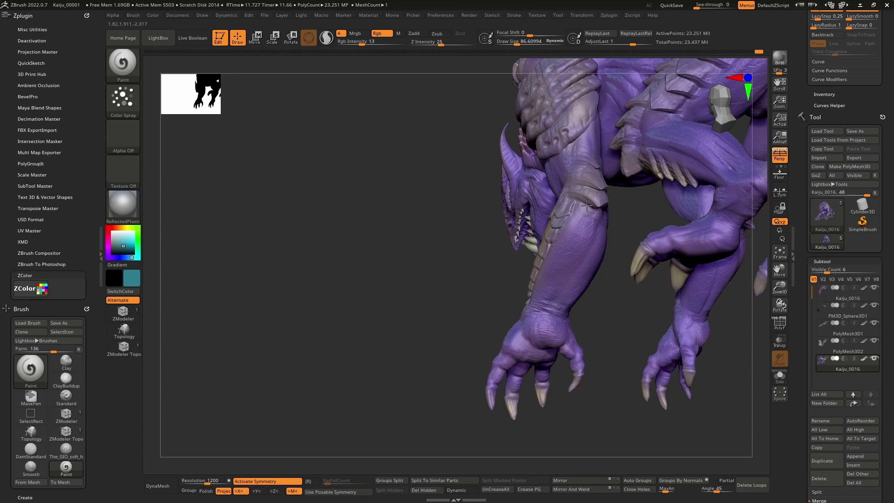
pyautogui.moveTo(587, 205); pyautogui.dragTo(538, 205, button='right')
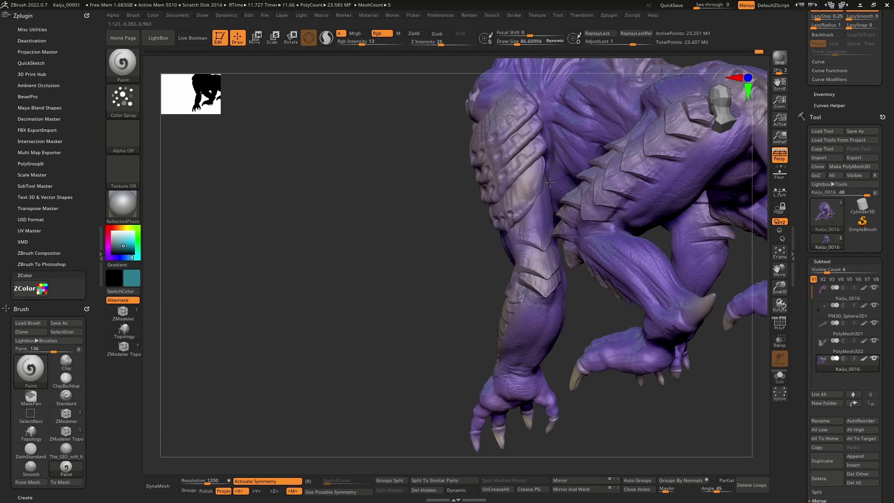
# Enlarge the Paint brush to a draw size of about 274 and tint the creature's flank and back with muted teal
pyautogui.moveTo(556, 158)
pyautogui.mouseDown(button='right')
pyautogui.moveTo(493, 223)
pyautogui.moveTo(488, 298)
pyautogui.mouseUp(button='right')
pyautogui.press('space')
pyautogui.moveTo(530, 248); pyautogui.dragTo(544, 249)
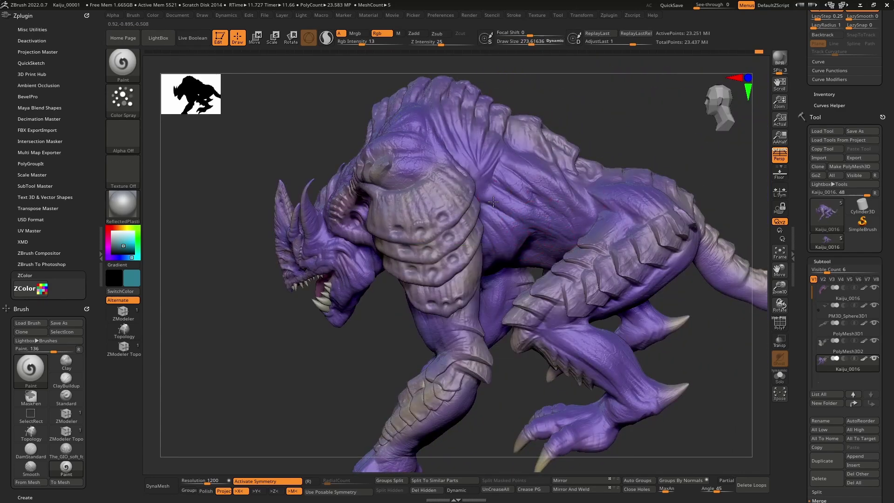
pyautogui.moveTo(495, 212); pyautogui.dragTo(591, 233, button='right')
# Reduce the draw size to about 86 and spray muted teal over the creature's back and hind legs
pyautogui.press('space')
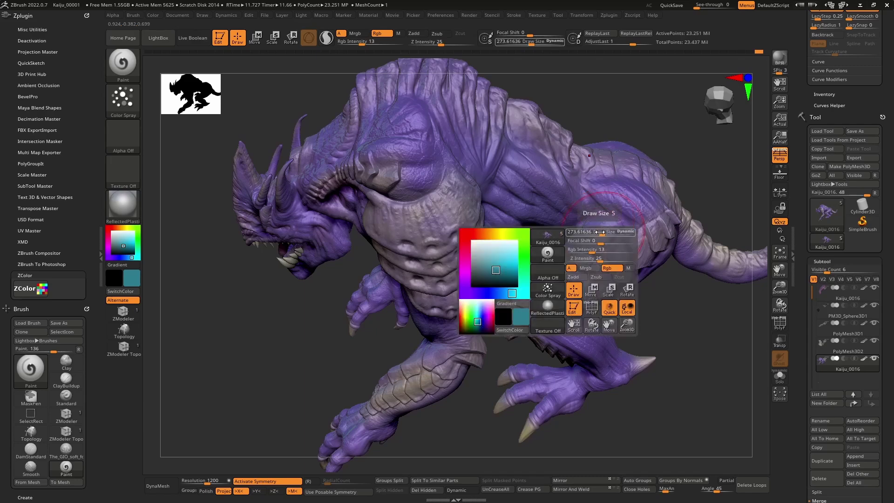
pyautogui.moveTo(601, 232); pyautogui.dragTo(587, 234)
pyautogui.moveTo(622, 227)
pyautogui.mouseDown(button='right')
pyautogui.moveTo(566, 222)
pyautogui.moveTo(580, 213)
pyautogui.mouseUp(button='right')
pyautogui.moveTo(527, 278); pyautogui.dragTo(572, 243, button='right')
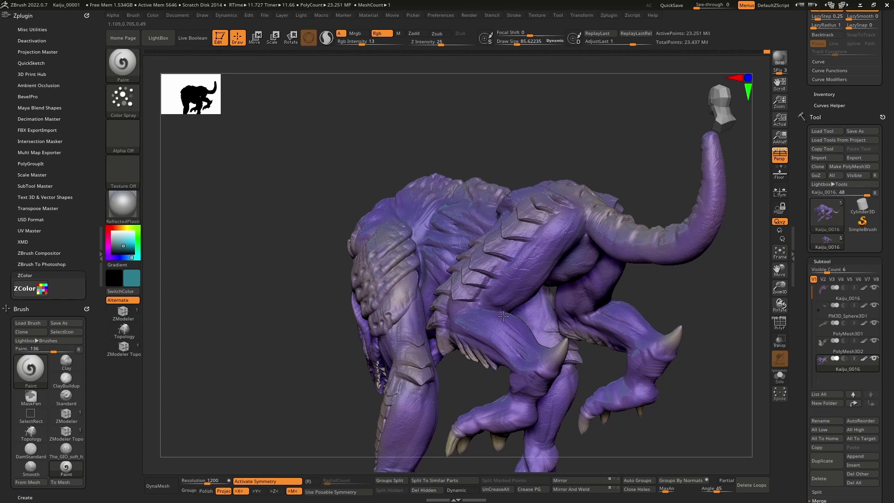
pyautogui.moveTo(503, 316); pyautogui.dragTo(497, 352, button='right')
pyautogui.moveTo(523, 314); pyautogui.dragTo(467, 233, button='right')
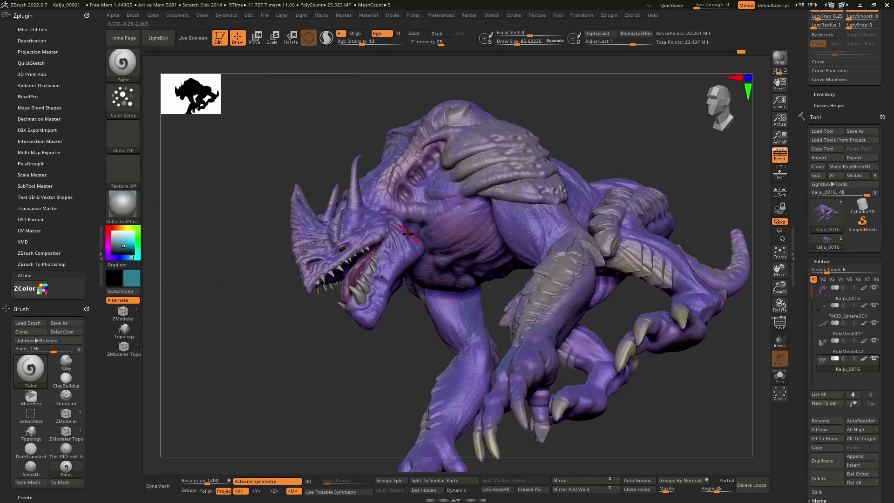
# Dab teal on the creature's neck area and QuickSave the project
pyautogui.click(442, 264)
pyautogui.keyDown('ctrl'); pyautogui.moveTo(345, 213); pyautogui.dragTo(532, 179, button='right'); pyautogui.keyUp('ctrl')
pyautogui.click(672, 5)
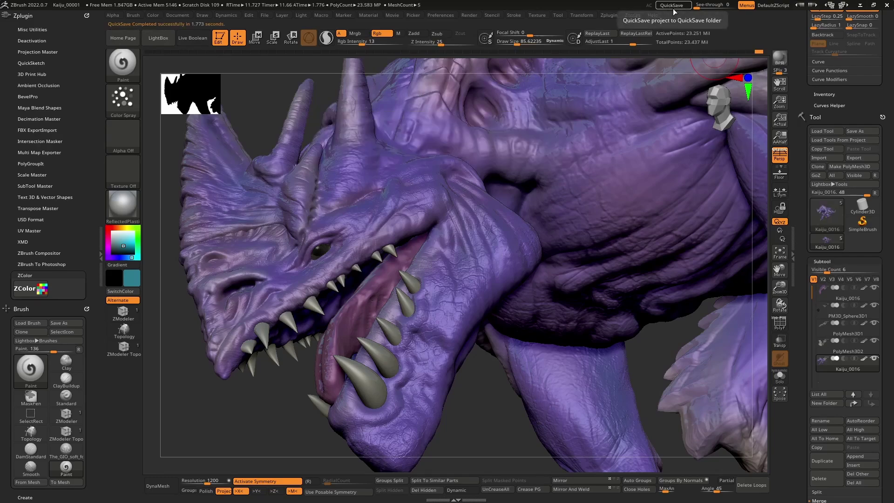
# Choose a pale yellow paint colour and brush it over the face and head crest with draw sizes of about 14 to 46
pyautogui.keyDown('alt'); pyautogui.moveTo(427, 268); pyautogui.dragTo(356, 287, button='right'); pyautogui.keyUp('alt')
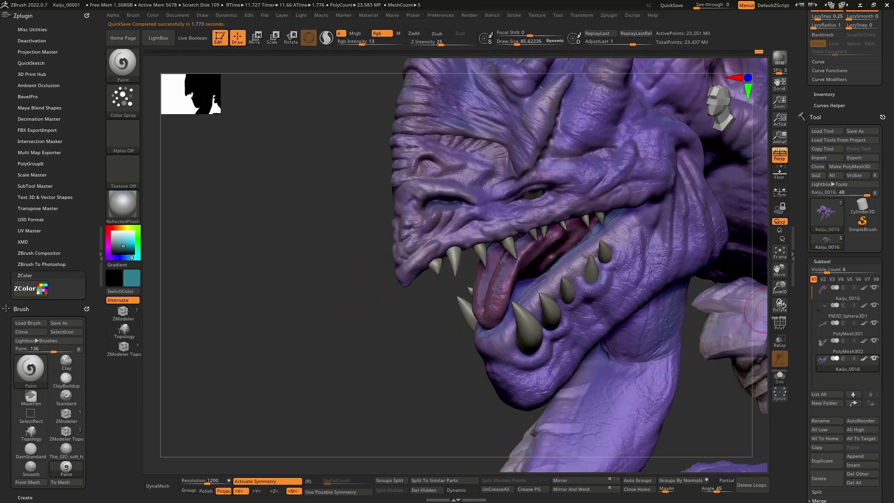
pyautogui.press('c')
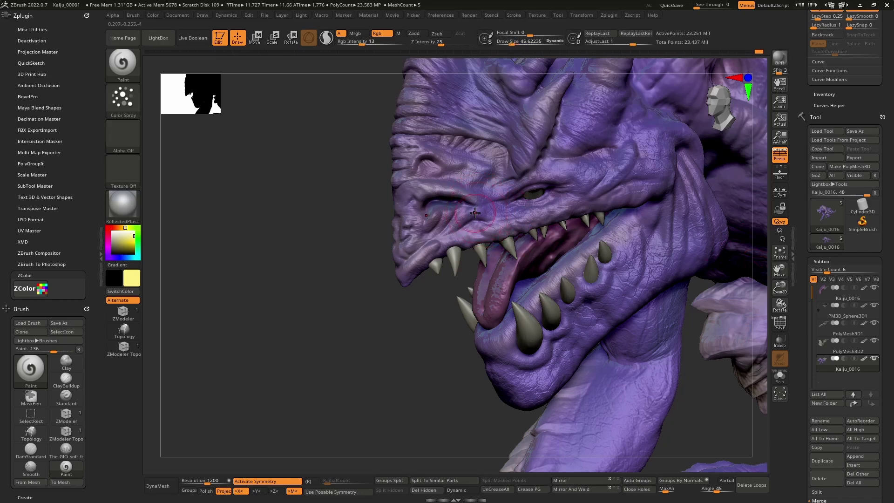
pyautogui.moveTo(479, 211)
pyautogui.keyDown('ctrl'); pyautogui.mouseDown(button='right')
pyautogui.moveTo(485, 236)
pyautogui.moveTo(492, 229)
pyautogui.mouseUp(button='right'); pyautogui.keyUp('ctrl')
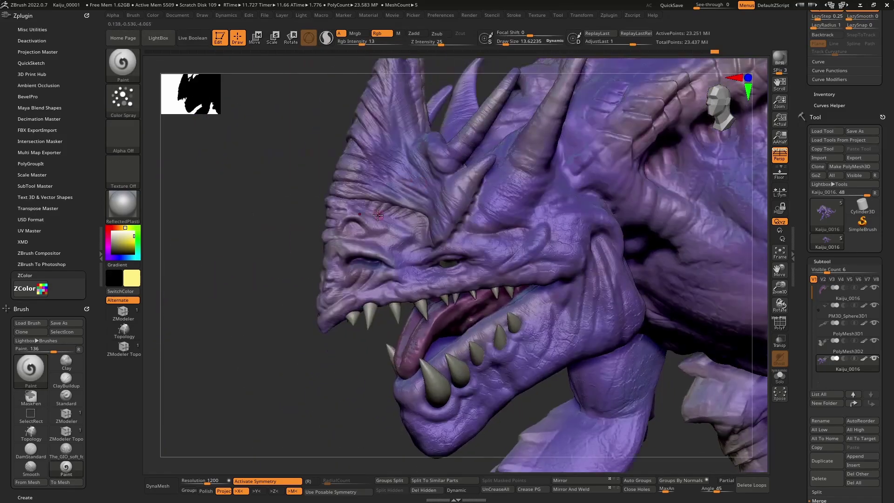
pyautogui.moveTo(378, 215); pyautogui.dragTo(328, 219)
pyautogui.press(']')
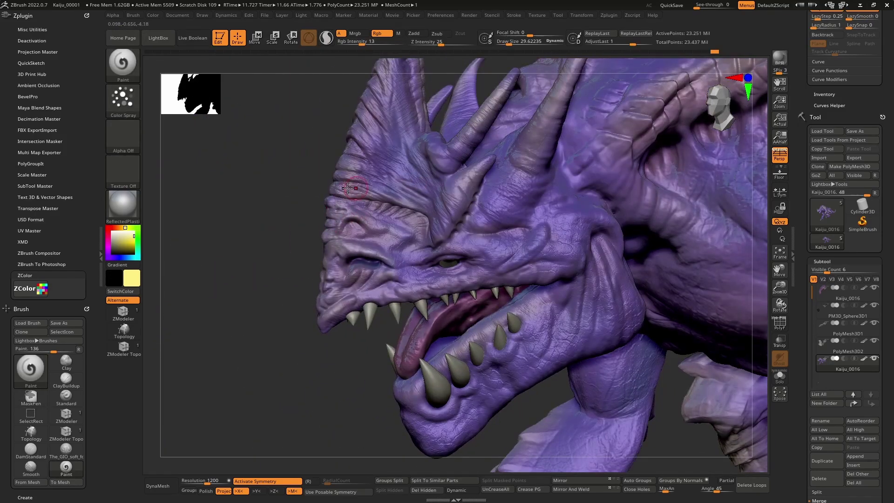
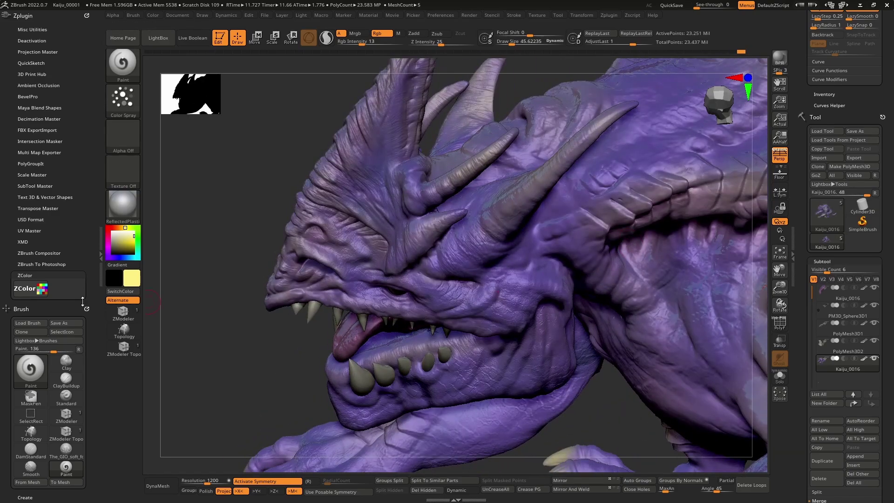
# Darken the paint colour to olive and tint the horns on the head with a draw size of about 46
pyautogui.click(121, 240)
pyautogui.moveTo(121, 238); pyautogui.dragTo(122, 247)
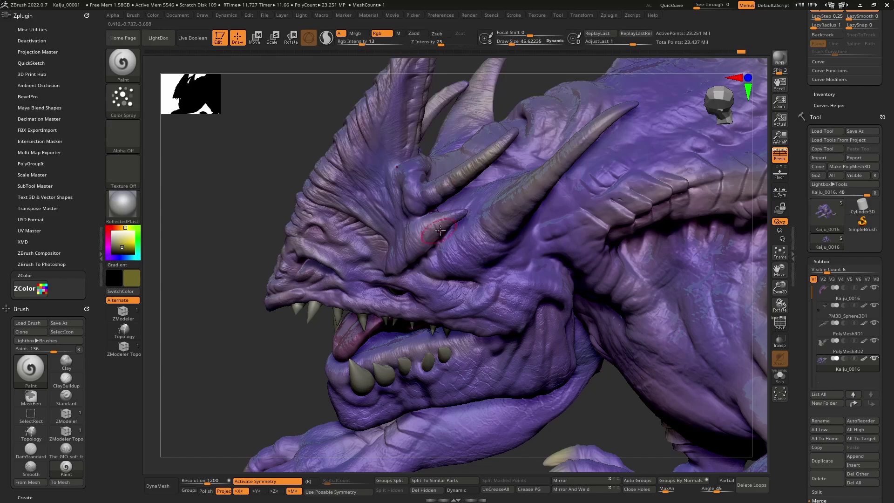
pyautogui.moveTo(470, 231); pyautogui.dragTo(421, 185, button='right')
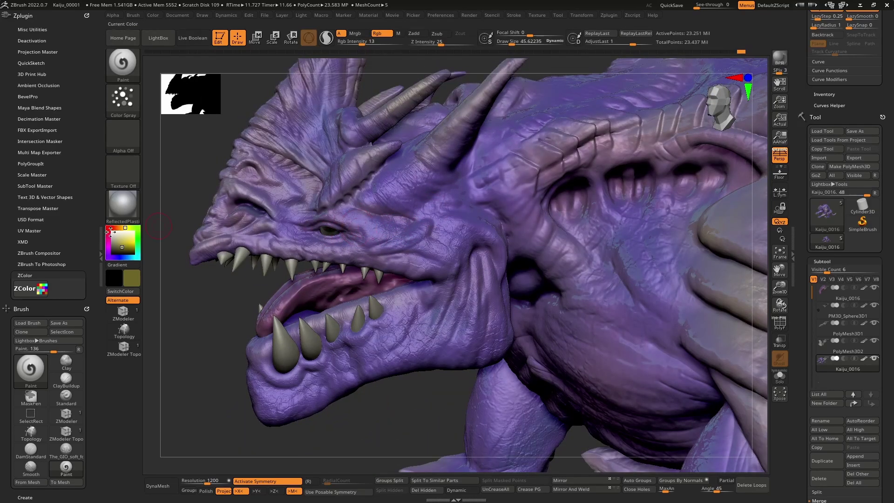
# Choose a light purplish pink, paint the face with the draw size reduced to about 22, and undo three unwanted strokes
pyautogui.moveTo(126, 229)
pyautogui.mouseDown()
pyautogui.moveTo(109, 243)
pyautogui.moveTo(121, 238)
pyautogui.mouseUp()
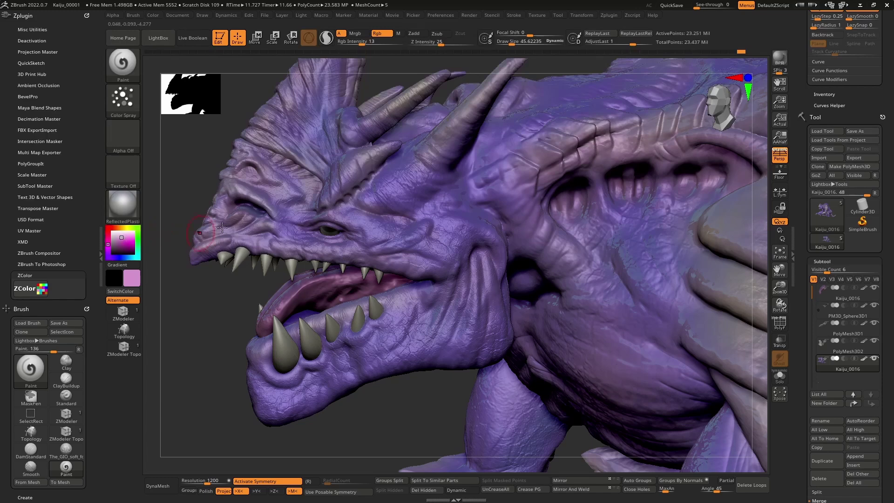
pyautogui.press('[')
pyautogui.press('[')
pyautogui.press('[')
pyautogui.hotkey('ctrl', 'z')
pyautogui.hotkey('ctrl', 'z')
pyautogui.hotkey('ctrl', 'z')
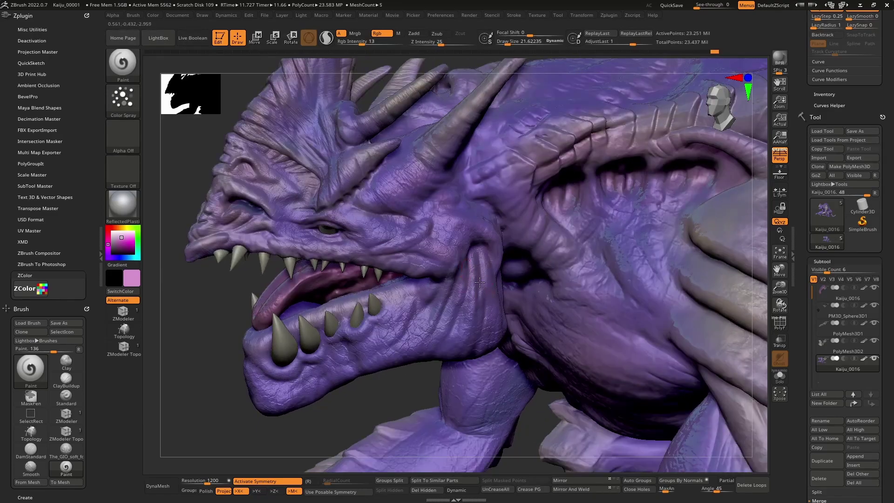
# Shift the paint colour to a saturated pink and paint the gums around the upper and lower teeth
pyautogui.moveTo(470, 326)
pyautogui.mouseDown(button='right')
pyautogui.moveTo(461, 322)
pyautogui.moveTo(469, 326)
pyautogui.mouseUp(button='right')
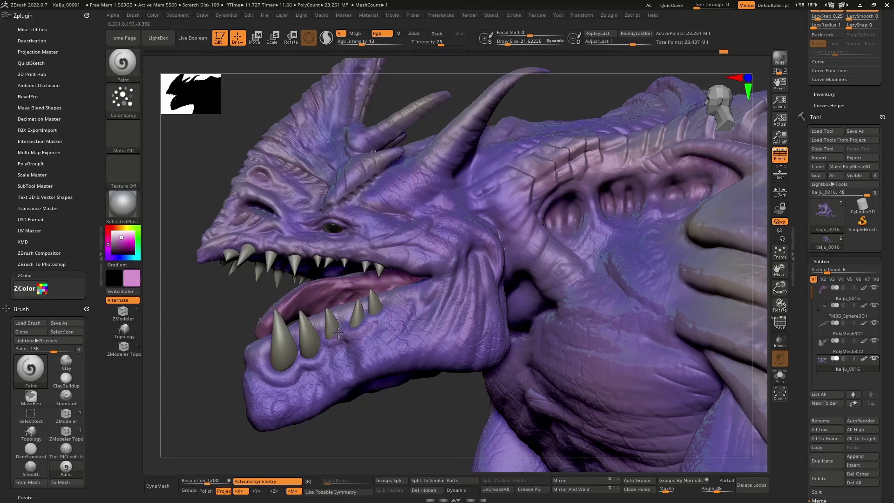
pyautogui.moveTo(316, 348); pyautogui.dragTo(320, 350, button='right')
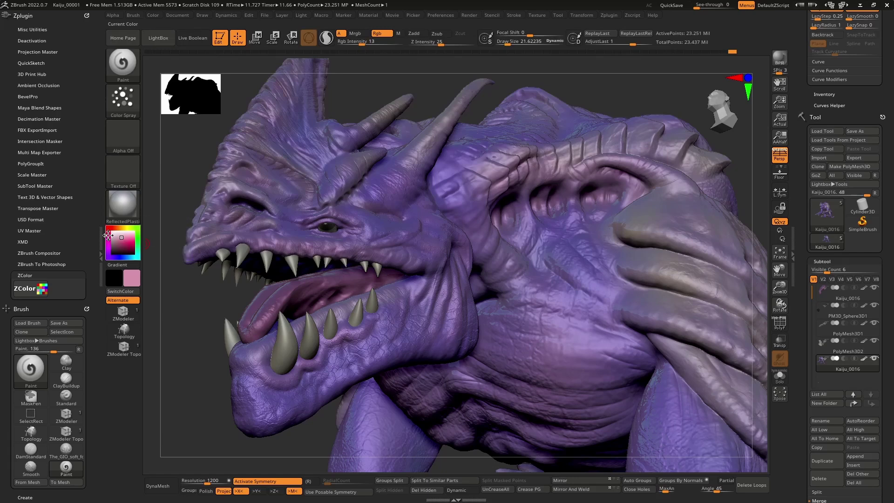
pyautogui.click(126, 238)
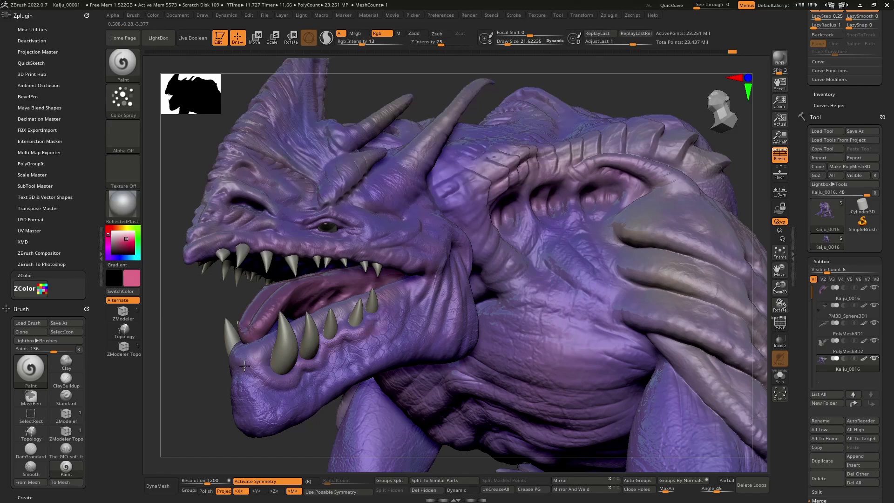
pyautogui.moveTo(335, 312); pyautogui.dragTo(372, 310, button='right')
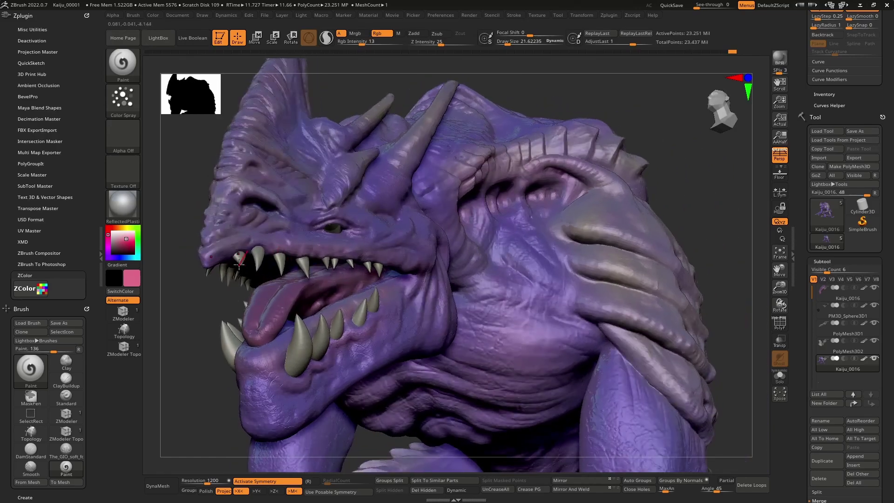
pyautogui.moveTo(365, 258); pyautogui.dragTo(357, 238, button='right')
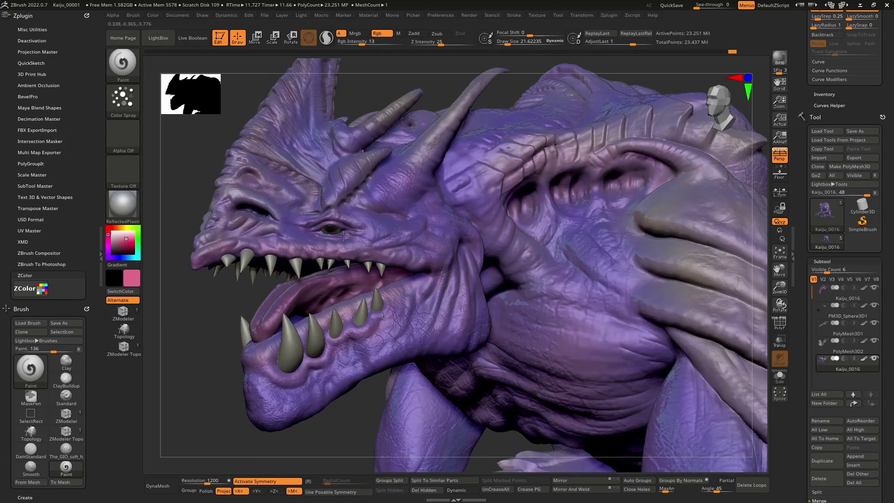
# Choose a golden tan colour and paint the skin around the eye, nostril and lower jaw with draw sizes of about 22 to 46
pyautogui.moveTo(118, 228); pyautogui.dragTo(122, 228)
pyautogui.moveTo(357, 235); pyautogui.dragTo(355, 225)
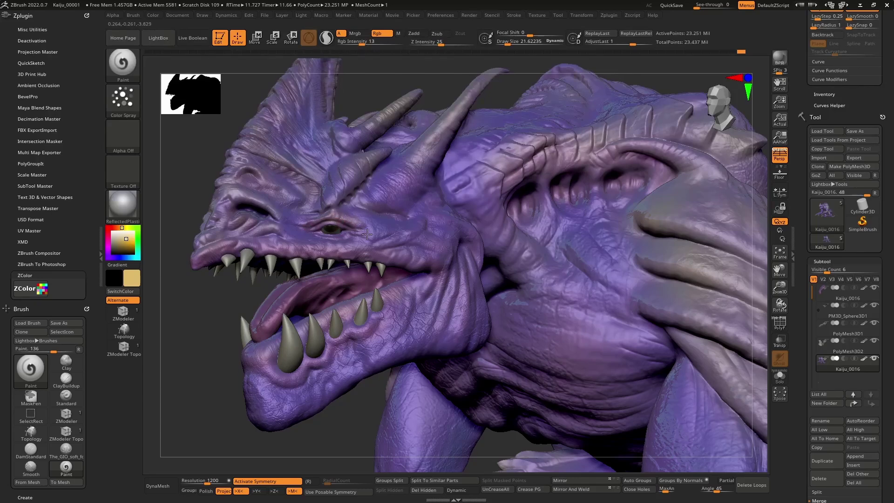
pyautogui.moveTo(287, 228); pyautogui.dragTo(265, 208)
pyautogui.moveTo(233, 373); pyautogui.dragTo(266, 377)
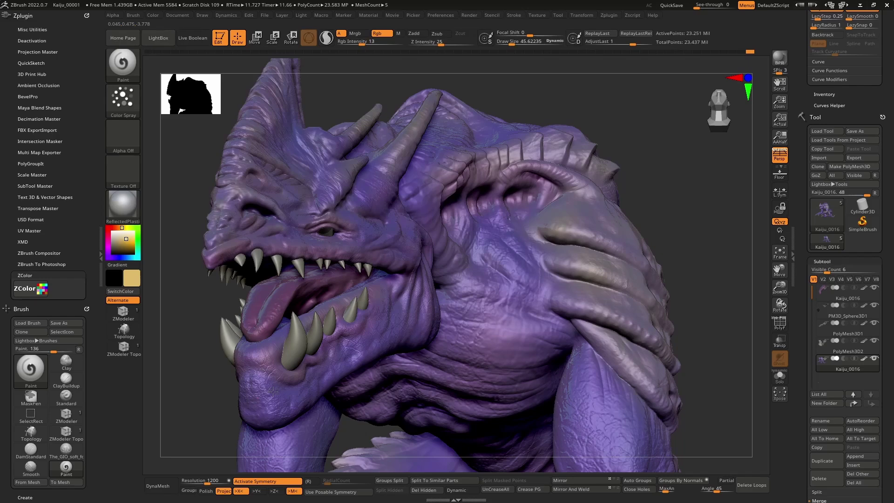
pyautogui.moveTo(317, 378); pyautogui.dragTo(279, 380, button='right')
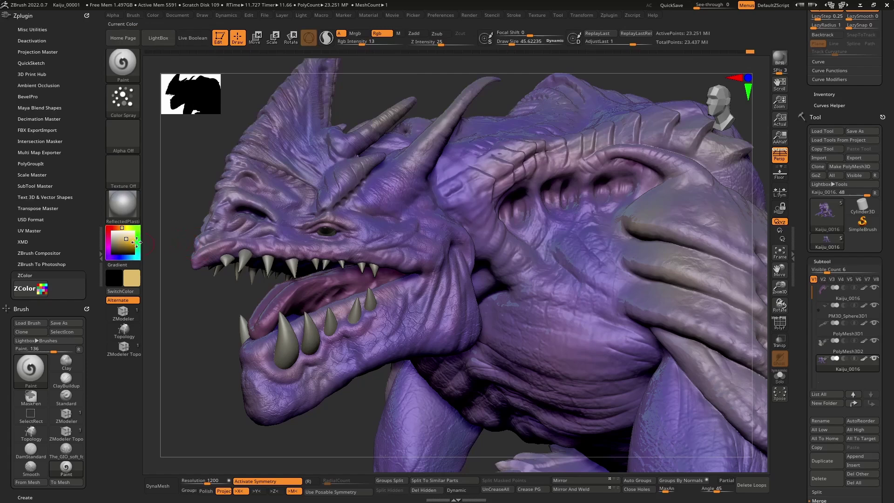
# Desaturate the paint colour to beige and paint the neck and wrinkled chest folds with draw sizes of about 34 to 46
pyautogui.moveTo(122, 240); pyautogui.dragTo(118, 240)
pyautogui.moveTo(220, 276); pyautogui.dragTo(382, 333, button='right')
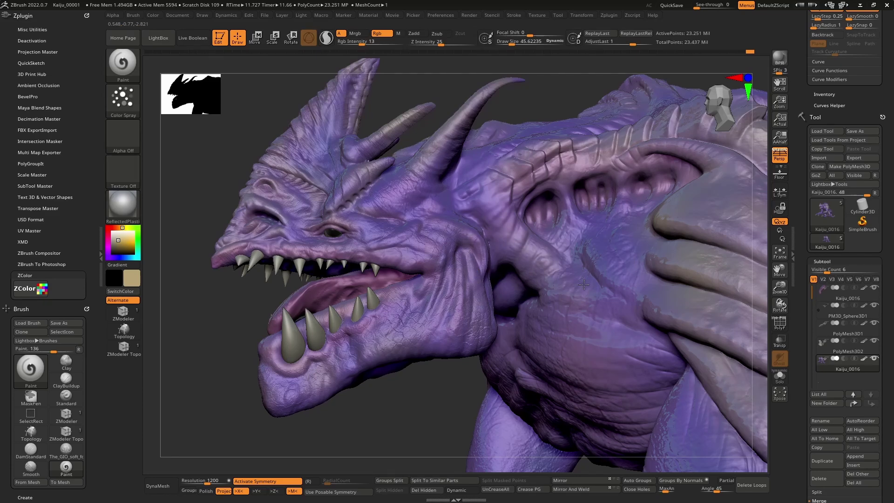
pyautogui.moveTo(609, 368); pyautogui.dragTo(433, 316, button='right')
pyautogui.press('[')
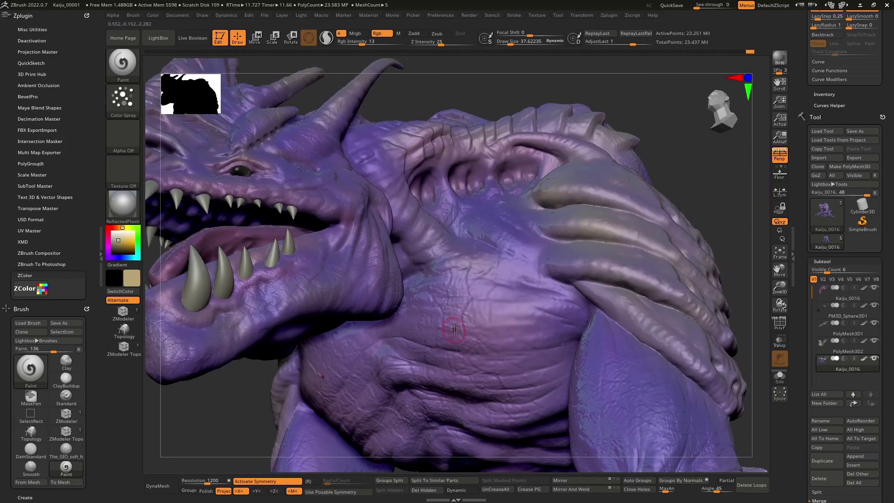
pyautogui.moveTo(521, 348)
pyautogui.mouseDown()
pyautogui.moveTo(531, 333)
pyautogui.moveTo(478, 311)
pyautogui.moveTo(486, 298)
pyautogui.moveTo(569, 301)
pyautogui.mouseUp()
pyautogui.moveTo(488, 386); pyautogui.dragTo(479, 332, button='right')
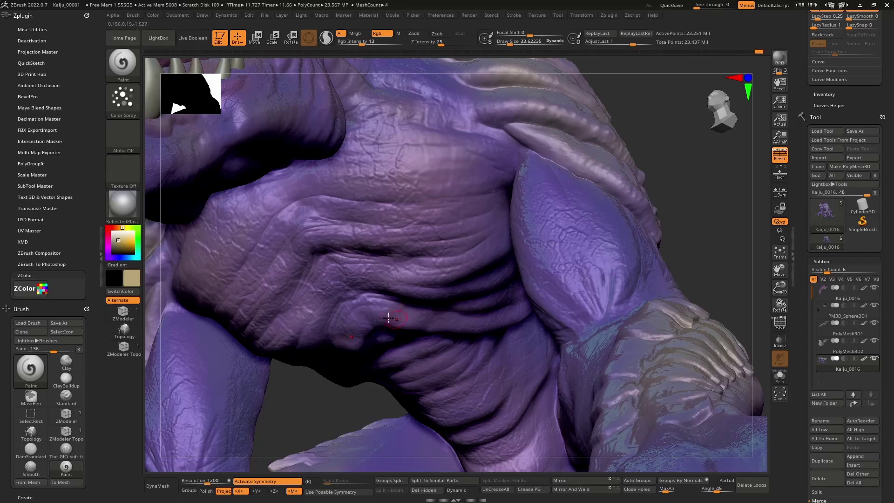
pyautogui.moveTo(491, 255); pyautogui.dragTo(512, 295, button='right')
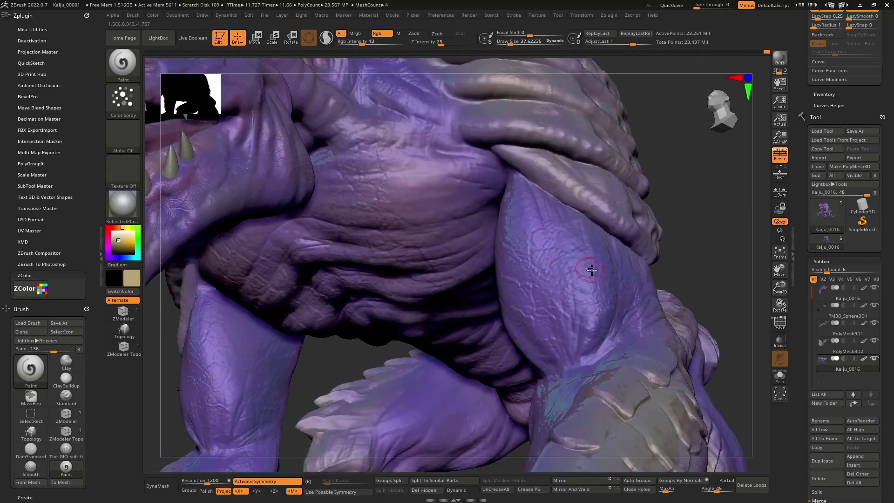
# Paint beige over the front upper arm with draw sizes of about 50 and 42
pyautogui.press(']')
pyautogui.press(']')
pyautogui.moveTo(569, 220); pyautogui.dragTo(476, 257, button='right')
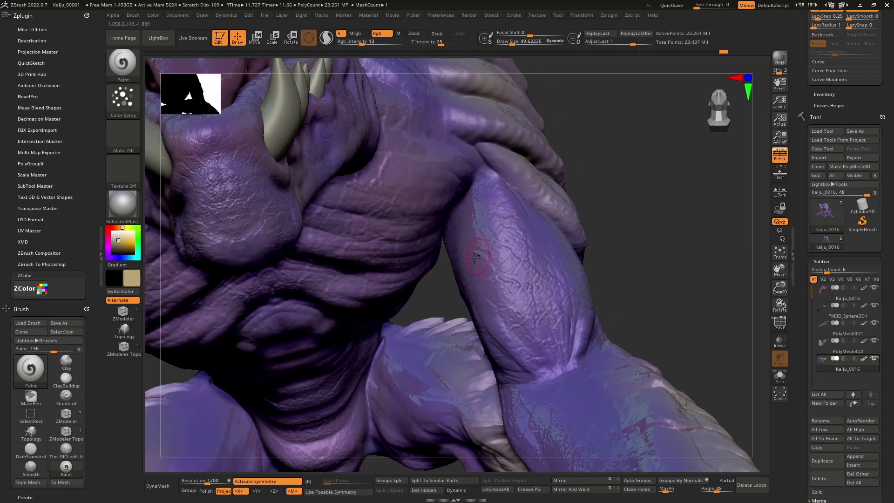
pyautogui.moveTo(513, 315); pyautogui.dragTo(515, 276, button='right')
pyautogui.press('[')
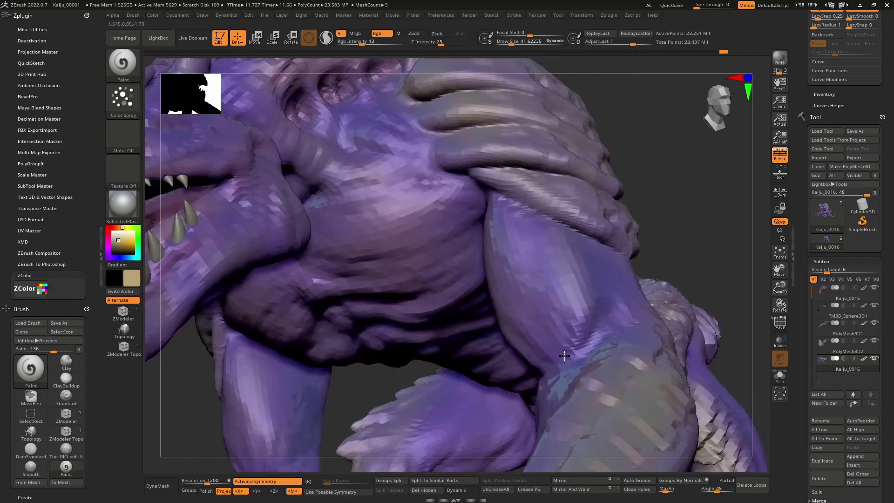
# Paint beige over the muscle folds on the creature's flank and back with a draw size of about 42
pyautogui.keyDown('ctrl'); pyautogui.moveTo(565, 356); pyautogui.dragTo(419, 233, button='right'); pyautogui.keyUp('ctrl')
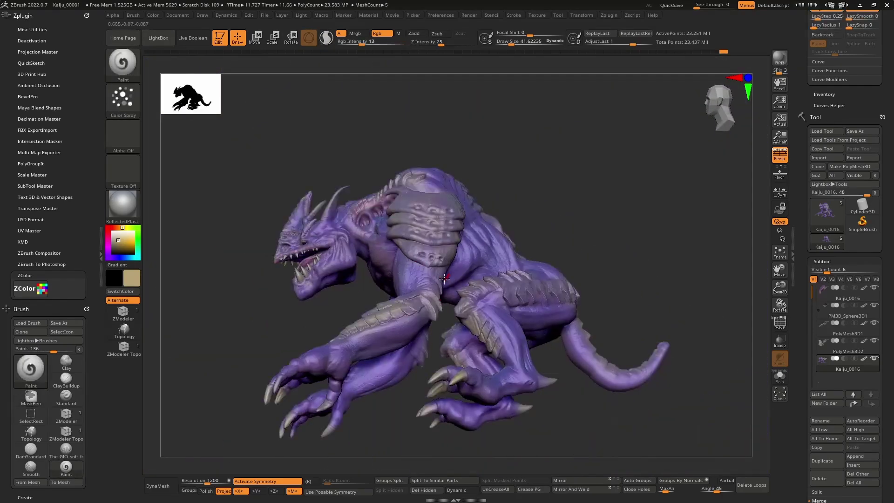
pyautogui.moveTo(507, 228); pyautogui.dragTo(461, 231, button='right')
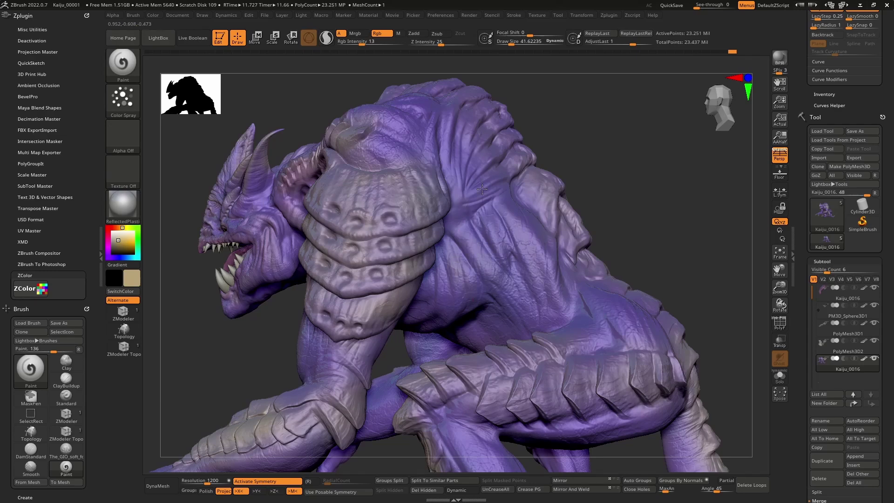
pyautogui.moveTo(496, 210); pyautogui.dragTo(486, 180, button='right')
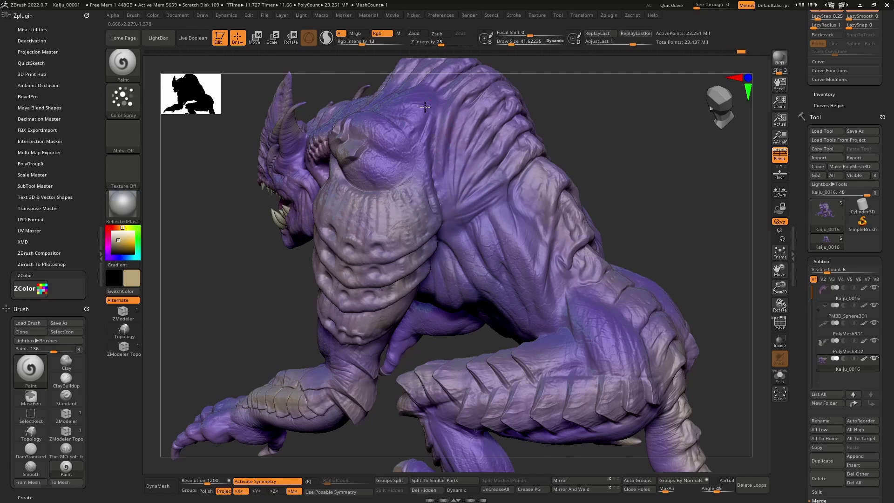
# Enlarge the brush to a draw size of about 54 and paint beige over the shoulder and upper back
pyautogui.keyDown('alt'); pyautogui.moveTo(404, 169); pyautogui.dragTo(431, 220, button='right'); pyautogui.keyUp('alt')
pyautogui.press(']')
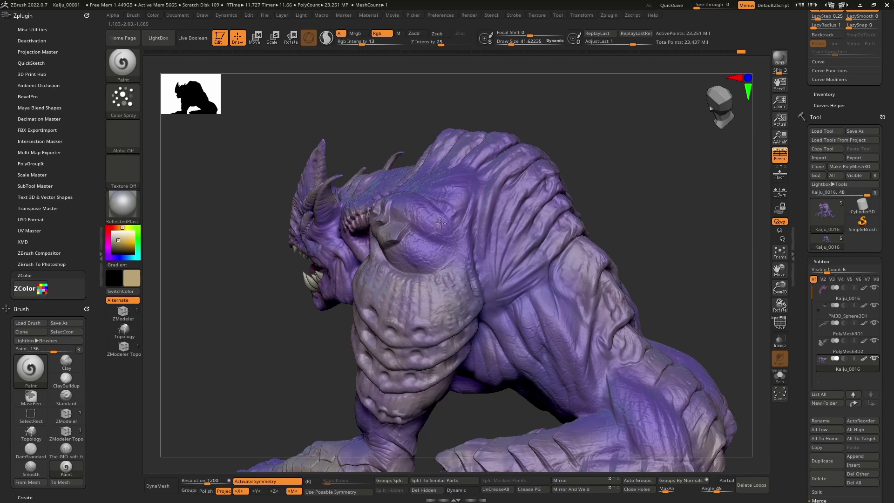
pyautogui.moveTo(415, 229); pyautogui.dragTo(415, 240)
pyautogui.moveTo(447, 215); pyautogui.dragTo(449, 189, button='right')
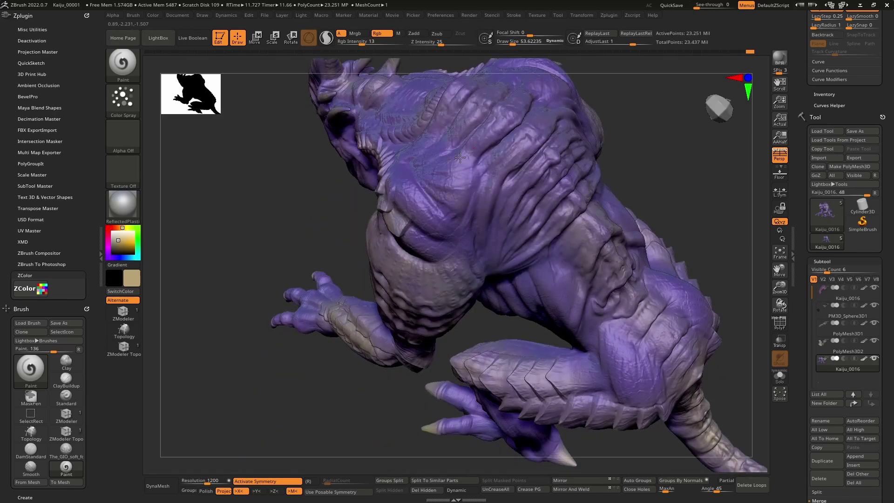
pyautogui.moveTo(427, 154); pyautogui.dragTo(444, 181, button='right')
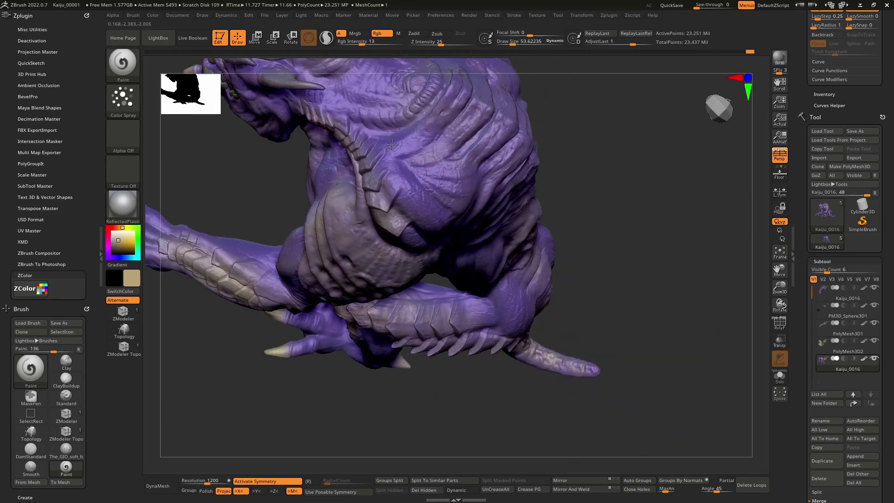
pyautogui.moveTo(358, 128); pyautogui.dragTo(446, 213, button='right')
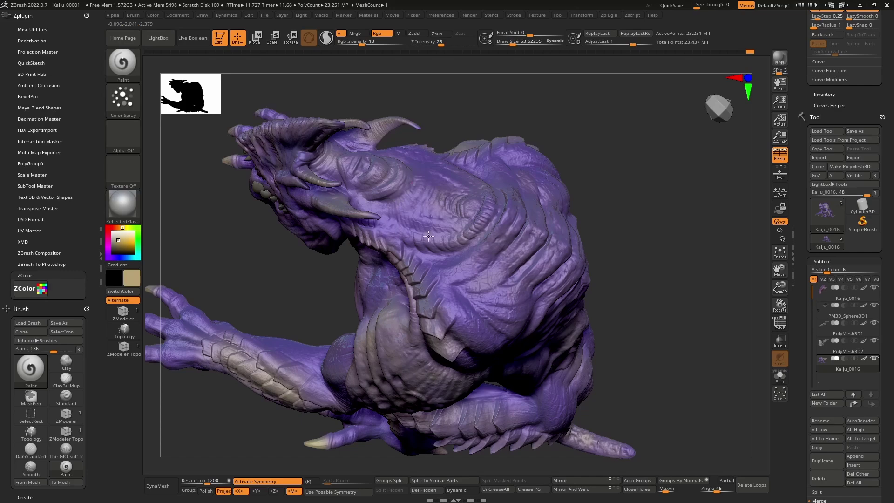
# Compare the sculpt by toggling polypaint display on the body, teeth, eye and upper Kaiju_0016 subtools, and reselect the body
pyautogui.moveTo(421, 215); pyautogui.dragTo(637, 180, button='right')
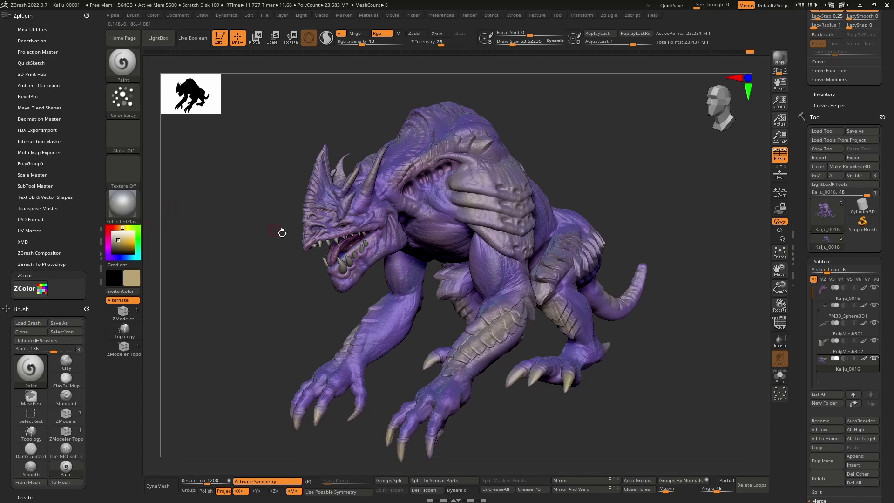
pyautogui.click(863, 359)
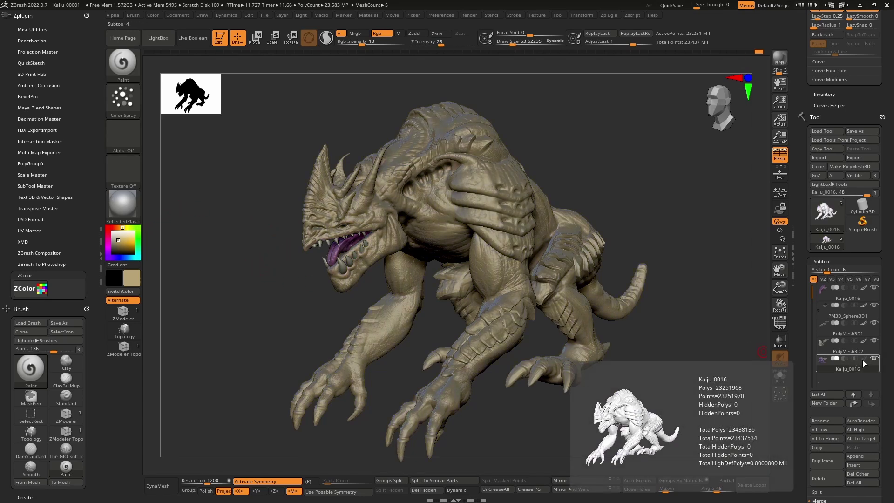
pyautogui.click(864, 360)
pyautogui.click(864, 360)
pyautogui.click(864, 359)
pyautogui.click(866, 340)
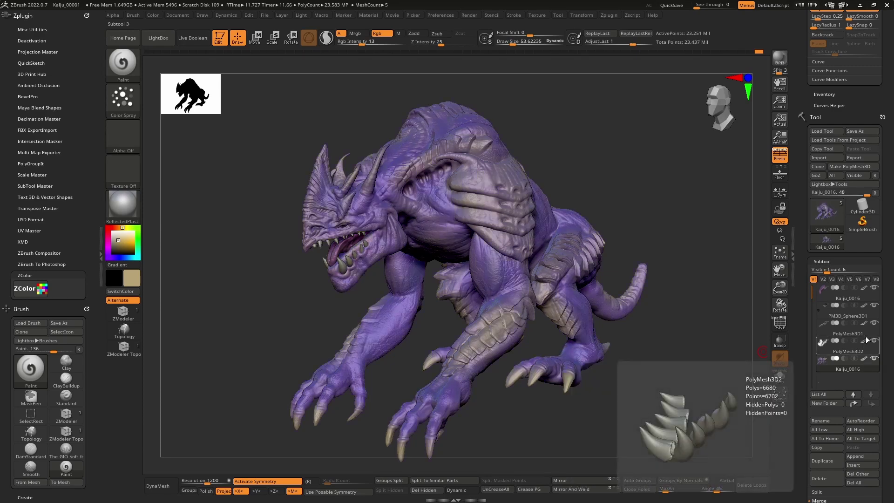
pyautogui.click(865, 311)
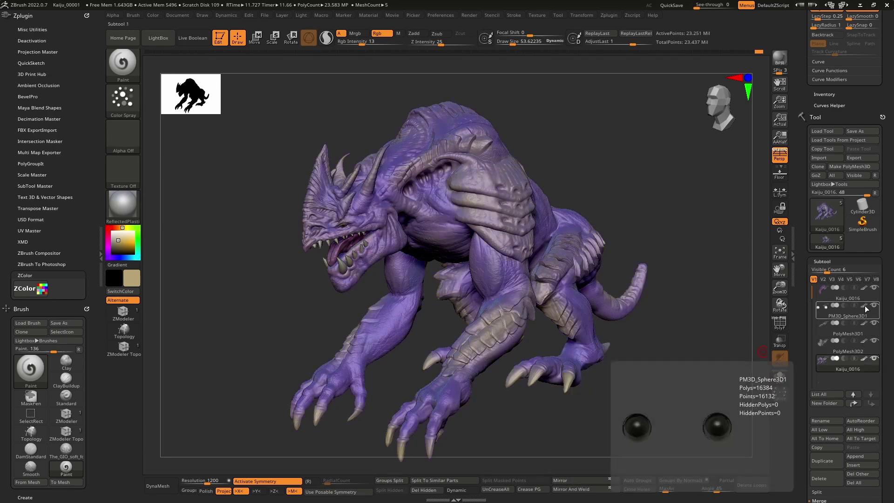
pyautogui.click(864, 287)
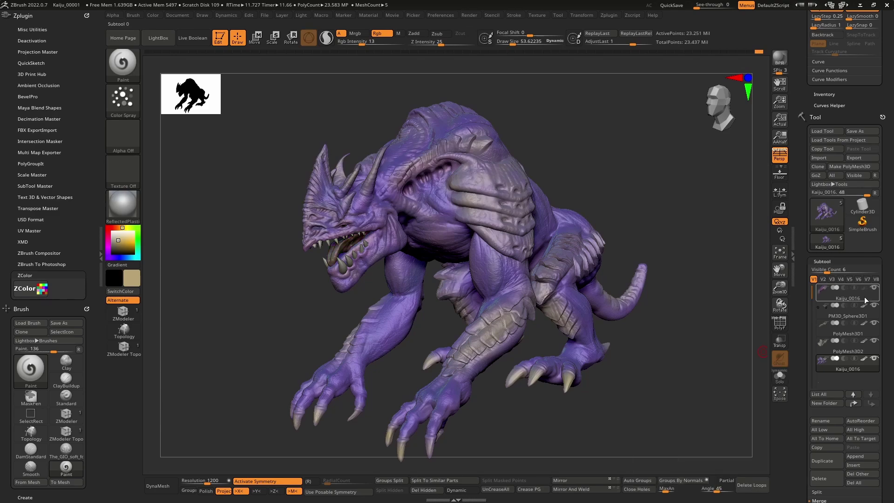
pyautogui.click(853, 366)
# Sample purple from the face, darken it to a muted tone and reduce the brush to a draw size of about 18
pyautogui.keyDown('ctrl'); pyautogui.moveTo(342, 188); pyautogui.dragTo(404, 214, button='right'); pyautogui.keyUp('ctrl')
pyautogui.moveTo(404, 214)
pyautogui.keyDown('ctrl'); pyautogui.mouseDown(button='right')
pyautogui.moveTo(420, 250)
pyautogui.moveTo(453, 273)
pyautogui.moveTo(488, 334)
pyautogui.mouseUp(button='right'); pyautogui.keyUp('ctrl')
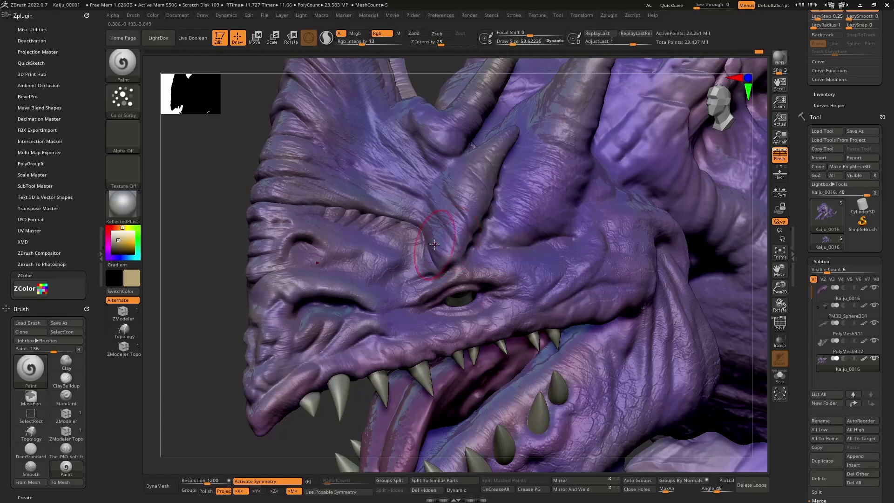
pyautogui.press('[')
pyautogui.press('[')
pyautogui.press('[')
pyautogui.press('[')
pyautogui.press('[')
pyautogui.press('[')
pyautogui.press('c')
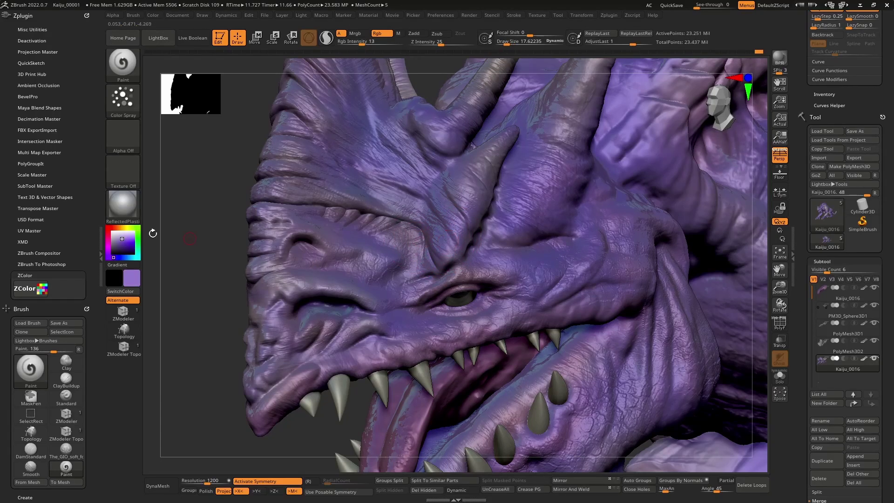
pyautogui.moveTo(121, 239); pyautogui.dragTo(116, 244)
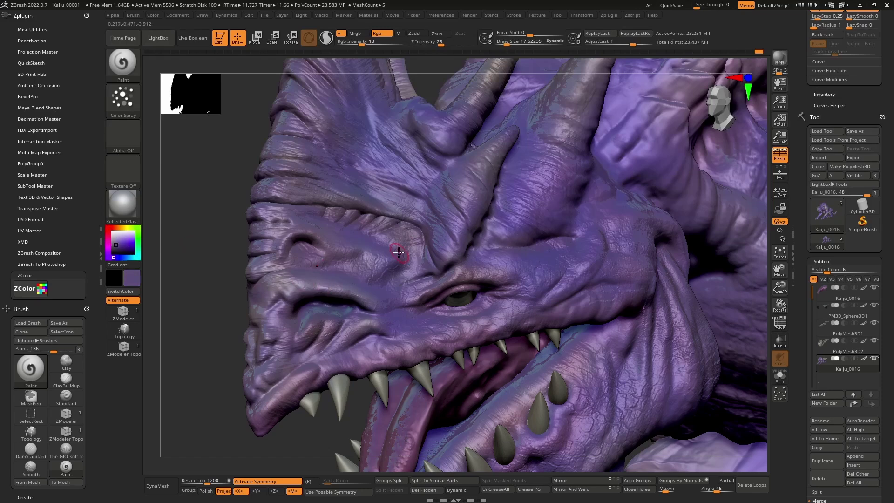
# Paint dark purple into the brow ridge folds and the creases between nostril and eye with a draw size of 10
pyautogui.press('[')
pyautogui.moveTo(361, 217)
pyautogui.mouseDown()
pyautogui.moveTo(296, 204)
pyautogui.moveTo(325, 211)
pyautogui.mouseUp()
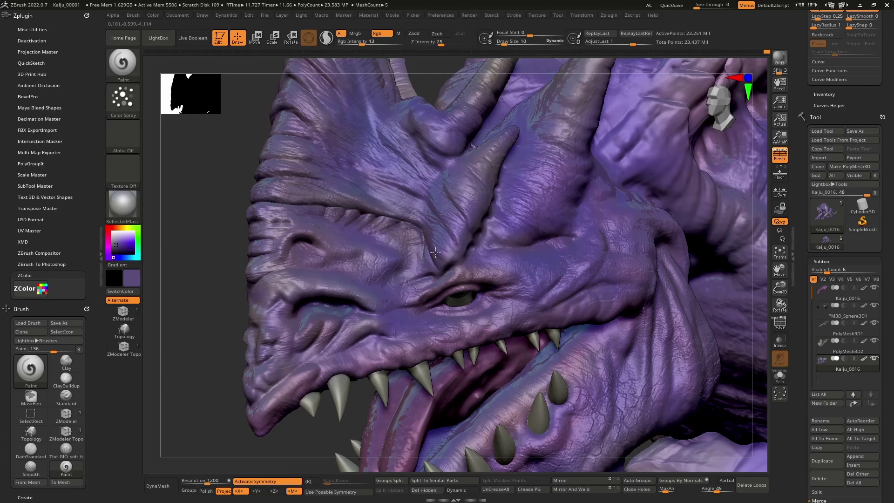
pyautogui.moveTo(422, 249)
pyautogui.mouseDown()
pyautogui.moveTo(414, 243)
pyautogui.moveTo(414, 259)
pyautogui.mouseUp()
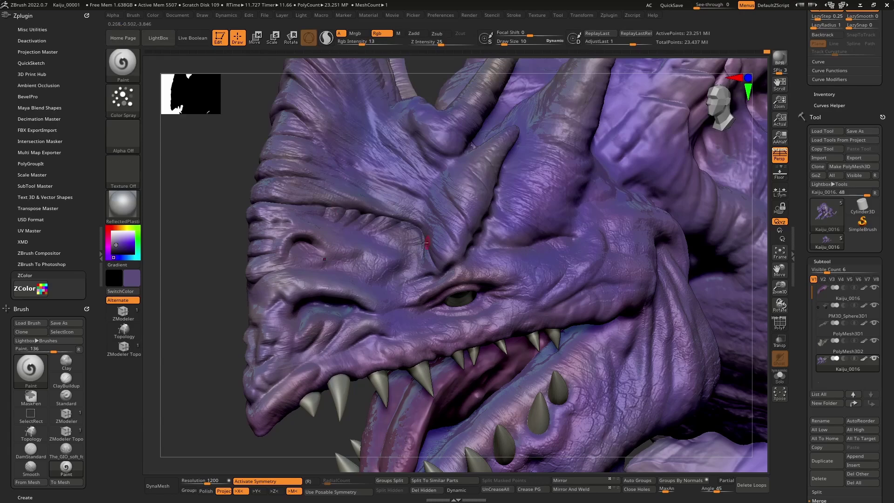
pyautogui.keyDown('ctrl'); pyautogui.moveTo(423, 242); pyautogui.dragTo(290, 227, button='right'); pyautogui.keyUp('ctrl')
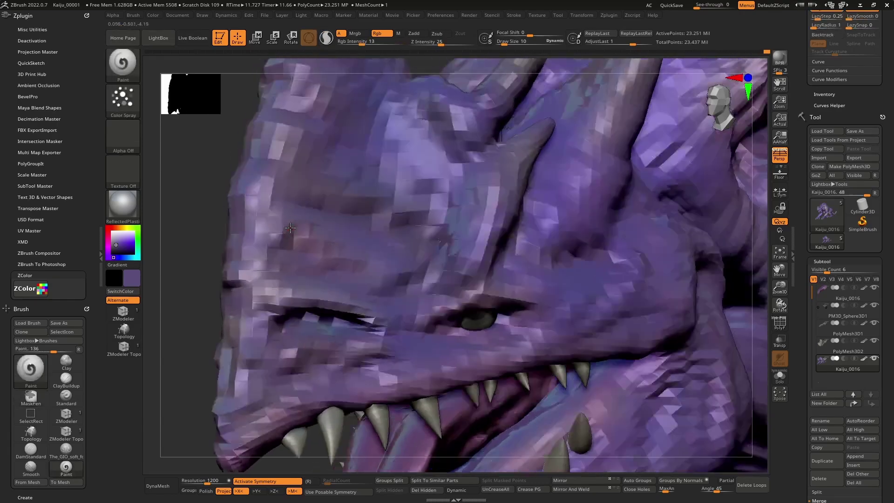
pyautogui.moveTo(289, 227)
pyautogui.keyDown('alt'); pyautogui.mouseDown()
pyautogui.moveTo(310, 247)
pyautogui.moveTo(284, 247)
pyautogui.mouseUp(); pyautogui.keyUp('alt')
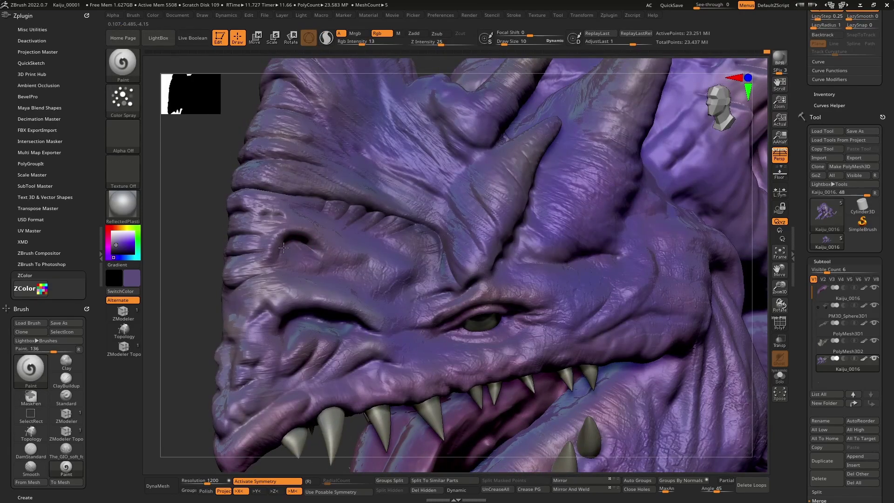
pyautogui.moveTo(345, 265)
pyautogui.mouseDown()
pyautogui.moveTo(365, 268)
pyautogui.moveTo(346, 266)
pyautogui.mouseUp()
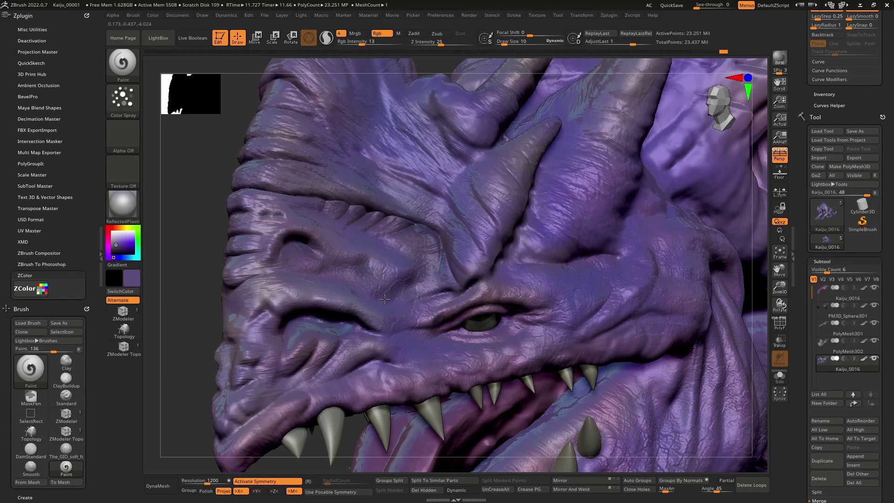
pyautogui.moveTo(450, 293); pyautogui.dragTo(436, 299)
# Paint dark purple around the eyelids and outer eye corner with a draw size of 8
pyautogui.moveTo(464, 320); pyautogui.dragTo(466, 311, button='right')
pyautogui.press('[')
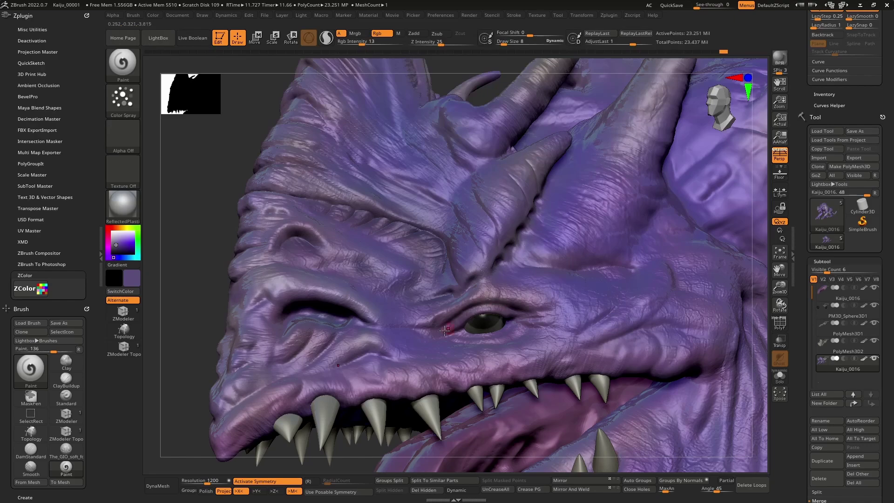
pyautogui.moveTo(519, 321); pyautogui.dragTo(533, 315)
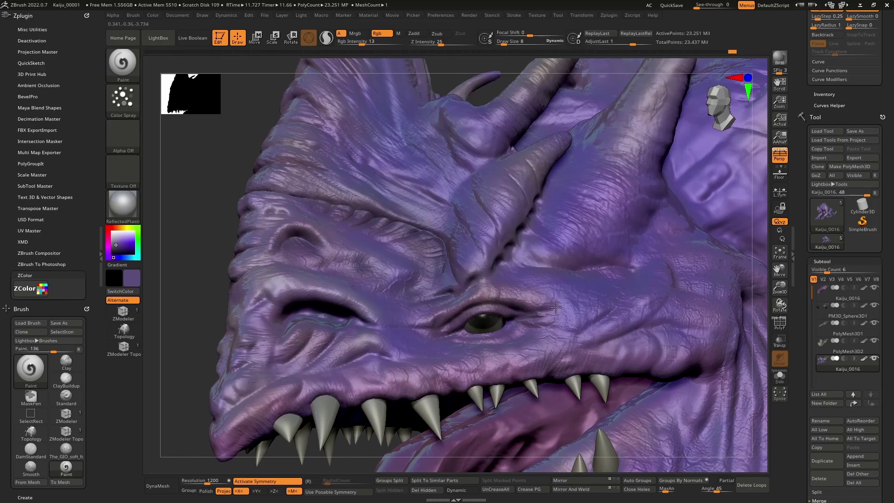
pyautogui.moveTo(555, 330); pyautogui.dragTo(521, 335, button='right')
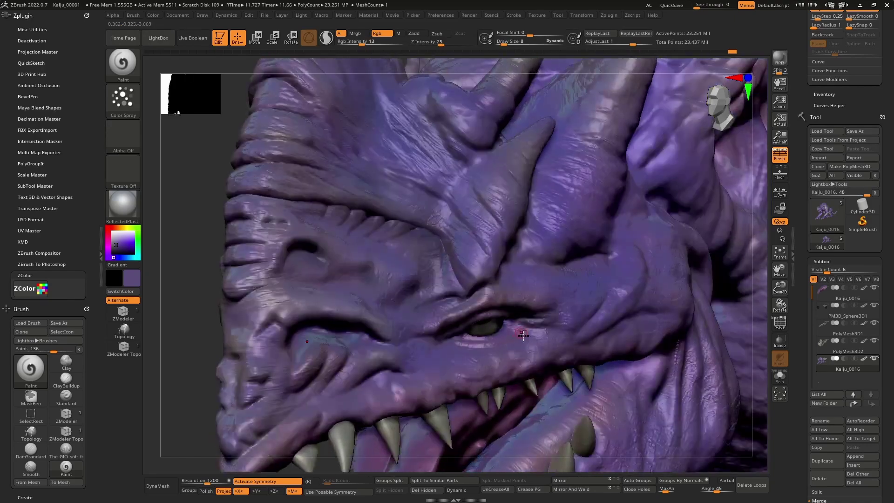
pyautogui.moveTo(461, 343); pyautogui.dragTo(462, 346, button='right')
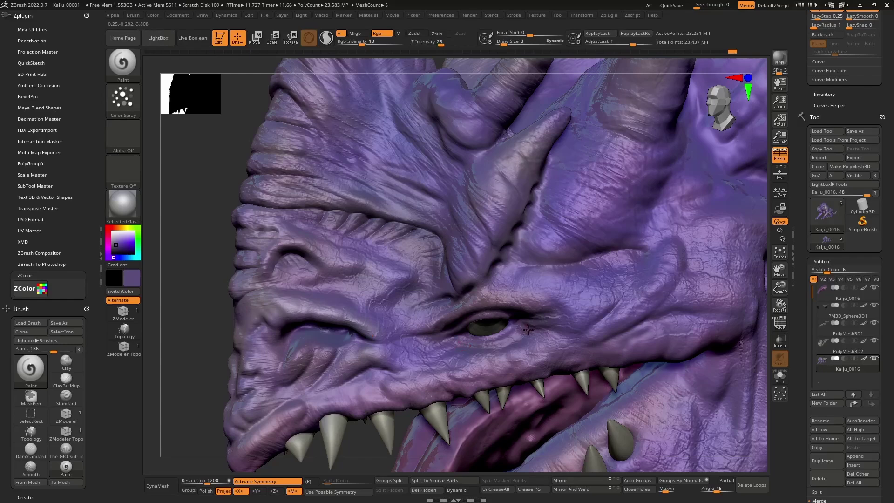
# Paint dark purple into the cheek creases behind the eye and above the upper lip with a draw size of 9
pyautogui.press('[')
pyautogui.press('[')
pyautogui.press(']')
pyautogui.press(']')
pyautogui.press(']')
pyautogui.moveTo(633, 307); pyautogui.dragTo(664, 318, button='right')
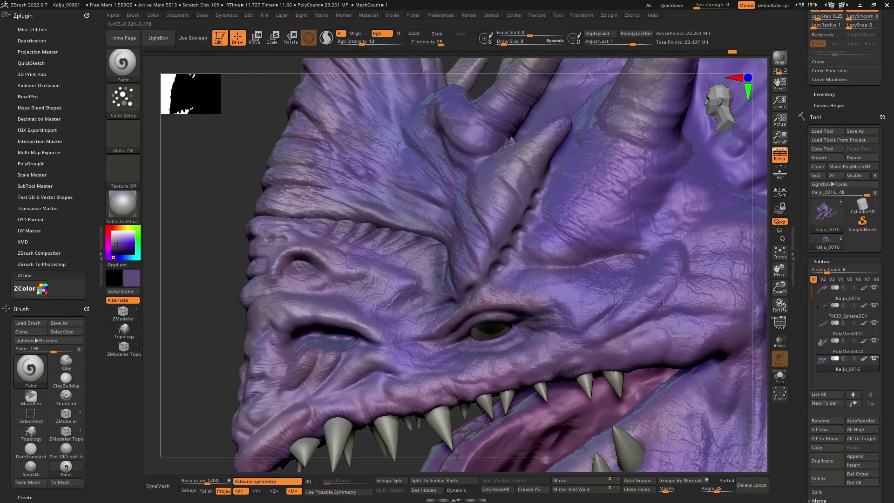
pyautogui.moveTo(629, 334)
pyautogui.mouseDown()
pyautogui.moveTo(649, 318)
pyautogui.moveTo(639, 326)
pyautogui.moveTo(675, 314)
pyautogui.moveTo(613, 344)
pyautogui.mouseUp()
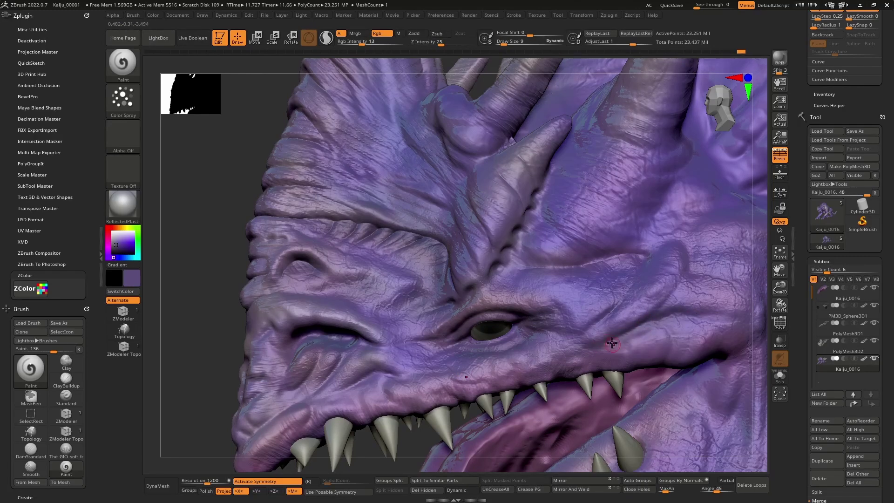
# Paint dark purple into the jaw hinge and cheek folds with draw sizes of 50, 30 and 18, and inside the mouth at 34
pyautogui.moveTo(601, 338)
pyautogui.mouseDown(button='right')
pyautogui.moveTo(586, 314)
pyautogui.moveTo(516, 278)
pyautogui.moveTo(485, 243)
pyautogui.moveTo(499, 257)
pyautogui.mouseUp(button='right')
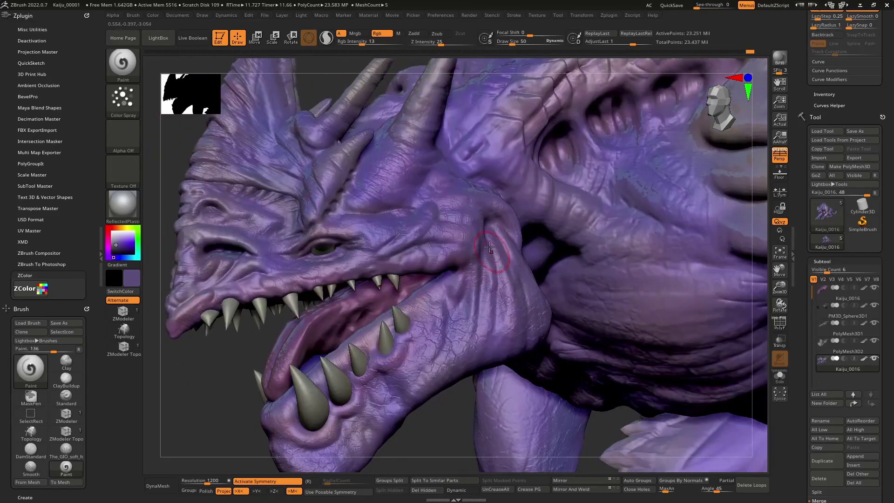
pyautogui.moveTo(500, 257); pyautogui.dragTo(485, 231)
pyautogui.moveTo(482, 225); pyautogui.dragTo(492, 224, button='right')
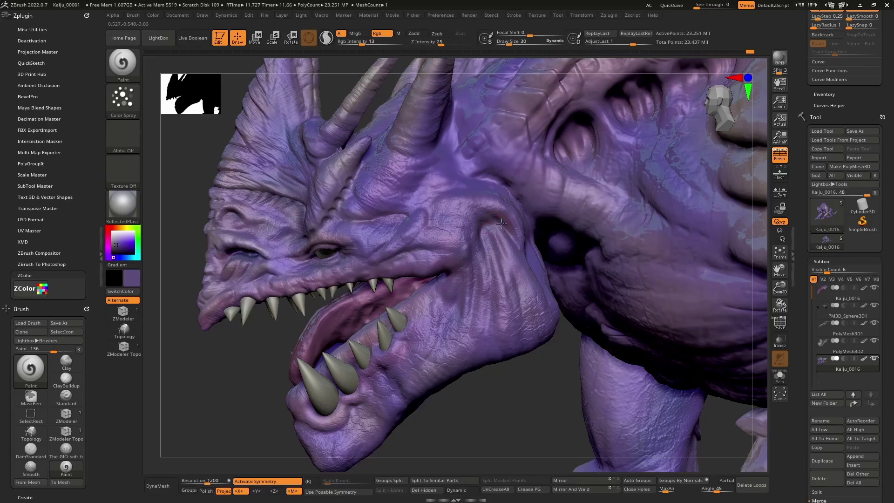
pyautogui.press('[')
pyautogui.press('[')
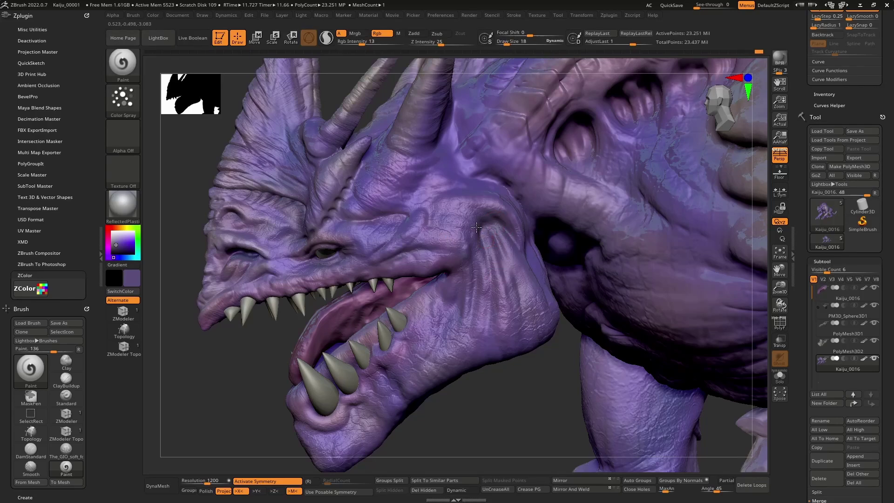
pyautogui.moveTo(477, 227)
pyautogui.mouseDown(button='right')
pyautogui.moveTo(488, 250)
pyautogui.moveTo(484, 238)
pyautogui.moveTo(473, 252)
pyautogui.mouseUp(button='right')
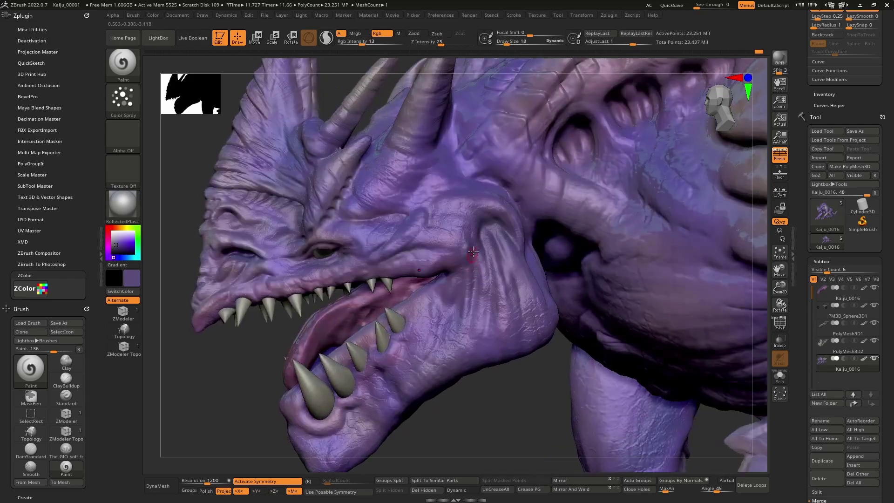
pyautogui.moveTo(472, 287); pyautogui.dragTo(460, 272, button='right')
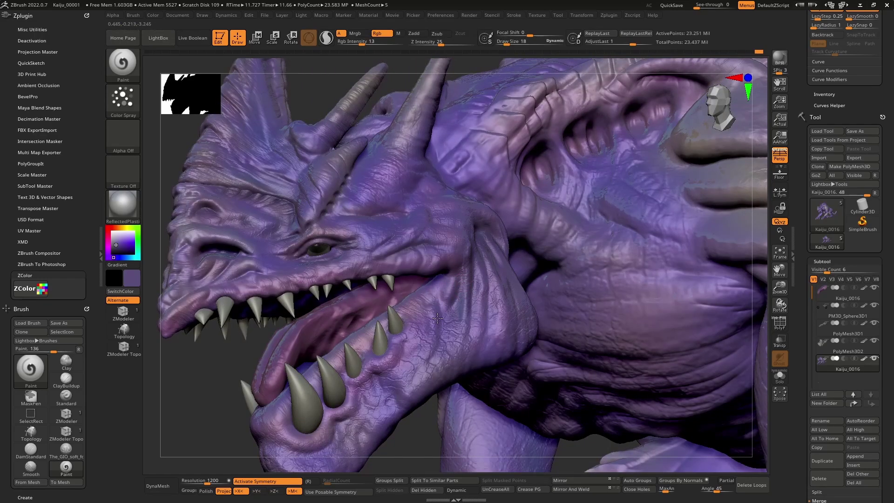
pyautogui.moveTo(445, 271)
pyautogui.mouseDown(button='right')
pyautogui.moveTo(405, 275)
pyautogui.moveTo(419, 272)
pyautogui.moveTo(395, 256)
pyautogui.mouseUp(button='right')
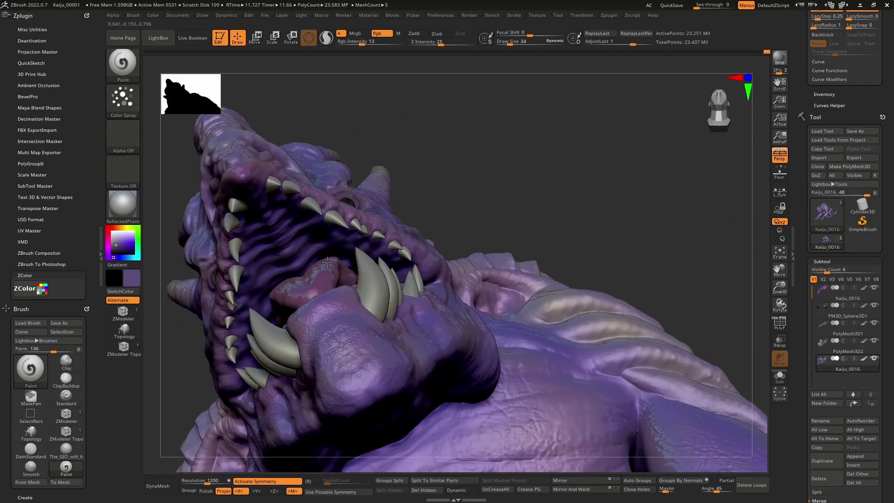
pyautogui.moveTo(328, 262)
pyautogui.mouseDown(button='right')
pyautogui.moveTo(299, 228)
pyautogui.moveTo(241, 209)
pyautogui.moveTo(270, 200)
pyautogui.moveTo(304, 211)
pyautogui.moveTo(321, 272)
pyautogui.mouseUp(button='right')
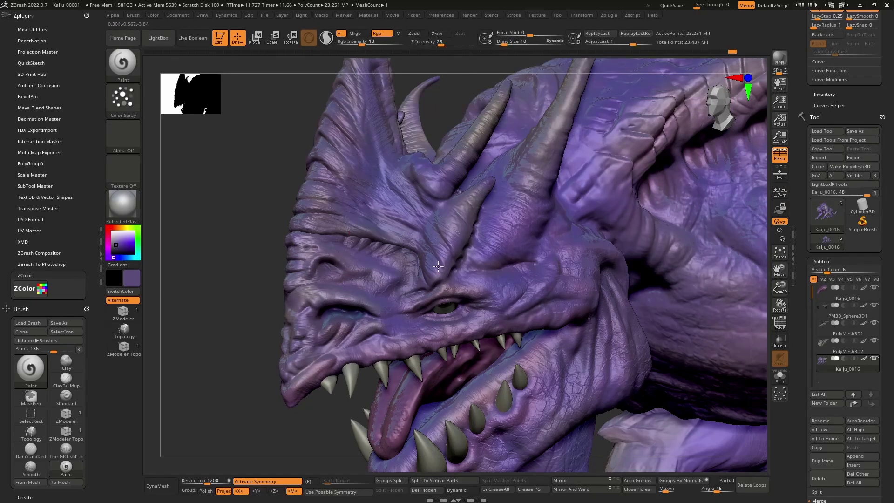
# Raise the RGB intensity to 58 and paint dark purple at the base of the brow horn with a draw size of 14
pyautogui.moveTo(430, 233); pyautogui.dragTo(422, 246, button='right')
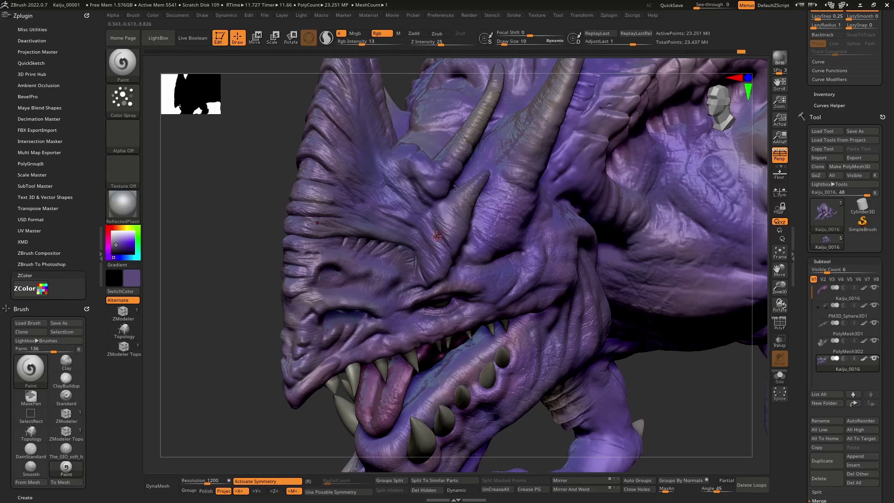
pyautogui.press(']')
pyautogui.press(']')
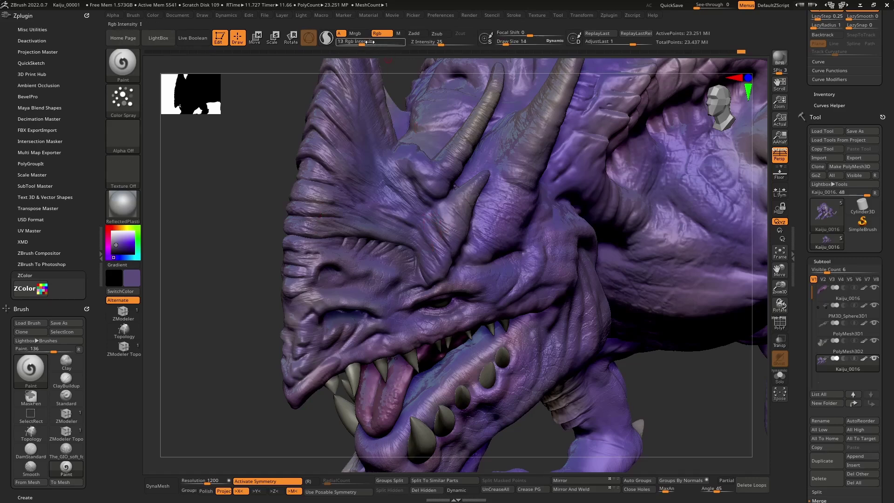
pyautogui.moveTo(369, 42); pyautogui.dragTo(386, 41)
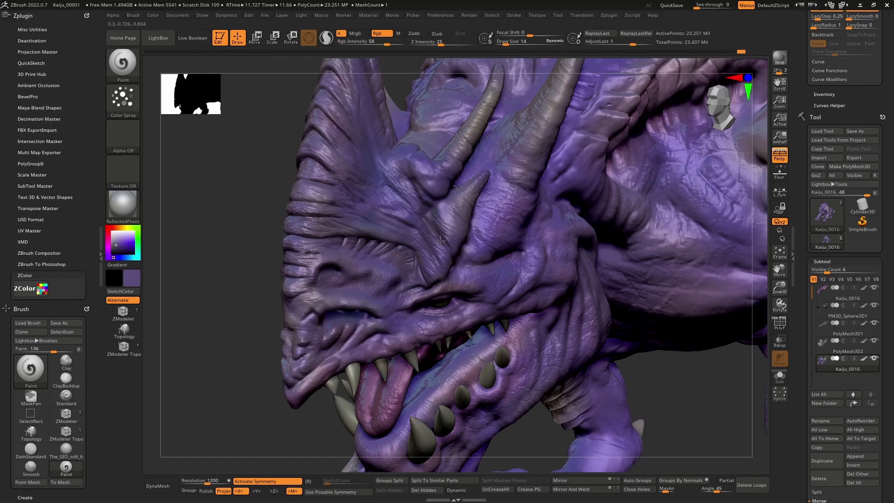
pyautogui.moveTo(440, 241)
pyautogui.mouseDown()
pyautogui.moveTo(446, 270)
pyautogui.moveTo(434, 232)
pyautogui.mouseUp()
# Lower the RGB intensity to 21 and paint dark purple into the grooves of the tall head crest with a draw size of 9
pyautogui.moveTo(451, 273); pyautogui.dragTo(455, 207, button='right')
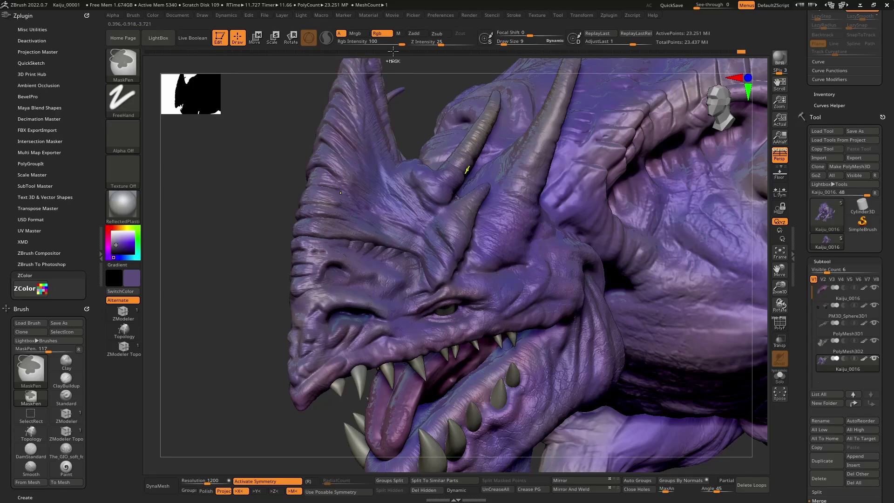
pyautogui.moveTo(387, 43); pyautogui.dragTo(368, 42)
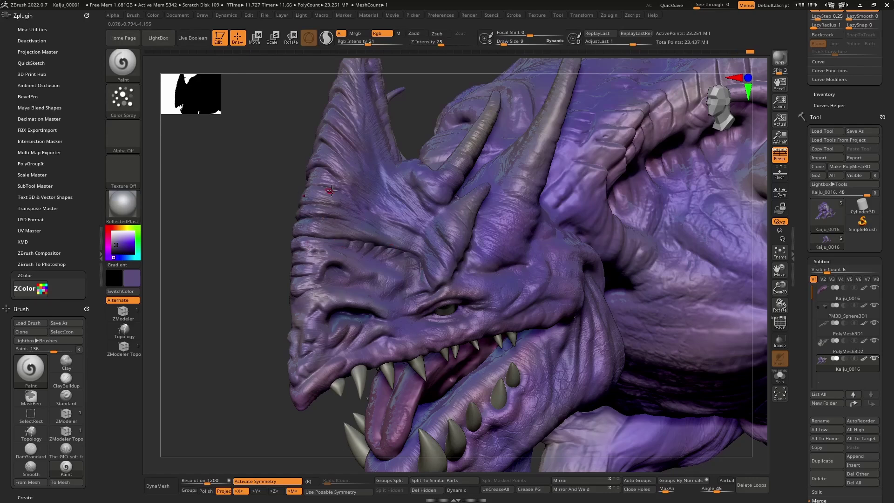
pyautogui.keyDown('alt'); pyautogui.moveTo(354, 180); pyautogui.dragTo(363, 263, button='right'); pyautogui.keyUp('alt')
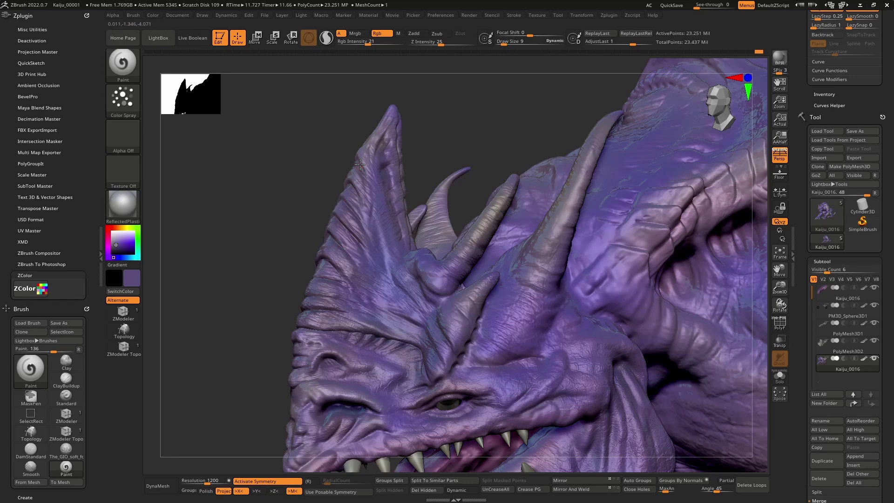
pyautogui.moveTo(393, 181); pyautogui.dragTo(388, 187, button='right')
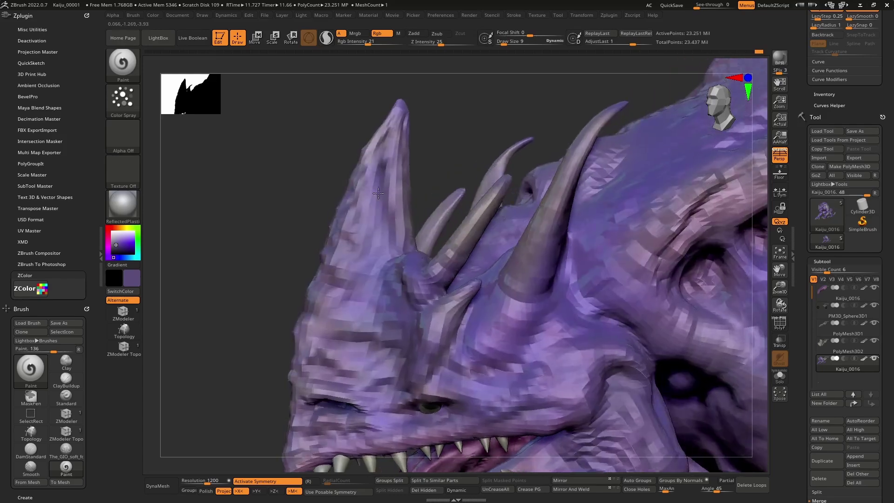
pyautogui.click(385, 185)
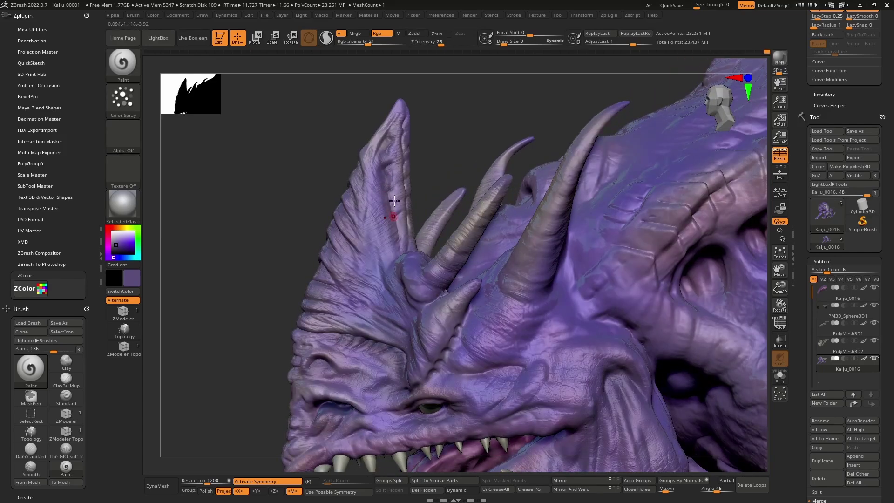
pyautogui.moveTo(397, 253); pyautogui.dragTo(407, 212, button='right')
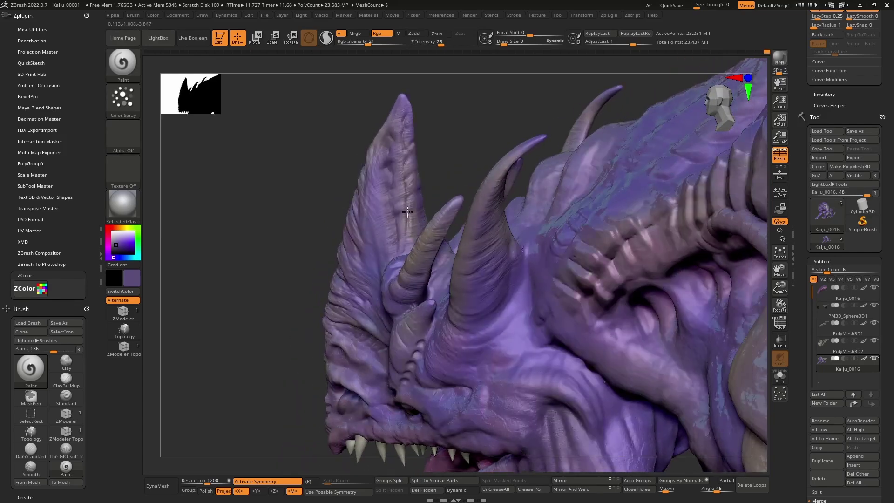
# Undo the last stroke and paint dark purple at the crest tip with a draw size of 9, and around the horn bases at 18 and 42
pyautogui.hotkey('ctrl', 'z')
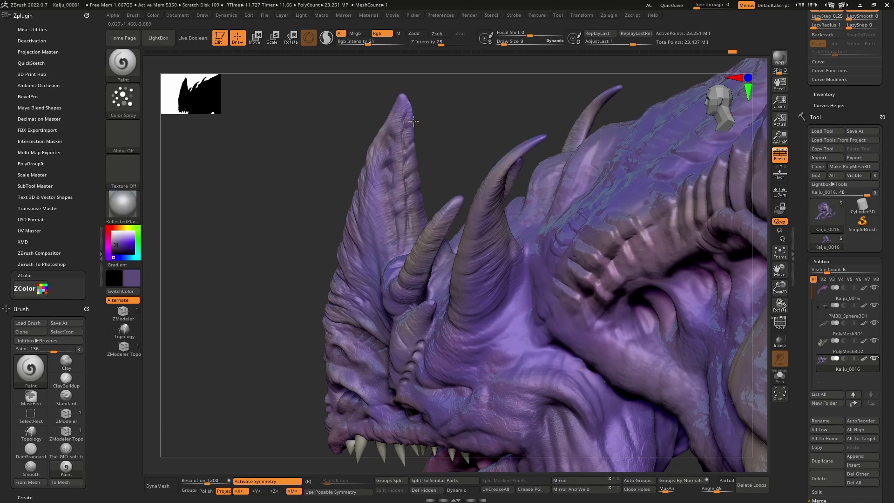
pyautogui.moveTo(400, 123); pyautogui.dragTo(413, 112)
pyautogui.moveTo(412, 202)
pyautogui.mouseDown(button='right')
pyautogui.moveTo(431, 214)
pyautogui.moveTo(402, 226)
pyautogui.moveTo(402, 202)
pyautogui.moveTo(592, 223)
pyautogui.moveTo(543, 243)
pyautogui.mouseUp(button='right')
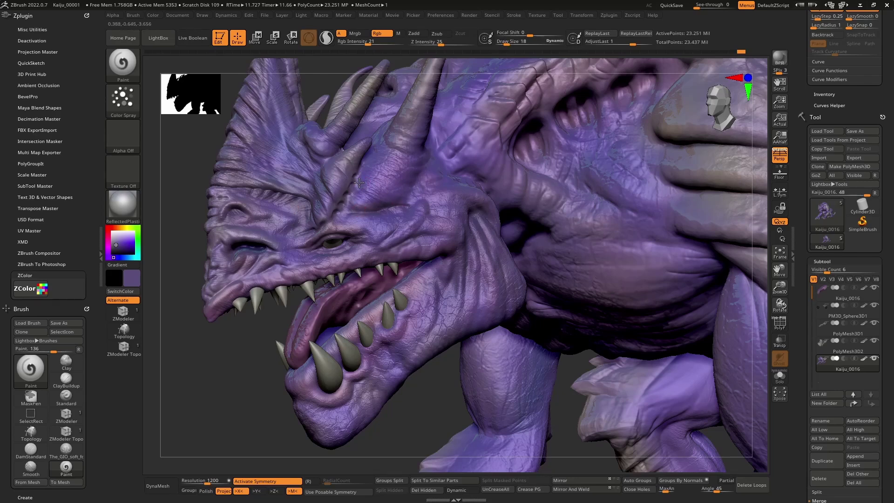
pyautogui.press(']')
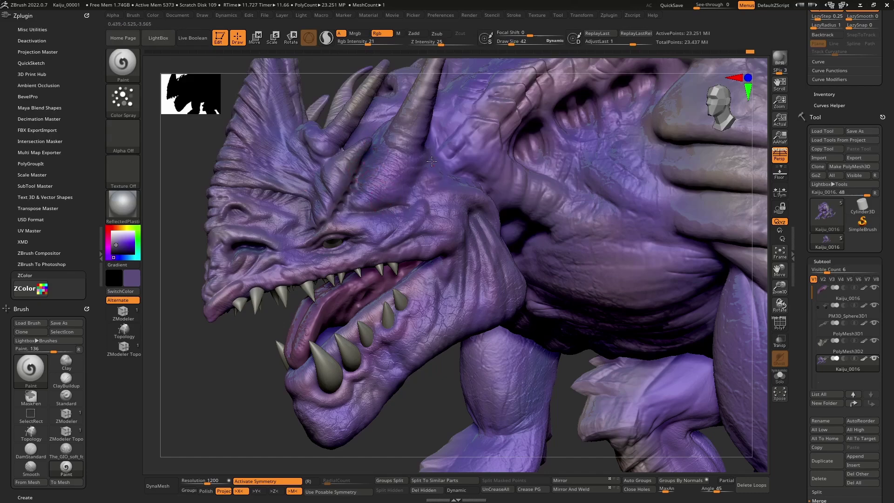
pyautogui.moveTo(387, 191); pyautogui.dragTo(406, 186, button='right')
pyautogui.keyDown('alt'); pyautogui.moveTo(407, 187); pyautogui.dragTo(443, 208, button='right'); pyautogui.keyUp('alt')
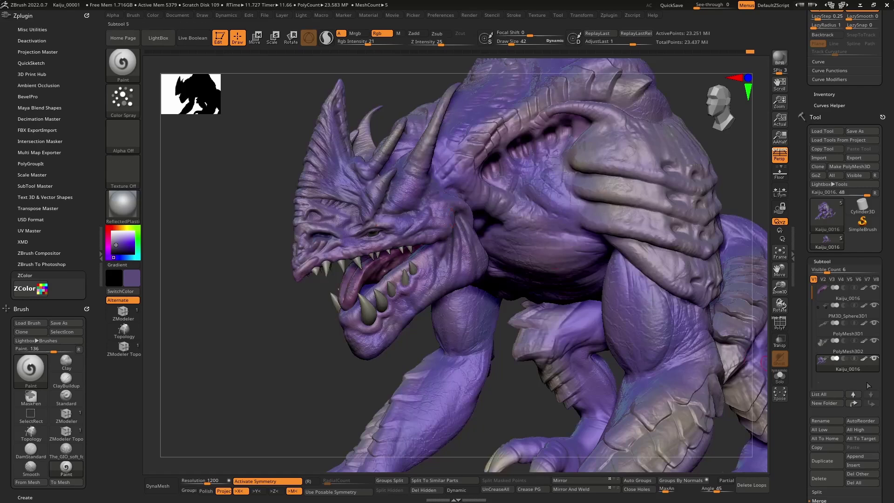
# Toggle the body subtool's polypaint off and back on to compare the painted and unpainted surface
pyautogui.moveTo(862, 365)
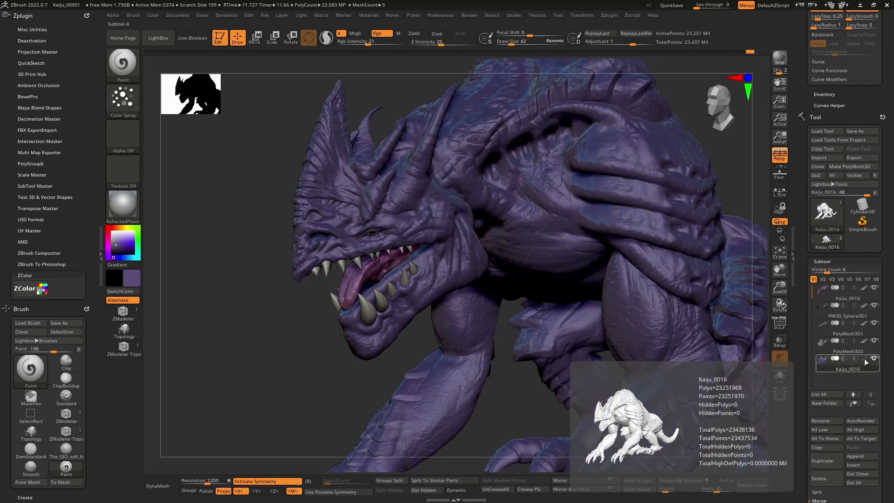
pyautogui.click(866, 358)
pyautogui.click(868, 357)
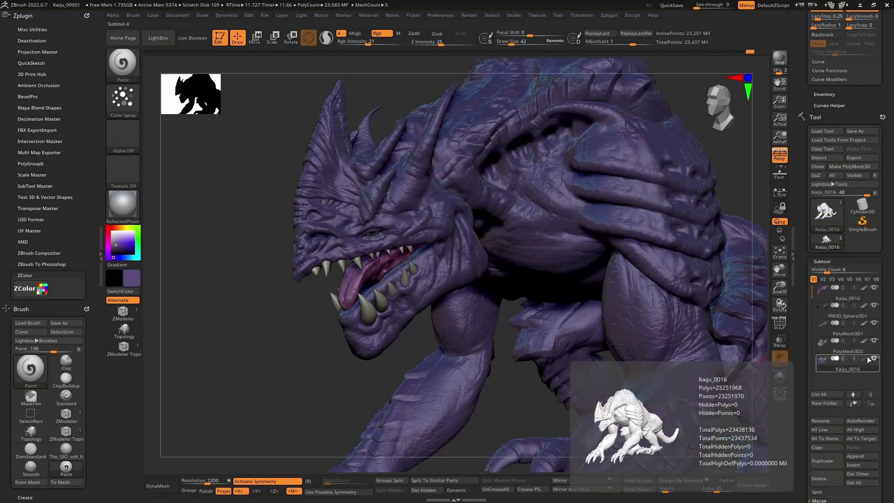
pyautogui.click(866, 358)
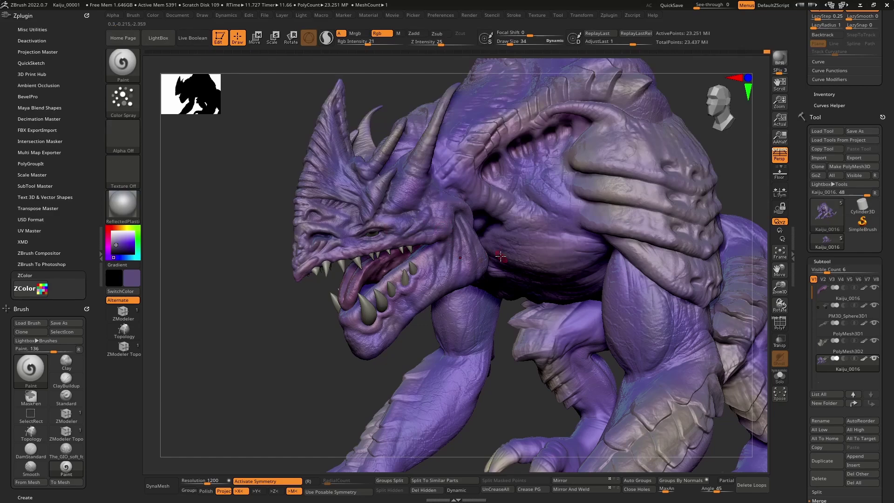
# Paint dark purple into the chest and belly folds with draw sizes of 34, 66 and 54
pyautogui.moveTo(501, 256)
pyautogui.mouseDown(button='right')
pyautogui.moveTo(462, 226)
pyautogui.moveTo(483, 251)
pyautogui.moveTo(516, 243)
pyautogui.moveTo(497, 232)
pyautogui.moveTo(499, 248)
pyautogui.moveTo(497, 240)
pyautogui.mouseUp(button='right')
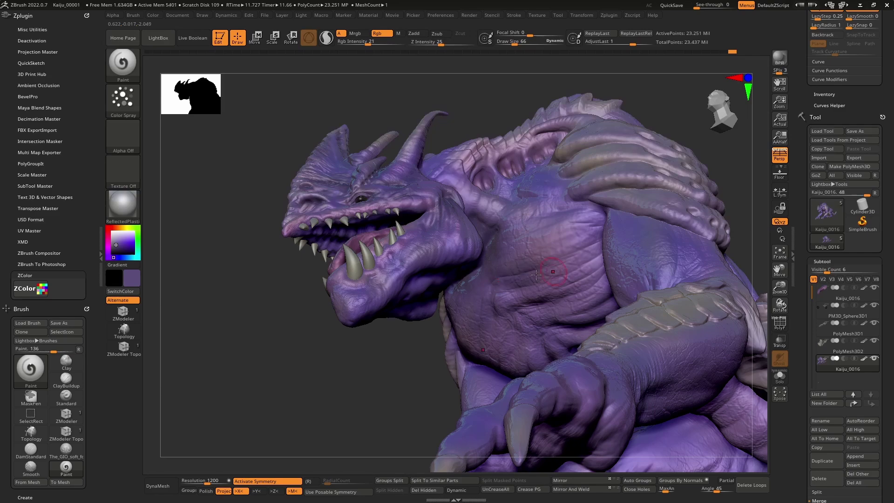
pyautogui.moveTo(536, 275); pyautogui.dragTo(573, 306, button='right')
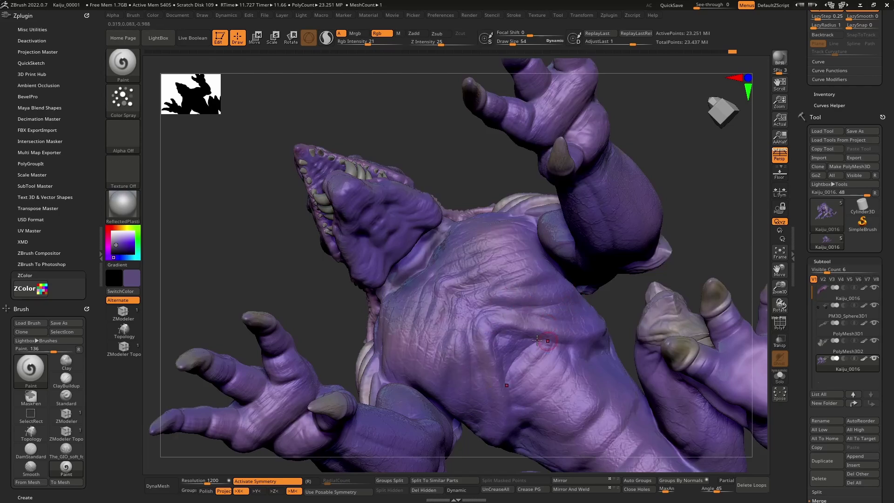
pyautogui.moveTo(489, 371)
pyautogui.mouseDown()
pyautogui.moveTo(541, 353)
pyautogui.moveTo(530, 370)
pyautogui.moveTo(572, 347)
pyautogui.mouseUp()
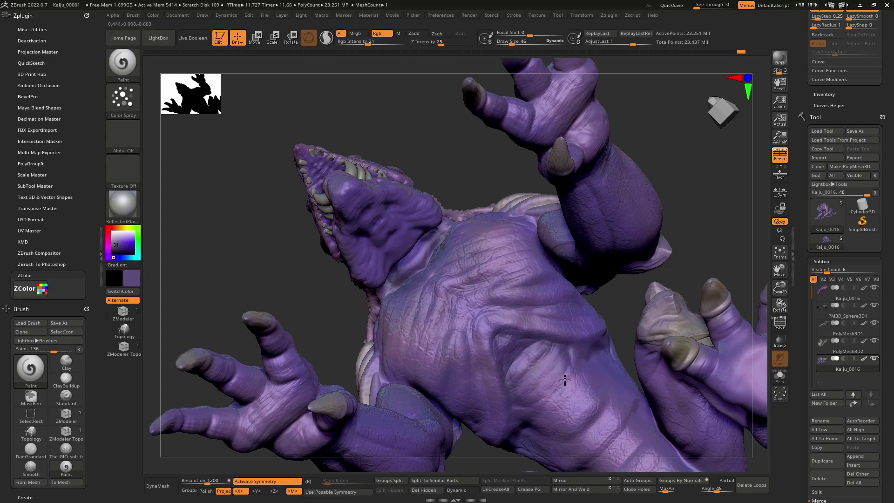
# Paint dark purple over the teal patches on the flank below the shoulder armour with draw sizes of 46 and 58
pyautogui.moveTo(587, 309); pyautogui.dragTo(630, 298, button='right')
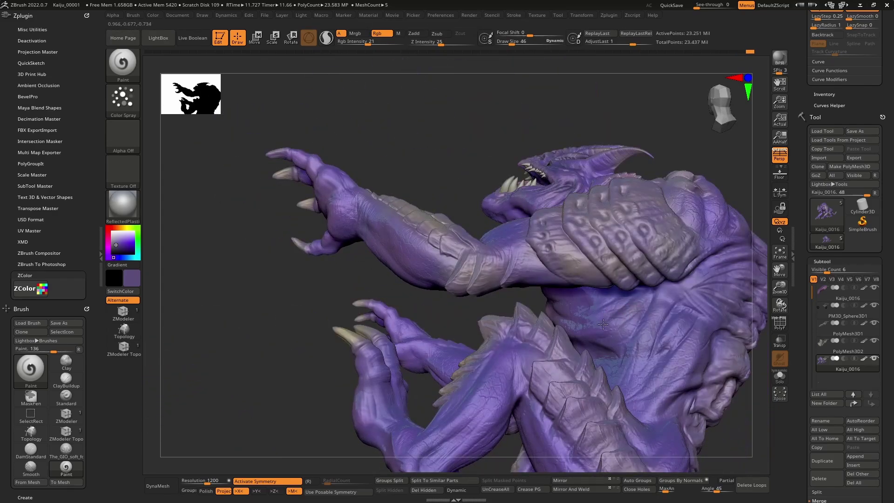
pyautogui.moveTo(645, 305); pyautogui.dragTo(622, 332)
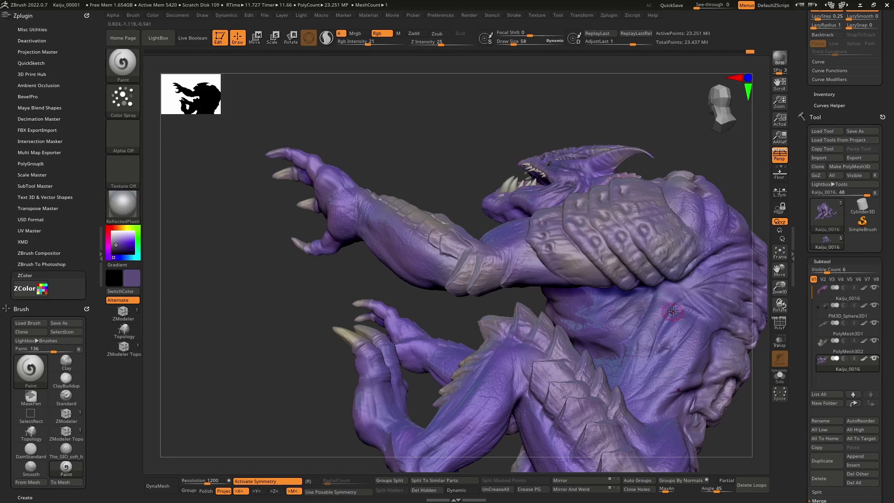
pyautogui.moveTo(665, 318); pyautogui.dragTo(570, 276, button='right')
pyautogui.moveTo(611, 296); pyautogui.dragTo(682, 320)
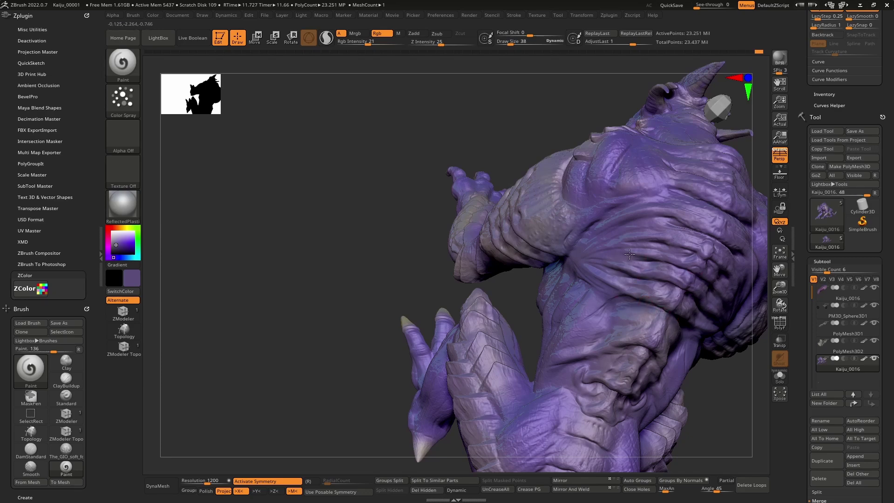
# Paint dark purple into the upper back folds with a draw size of 38 and behind the head at 30
pyautogui.moveTo(680, 249); pyautogui.dragTo(601, 256, button='right')
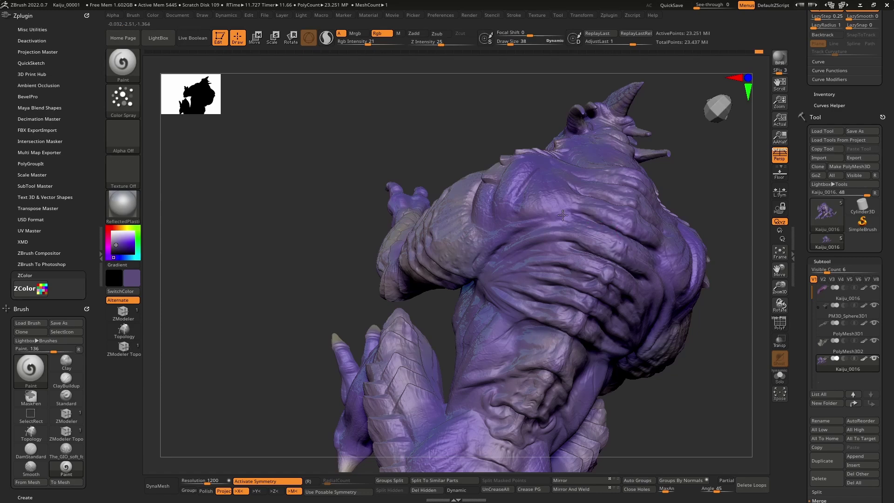
pyautogui.moveTo(599, 232)
pyautogui.mouseDown(button='right')
pyautogui.moveTo(526, 220)
pyautogui.moveTo(404, 242)
pyautogui.moveTo(510, 256)
pyautogui.moveTo(487, 291)
pyautogui.mouseUp(button='right')
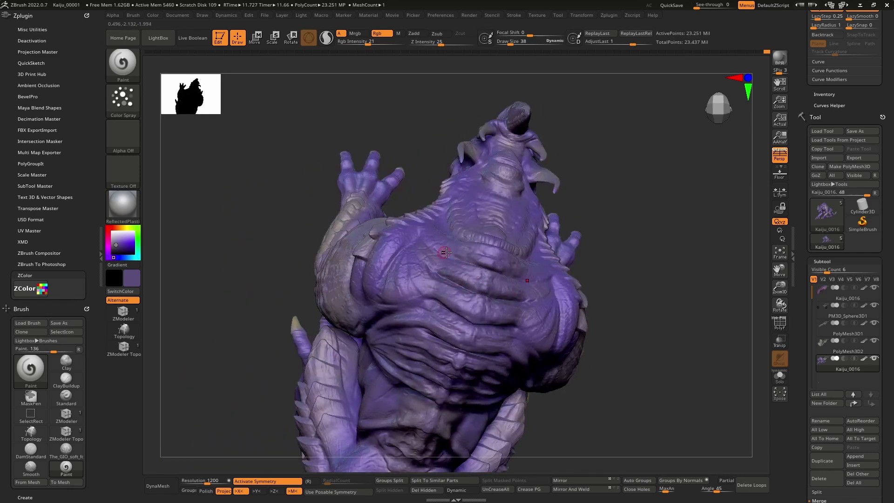
pyautogui.moveTo(484, 249); pyautogui.dragTo(483, 245, button='right')
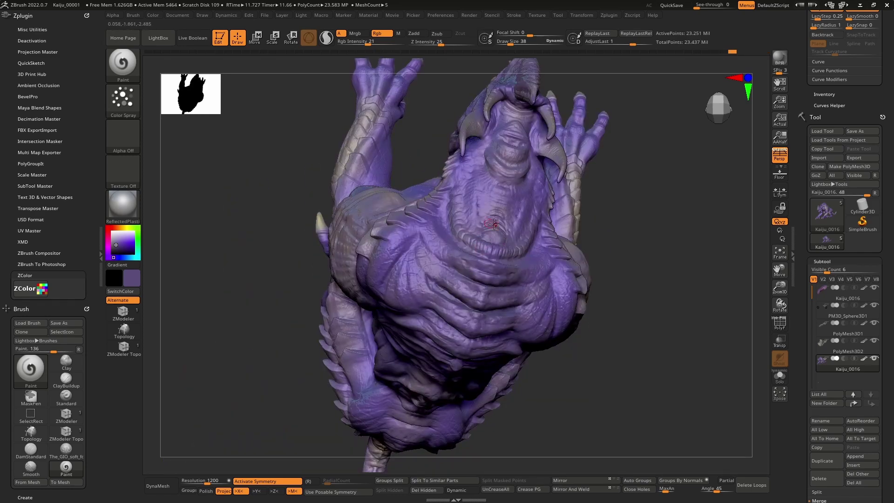
pyautogui.rightClick(500, 206)
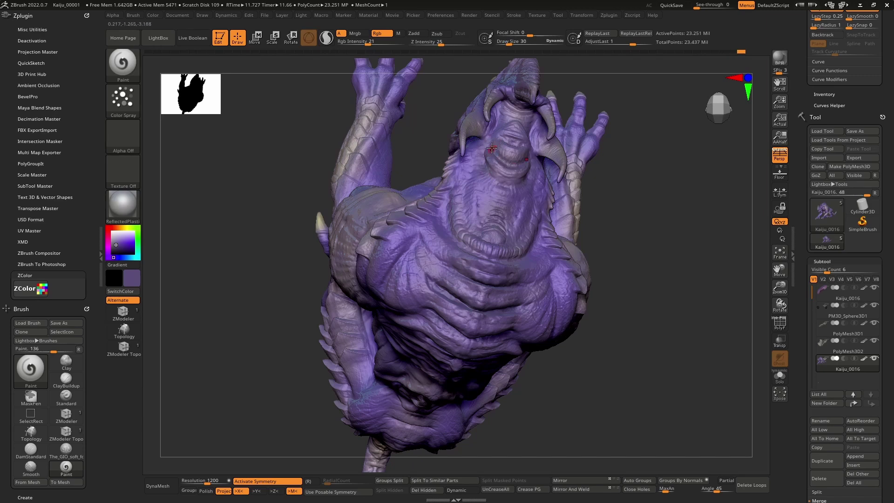
pyautogui.rightClick(504, 135)
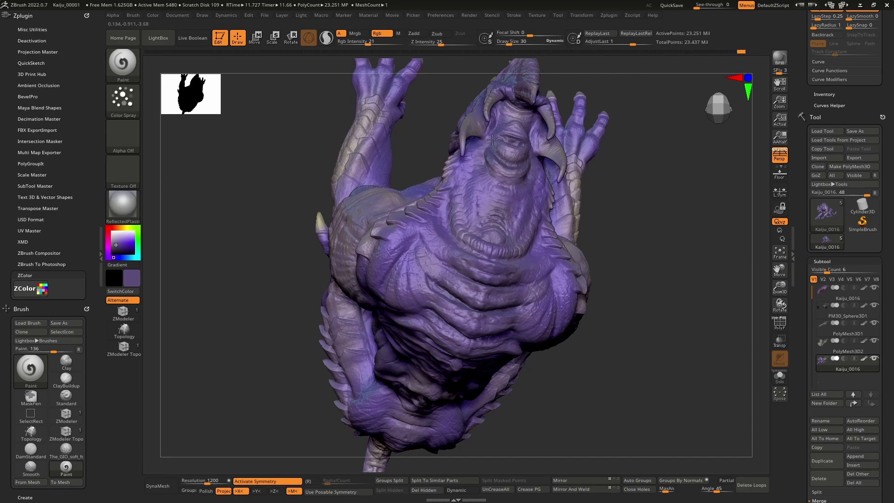
# Paint dark purple behind the horns with a draw size of 30 and along the neck's scale row and ridges at 14 and 26
pyautogui.moveTo(495, 158)
pyautogui.mouseDown(button='right')
pyautogui.moveTo(531, 163)
pyautogui.moveTo(545, 186)
pyautogui.moveTo(491, 171)
pyautogui.moveTo(516, 221)
pyautogui.moveTo(482, 203)
pyautogui.mouseUp(button='right')
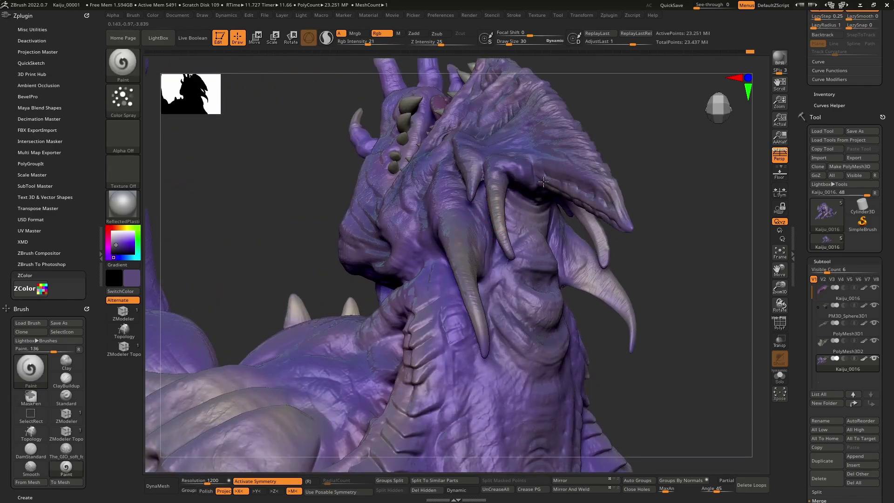
pyautogui.moveTo(588, 190); pyautogui.dragTo(503, 360, button='right')
pyautogui.moveTo(496, 328)
pyautogui.keyDown('ctrl'); pyautogui.mouseDown(button='right')
pyautogui.moveTo(499, 342)
pyautogui.moveTo(510, 322)
pyautogui.mouseUp(button='right'); pyautogui.keyUp('ctrl')
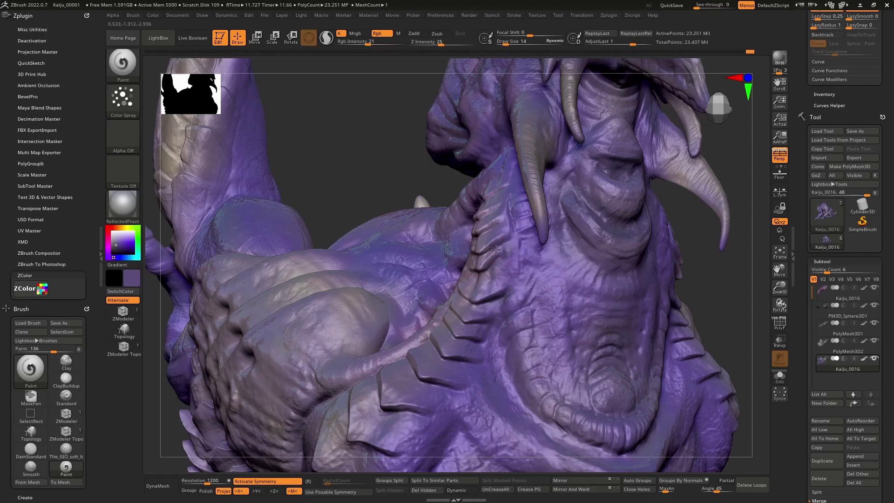
pyautogui.moveTo(511, 317)
pyautogui.mouseDown(button='right')
pyautogui.moveTo(569, 274)
pyautogui.moveTo(504, 185)
pyautogui.mouseUp(button='right')
pyautogui.press(']')
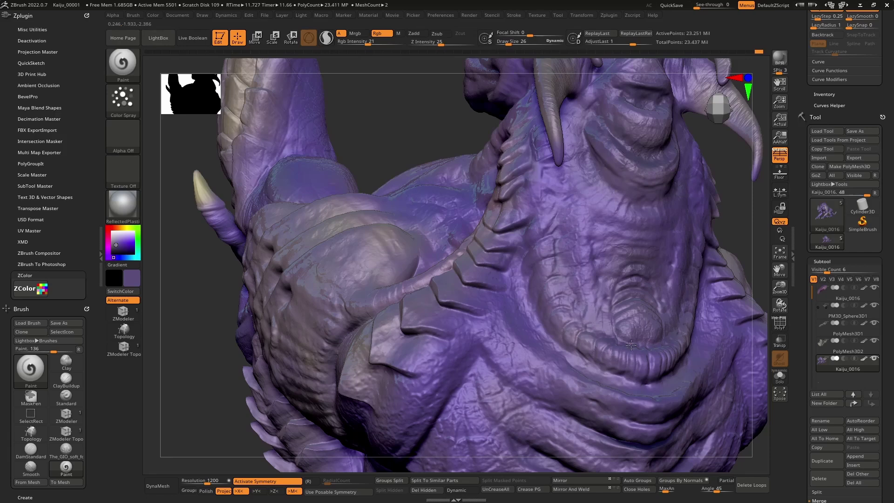
# Paint dark purple beneath the neck and shoulder scale edges and into the adjoining back folds with draw sizes of 34, 22 and 18
pyautogui.moveTo(564, 290); pyautogui.dragTo(579, 291, button='right')
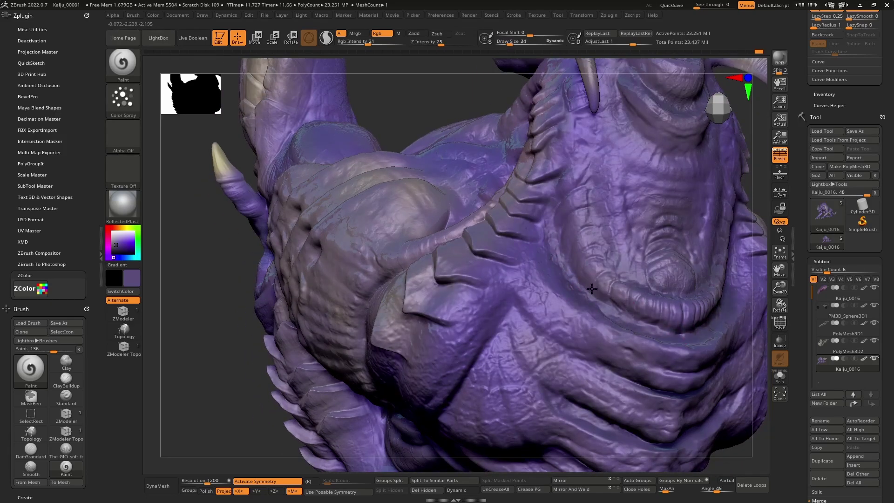
pyautogui.press('[')
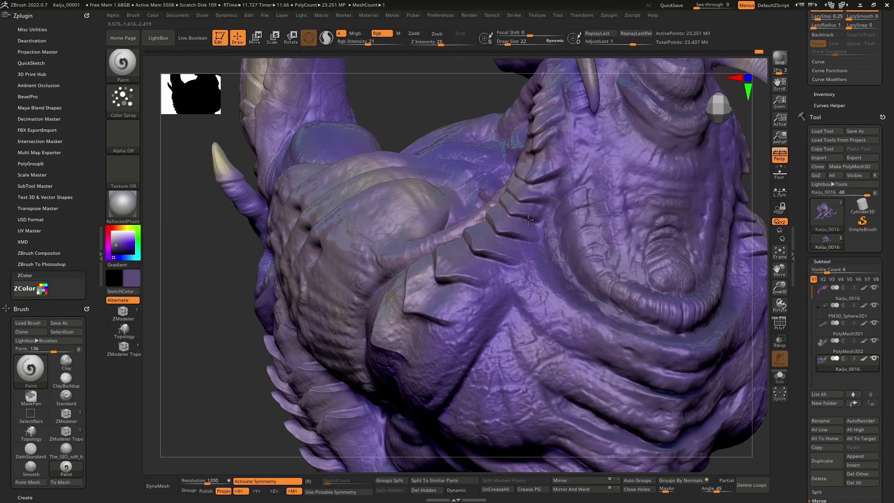
pyautogui.press('[')
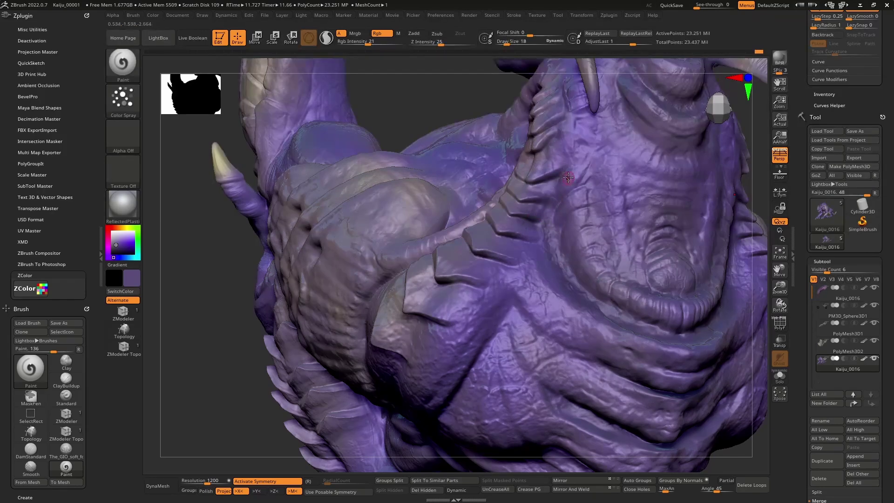
pyautogui.moveTo(511, 235); pyautogui.dragTo(550, 246)
pyautogui.moveTo(509, 255); pyautogui.dragTo(495, 268, button='right')
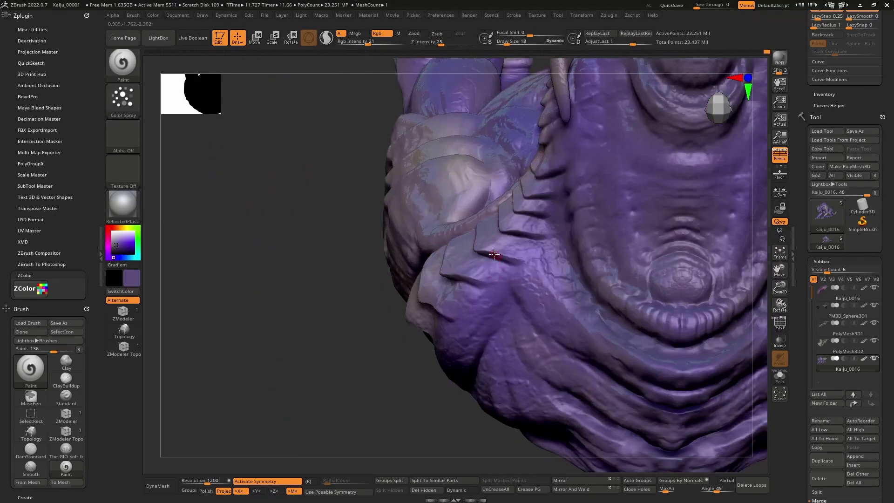
pyautogui.moveTo(488, 255); pyautogui.dragTo(536, 268)
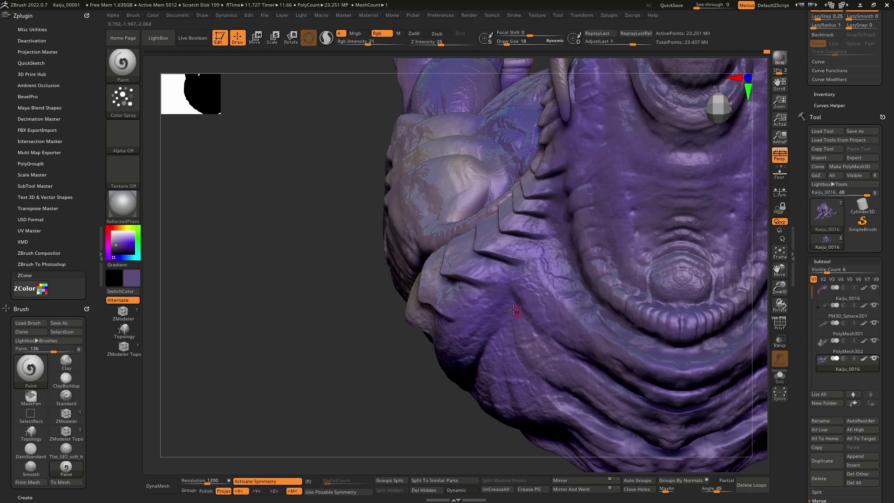
pyautogui.moveTo(514, 310); pyautogui.dragTo(544, 329)
# Quick-save the painted kaiju project
pyautogui.moveTo(619, 346)
pyautogui.keyDown('ctrl'); pyautogui.mouseDown(button='right')
pyautogui.moveTo(612, 271)
pyautogui.moveTo(626, 358)
pyautogui.mouseUp(button='right'); pyautogui.keyUp('ctrl')
pyautogui.keyDown('ctrl'); pyautogui.moveTo(626, 326); pyautogui.dragTo(638, 373, button='right'); pyautogui.keyUp('ctrl')
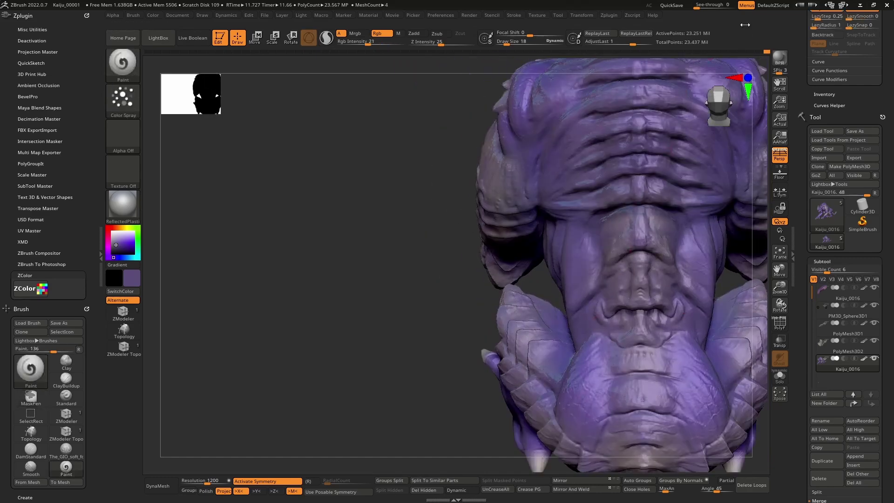
pyautogui.click(672, 5)
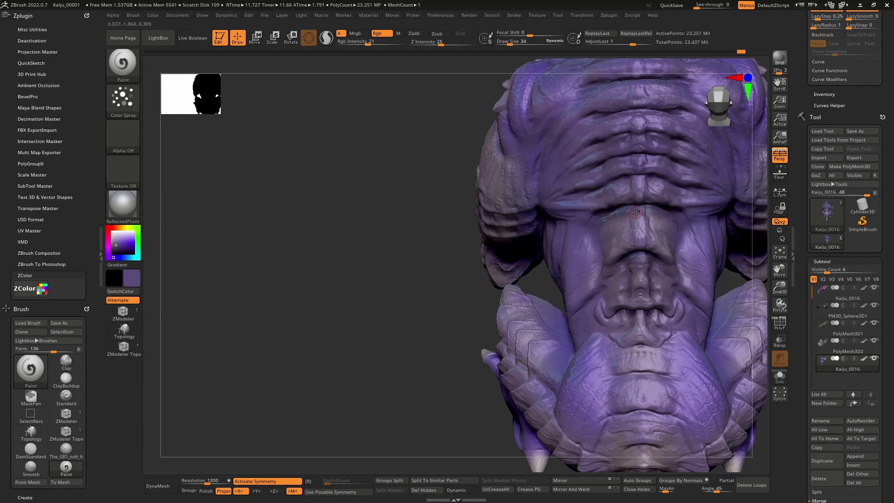
# Paint dark purple into the lower back ridge with draw sizes of 34 and 54, and over the rump folds at 54 and 46
pyautogui.moveTo(639, 211); pyautogui.dragTo(597, 227)
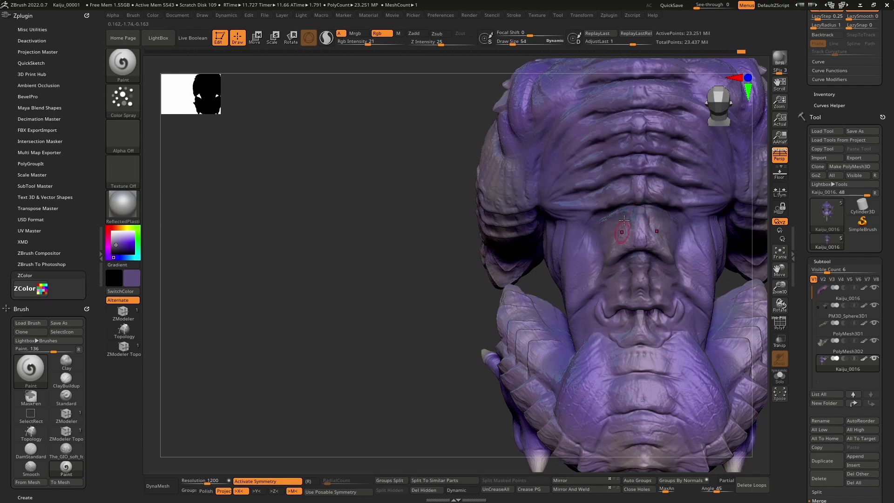
pyautogui.moveTo(621, 232); pyautogui.dragTo(675, 249, button='right')
pyautogui.moveTo(602, 302)
pyautogui.mouseDown(button='right')
pyautogui.moveTo(651, 314)
pyautogui.moveTo(641, 346)
pyautogui.mouseUp(button='right')
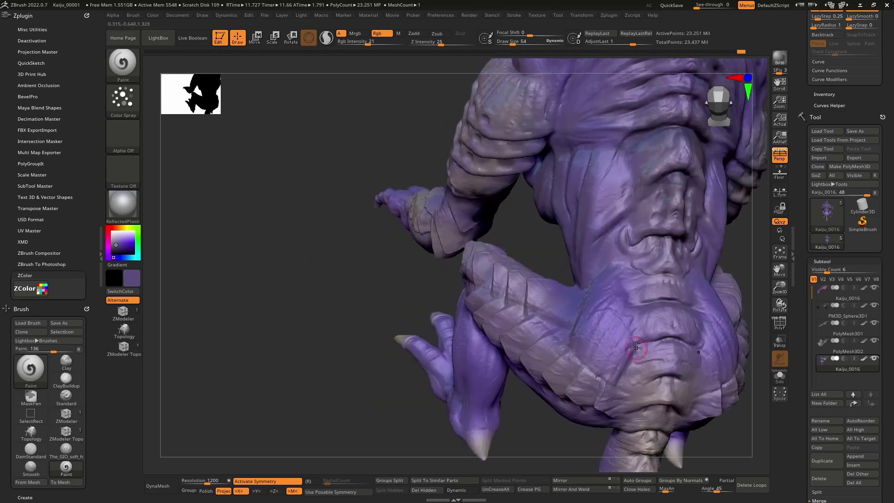
pyautogui.moveTo(670, 339); pyautogui.dragTo(652, 345)
pyautogui.press('[')
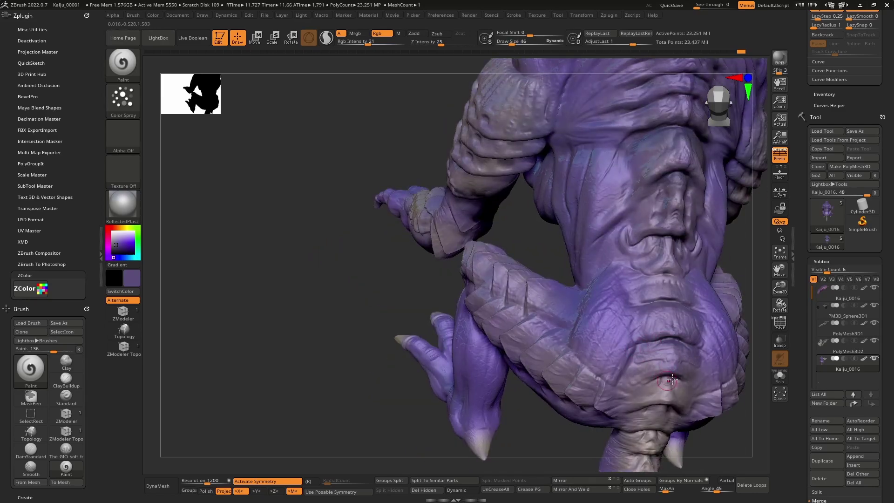
# Paint dark purple along the sides and creases of the upper tail segments with a draw size of 30
pyautogui.moveTo(657, 386)
pyautogui.mouseDown(button='right')
pyautogui.moveTo(627, 335)
pyautogui.moveTo(550, 272)
pyautogui.moveTo(521, 298)
pyautogui.moveTo(530, 321)
pyautogui.moveTo(546, 255)
pyautogui.mouseUp(button='right')
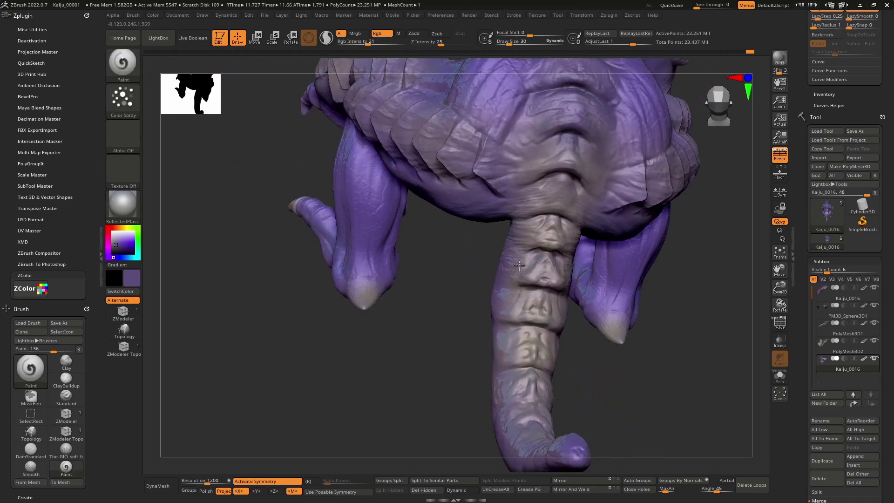
pyautogui.press(']')
pyautogui.moveTo(543, 253)
pyautogui.mouseDown()
pyautogui.moveTo(564, 219)
pyautogui.moveTo(528, 216)
pyautogui.moveTo(556, 179)
pyautogui.moveTo(531, 200)
pyautogui.mouseUp()
pyautogui.moveTo(516, 296); pyautogui.dragTo(532, 291)
pyautogui.press('[')
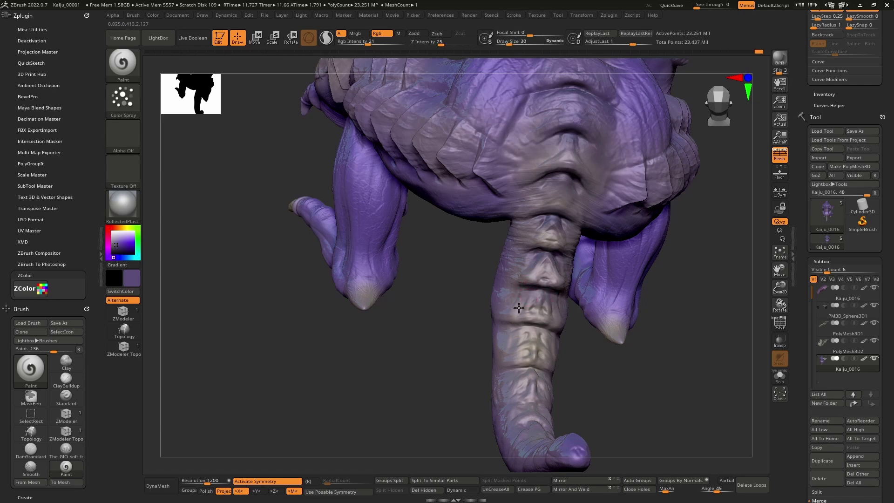
pyautogui.moveTo(509, 343)
pyautogui.mouseDown()
pyautogui.moveTo(517, 335)
pyautogui.moveTo(526, 343)
pyautogui.mouseUp()
# Paint dark purple into the recesses and gaps of the middle tail segments with draw sizes of 22 and 26
pyautogui.keyDown('alt'); pyautogui.moveTo(565, 307); pyautogui.dragTo(549, 269, button='right'); pyautogui.keyUp('alt')
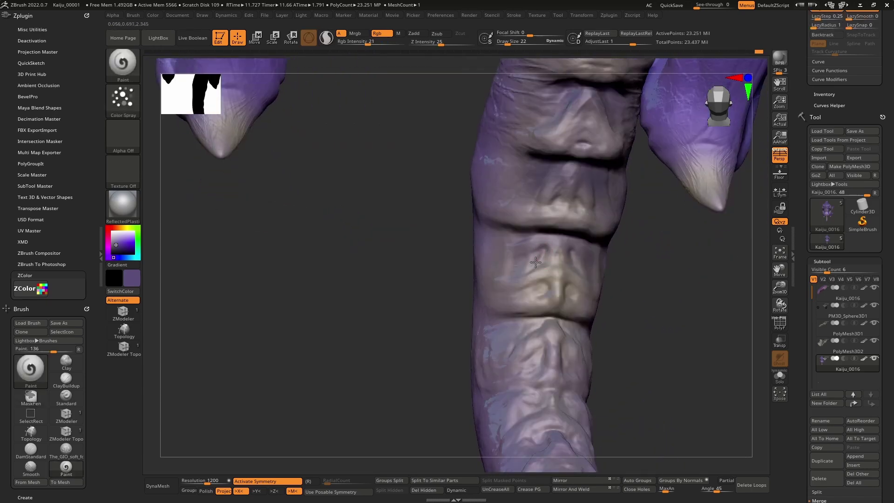
pyautogui.press('[')
pyautogui.moveTo(542, 256); pyautogui.dragTo(542, 298)
pyautogui.moveTo(542, 355); pyautogui.dragTo(540, 314)
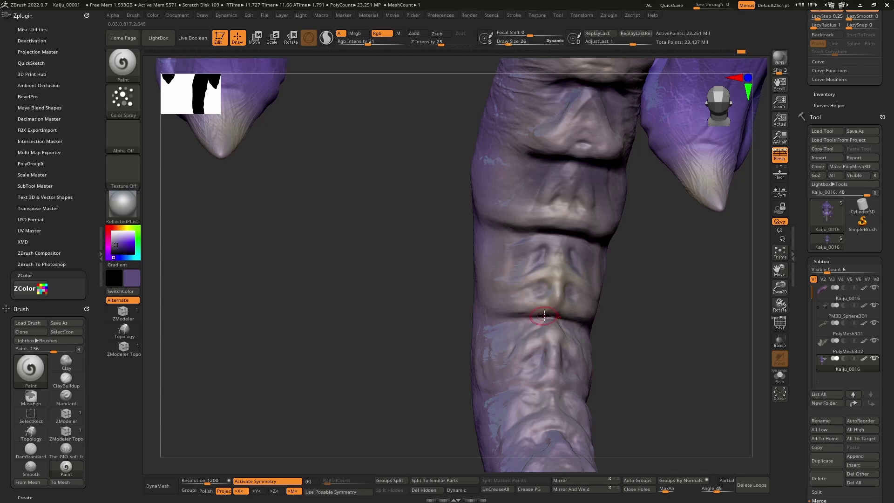
# Paint dark purple into the creases and sides of the lower tail segments with a draw size of 18
pyautogui.press('ctrl')
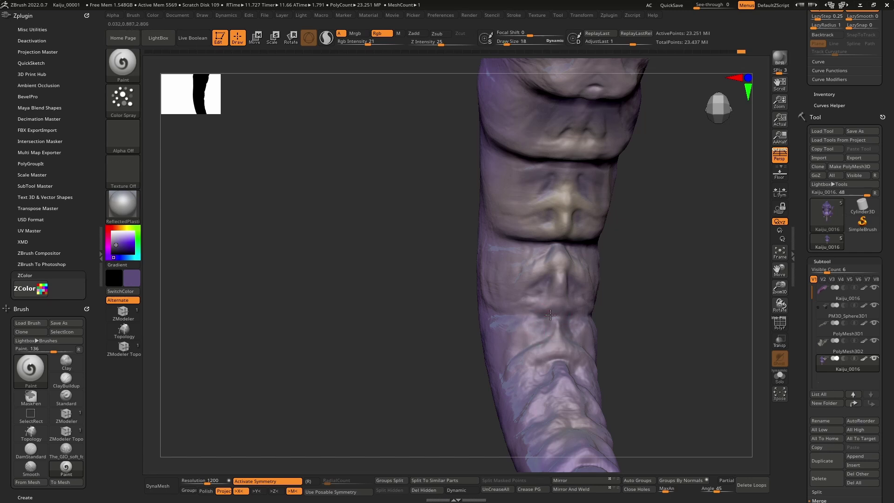
pyautogui.keyDown('alt'); pyautogui.moveTo(529, 363); pyautogui.dragTo(541, 313, button='right'); pyautogui.keyUp('alt')
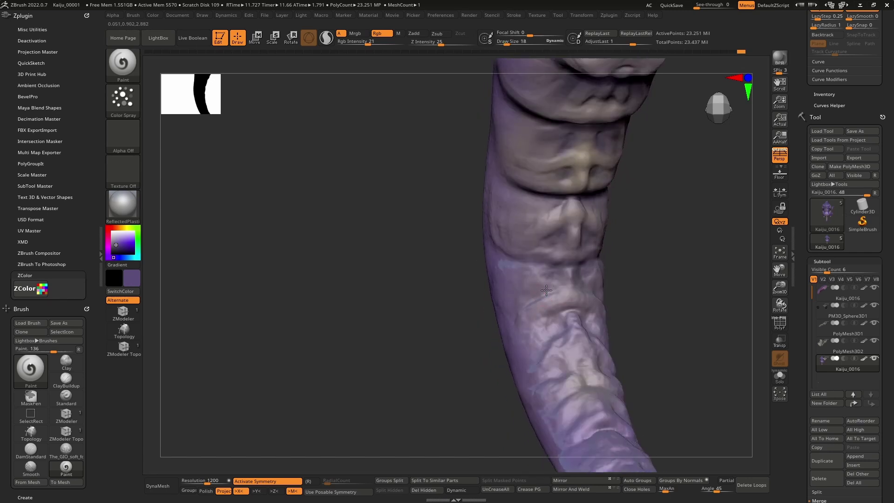
pyautogui.moveTo(535, 343); pyautogui.dragTo(541, 303, button='right')
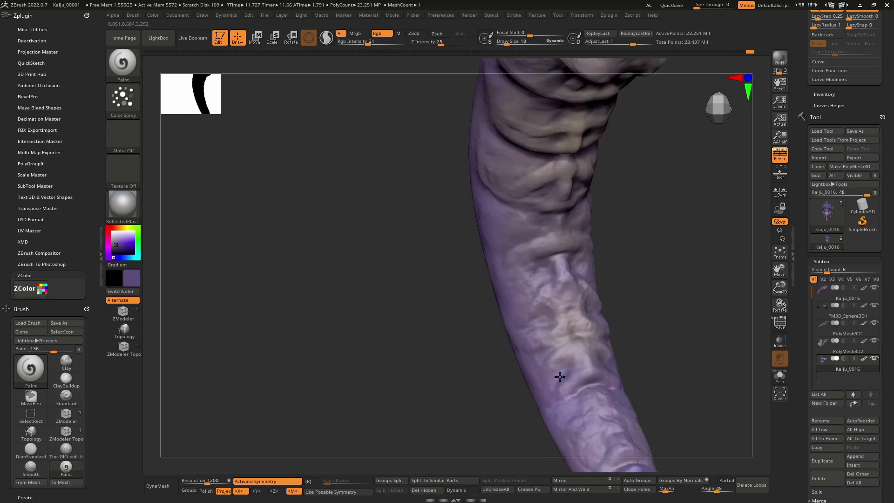
pyautogui.moveTo(616, 373)
pyautogui.mouseDown(button='right')
pyautogui.moveTo(569, 316)
pyautogui.moveTo(588, 360)
pyautogui.mouseUp(button='right')
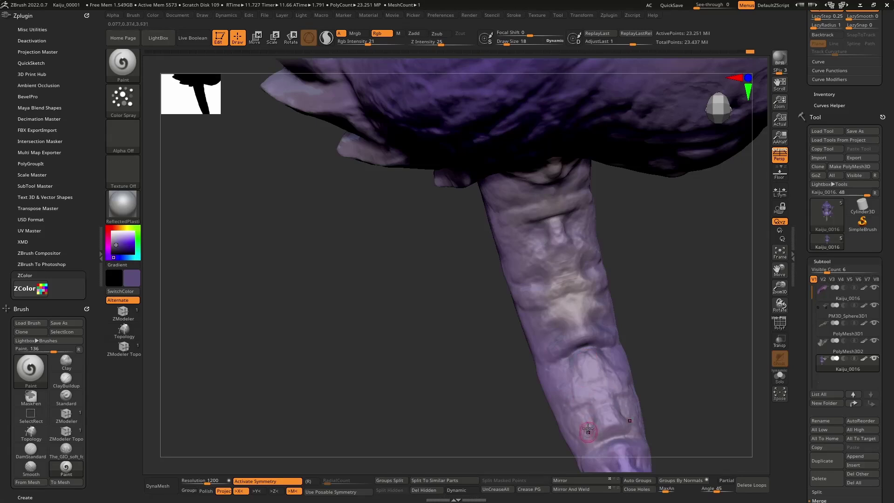
pyautogui.moveTo(601, 421)
pyautogui.keyDown('alt'); pyautogui.mouseDown(button='right')
pyautogui.moveTo(600, 372)
pyautogui.moveTo(559, 311)
pyautogui.moveTo(549, 252)
pyautogui.moveTo(598, 284)
pyautogui.moveTo(566, 261)
pyautogui.moveTo(584, 241)
pyautogui.moveTo(574, 245)
pyautogui.moveTo(638, 261)
pyautogui.moveTo(556, 343)
pyautogui.mouseUp(button='right'); pyautogui.keyUp('alt')
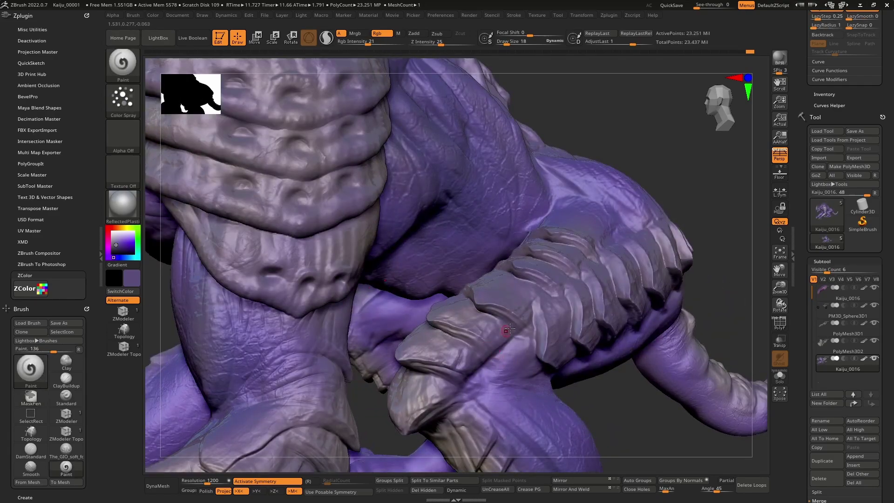
# Paint dark purple over the hind leg's knee crease and behind the knee plates with draw sizes of 18 and 42
pyautogui.moveTo(461, 311); pyautogui.dragTo(478, 290, button='right')
pyautogui.moveTo(465, 343); pyautogui.dragTo(406, 221, button='right')
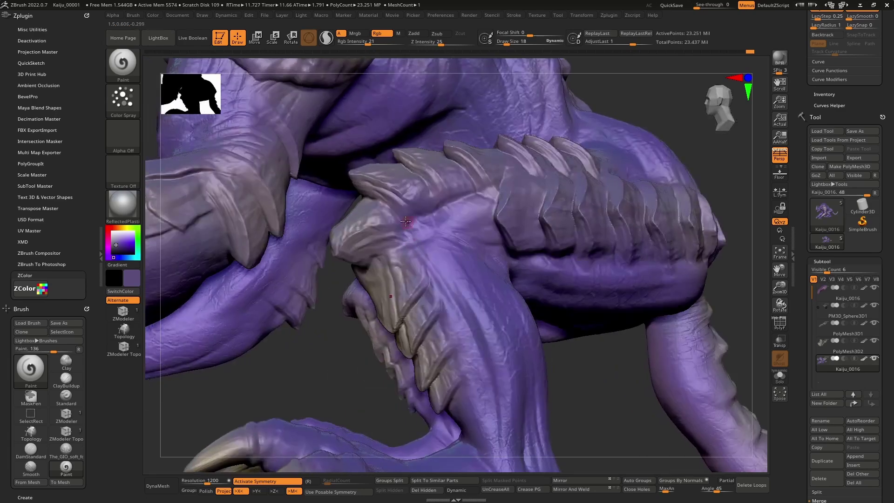
pyautogui.moveTo(437, 226); pyautogui.dragTo(420, 224)
pyautogui.press(']')
pyautogui.press(']')
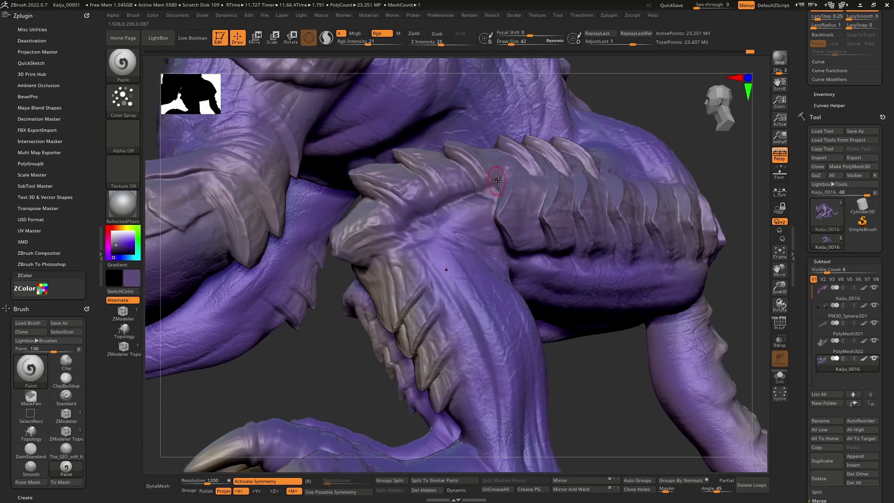
pyautogui.press('[')
# Paint dark purple along the lower edges and gaps of the outer thigh plates with draw sizes of 38 and 30
pyautogui.moveTo(498, 193); pyautogui.dragTo(525, 266, button='right')
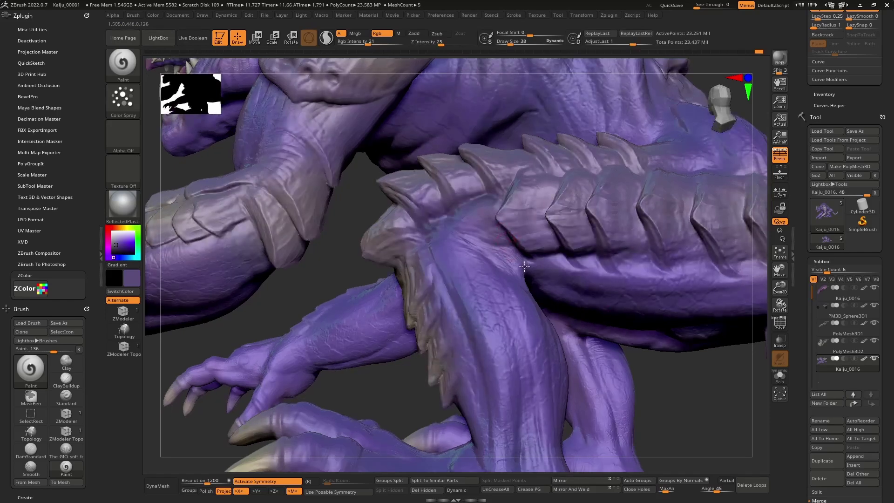
pyautogui.moveTo(579, 266); pyautogui.dragTo(520, 224, button='right')
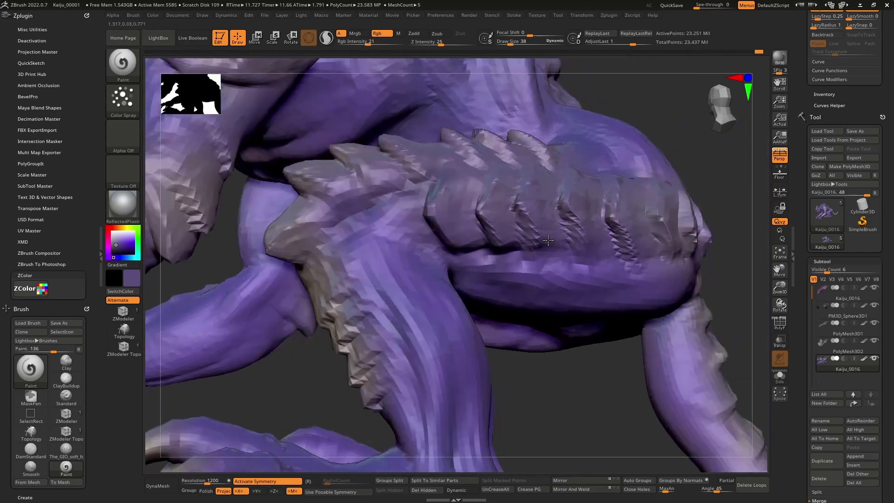
pyautogui.press('[')
pyautogui.press('[')
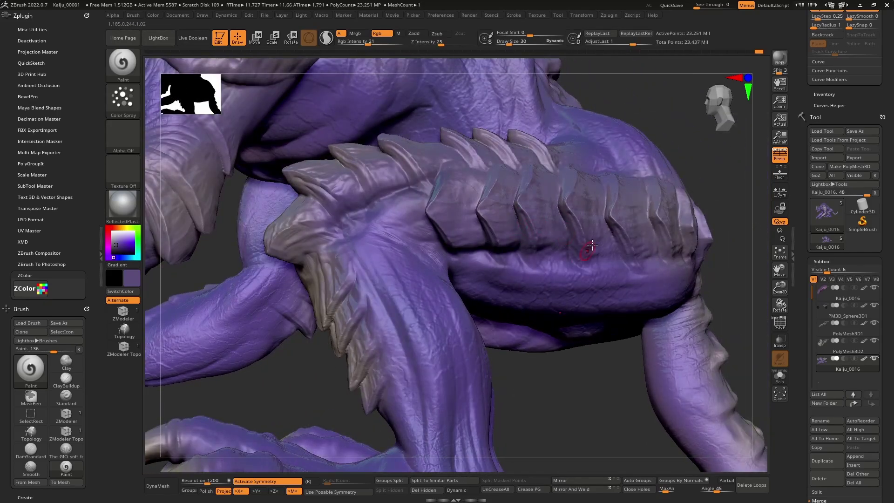
pyautogui.moveTo(624, 250)
pyautogui.mouseDown(button='right')
pyautogui.moveTo(562, 256)
pyautogui.moveTo(580, 254)
pyautogui.mouseUp(button='right')
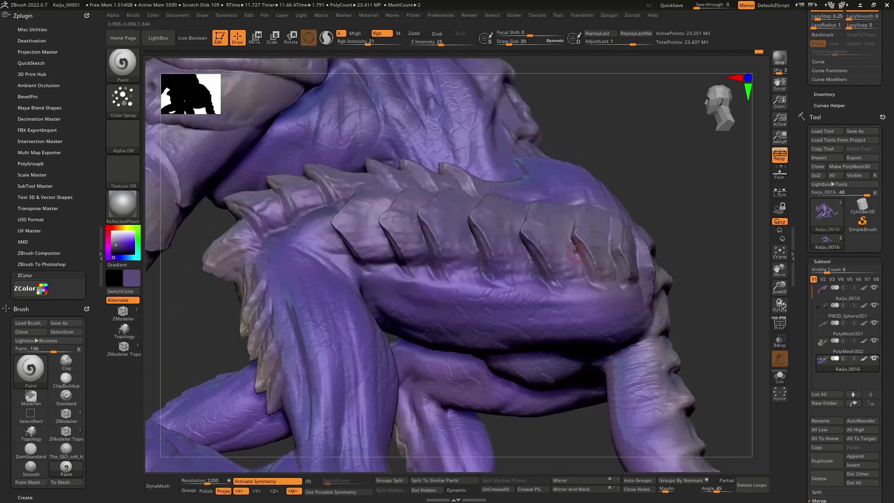
pyautogui.moveTo(580, 254)
pyautogui.mouseDown()
pyautogui.moveTo(586, 269)
pyautogui.moveTo(614, 252)
pyautogui.mouseUp()
# Paint dark purple between the rear outer thigh plates with draw sizes of 22 and 30
pyautogui.moveTo(615, 259)
pyautogui.mouseDown(button='right')
pyautogui.moveTo(605, 207)
pyautogui.moveTo(599, 246)
pyautogui.moveTo(603, 254)
pyautogui.moveTo(618, 214)
pyautogui.mouseUp(button='right')
pyautogui.moveTo(585, 185); pyautogui.dragTo(571, 220)
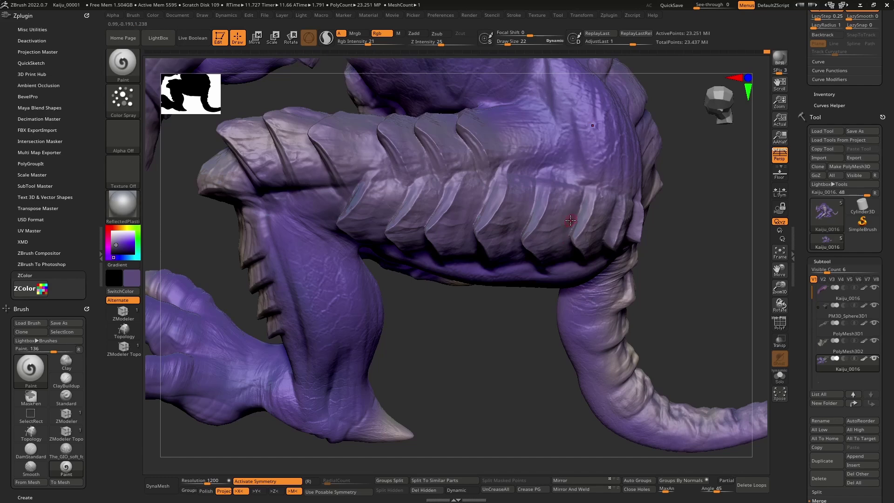
pyautogui.moveTo(544, 184); pyautogui.dragTo(523, 230)
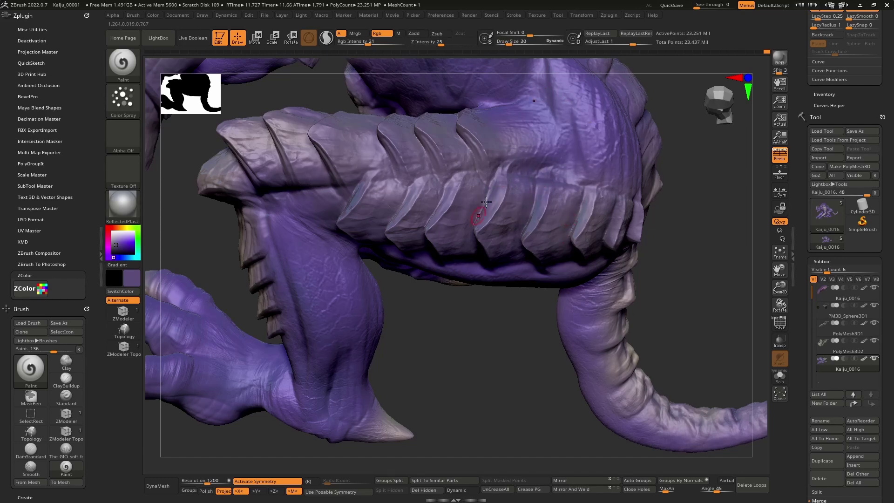
pyautogui.moveTo(464, 201); pyautogui.dragTo(456, 176, button='right')
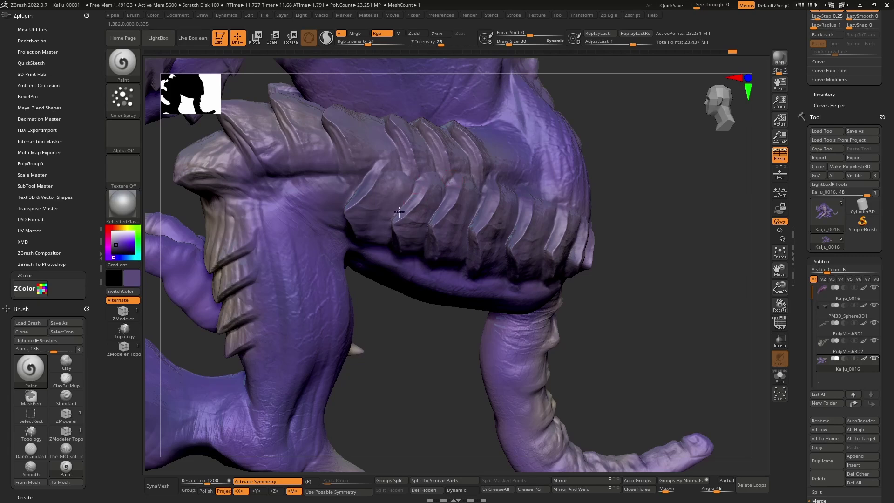
# Paint dark purple behind the edges of the upper row of thigh plates with draw sizes of 26 and 22
pyautogui.moveTo(407, 196); pyautogui.dragTo(475, 230, button='right')
pyautogui.moveTo(461, 210); pyautogui.dragTo(483, 240)
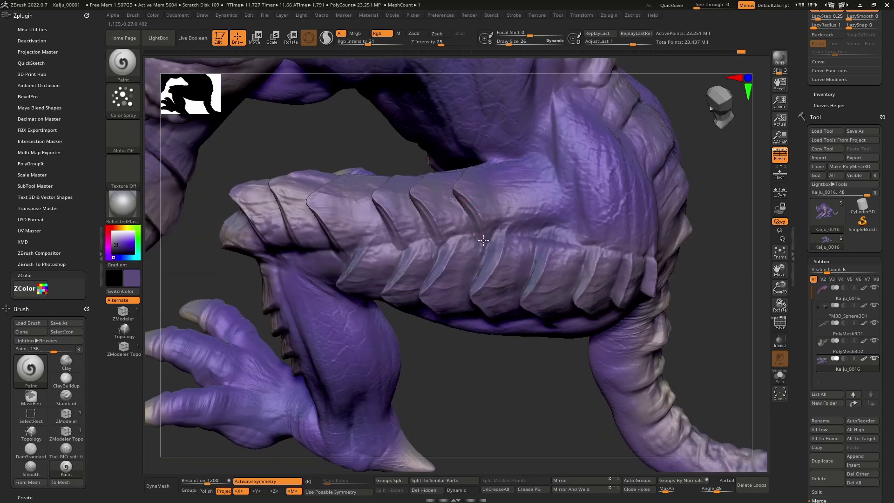
pyautogui.moveTo(411, 203); pyautogui.dragTo(440, 240)
pyautogui.moveTo(440, 240); pyautogui.dragTo(390, 225, button='right')
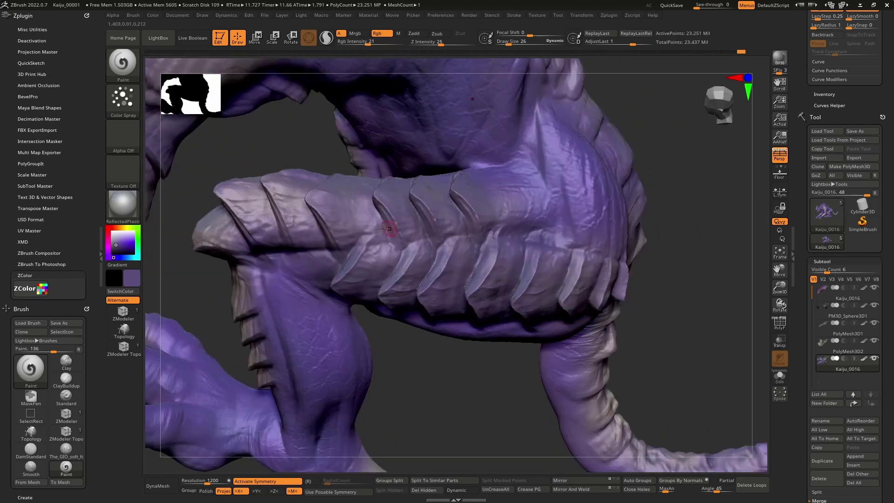
pyautogui.moveTo(374, 201); pyautogui.dragTo(394, 239)
pyautogui.moveTo(318, 227); pyautogui.dragTo(462, 192, button='right')
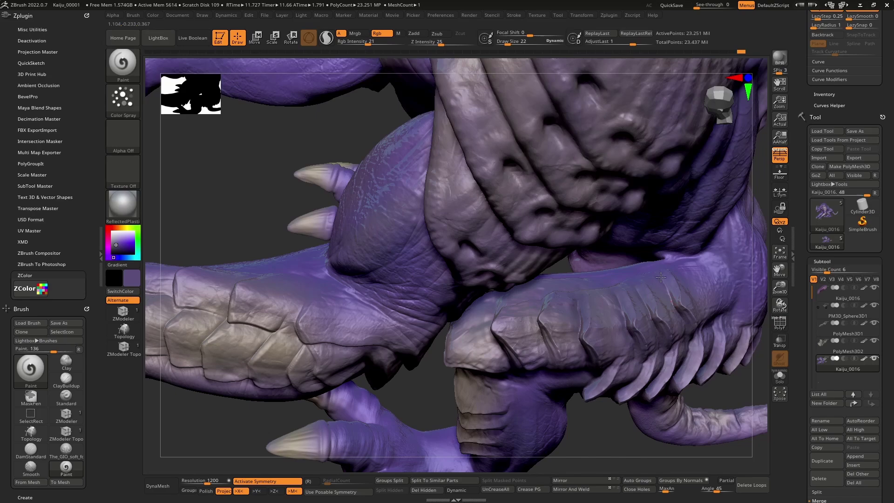
# Paint dark purple under the shoulder plate edges with draw sizes of 30 and 38, and into the plate pits at 18
pyautogui.moveTo(679, 286); pyautogui.dragTo(505, 223, button='right')
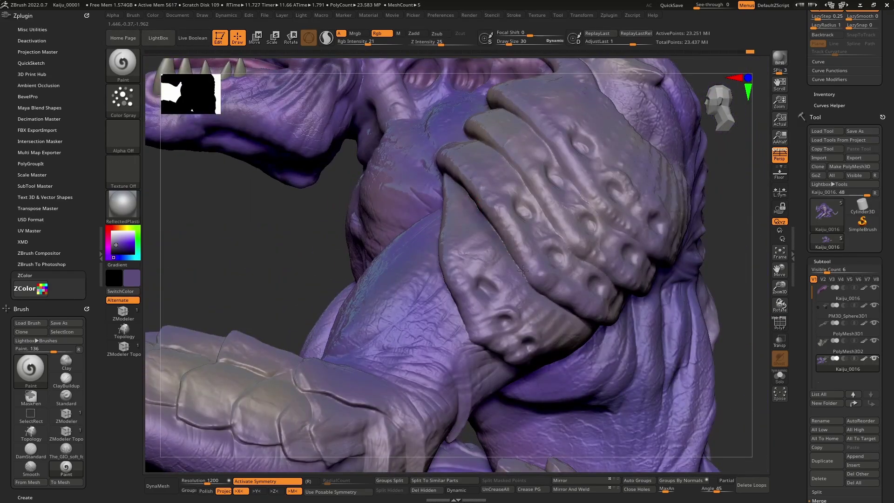
pyautogui.moveTo(471, 200)
pyautogui.mouseDown(button='right')
pyautogui.moveTo(511, 249)
pyautogui.moveTo(489, 247)
pyautogui.mouseUp(button='right')
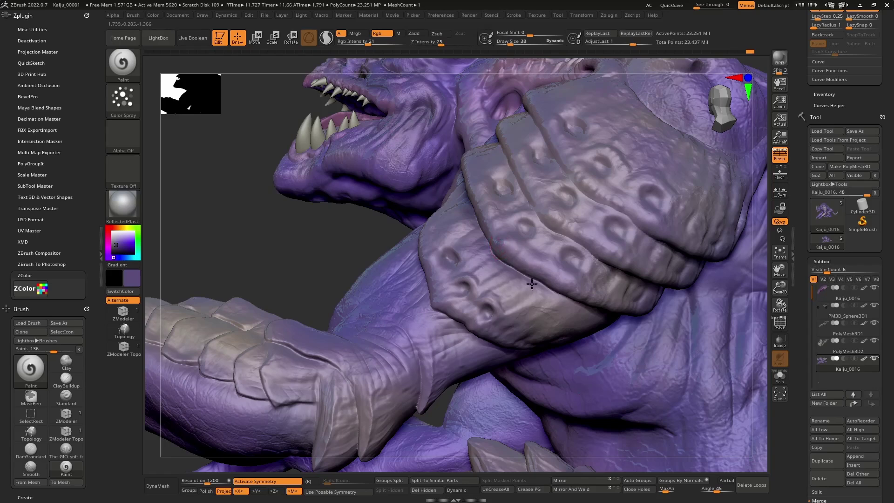
pyautogui.moveTo(505, 157)
pyautogui.mouseDown()
pyautogui.moveTo(533, 218)
pyautogui.moveTo(605, 281)
pyautogui.mouseUp()
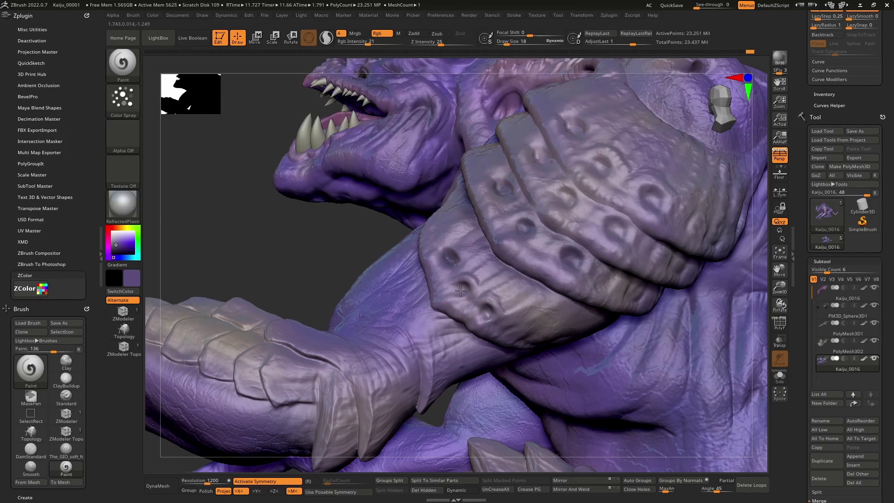
pyautogui.keyDown('alt'); pyautogui.moveTo(623, 223); pyautogui.dragTo(563, 256, button='right'); pyautogui.keyUp('alt')
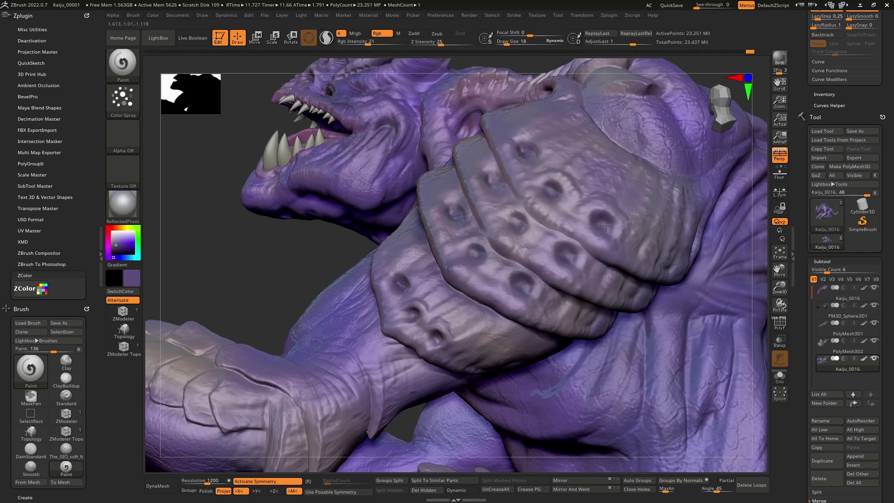
# Paint dark purple around the upper shoulder plate edges and dents with a draw size of 26
pyautogui.moveTo(581, 255); pyautogui.dragTo(599, 256, button='right')
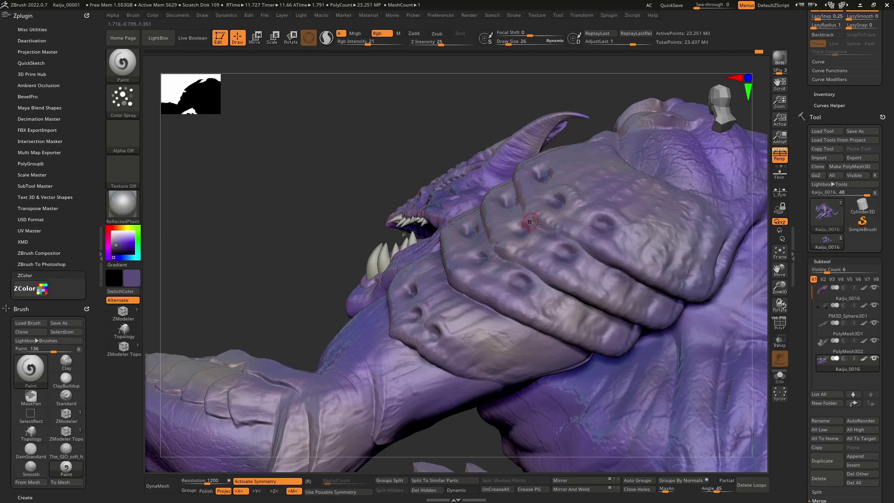
pyautogui.moveTo(527, 208); pyautogui.dragTo(520, 211, button='right')
pyautogui.keyDown('alt'); pyautogui.moveTo(678, 343); pyautogui.dragTo(555, 262, button='right'); pyautogui.keyUp('alt')
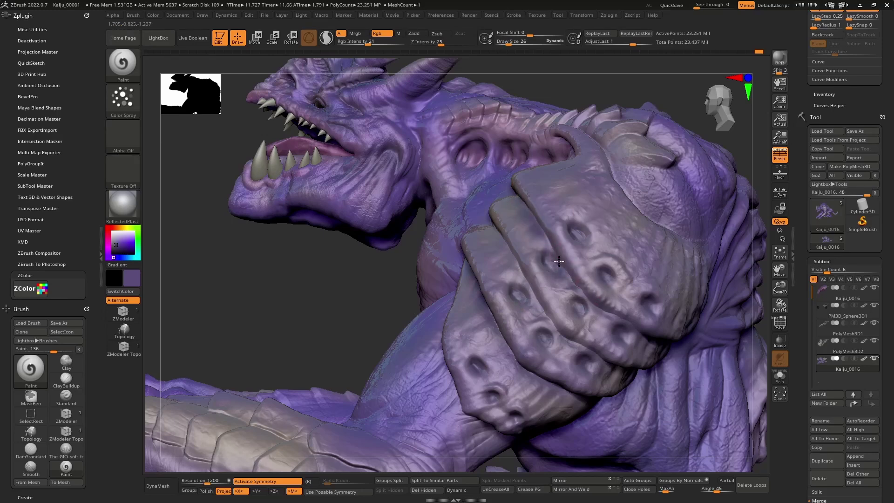
pyautogui.moveTo(549, 227)
pyautogui.mouseDown(button='right')
pyautogui.moveTo(545, 252)
pyautogui.moveTo(530, 212)
pyautogui.mouseUp(button='right')
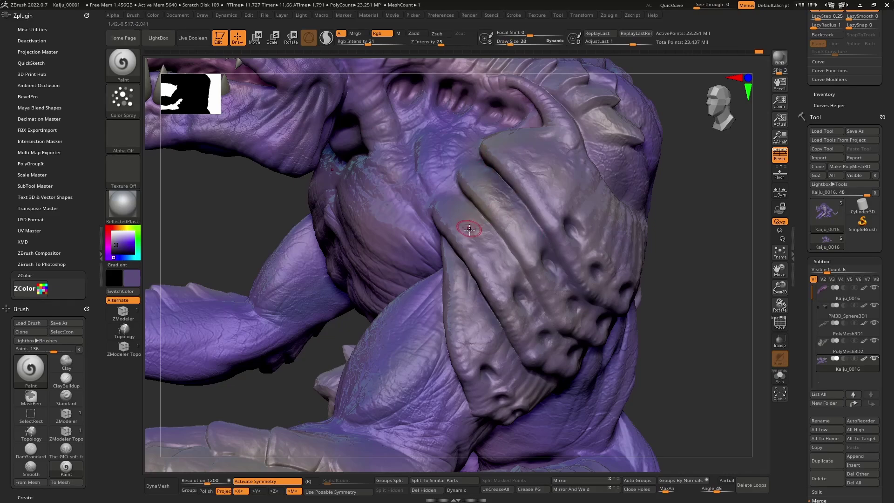
# Paint dark purple along the front edges of the shoulder plates where they meet the chest with a draw size of 38
pyautogui.moveTo(460, 229); pyautogui.dragTo(461, 196, button='right')
pyautogui.moveTo(453, 176)
pyautogui.mouseDown()
pyautogui.moveTo(524, 272)
pyautogui.moveTo(463, 225)
pyautogui.mouseUp()
pyautogui.moveTo(463, 226); pyautogui.dragTo(453, 247, button='right')
pyautogui.moveTo(431, 227); pyautogui.dragTo(465, 270)
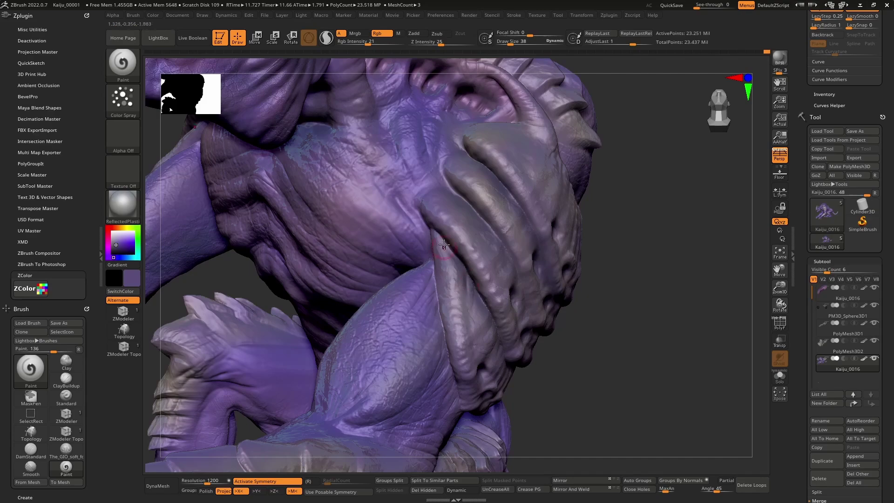
pyautogui.moveTo(443, 246); pyautogui.dragTo(449, 261, button='right')
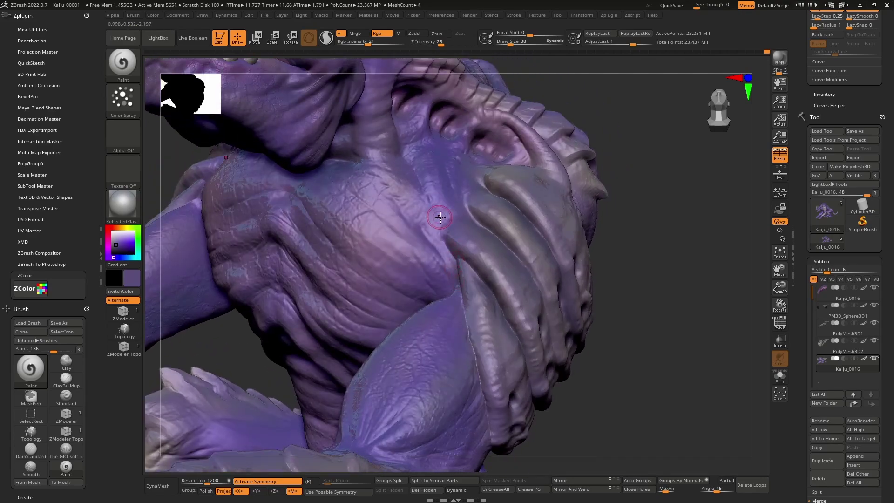
pyautogui.moveTo(440, 217); pyautogui.dragTo(497, 262, button='right')
# Sample lilac and pinkish purple from the model and paint the folds between the shoulder plates and neck hollows with a draw size of 38
pyautogui.press('c')
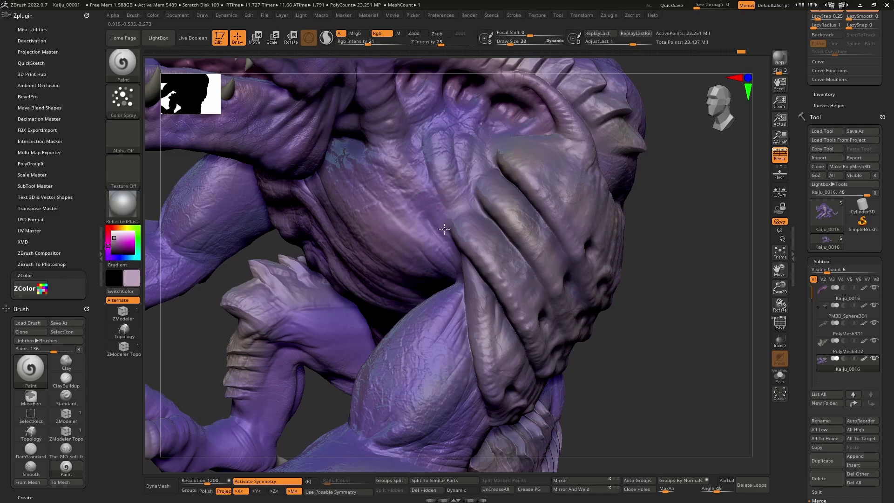
pyautogui.moveTo(474, 133)
pyautogui.keyDown('alt'); pyautogui.mouseDown(button='right')
pyautogui.moveTo(459, 221)
pyautogui.moveTo(449, 187)
pyautogui.mouseUp(button='right'); pyautogui.keyUp('alt')
pyautogui.press('c')
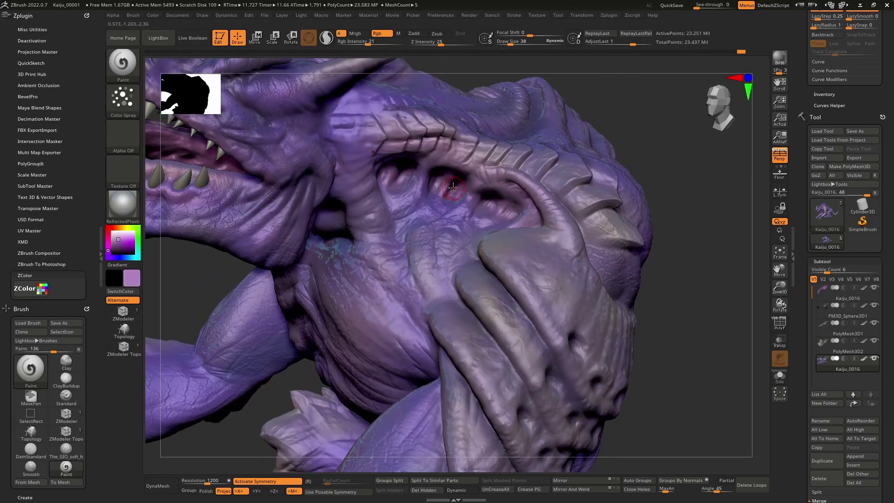
pyautogui.moveTo(440, 212); pyautogui.dragTo(365, 129, button='right')
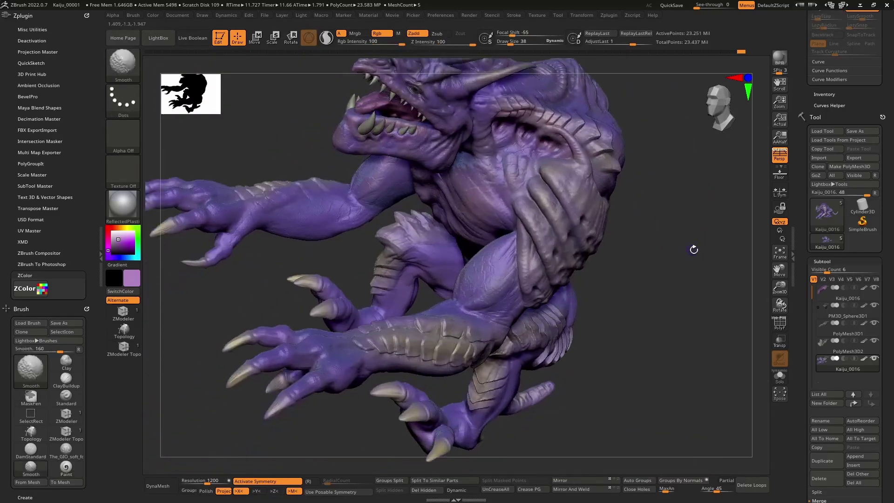
# Pick a dark greyish purple and paint the gaps between the forearm plates with draw sizes of 26 and 18
pyautogui.moveTo(707, 275)
pyautogui.mouseDown(button='right')
pyautogui.moveTo(647, 220)
pyautogui.moveTo(559, 242)
pyautogui.moveTo(485, 284)
pyautogui.moveTo(490, 262)
pyautogui.moveTo(376, 275)
pyautogui.mouseUp(button='right')
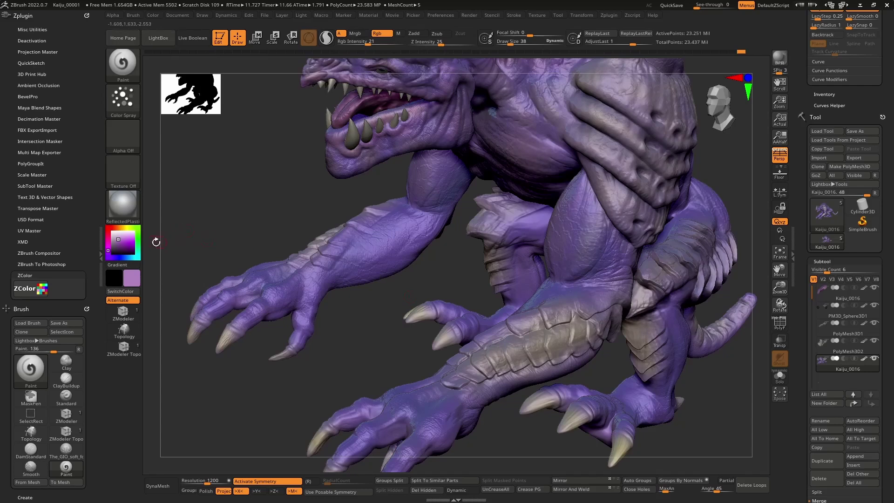
pyautogui.moveTo(530, 309); pyautogui.dragTo(550, 298, button='right')
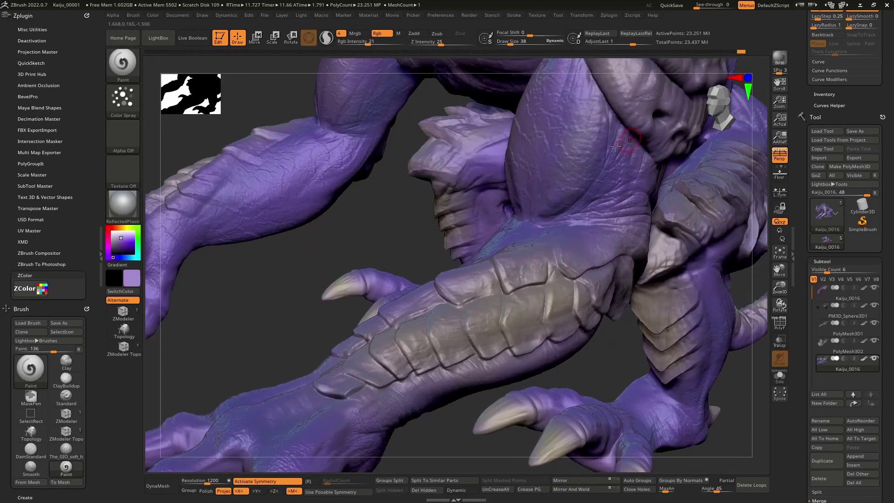
pyautogui.moveTo(119, 239); pyautogui.dragTo(114, 246)
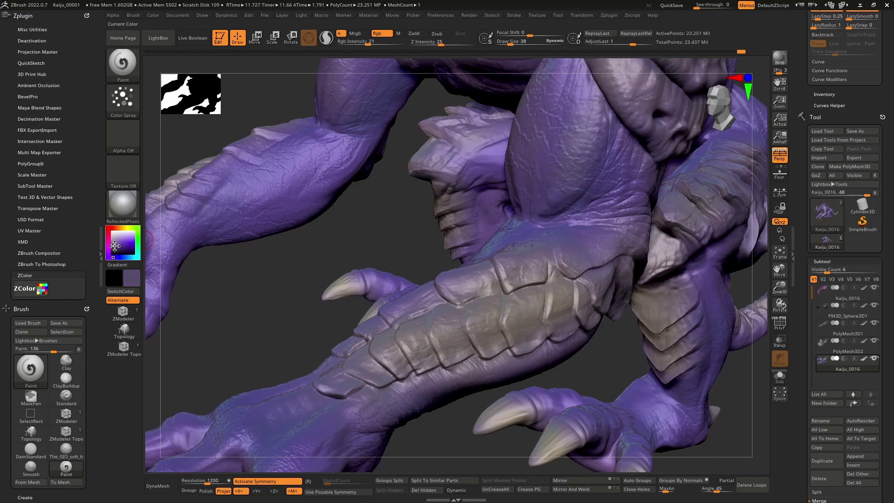
pyautogui.press('[')
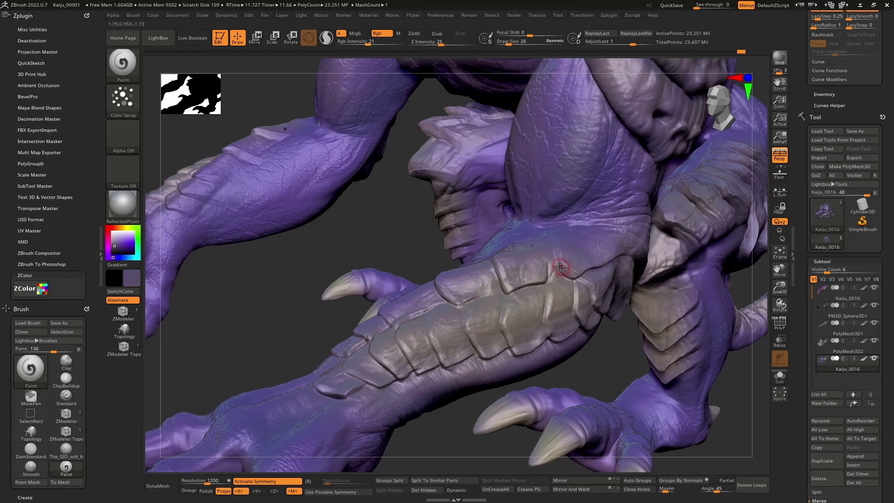
pyautogui.moveTo(557, 254); pyautogui.dragTo(571, 279)
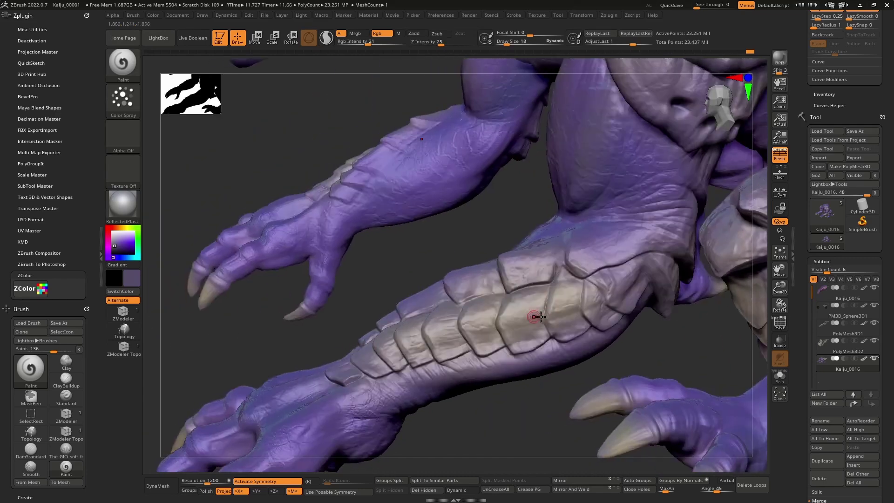
pyautogui.moveTo(535, 315)
pyautogui.mouseDown()
pyautogui.moveTo(547, 298)
pyautogui.moveTo(570, 322)
pyautogui.mouseUp()
# Paint dark greyish purple around the elbow plates and the back of the upper arm with a draw size of 30
pyautogui.press(']')
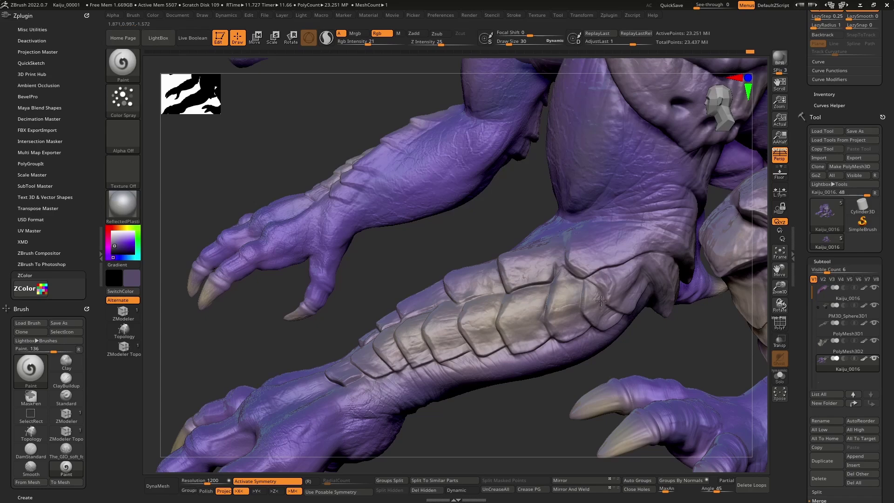
pyautogui.moveTo(641, 294); pyautogui.dragTo(576, 247, button='right')
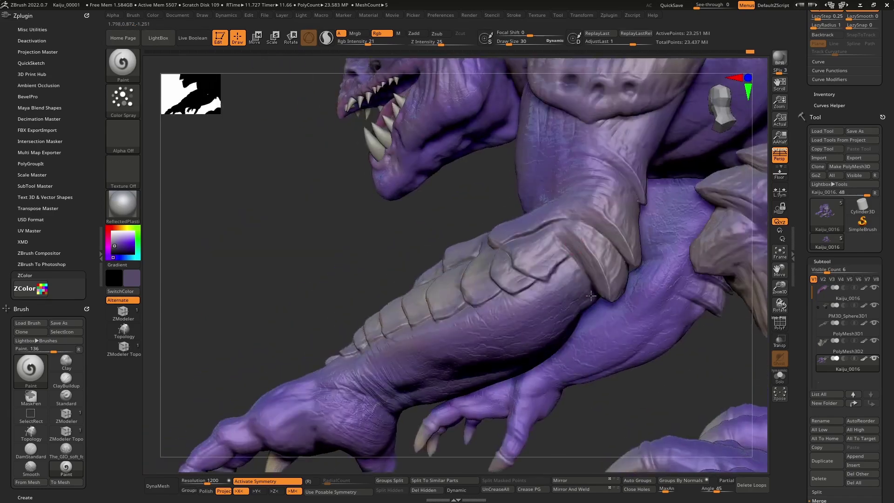
pyautogui.moveTo(592, 288); pyautogui.dragTo(455, 291, button='right')
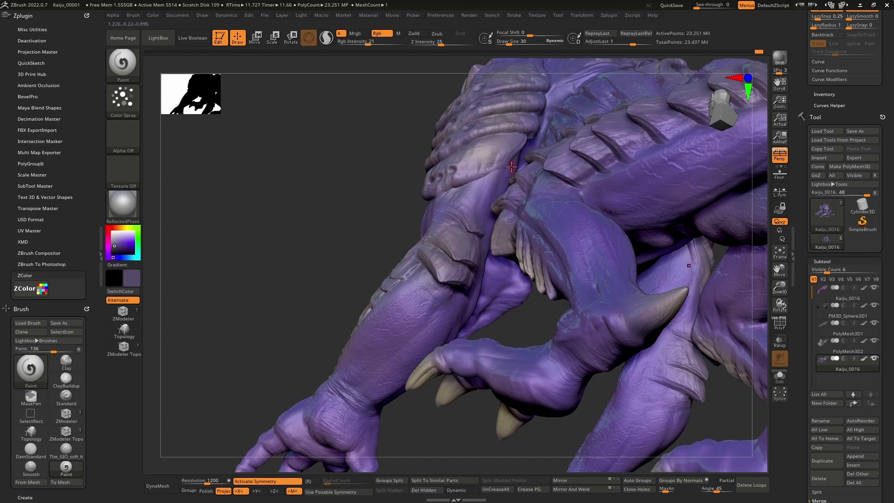
pyautogui.moveTo(403, 236); pyautogui.dragTo(521, 235, button='right')
pyautogui.moveTo(514, 173)
pyautogui.mouseDown()
pyautogui.moveTo(529, 195)
pyautogui.moveTo(514, 179)
pyautogui.moveTo(539, 174)
pyautogui.mouseUp()
pyautogui.moveTo(484, 194)
pyautogui.mouseDown()
pyautogui.moveTo(516, 230)
pyautogui.moveTo(497, 214)
pyautogui.mouseUp()
pyautogui.moveTo(497, 213)
pyautogui.keyDown('ctrl'); pyautogui.mouseDown(button='right')
pyautogui.moveTo(484, 233)
pyautogui.moveTo(506, 241)
pyautogui.mouseUp(button='right'); pyautogui.keyUp('ctrl')
pyautogui.moveTo(506, 241)
pyautogui.mouseDown()
pyautogui.moveTo(522, 250)
pyautogui.moveTo(479, 239)
pyautogui.moveTo(486, 259)
pyautogui.moveTo(476, 310)
pyautogui.mouseUp()
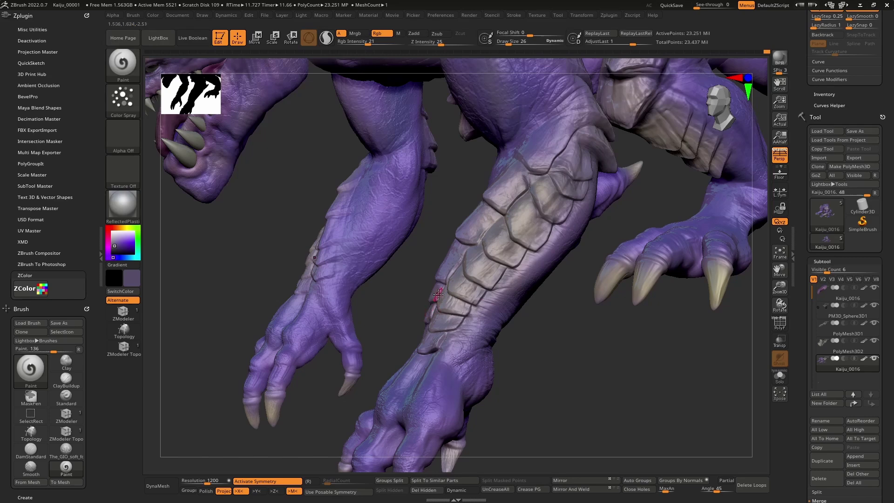
# Paint dark greyish purple along the edges of the forearm plates from the wrist up the outer arm, starting with a draw size of 26
pyautogui.moveTo(438, 295); pyautogui.dragTo(436, 278, button='right')
pyautogui.moveTo(442, 282); pyautogui.dragTo(464, 305)
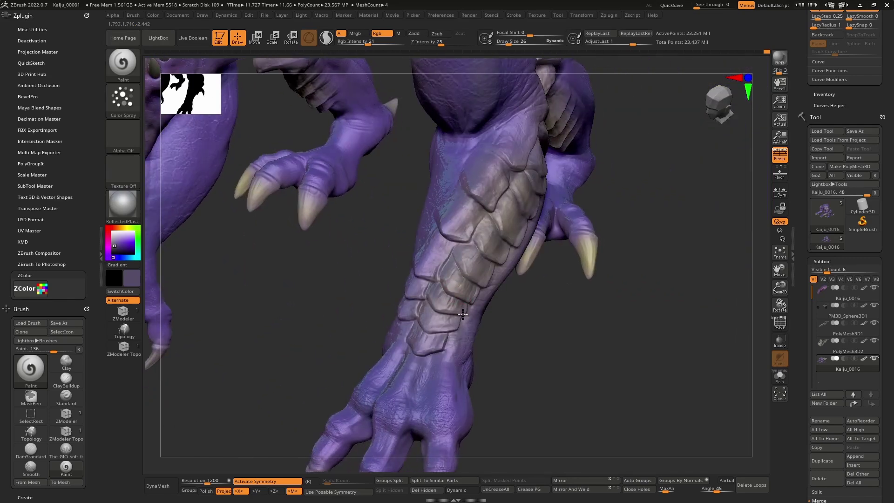
pyautogui.moveTo(423, 309); pyautogui.dragTo(458, 298, button='right')
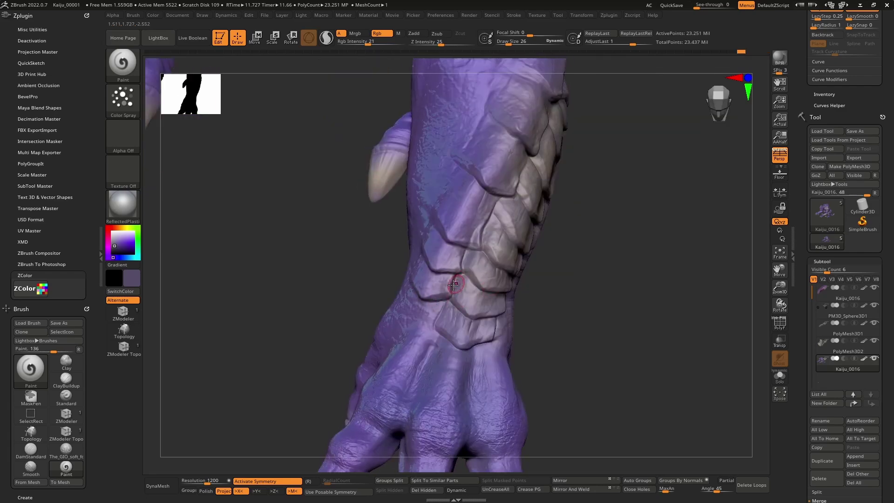
pyautogui.moveTo(455, 285); pyautogui.dragTo(466, 253)
pyautogui.moveTo(510, 211)
pyautogui.mouseDown(button='right')
pyautogui.moveTo(503, 262)
pyautogui.moveTo(499, 238)
pyautogui.mouseUp(button='right')
pyautogui.moveTo(500, 241)
pyautogui.mouseDown()
pyautogui.moveTo(539, 193)
pyautogui.moveTo(537, 209)
pyautogui.mouseUp()
pyautogui.moveTo(541, 166); pyautogui.dragTo(517, 149)
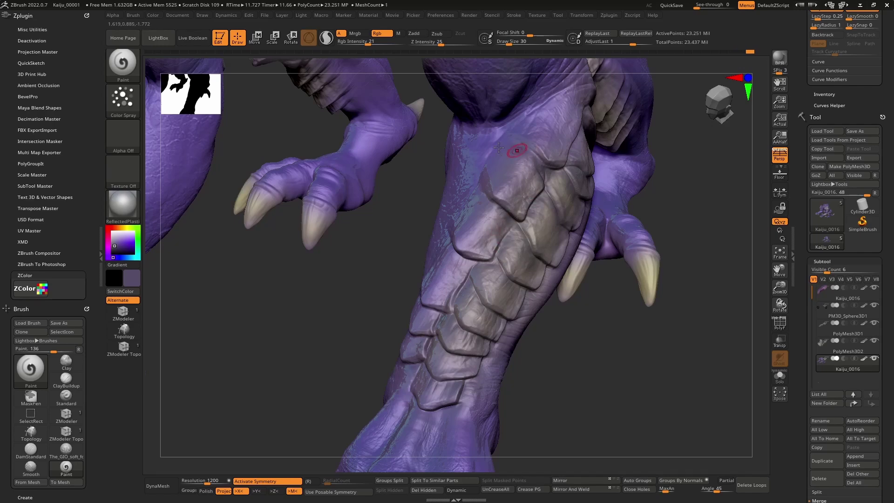
# Sample a greyish mauve from the model and paint the upper forearm plates and elbow area with a draw size of 38
pyautogui.moveTo(517, 148); pyautogui.dragTo(484, 177, button='right')
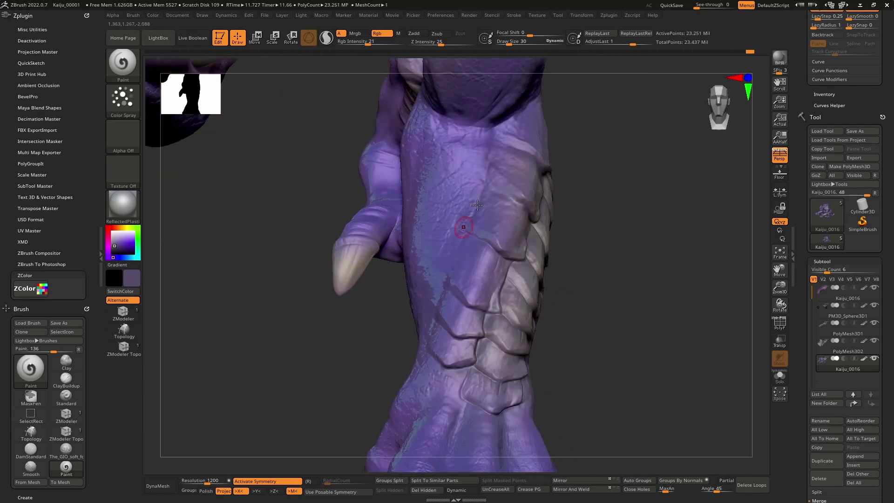
pyautogui.press(']')
pyautogui.press('c')
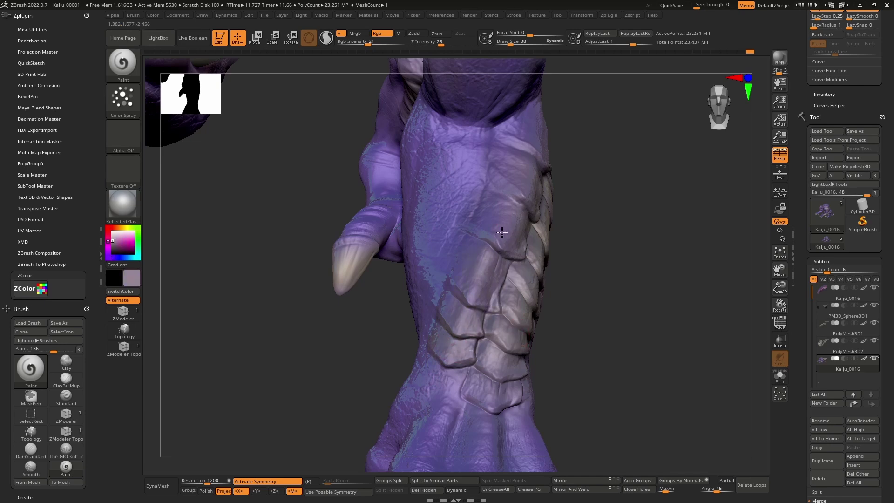
pyautogui.moveTo(540, 171); pyautogui.dragTo(524, 124)
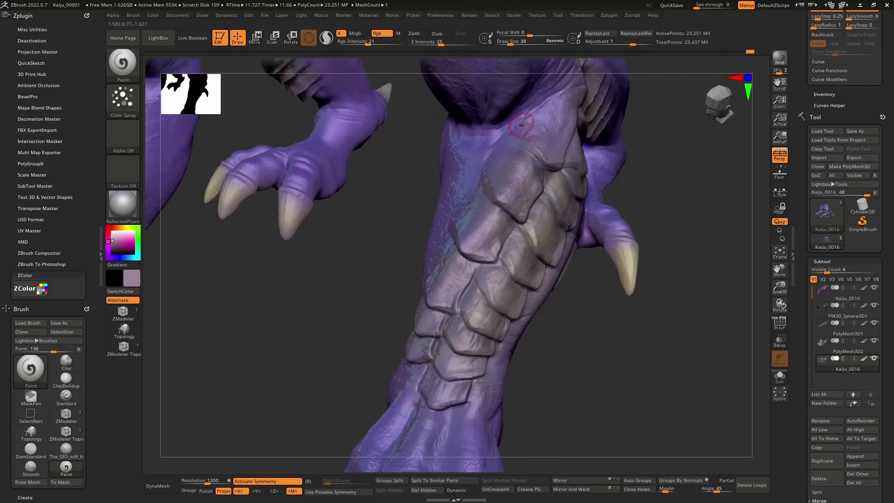
pyautogui.moveTo(572, 153)
pyautogui.mouseDown()
pyautogui.moveTo(445, 206)
pyautogui.moveTo(461, 208)
pyautogui.moveTo(447, 241)
pyautogui.moveTo(495, 219)
pyautogui.mouseUp()
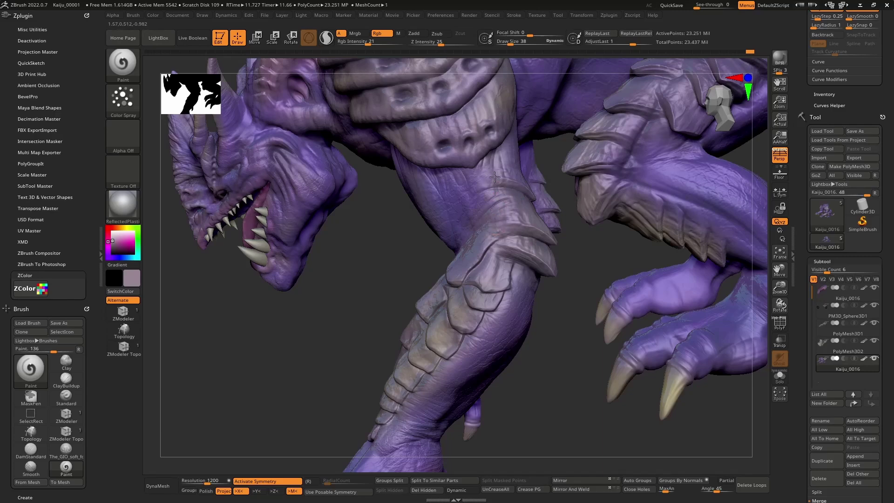
# Pick a dark muted purple and paint the gaps between the shin plates with a draw size of 30
pyautogui.moveTo(495, 177)
pyautogui.mouseDown(button='right')
pyautogui.moveTo(445, 242)
pyautogui.moveTo(465, 219)
pyautogui.moveTo(469, 186)
pyautogui.moveTo(471, 238)
pyautogui.moveTo(523, 314)
pyautogui.moveTo(361, 297)
pyautogui.mouseUp(button='right')
pyautogui.moveTo(432, 298); pyautogui.dragTo(514, 264, button='right')
pyautogui.moveTo(114, 241); pyautogui.dragTo(117, 246)
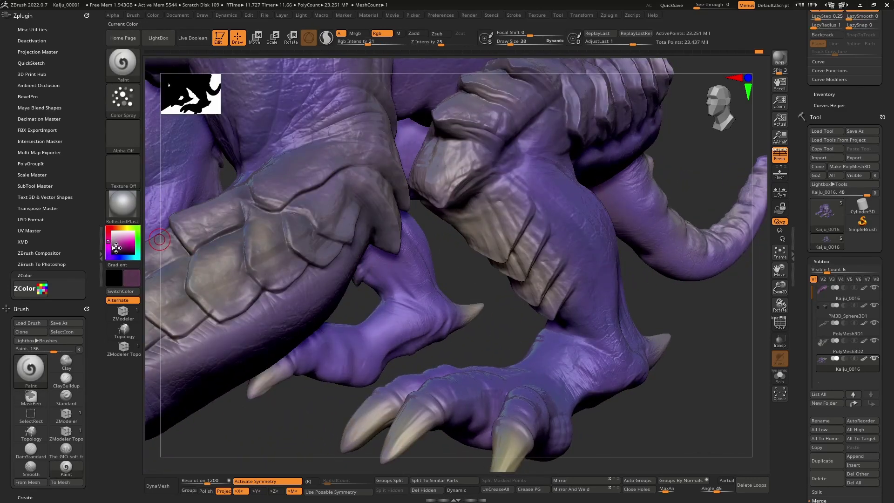
pyautogui.click(107, 242)
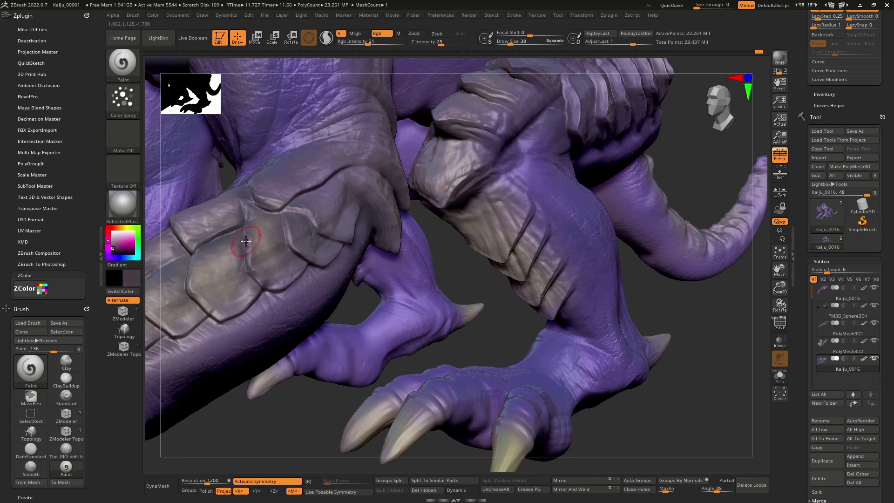
pyautogui.moveTo(493, 246); pyautogui.dragTo(534, 253, button='right')
pyautogui.moveTo(530, 220)
pyautogui.mouseDown()
pyautogui.moveTo(524, 239)
pyautogui.moveTo(543, 291)
pyautogui.moveTo(561, 300)
pyautogui.moveTo(568, 337)
pyautogui.mouseUp()
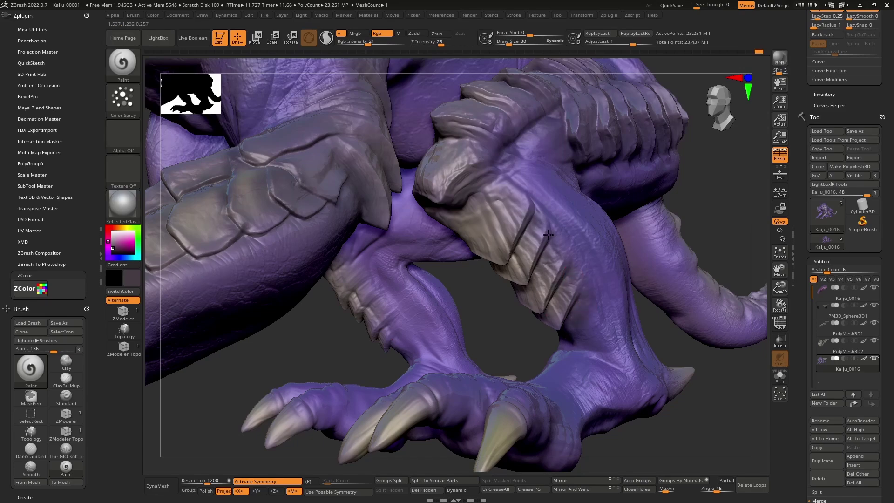
# Paint dark muted purple around the knee plates and the inner side of the shin plates with a draw size of 26
pyautogui.moveTo(519, 260)
pyautogui.mouseDown(button='right')
pyautogui.moveTo(536, 205)
pyautogui.moveTo(531, 226)
pyautogui.mouseUp(button='right')
pyautogui.moveTo(536, 186); pyautogui.dragTo(532, 190, button='right')
pyautogui.moveTo(532, 190)
pyautogui.mouseDown()
pyautogui.moveTo(539, 201)
pyautogui.moveTo(508, 199)
pyautogui.mouseUp()
pyautogui.moveTo(509, 199); pyautogui.dragTo(477, 232, button='right')
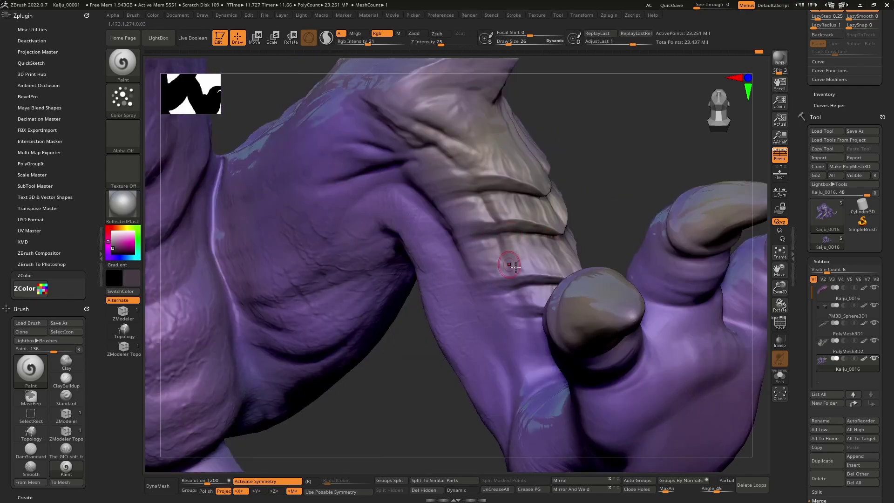
pyautogui.moveTo(503, 293); pyautogui.dragTo(528, 296, button='right')
pyautogui.moveTo(606, 299); pyautogui.dragTo(545, 174, button='right')
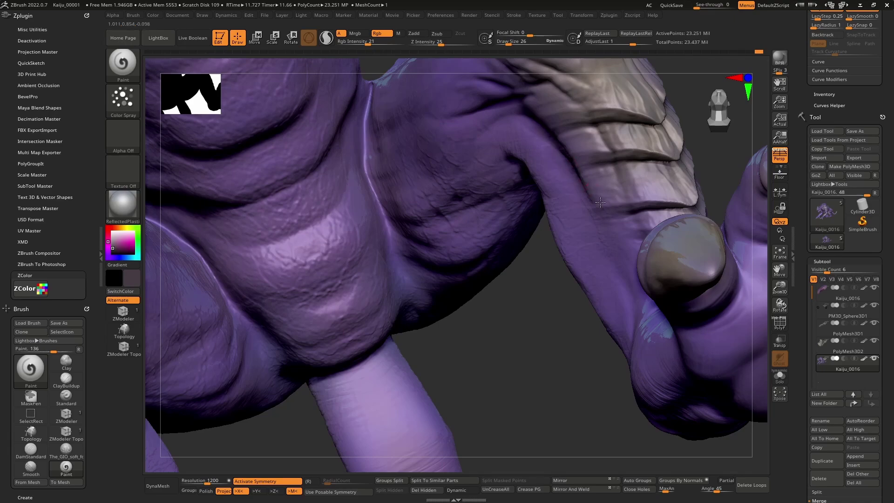
pyautogui.moveTo(614, 213)
pyautogui.mouseDown(button='right')
pyautogui.moveTo(593, 185)
pyautogui.moveTo(483, 192)
pyautogui.moveTo(506, 238)
pyautogui.mouseUp(button='right')
# Turn off Zadd for the Smooth brush and try blending the arm's paint colours with a draw size of about 375
pyautogui.press('shift')
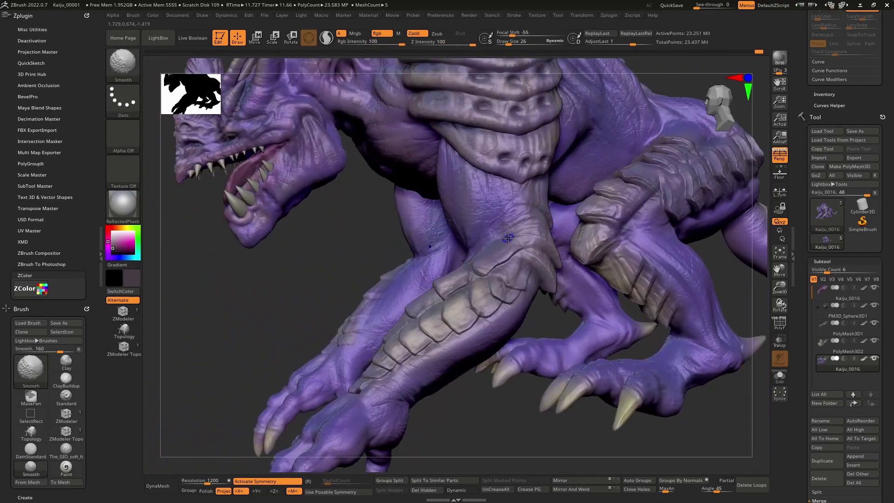
pyautogui.keyDown('shift'); pyautogui.click(416, 35); pyautogui.keyUp('shift')
pyautogui.press('space')
pyautogui.moveTo(490, 274)
pyautogui.mouseDown()
pyautogui.moveTo(516, 274)
pyautogui.moveTo(493, 293)
pyautogui.moveTo(522, 282)
pyautogui.mouseUp()
pyautogui.keyDown('shift'); pyautogui.moveTo(447, 333); pyautogui.dragTo(489, 289); pyautogui.keyUp('shift')
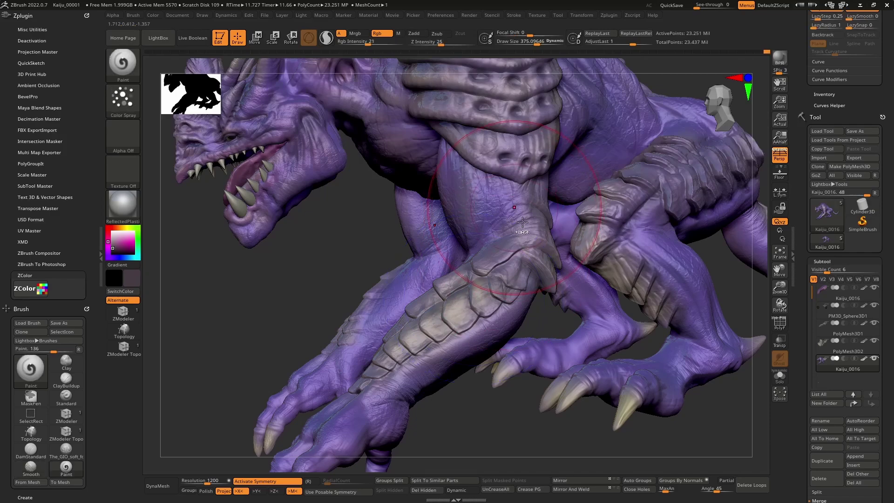
pyautogui.hotkey('ctrl', 'z')
pyautogui.press('shift')
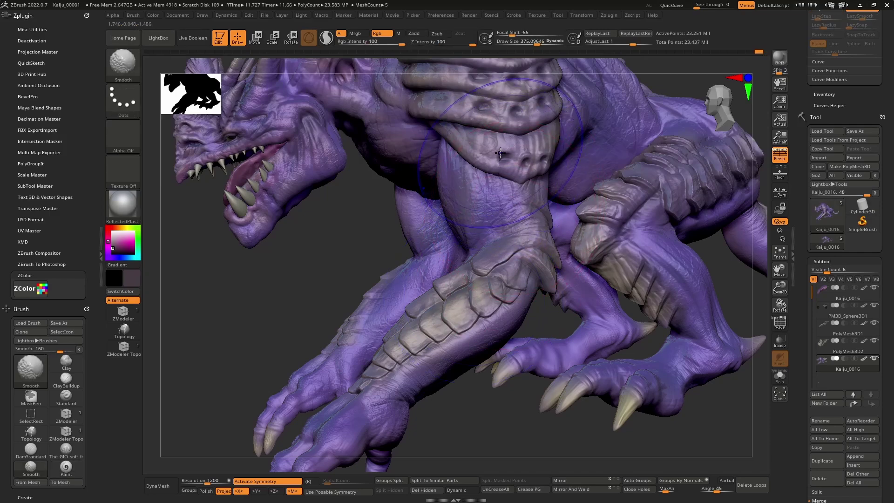
# Blend the paint colours on the skin above and behind the eye with the Smooth brush at a draw size of about 48
pyautogui.moveTo(500, 152)
pyautogui.mouseDown(button='right')
pyautogui.moveTo(485, 130)
pyautogui.moveTo(455, 119)
pyautogui.moveTo(422, 265)
pyautogui.mouseUp(button='right')
pyautogui.press('space')
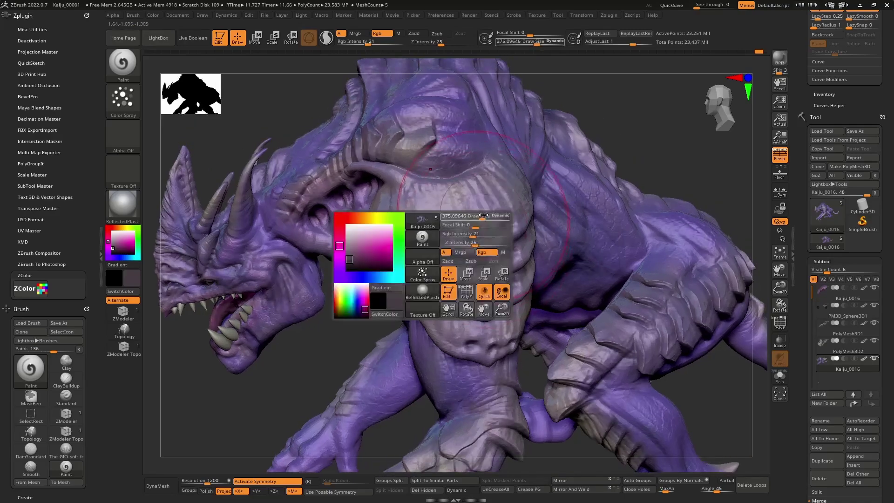
pyautogui.moveTo(483, 215); pyautogui.dragTo(464, 216)
pyautogui.keyDown('alt'); pyautogui.moveTo(438, 160); pyautogui.dragTo(601, 209, button='right'); pyautogui.keyUp('alt')
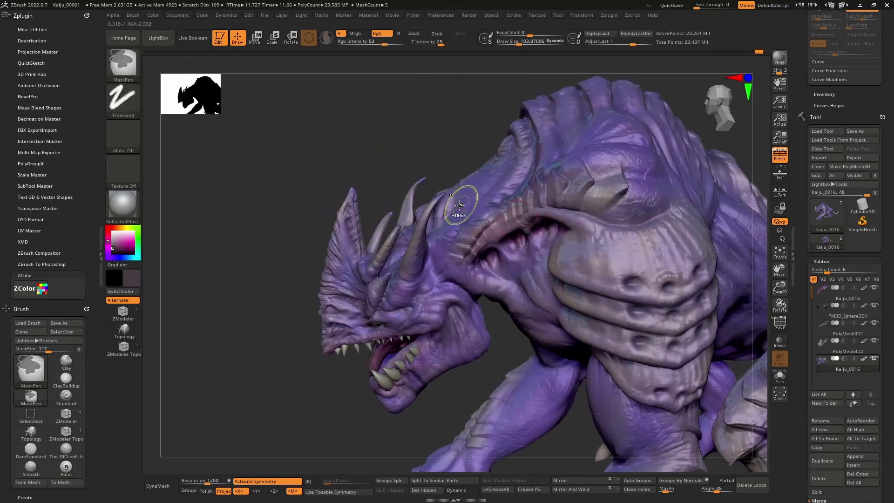
pyautogui.moveTo(459, 205)
pyautogui.keyDown('ctrl'); pyautogui.mouseDown(button='right')
pyautogui.moveTo(470, 261)
pyautogui.moveTo(447, 167)
pyautogui.moveTo(478, 215)
pyautogui.moveTo(419, 253)
pyautogui.mouseUp(button='right'); pyautogui.keyUp('ctrl')
pyautogui.press('space')
pyautogui.moveTo(421, 262); pyautogui.dragTo(416, 262)
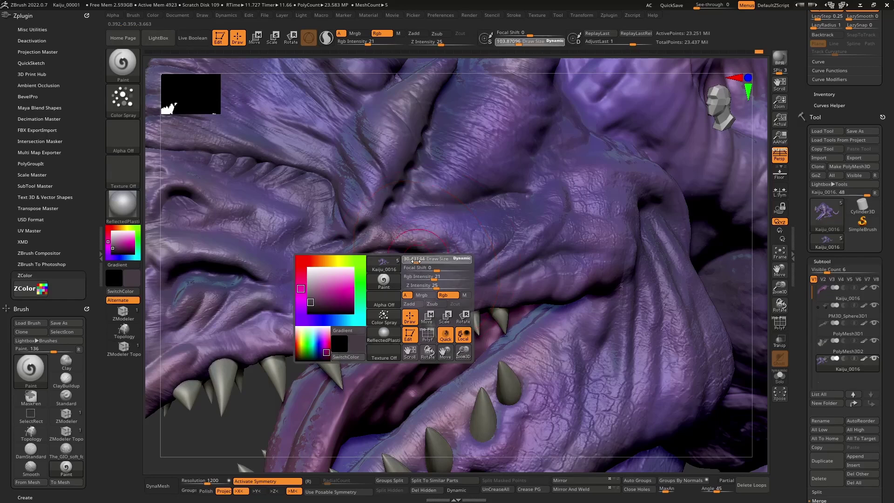
pyautogui.press('shift')
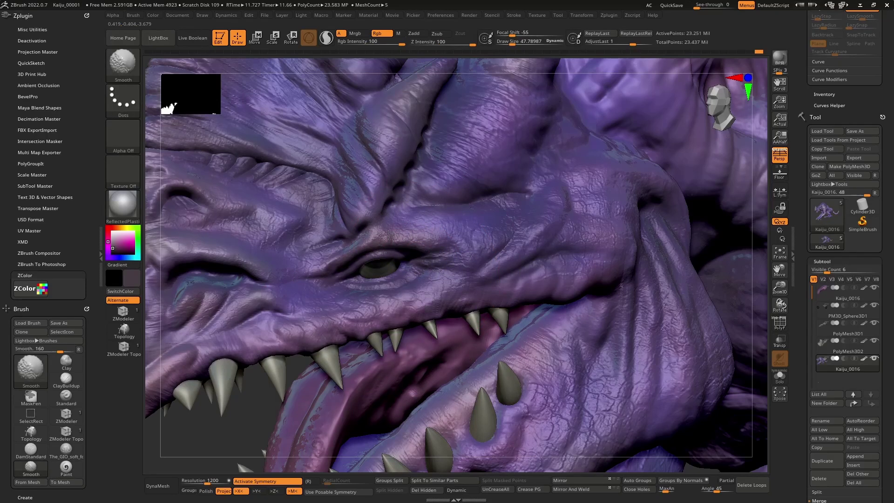
pyautogui.keyDown('shift'); pyautogui.moveTo(406, 229); pyautogui.dragTo(422, 243); pyautogui.keyUp('shift')
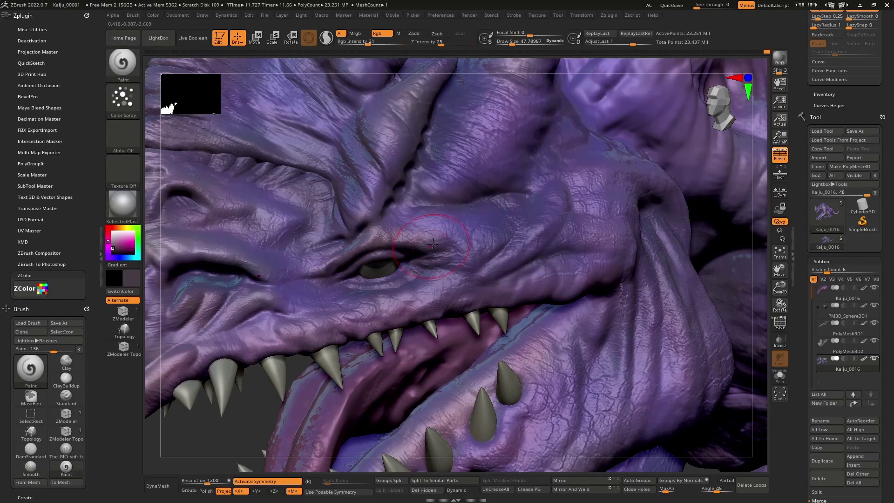
pyautogui.press('shift')
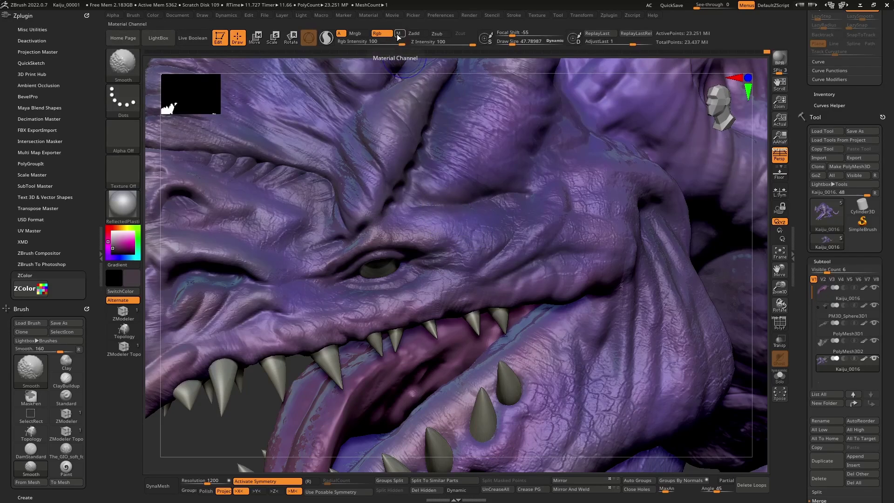
pyautogui.click(355, 33)
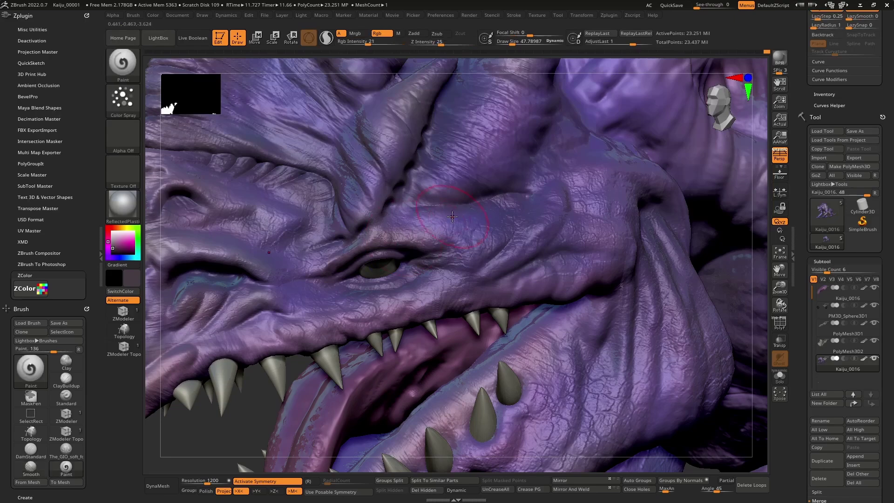
# Sample a muted purple from the snout and touch up the small hollow above the nostril with a draw size of 10
pyautogui.press('ctrl')
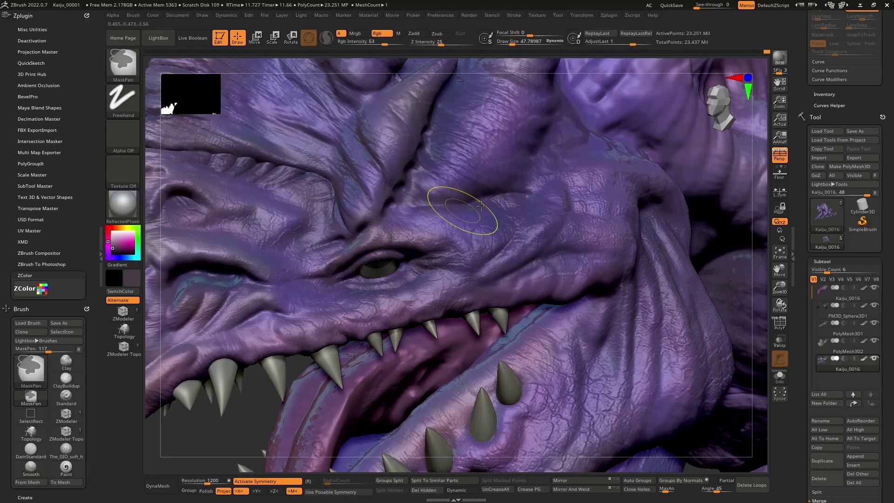
pyautogui.moveTo(489, 204)
pyautogui.keyDown('ctrl'); pyautogui.mouseDown(button='right')
pyautogui.moveTo(454, 272)
pyautogui.moveTo(486, 201)
pyautogui.mouseUp(button='right'); pyautogui.keyUp('ctrl')
pyautogui.press('space')
pyautogui.moveTo(487, 199); pyautogui.dragTo(485, 197)
pyautogui.moveTo(484, 196)
pyautogui.mouseDown(button='right')
pyautogui.moveTo(419, 245)
pyautogui.moveTo(450, 239)
pyautogui.moveTo(418, 243)
pyautogui.moveTo(368, 190)
pyautogui.mouseUp(button='right')
pyautogui.press('[')
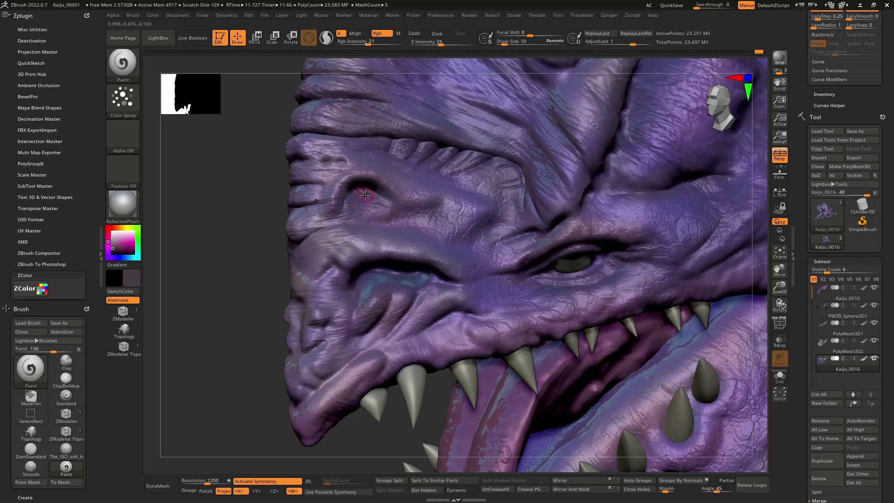
pyautogui.press('c')
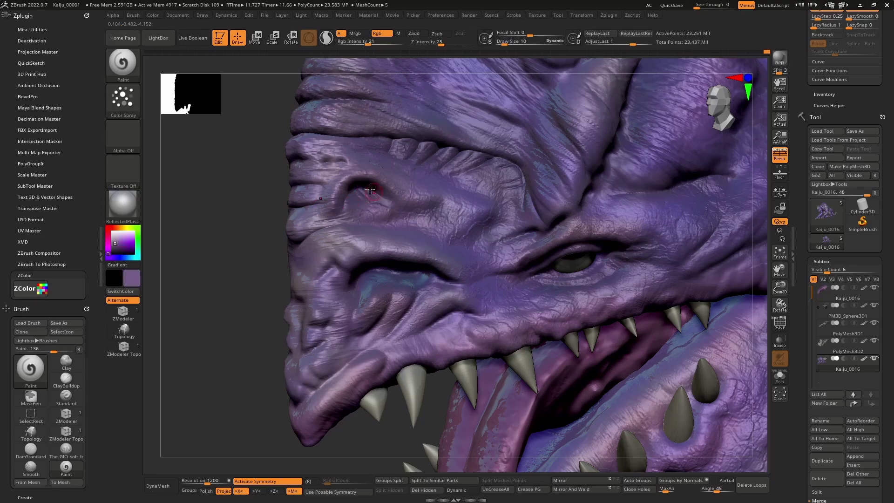
pyautogui.moveTo(445, 211); pyautogui.dragTo(430, 236, button='right')
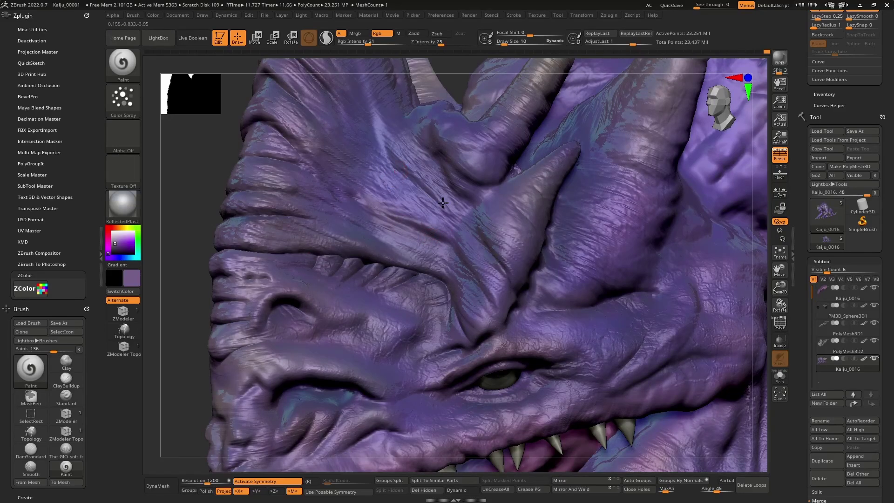
# Switch to the Sphere3D primitive and place a sphere on the canvas as an editable object
pyautogui.click(838, 221)
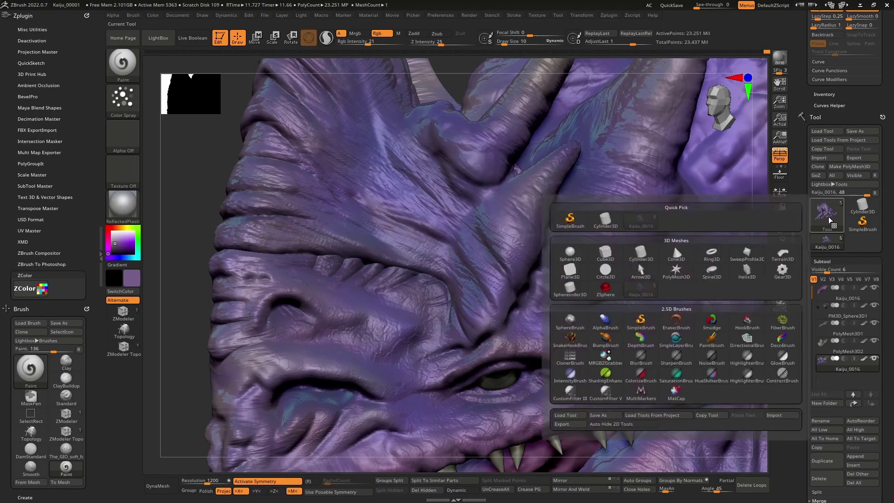
pyautogui.click(571, 256)
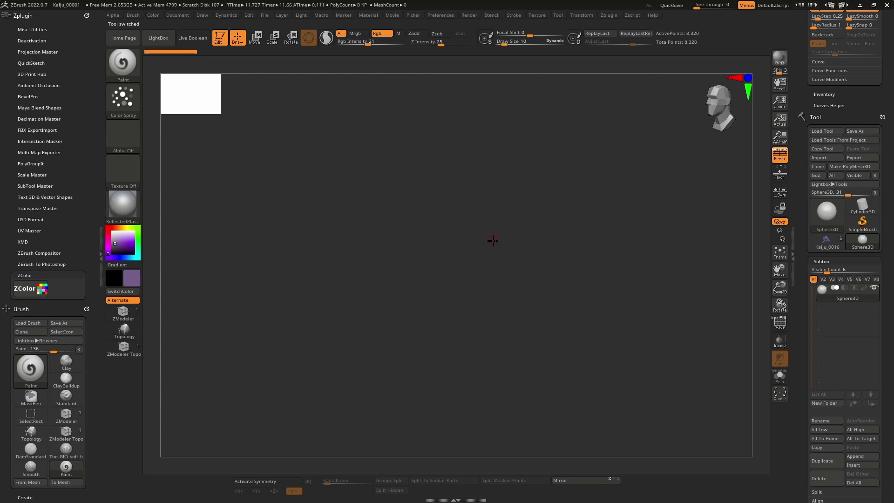
pyautogui.moveTo(493, 241); pyautogui.dragTo(499, 285)
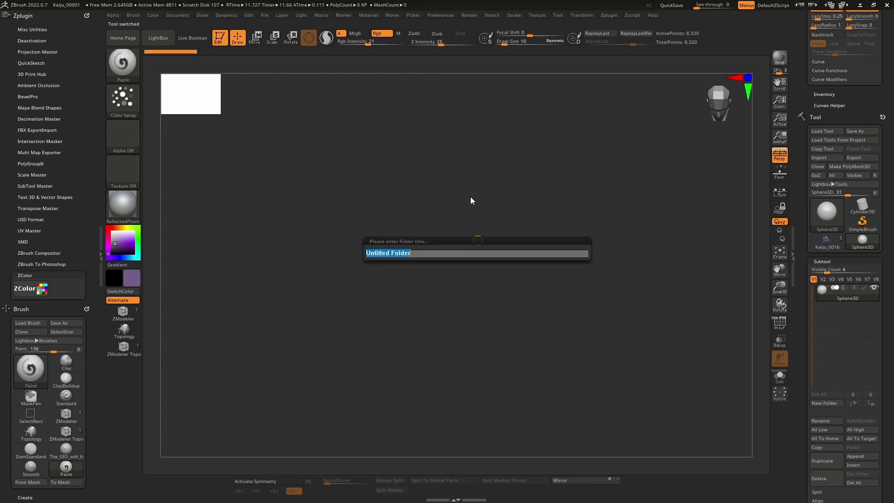
pyautogui.press('Return')
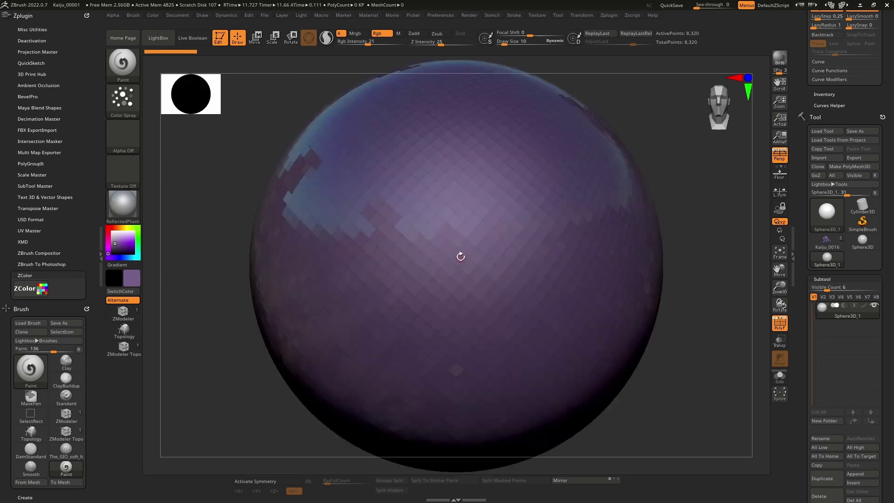
# Hide the sphere's polyframe and subdivide the sphere twice
pyautogui.click(776, 326)
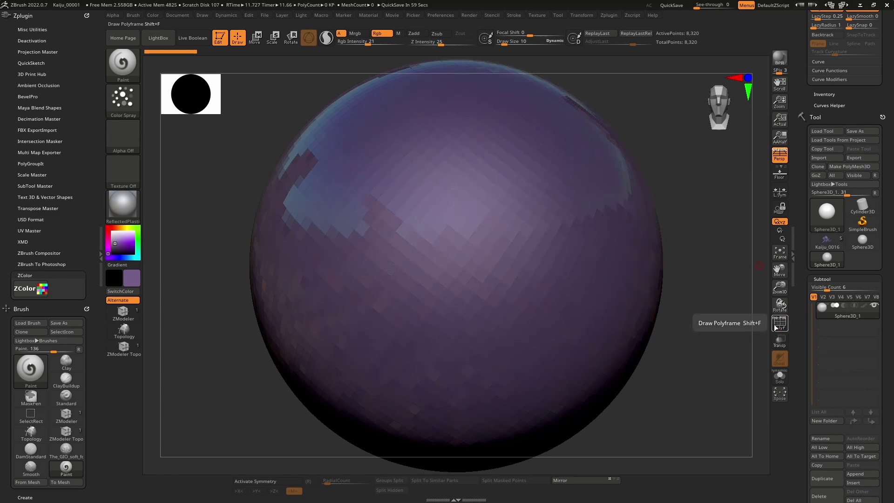
pyautogui.hotkey('ctrl', 'd')
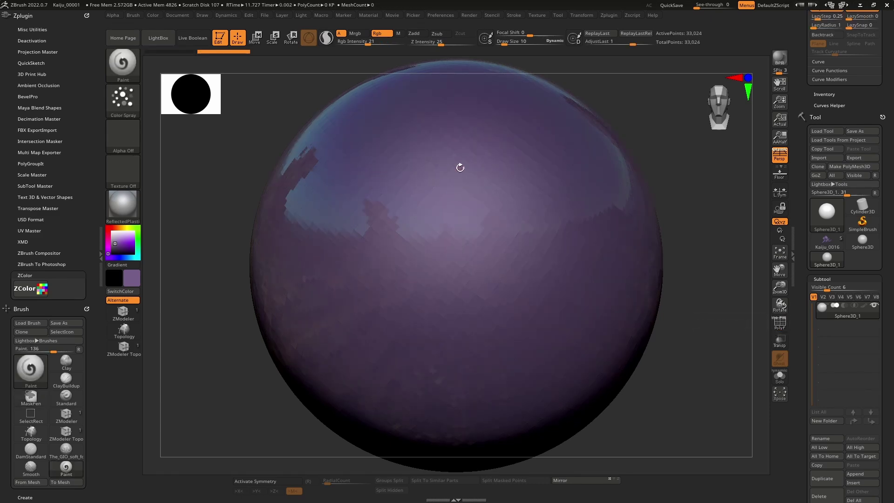
pyautogui.hotkey('ctrl', 'd')
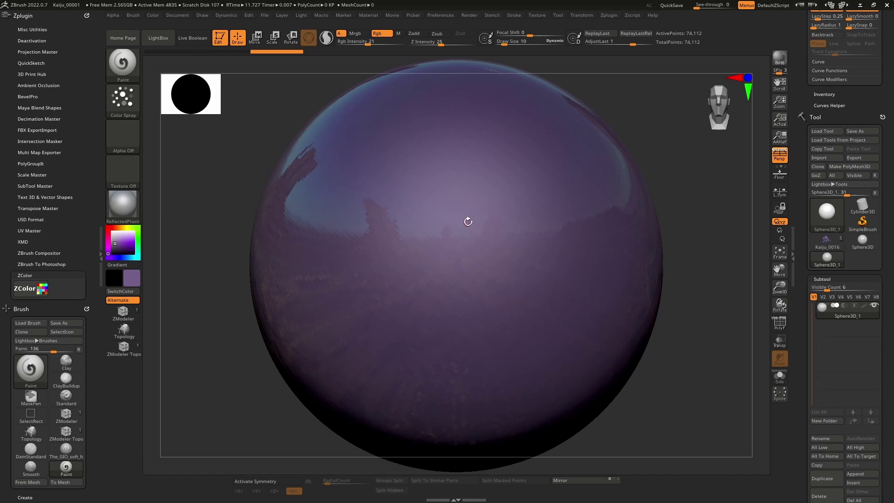
# Toggle the sphere's polypaint display and try painting on it with a draw size of 42 and Rgb Intensity 100
pyautogui.click(864, 306)
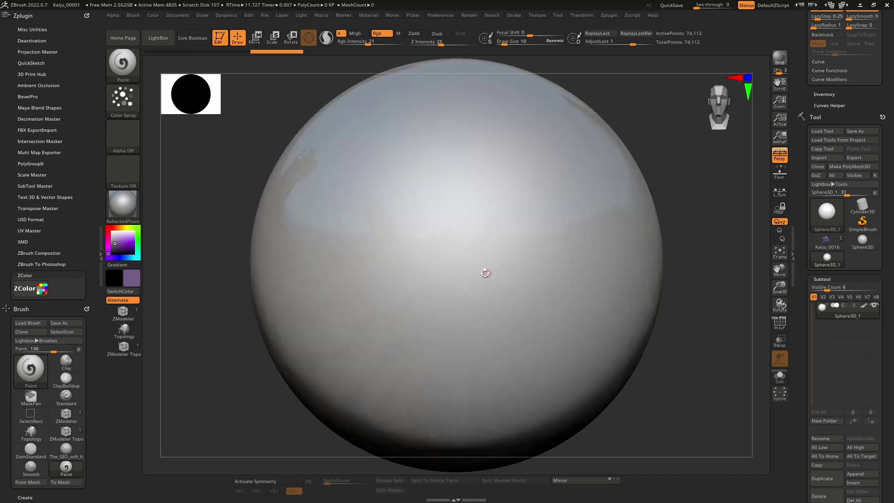
pyautogui.moveTo(490, 195)
pyautogui.mouseDown(button='right')
pyautogui.moveTo(436, 258)
pyautogui.moveTo(462, 261)
pyautogui.moveTo(476, 198)
pyautogui.mouseUp(button='right')
pyautogui.press(']')
pyautogui.press(']')
pyautogui.press(']')
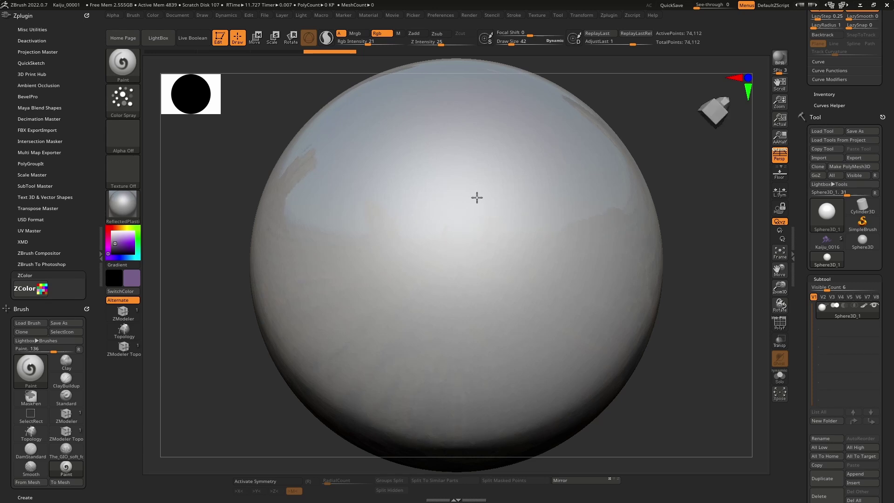
pyautogui.moveTo(465, 242); pyautogui.dragTo(467, 173, button='right')
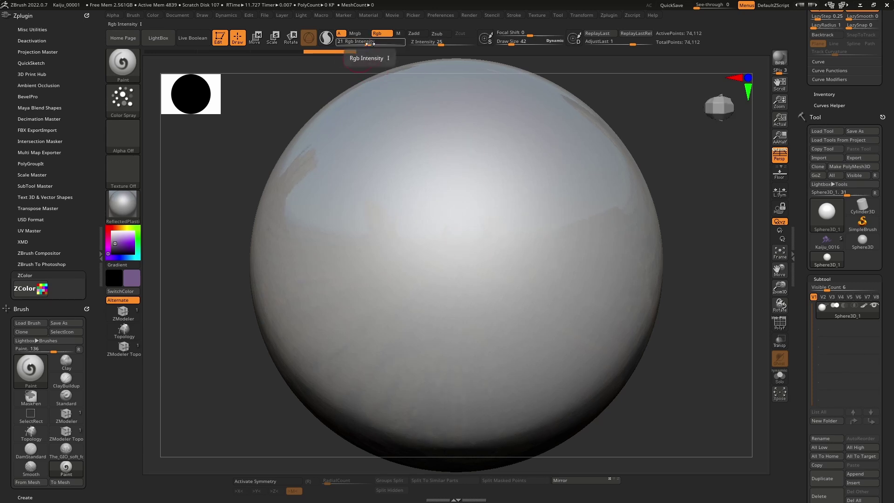
pyautogui.moveTo(365, 42); pyautogui.dragTo(409, 43)
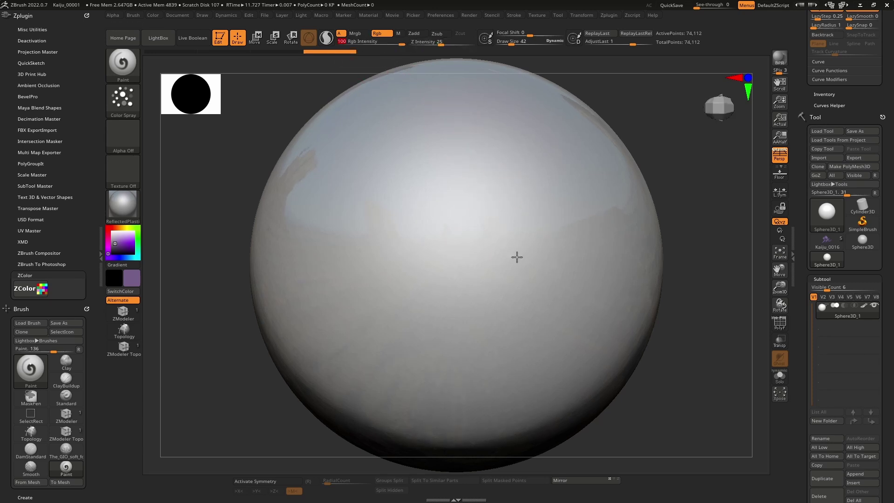
pyautogui.moveTo(517, 256); pyautogui.dragTo(483, 242, button='right')
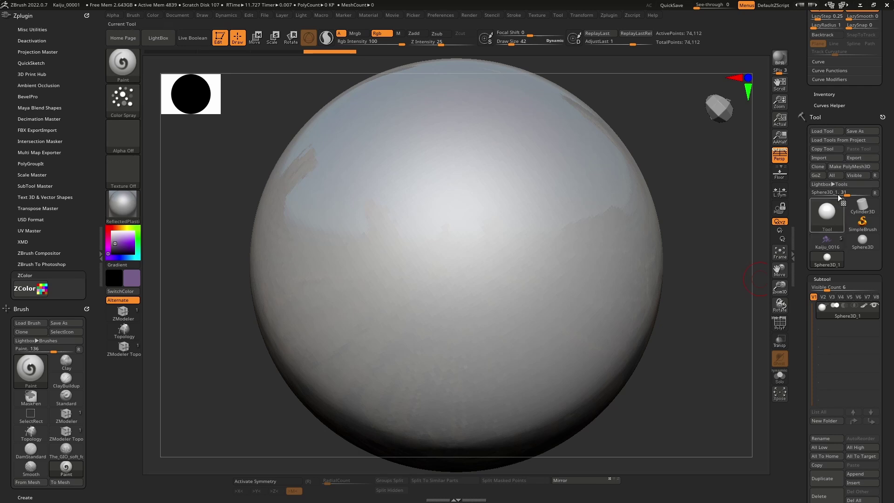
# Convert the sphere to a PolyMesh3D, toggle its polypaint display and paint a round purple patch on its front
pyautogui.click(850, 167)
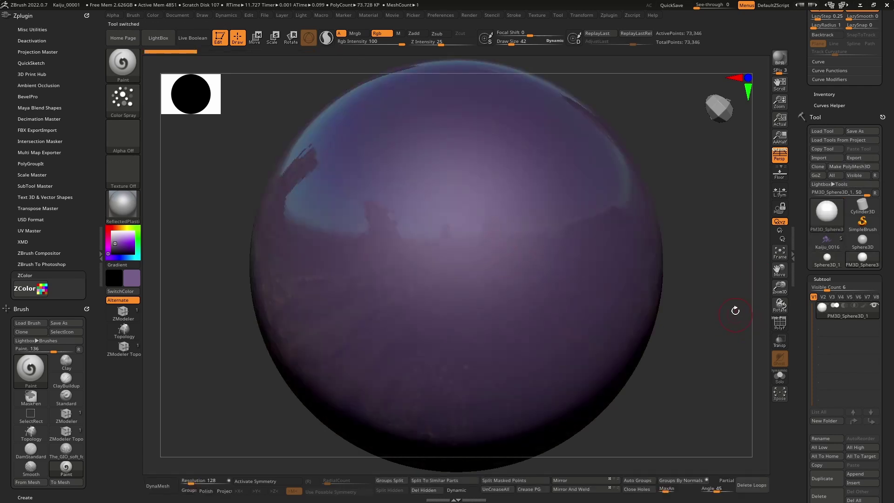
pyautogui.click(864, 305)
pyautogui.moveTo(535, 238)
pyautogui.mouseDown()
pyautogui.moveTo(484, 226)
pyautogui.moveTo(433, 298)
pyautogui.moveTo(466, 279)
pyautogui.moveTo(467, 242)
pyautogui.mouseUp()
# Choose a pale yellow and paint two diagonal strokes across the purple patch with a draw size of 14
pyautogui.press('[')
pyautogui.press('[')
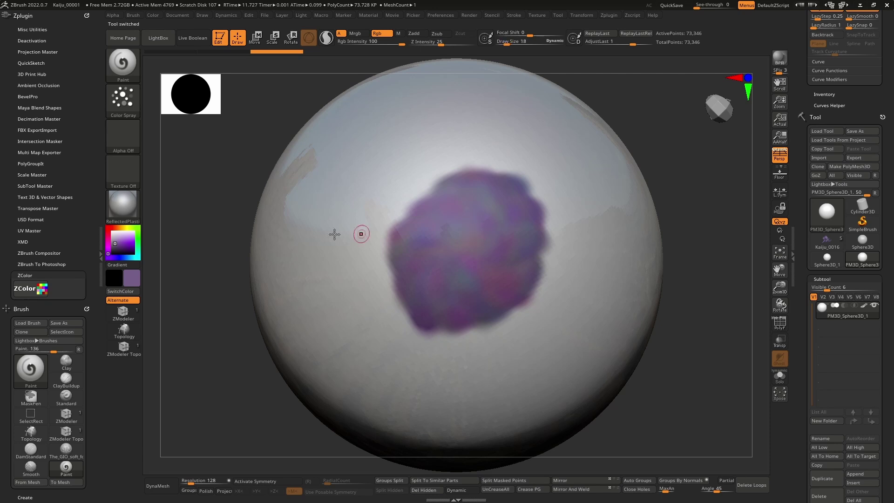
pyautogui.click(126, 228)
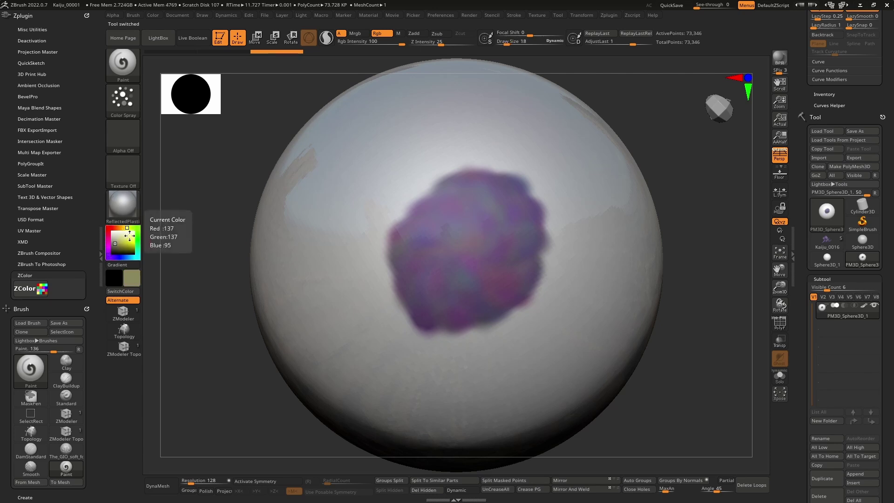
pyautogui.click(135, 235)
pyautogui.press('[')
pyautogui.moveTo(475, 201); pyautogui.dragTo(451, 246)
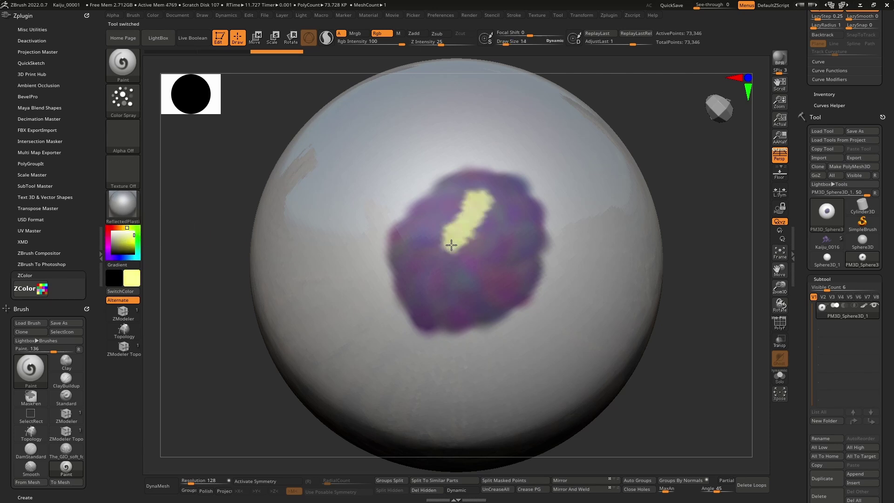
pyautogui.moveTo(511, 217)
pyautogui.mouseDown()
pyautogui.moveTo(452, 273)
pyautogui.moveTo(484, 247)
pyautogui.mouseUp()
# Subdivide the painted sphere once and blend the yellow strokes into the purple with the Smooth brush at a draw size of 26
pyautogui.press('[')
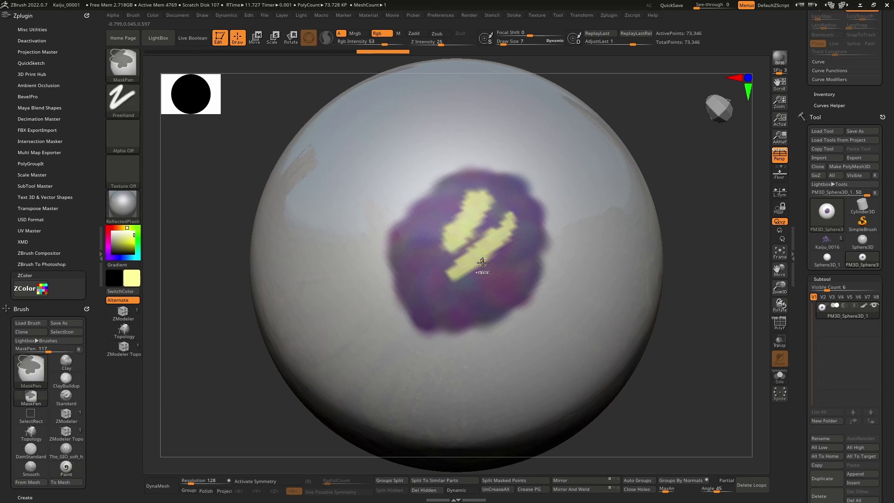
pyautogui.hotkey('ctrl', 'd')
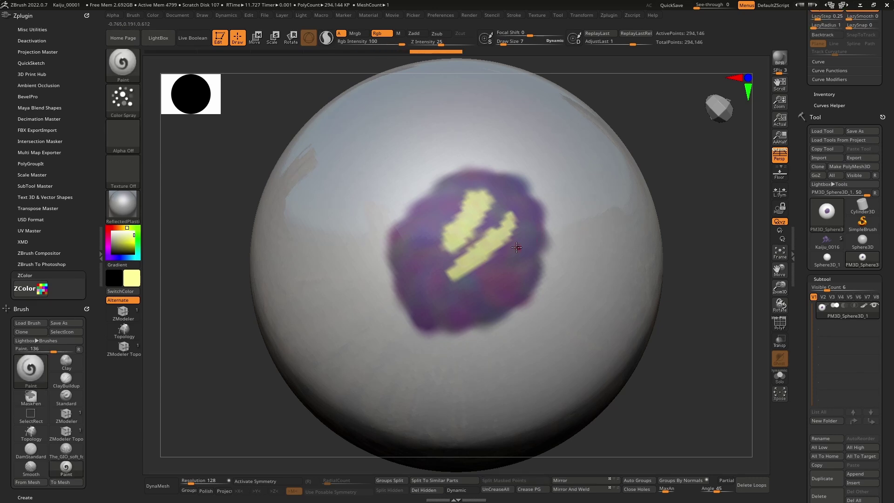
pyautogui.press('shift')
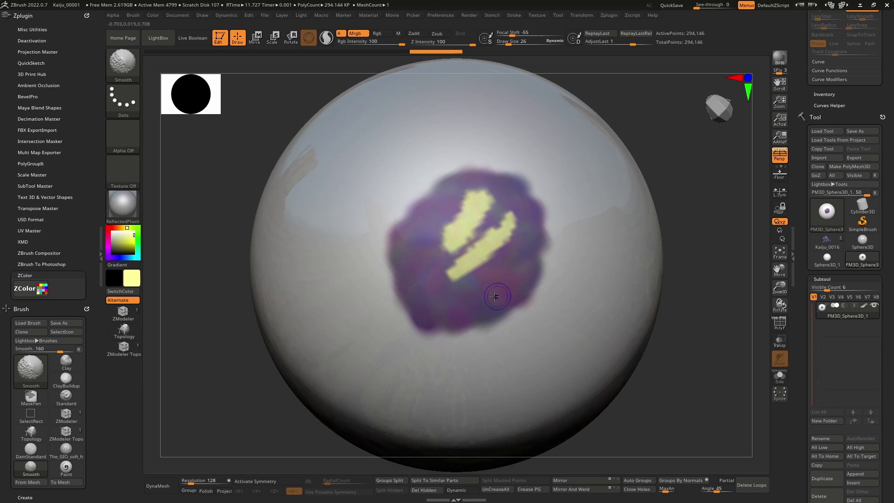
pyautogui.moveTo(495, 257)
pyautogui.keyDown('shift'); pyautogui.mouseDown()
pyautogui.moveTo(514, 221)
pyautogui.moveTo(479, 233)
pyautogui.moveTo(460, 265)
pyautogui.moveTo(481, 223)
pyautogui.moveTo(475, 193)
pyautogui.moveTo(439, 258)
pyautogui.mouseUp(); pyautogui.keyUp('shift')
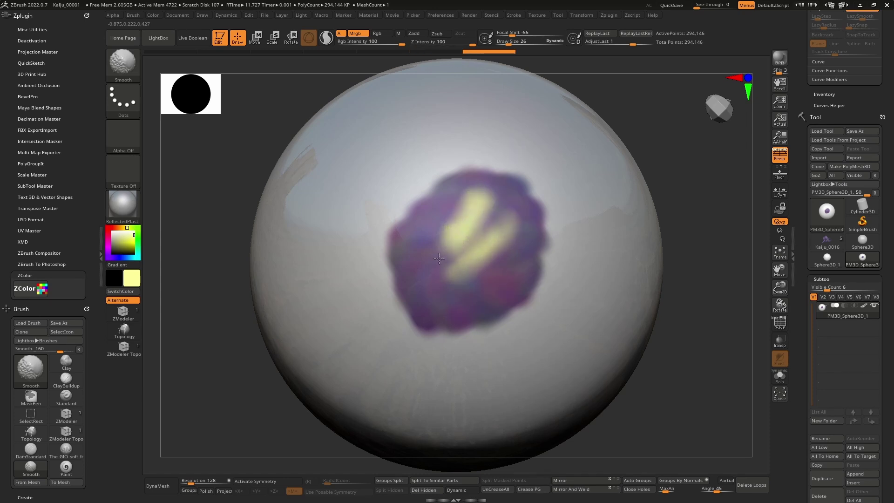
pyautogui.keyDown('shift'); pyautogui.moveTo(452, 228); pyautogui.dragTo(475, 260); pyautogui.keyUp('shift')
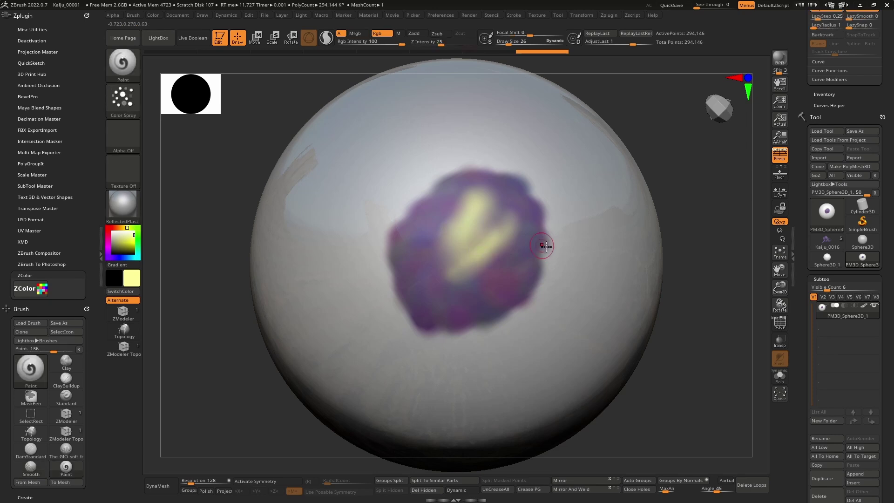
# Go down one subdivision level and back up, and soften the purple patch's outer edge with the Smooth brush
pyautogui.hotkey('shift', 'd')
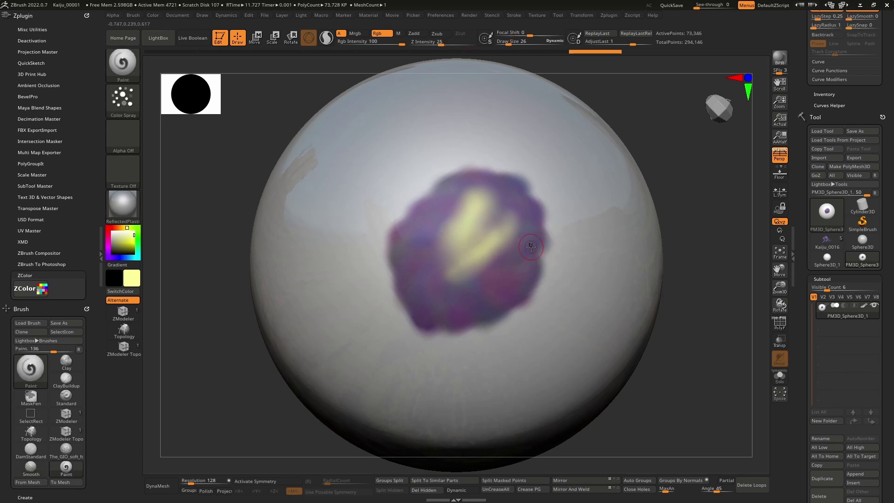
pyautogui.press('d')
pyautogui.press('shift')
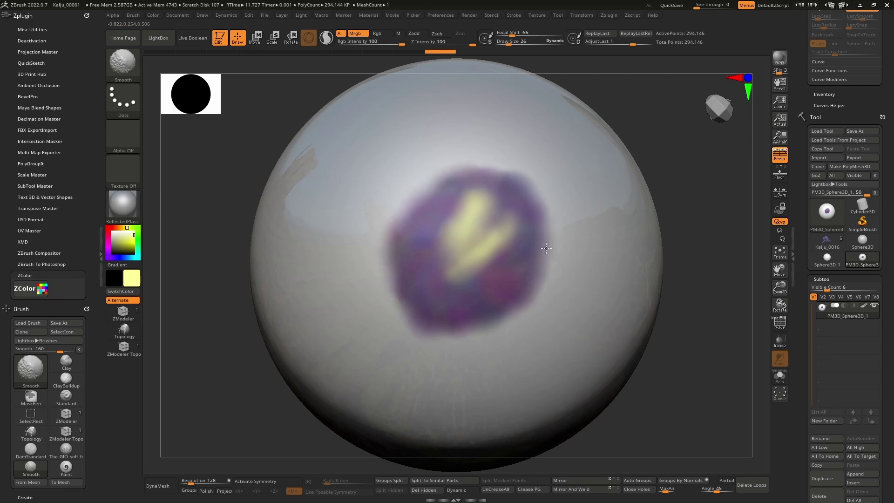
pyautogui.keyDown('shift'); pyautogui.moveTo(547, 248); pyautogui.dragTo(545, 210); pyautogui.keyUp('shift')
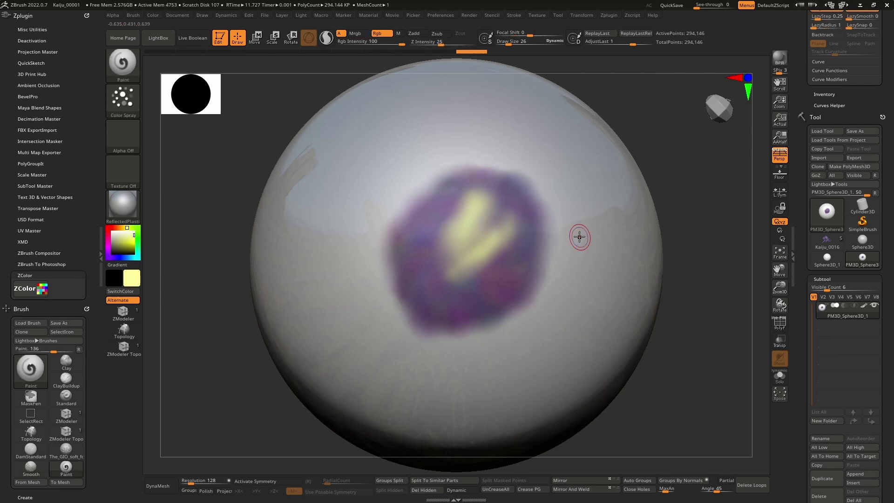
# Switch the active tool back to the Kaiju_0016 sculpt and bring the creature's head and body into view
pyautogui.click(826, 241)
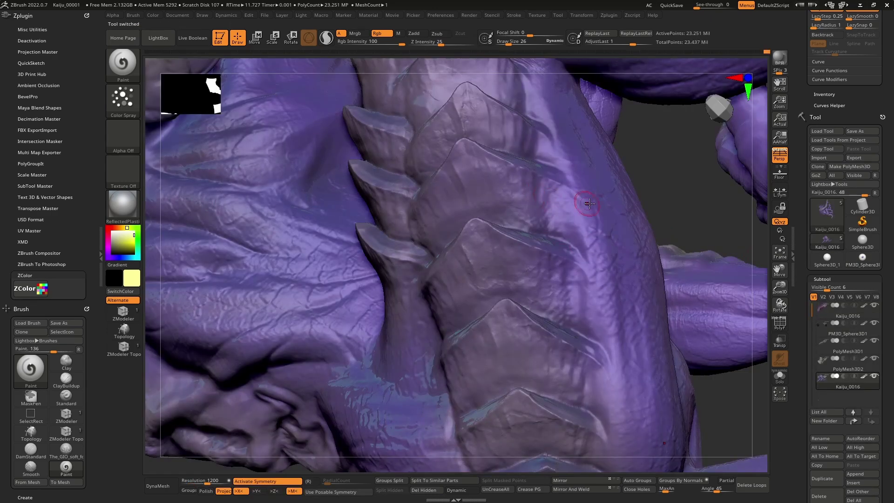
pyautogui.press('ctrl')
pyautogui.moveTo(531, 262)
pyautogui.keyDown('ctrl'); pyautogui.mouseDown(button='right')
pyautogui.moveTo(528, 224)
pyautogui.moveTo(512, 261)
pyautogui.moveTo(483, 285)
pyautogui.moveTo(529, 198)
pyautogui.moveTo(512, 226)
pyautogui.moveTo(494, 190)
pyautogui.moveTo(643, 251)
pyautogui.moveTo(536, 246)
pyautogui.mouseUp(button='right'); pyautogui.keyUp('ctrl')
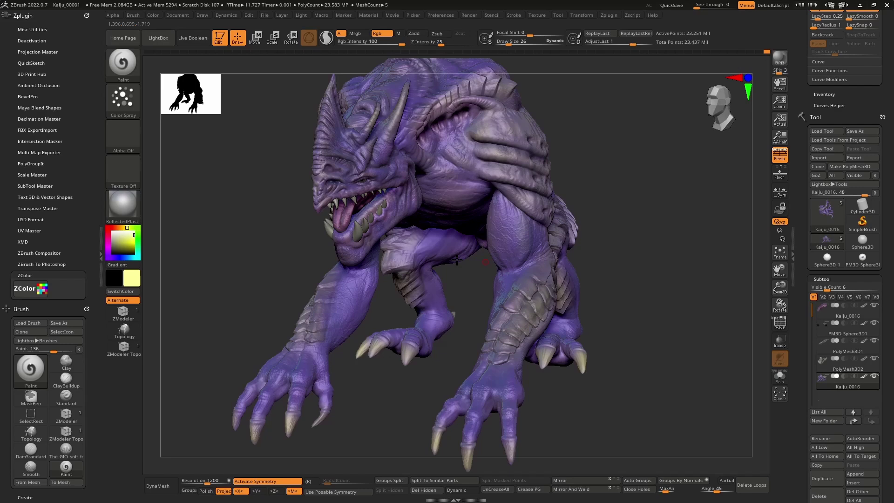
# Adjust the paint colour's shade and shift its hue to a muted brown
pyautogui.click(115, 245)
pyautogui.moveTo(116, 244)
pyautogui.mouseDown()
pyautogui.moveTo(106, 242)
pyautogui.moveTo(113, 234)
pyautogui.moveTo(116, 245)
pyautogui.mouseUp()
pyautogui.click(108, 251)
pyautogui.moveTo(664, 232); pyautogui.dragTo(582, 186, button='right')
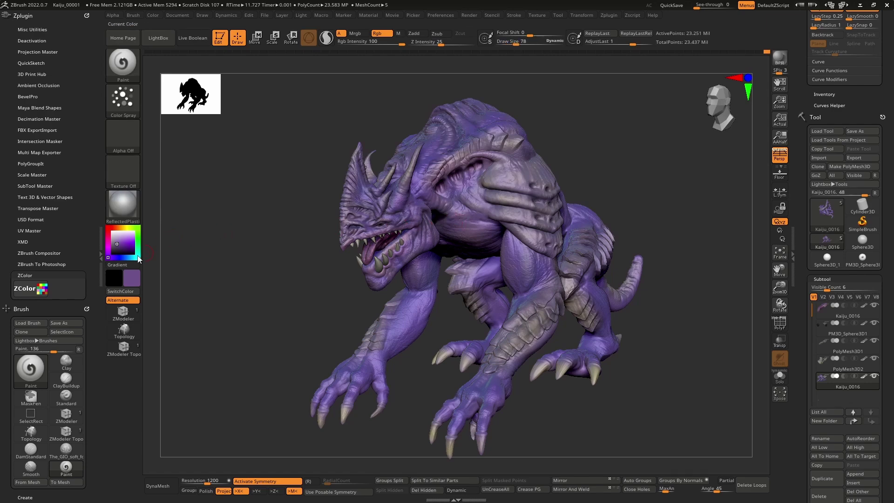
pyautogui.moveTo(109, 229); pyautogui.dragTo(121, 228)
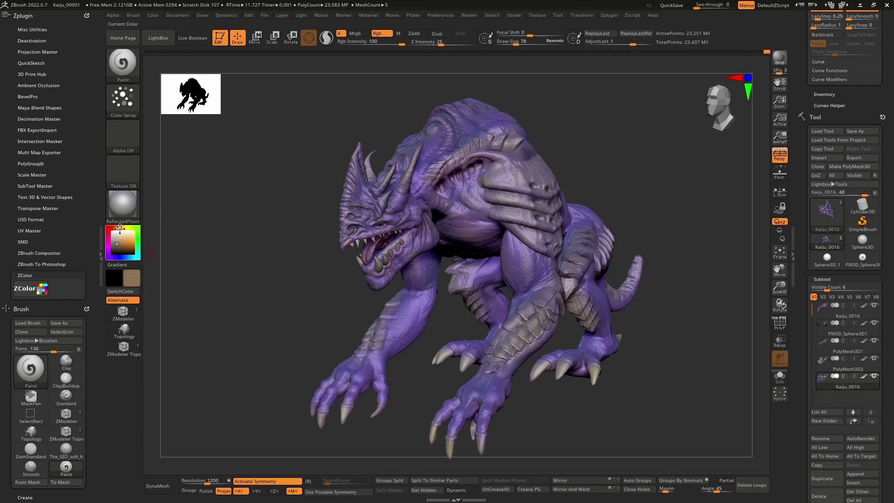
# Paint a faint layer of muted tan on the chest and jaw with a draw size of 86 and Rgb Intensity 9
pyautogui.keyDown('ctrl'); pyautogui.moveTo(266, 223); pyautogui.dragTo(474, 233, button='right'); pyautogui.keyUp('ctrl')
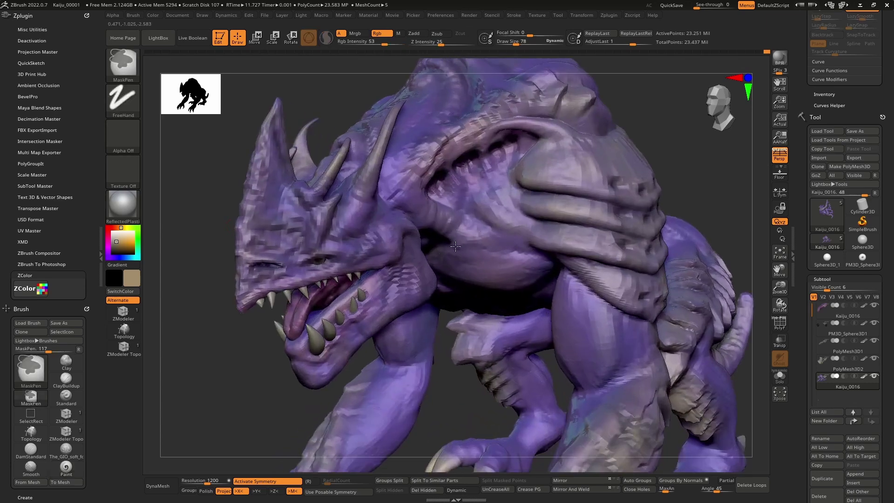
pyautogui.press('ctrl')
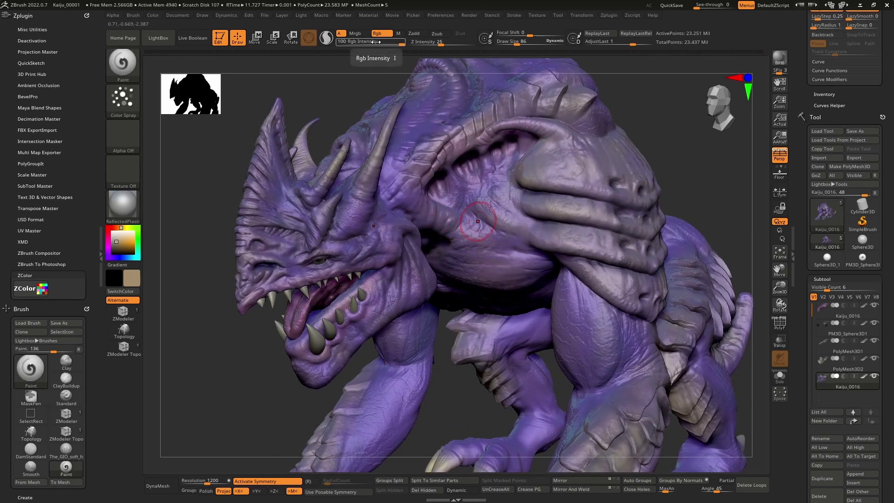
pyautogui.moveTo(376, 43); pyautogui.dragTo(359, 43)
pyautogui.moveTo(466, 241); pyautogui.dragTo(482, 257)
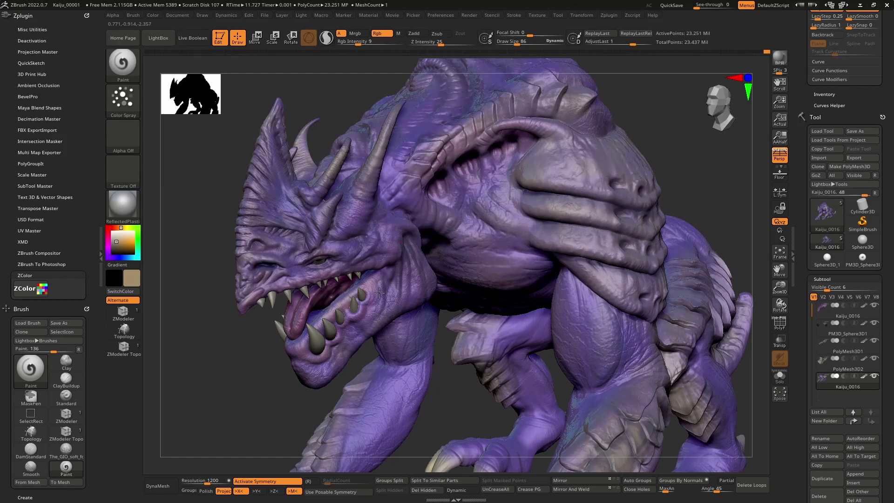
pyautogui.moveTo(379, 292); pyautogui.dragTo(368, 308)
pyautogui.press('ctrl')
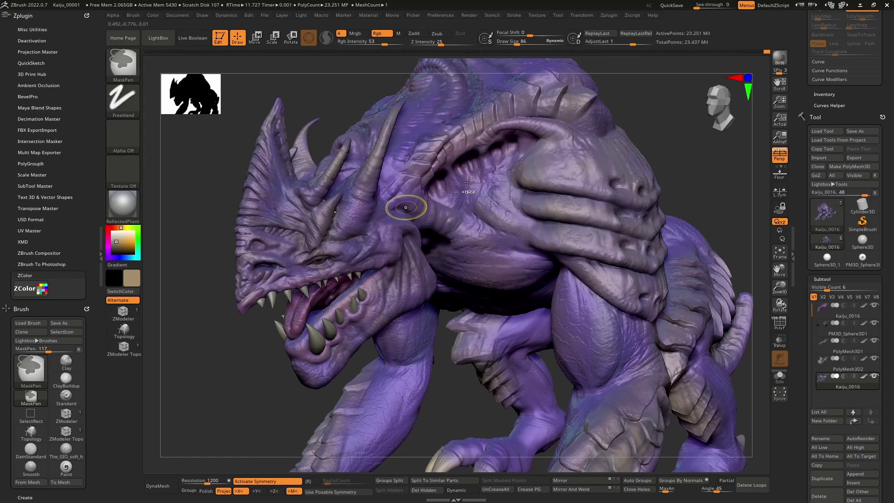
# Paint faint muted tan over the side of the neck with Rgb Intensity 9 and check the body from the side and rear
pyautogui.moveTo(445, 167); pyautogui.dragTo(450, 270, button='right')
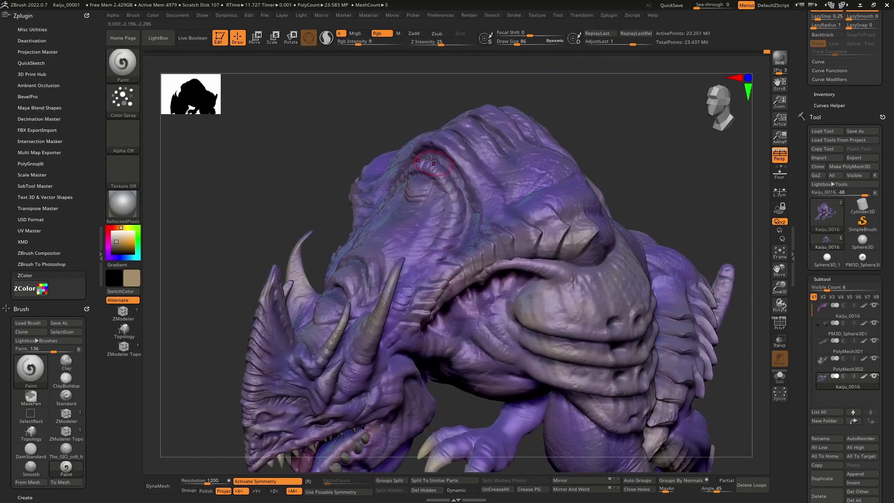
pyautogui.moveTo(446, 218)
pyautogui.mouseDown()
pyautogui.moveTo(430, 257)
pyautogui.moveTo(410, 251)
pyautogui.mouseUp()
pyautogui.moveTo(569, 173)
pyautogui.keyDown('ctrl'); pyautogui.mouseDown(button='right')
pyautogui.moveTo(558, 274)
pyautogui.moveTo(477, 285)
pyautogui.mouseUp(button='right'); pyautogui.keyUp('ctrl')
pyautogui.moveTo(535, 307); pyautogui.dragTo(566, 247, button='right')
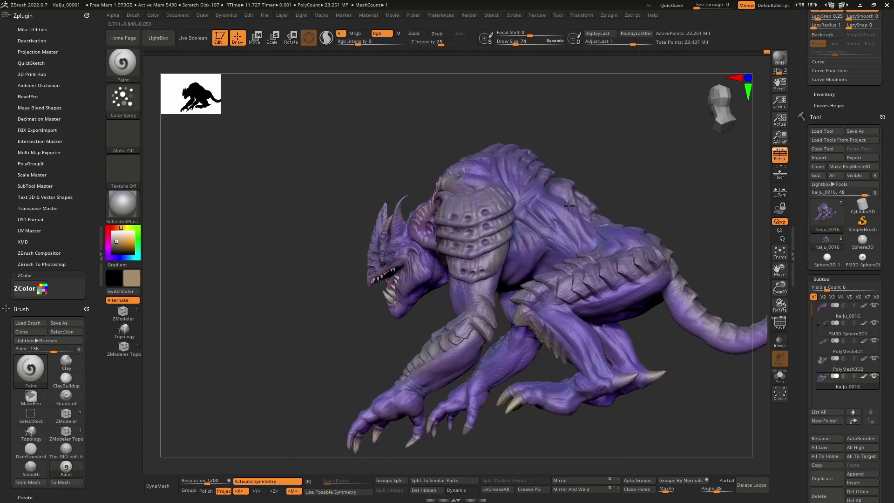
pyautogui.moveTo(631, 291); pyautogui.dragTo(597, 302, button='right')
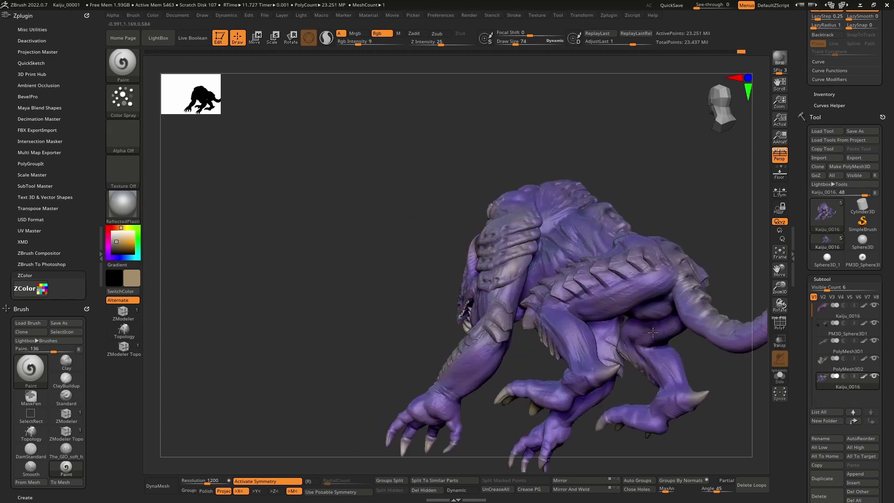
# Paint a broad faint layer of muted tan over the shoulder plates and front limbs with a draw size of 904 and Rgb Intensity 9
pyautogui.moveTo(632, 311); pyautogui.dragTo(496, 316, button='right')
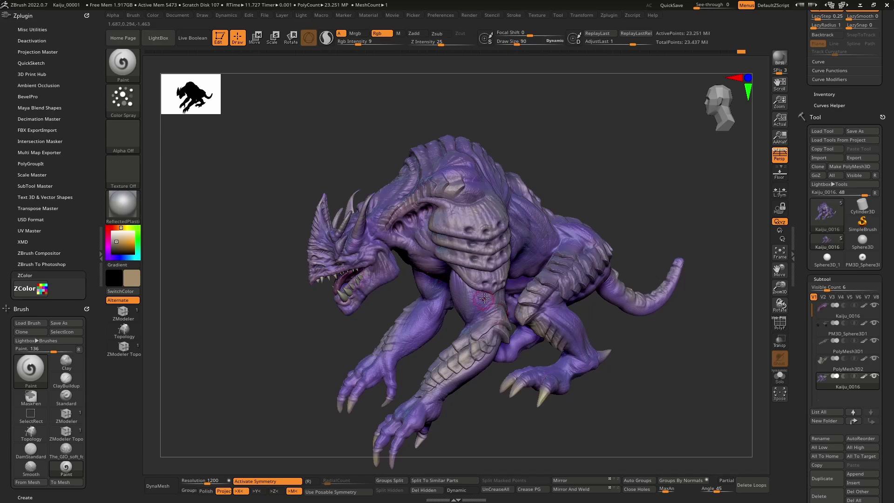
pyautogui.press('space')
pyautogui.moveTo(485, 285); pyautogui.dragTo(522, 283)
pyautogui.moveTo(464, 205)
pyautogui.mouseDown()
pyautogui.moveTo(490, 218)
pyautogui.moveTo(376, 224)
pyautogui.moveTo(435, 184)
pyautogui.moveTo(391, 193)
pyautogui.moveTo(445, 189)
pyautogui.moveTo(425, 164)
pyautogui.moveTo(367, 235)
pyautogui.mouseUp()
pyautogui.moveTo(414, 345)
pyautogui.mouseDown()
pyautogui.moveTo(437, 324)
pyautogui.moveTo(406, 337)
pyautogui.moveTo(424, 309)
pyautogui.mouseUp()
pyautogui.moveTo(465, 303); pyautogui.dragTo(432, 316, button='right')
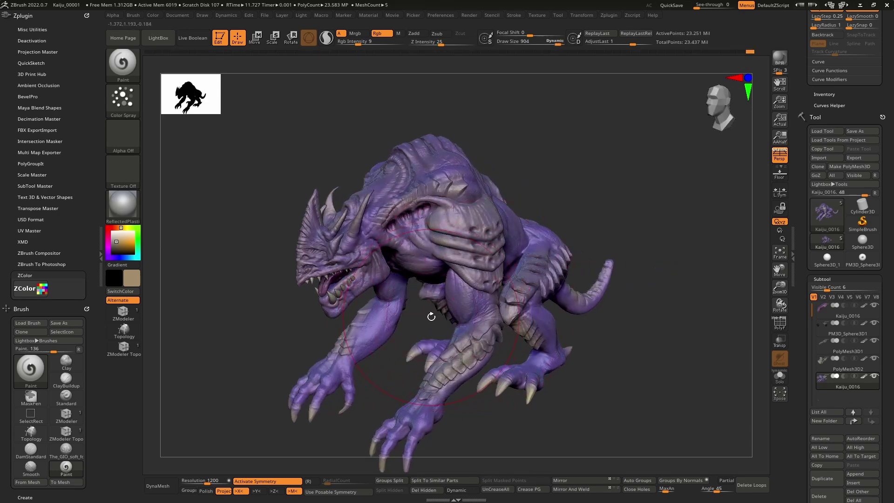
# Try a faint muted tan layer over the upper back with a draw size of about 432
pyautogui.press('space')
pyautogui.moveTo(423, 320); pyautogui.dragTo(400, 319)
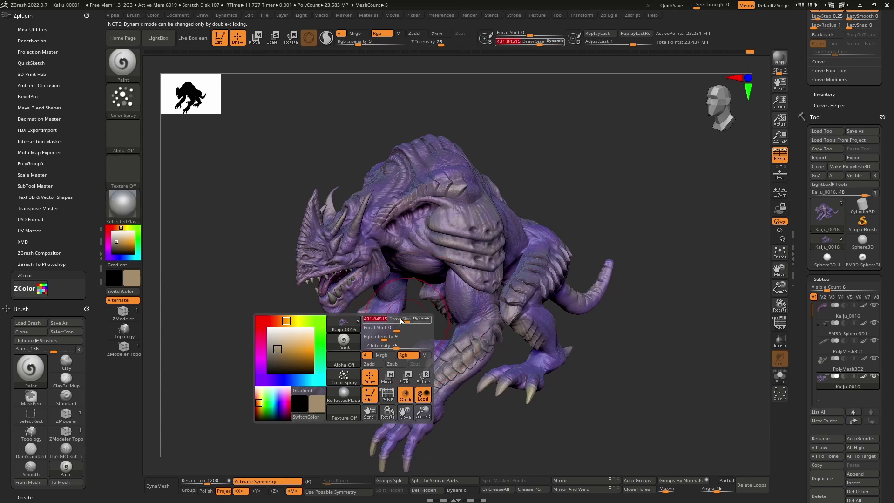
pyautogui.moveTo(400, 319); pyautogui.dragTo(383, 317, button='right')
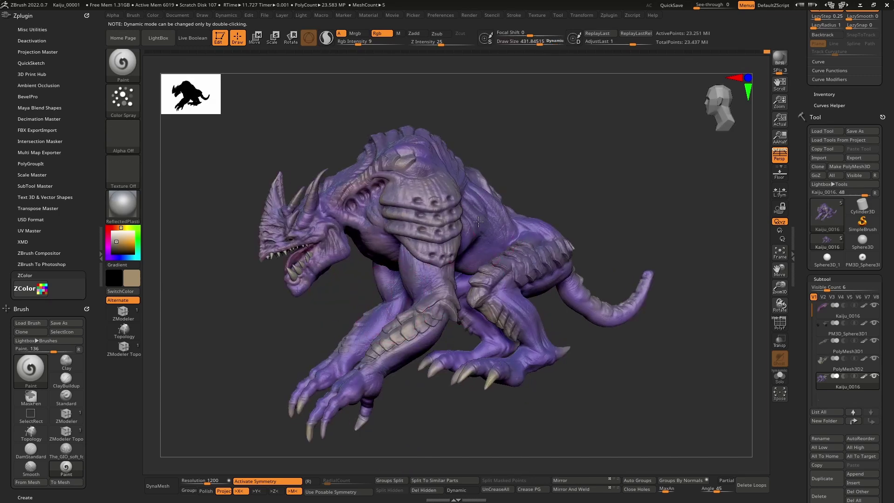
pyautogui.moveTo(496, 208); pyautogui.dragTo(575, 246, button='right')
pyautogui.moveTo(447, 170); pyautogui.dragTo(468, 199)
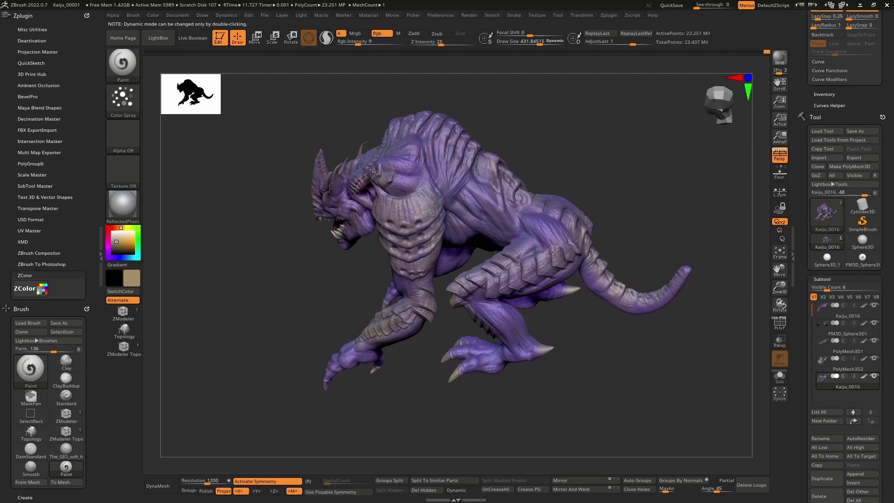
pyautogui.hotkey('ctrl', 'z')
# Set the draw size to about 163 and make a BPR render of the creature from the front three-quarter view
pyautogui.moveTo(618, 316)
pyautogui.mouseDown(button='right')
pyautogui.moveTo(529, 260)
pyautogui.moveTo(657, 236)
pyautogui.moveTo(662, 208)
pyautogui.moveTo(593, 215)
pyautogui.mouseUp(button='right')
pyautogui.press('space')
pyautogui.moveTo(518, 239); pyautogui.dragTo(501, 238)
pyautogui.moveTo(536, 219)
pyautogui.mouseDown(button='right')
pyautogui.moveTo(598, 172)
pyautogui.moveTo(658, 168)
pyautogui.mouseUp(button='right')
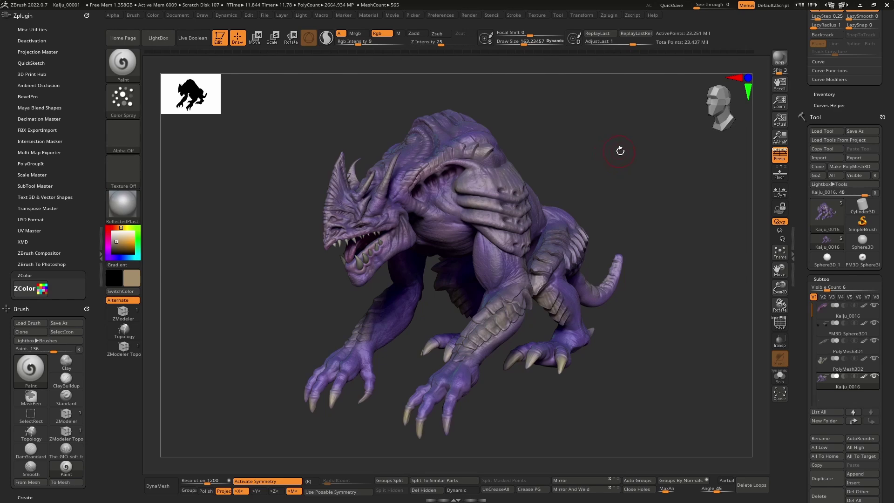
pyautogui.moveTo(637, 153); pyautogui.dragTo(536, 210)
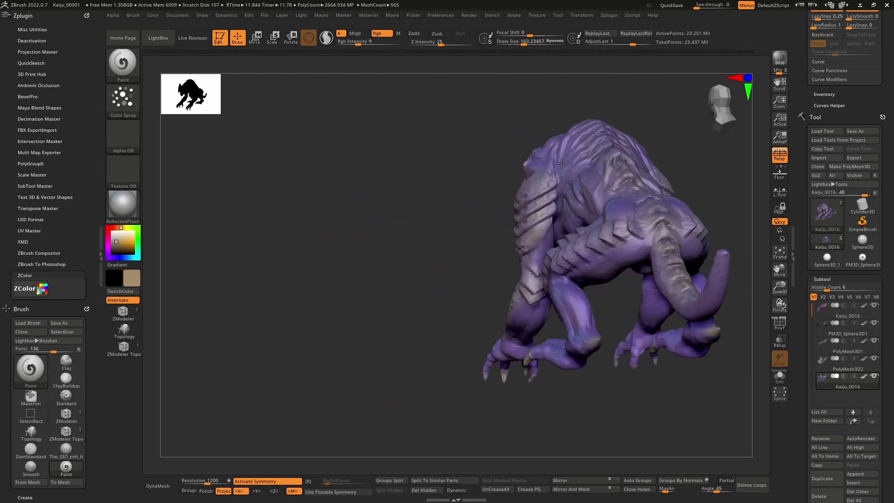
pyautogui.moveTo(419, 238); pyautogui.dragTo(644, 196)
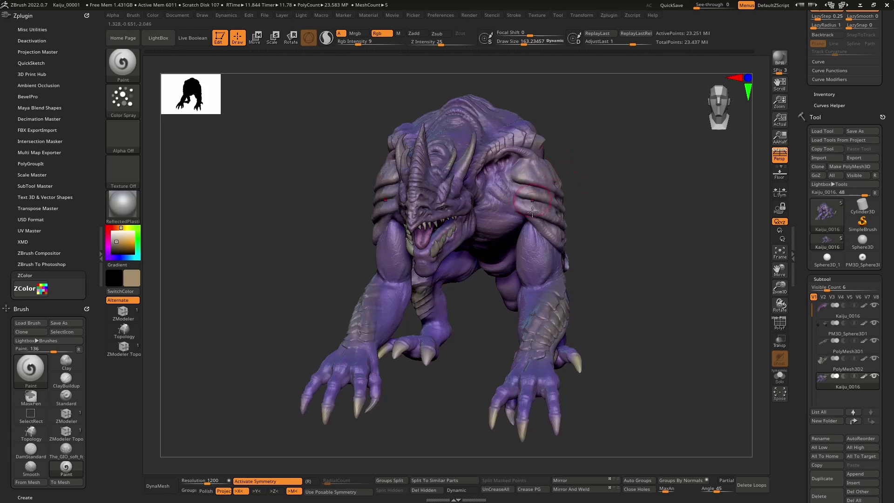
pyautogui.moveTo(680, 224); pyautogui.dragTo(656, 192)
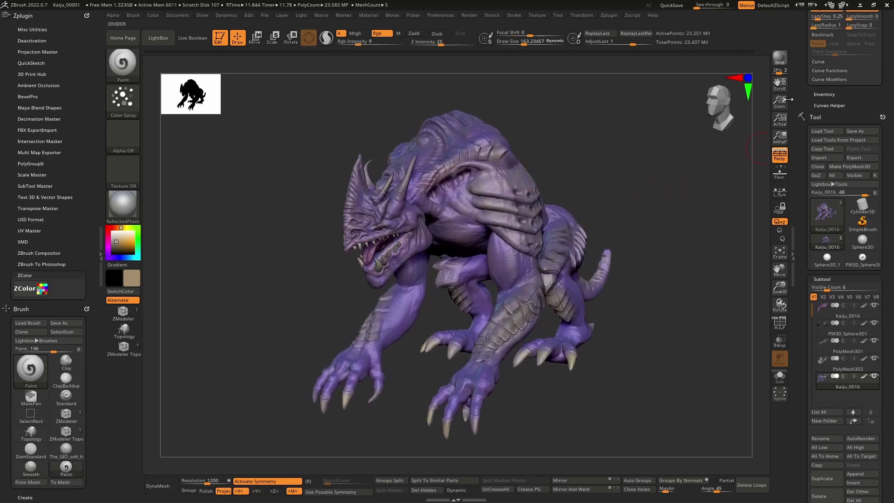
pyautogui.click(783, 59)
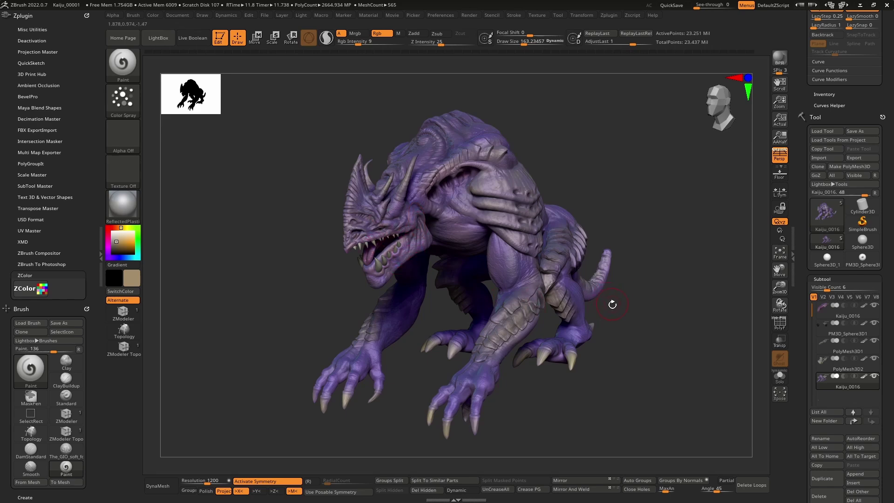
# Open the masking options for the creature sculpt
pyautogui.moveTo(800, 376); pyautogui.dragTo(806, 221)
pyautogui.click(823, 304)
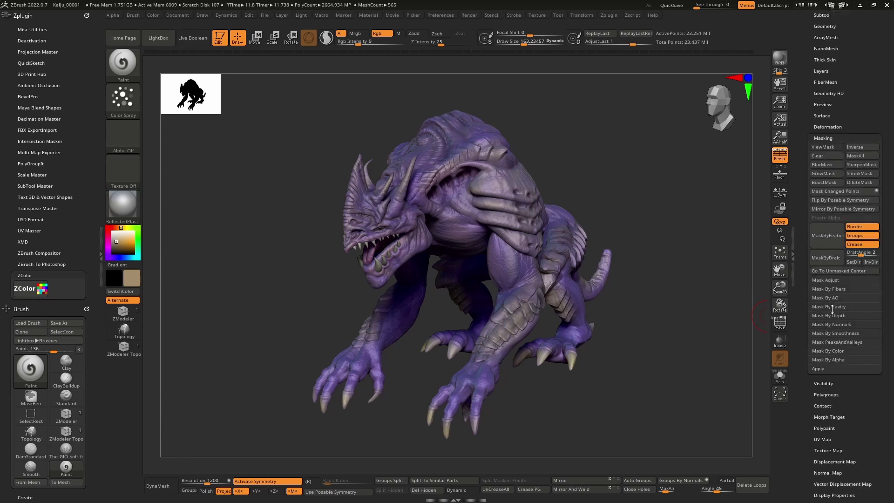